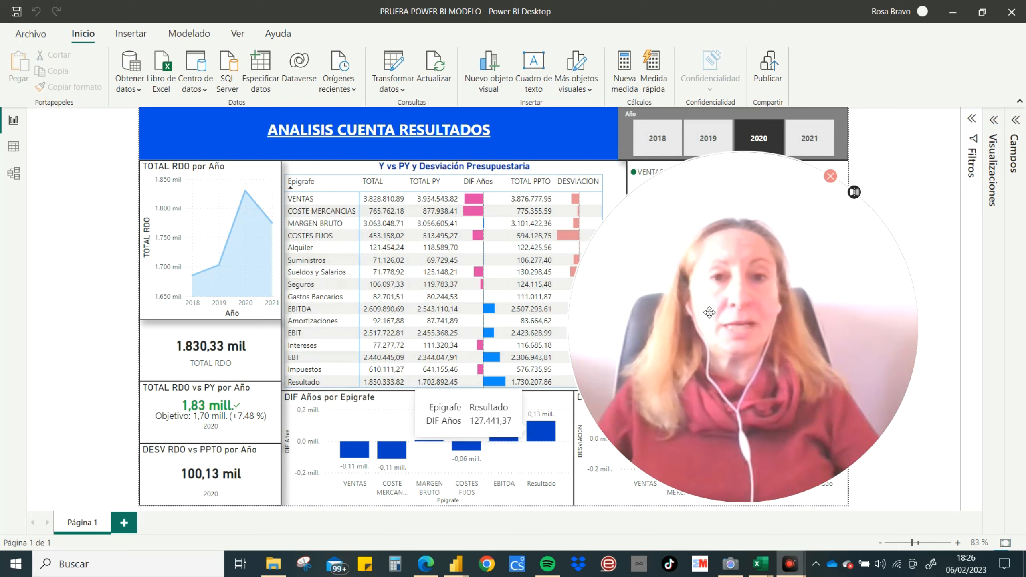
Filter the income statement analysis report to the year 2018.
drag(729, 197, 444, 198)
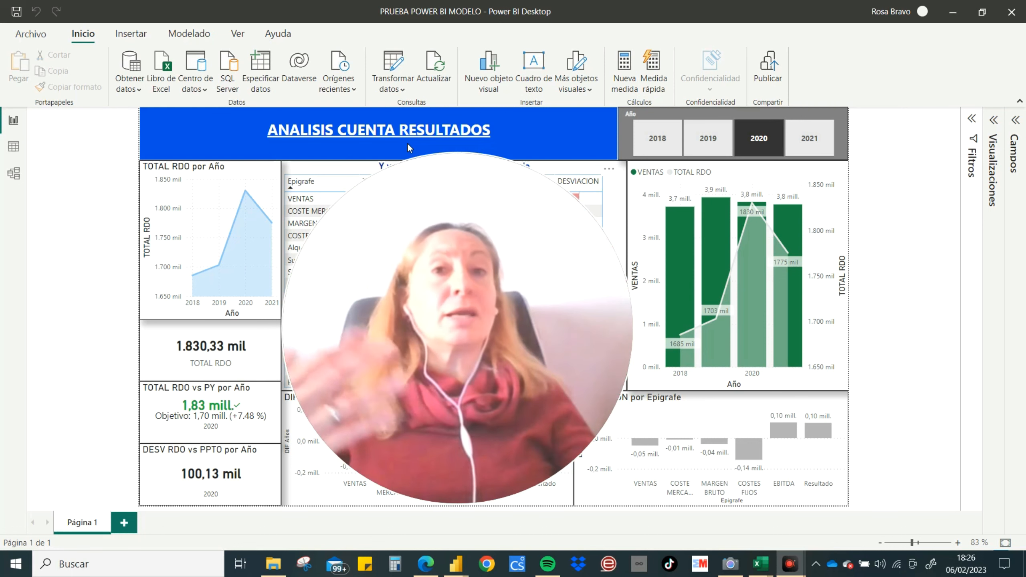
click(662, 139)
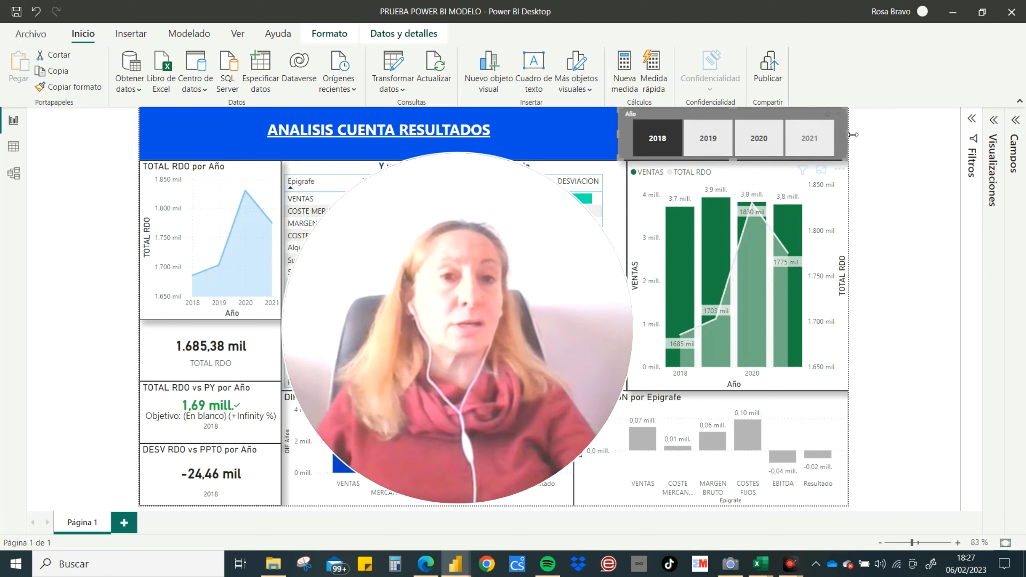
mouse_move(427, 361)
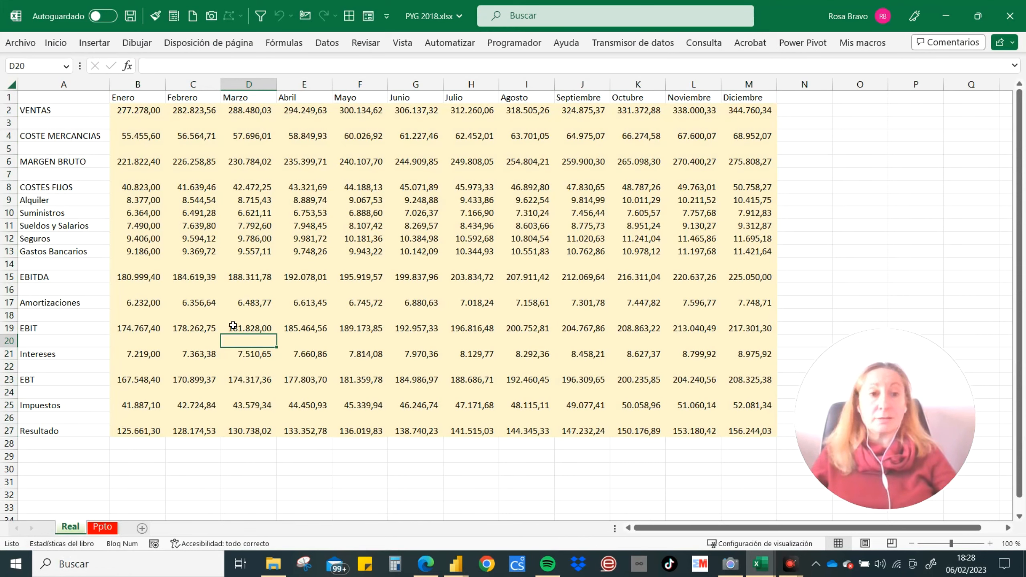
Examine the Ppto sheet of PYG 2018.xlsx: the line items, the month headers, the budget amounts and the empty columns beside them.
click(103, 527)
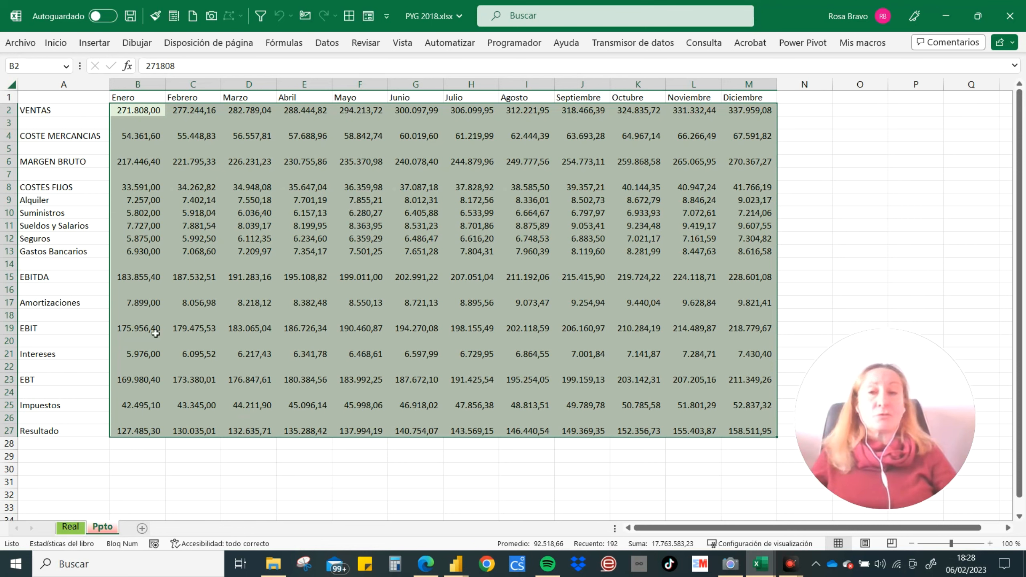
click(344, 199)
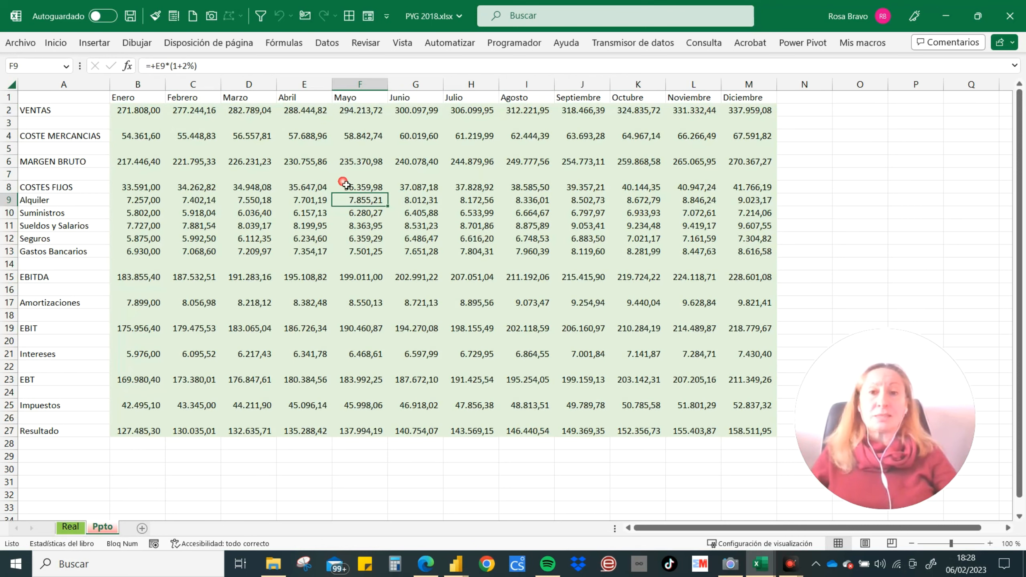
drag(76, 103, 83, 431)
drag(141, 99, 759, 99)
drag(138, 114, 743, 433)
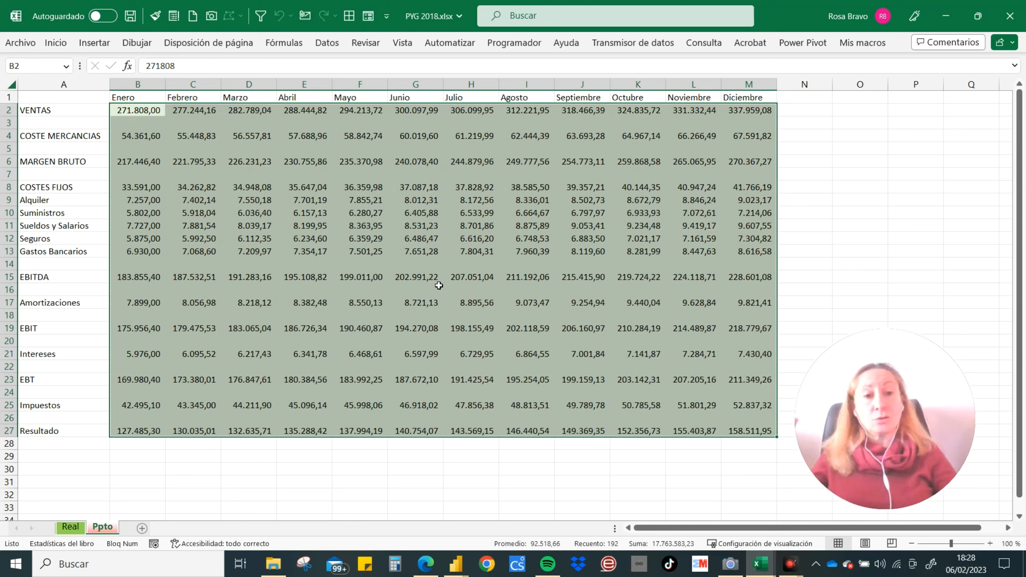
drag(790, 99, 806, 328)
drag(40, 98, 50, 432)
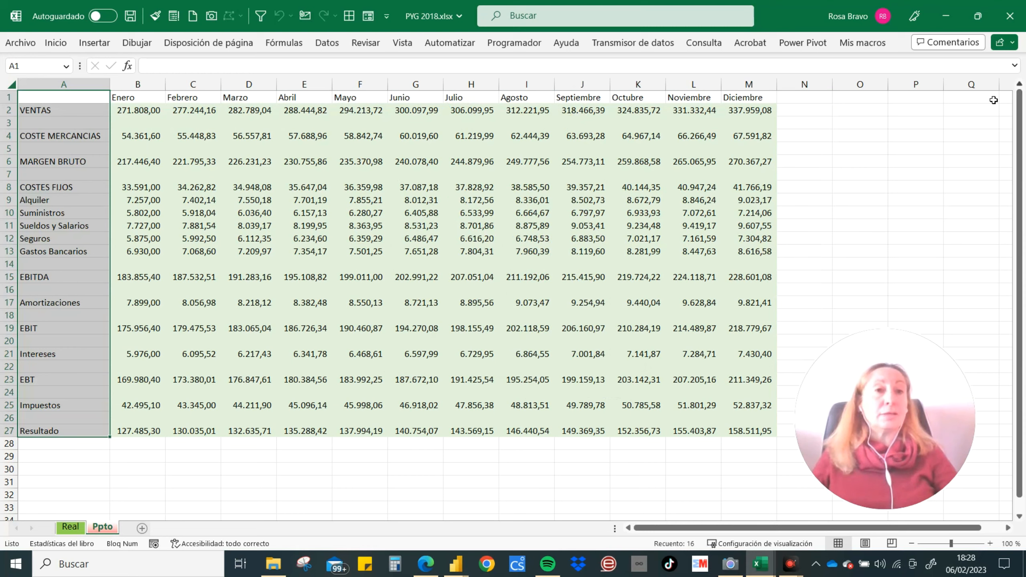
drag(855, 101, 868, 254)
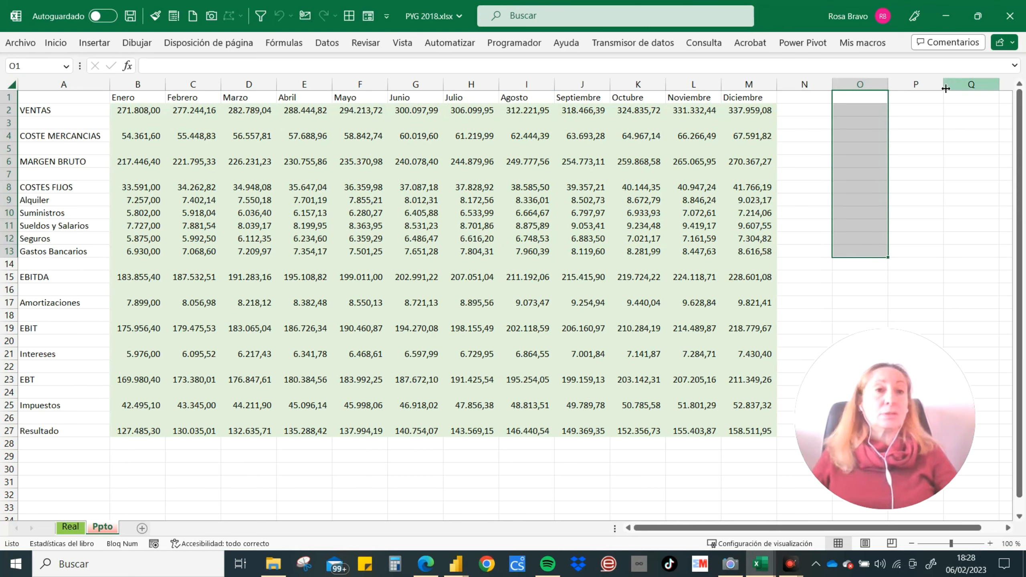
drag(919, 98, 916, 278)
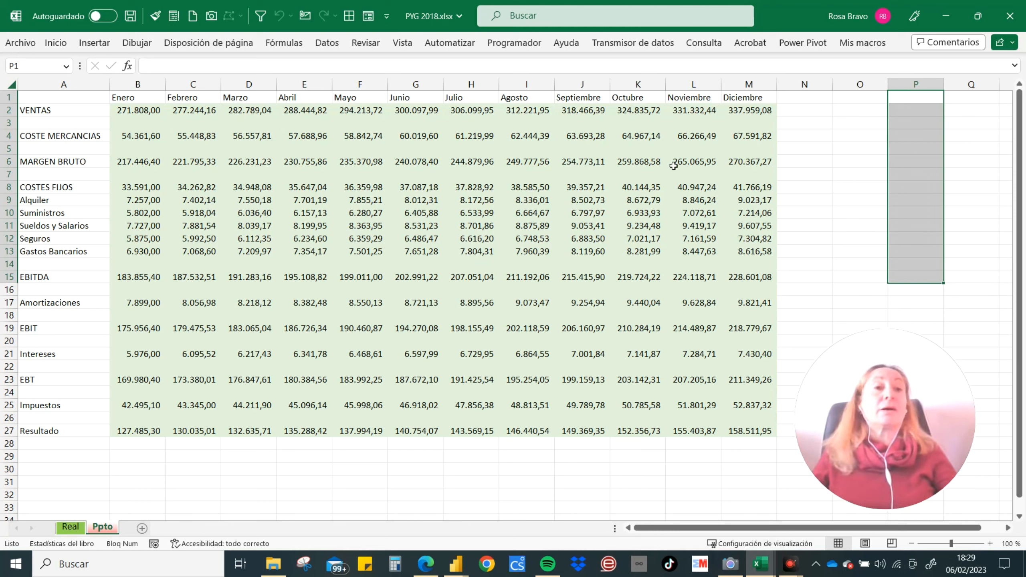
Close all the open Excel workbooks, discarding the changes to PYG 2021.xlsx.
click(1017, 16)
click(1015, 16)
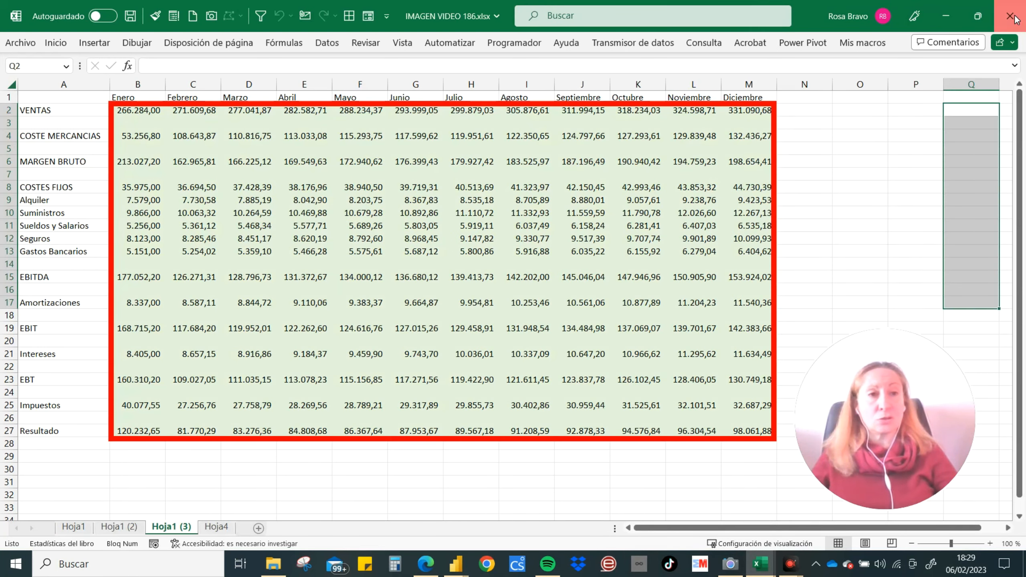
click(1016, 17)
click(1017, 17)
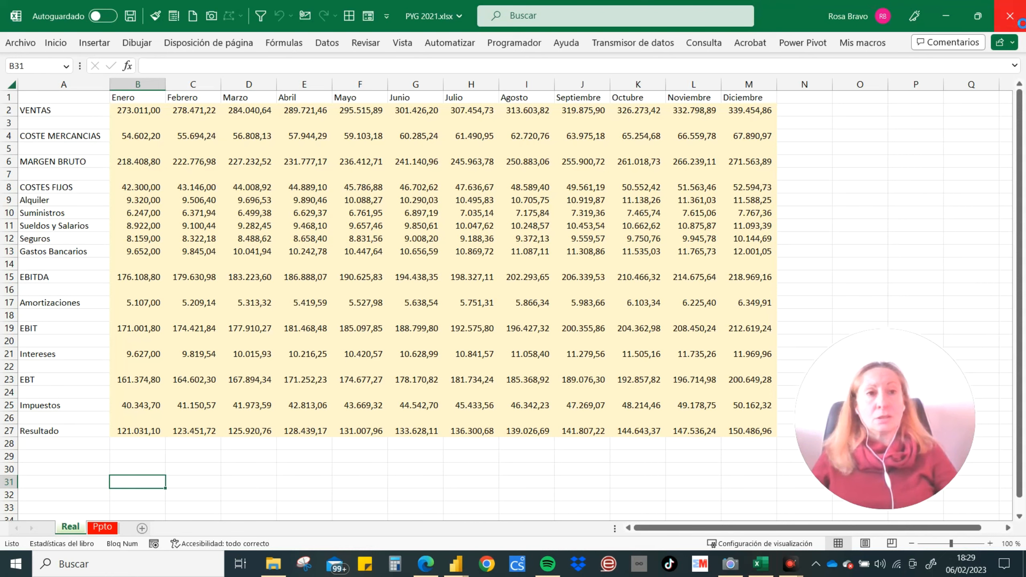
click(1022, 24)
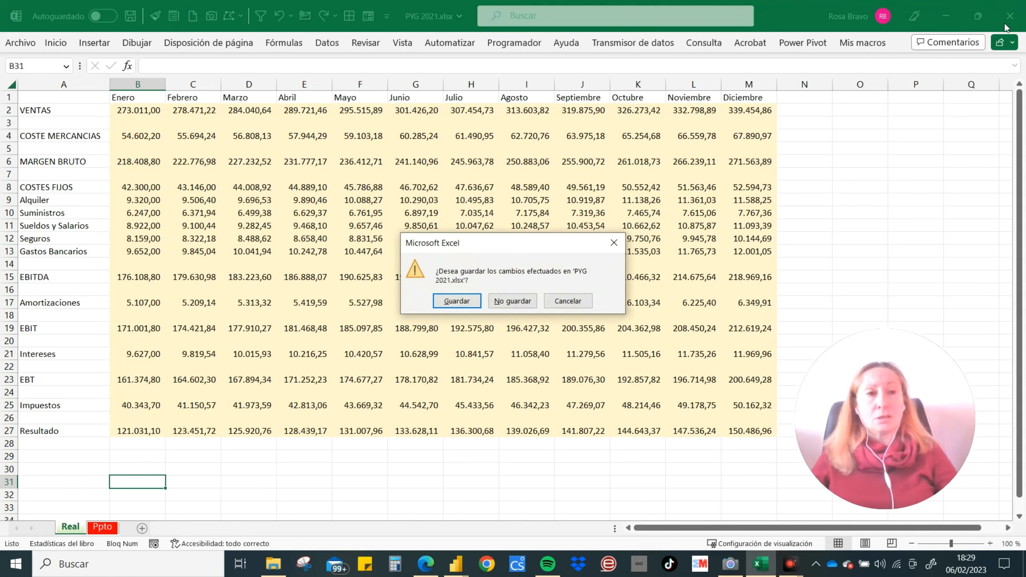
click(508, 302)
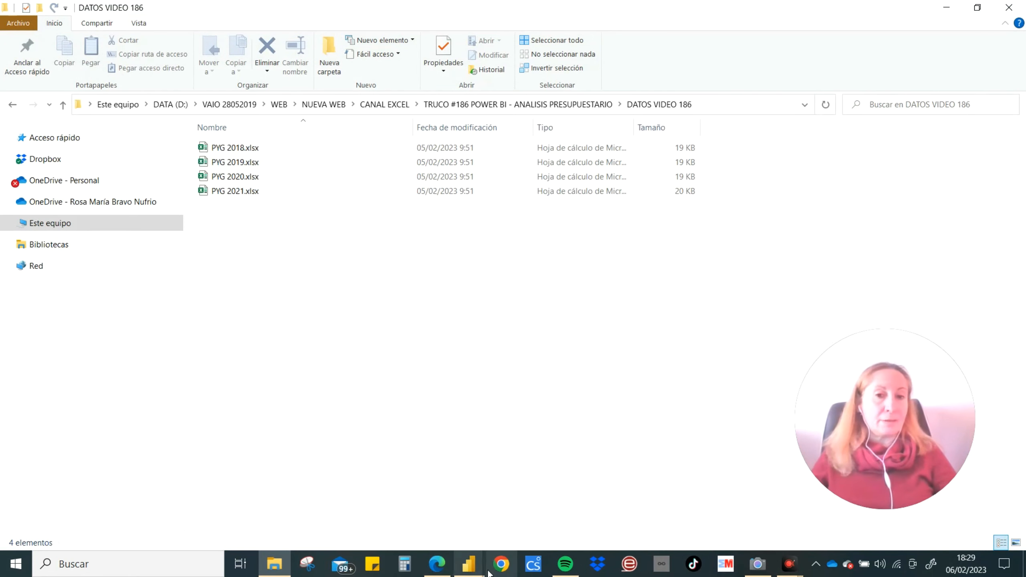
Switch to the untitled Power BI Desktop report and start a data connection of type Carpeta.
click(469, 565)
click(543, 469)
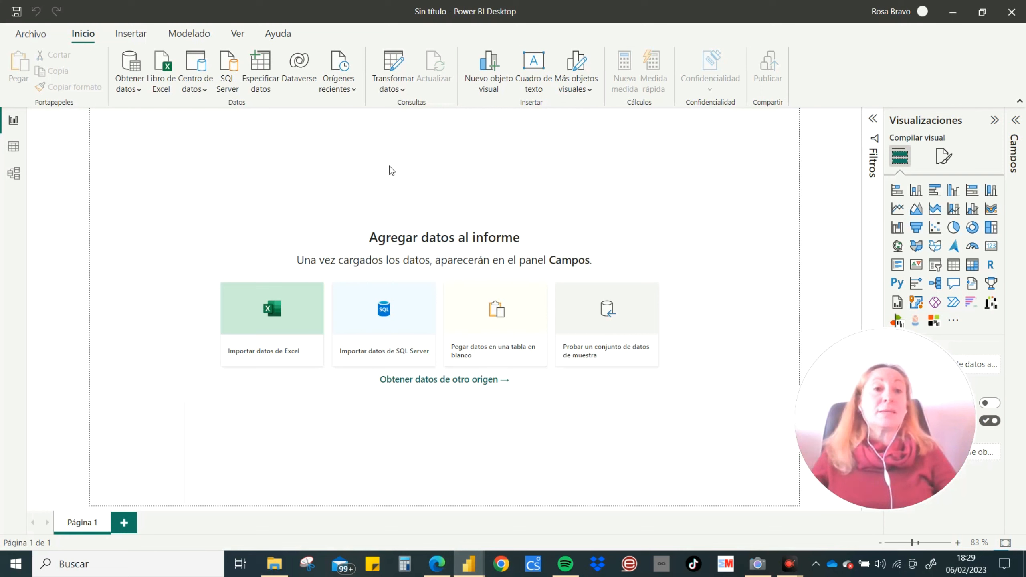
click(129, 83)
click(156, 378)
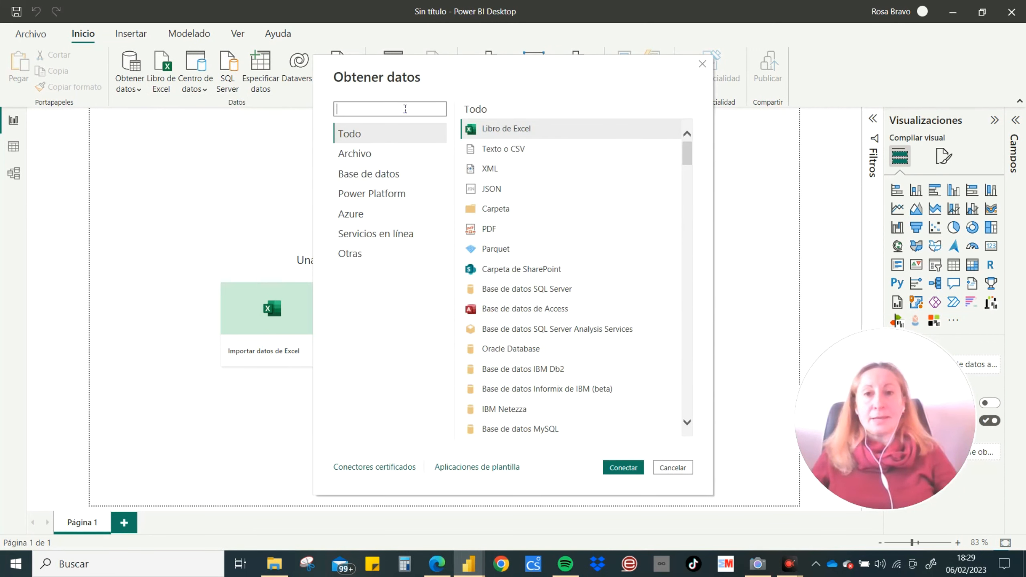
click(495, 209)
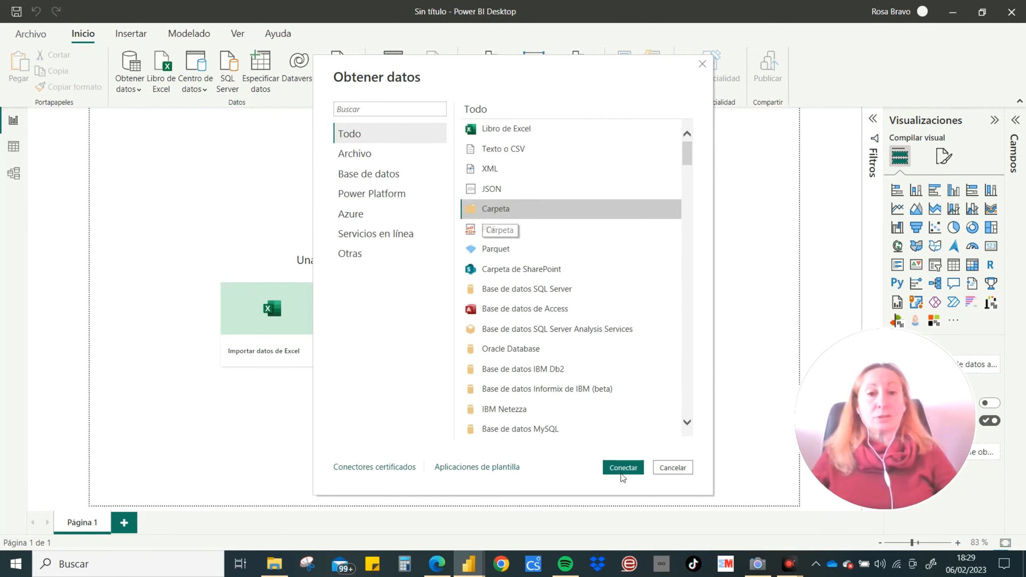
click(622, 468)
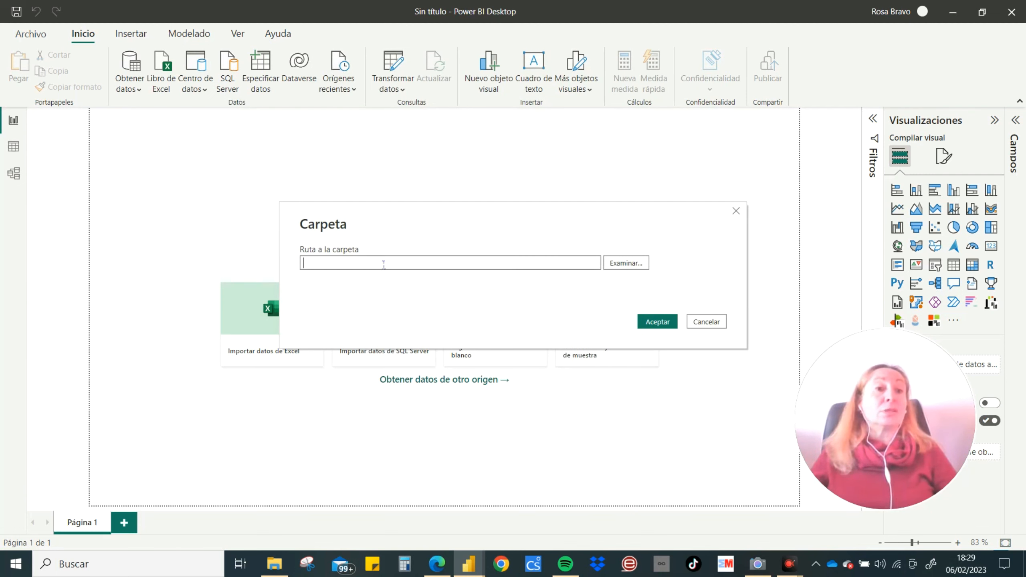
Paste the path of the DATOS VIDEO 186 folder as the connection's source and load its file preview.
click(639, 266)
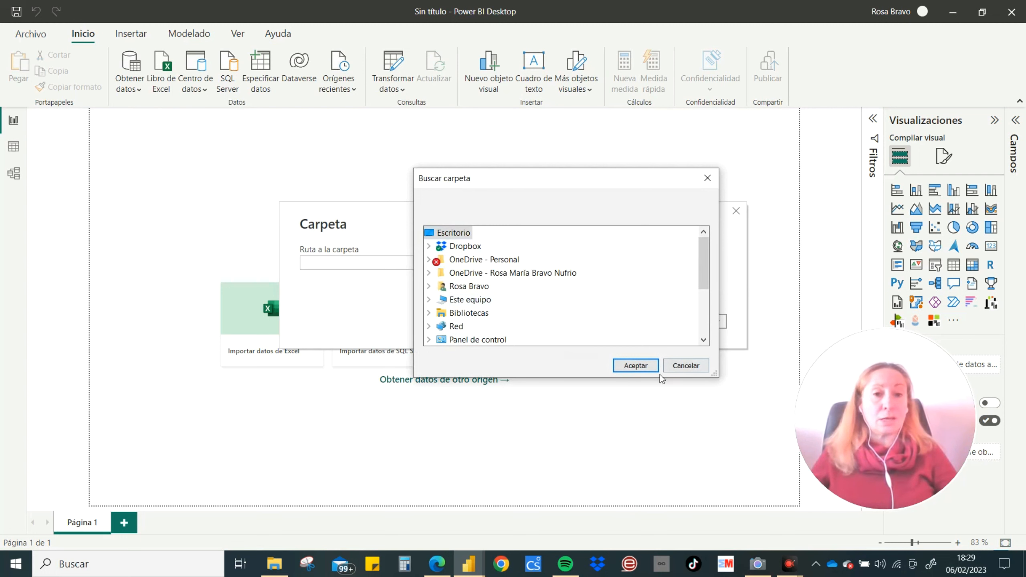
click(685, 366)
click(404, 262)
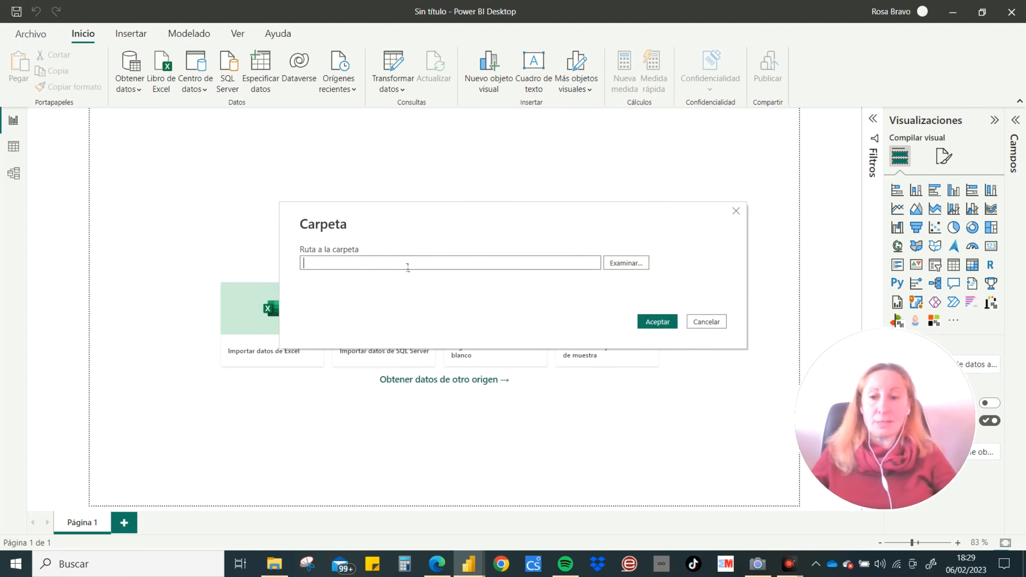
key(ctrl+v)
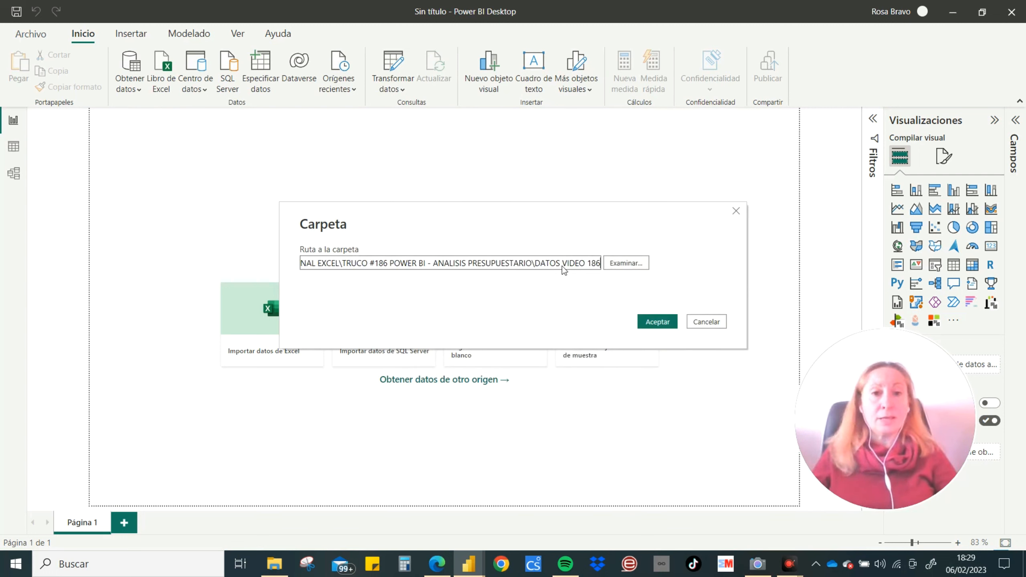
click(661, 322)
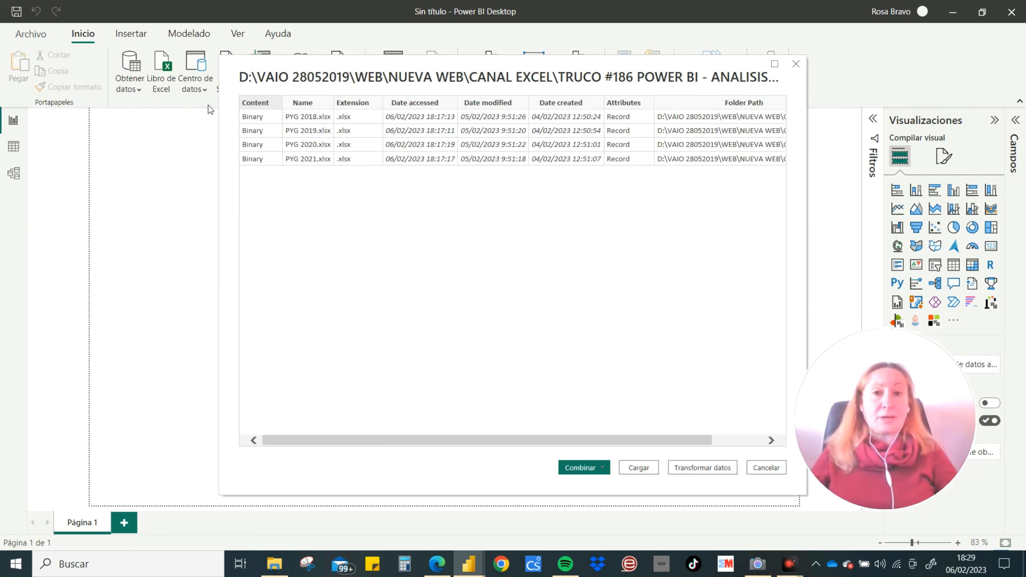
Open the previewed file list for transformation in the Power Query editor and narrow the queries pane.
drag(481, 442, 440, 448)
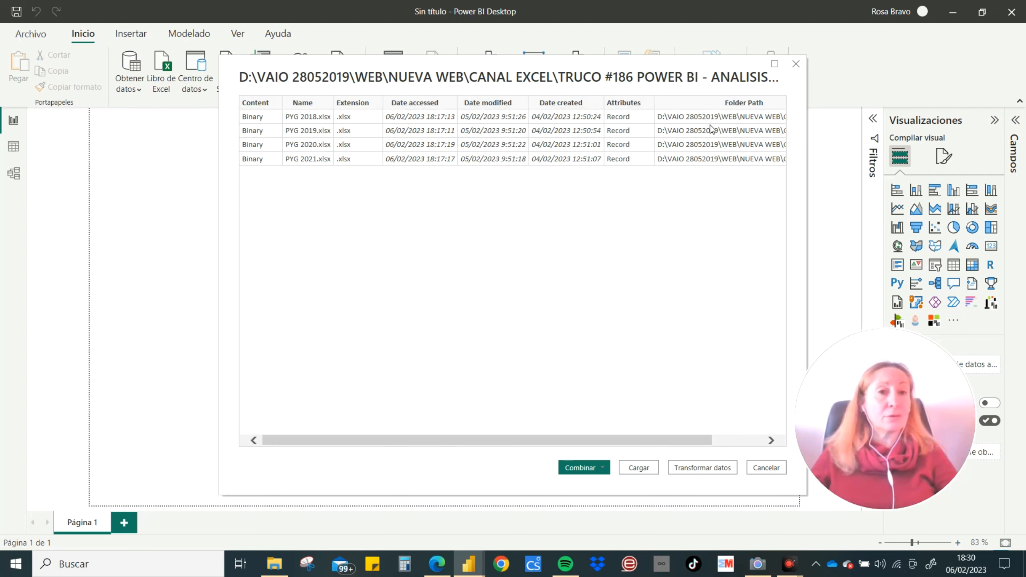
drag(604, 441, 705, 271)
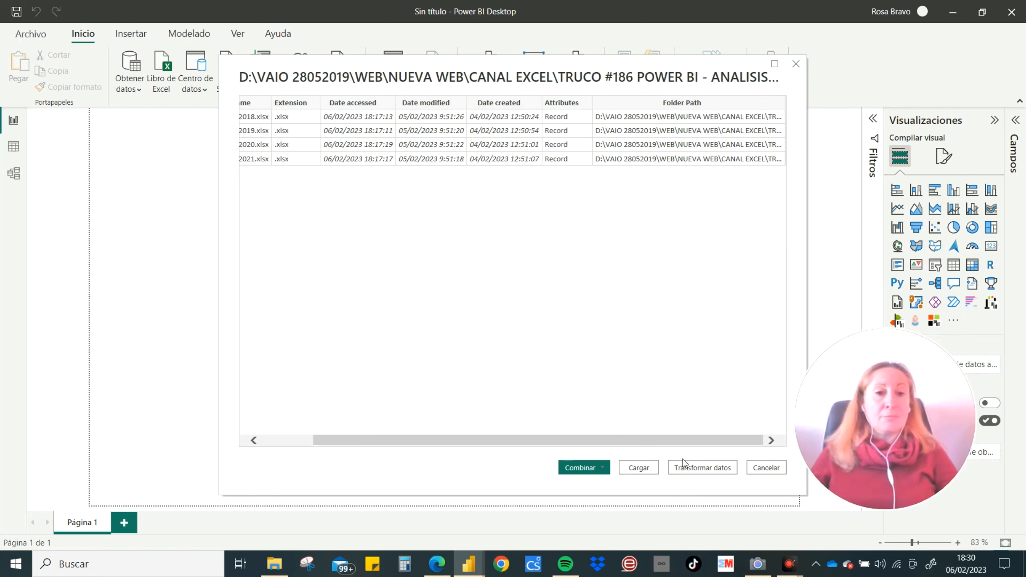
click(693, 469)
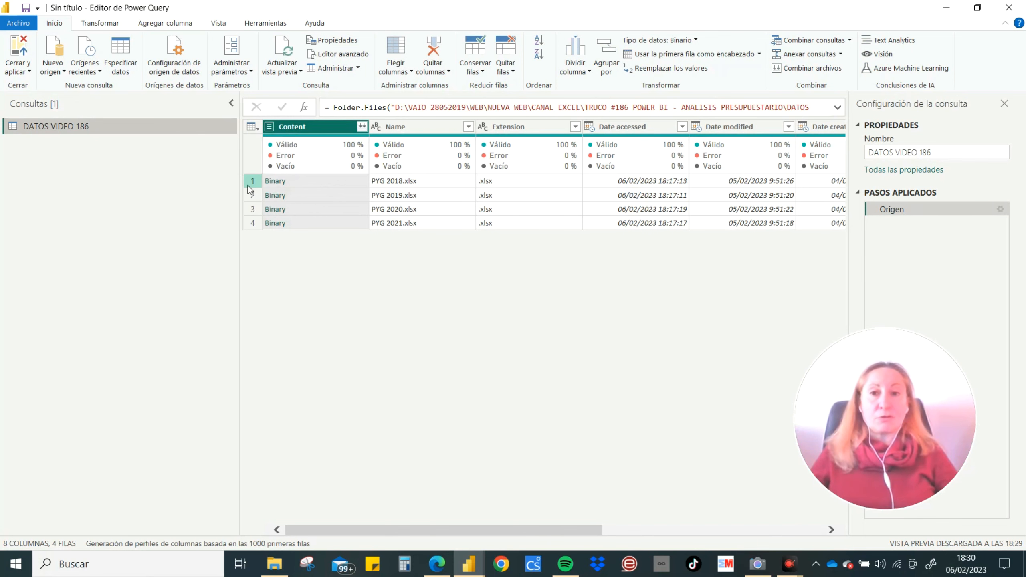
drag(241, 186, 123, 175)
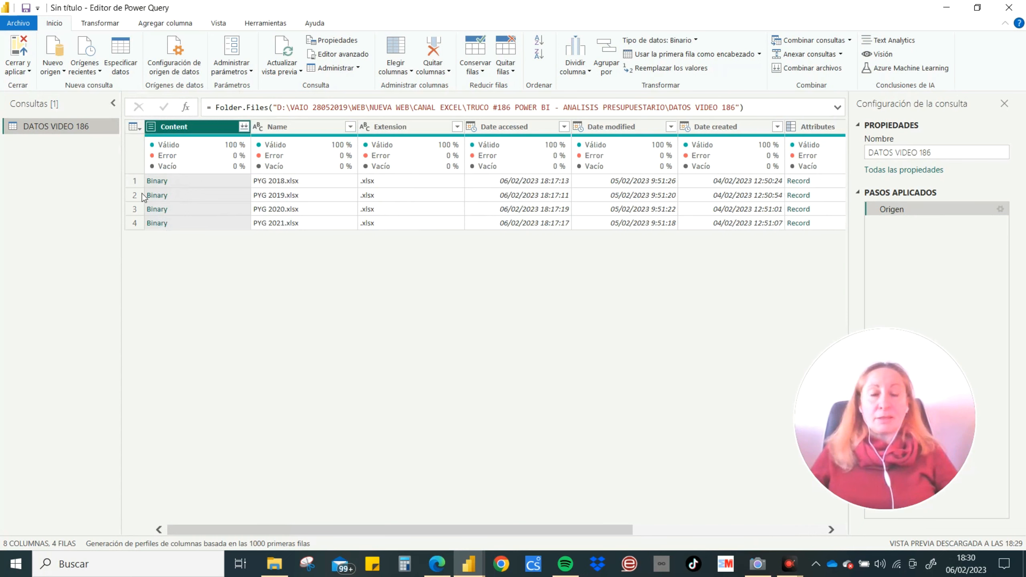
Review the file names and extensions of the four workbooks in the Name and Extension columns.
click(277, 181)
click(283, 196)
click(280, 209)
click(278, 223)
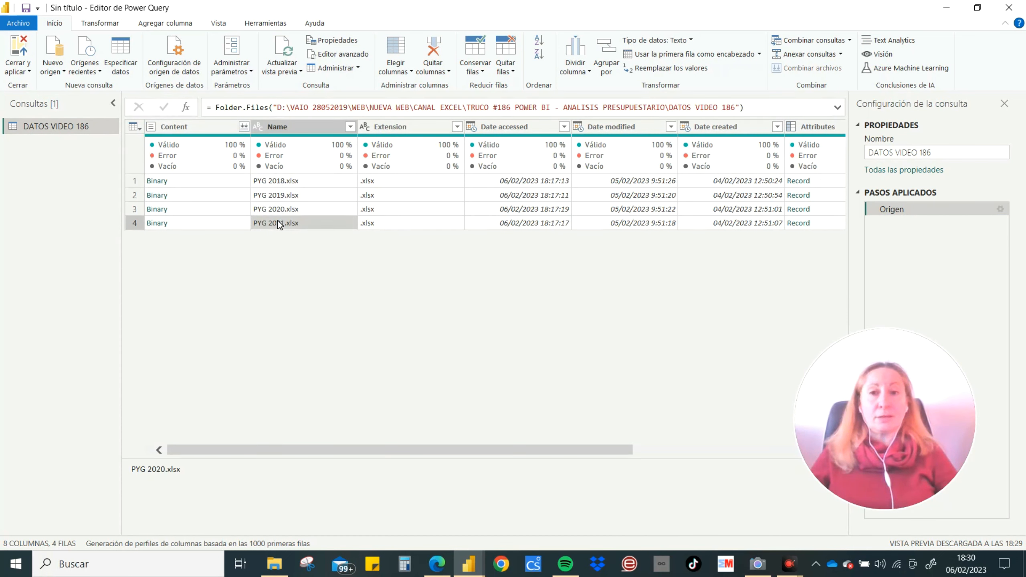
click(382, 183)
click(369, 197)
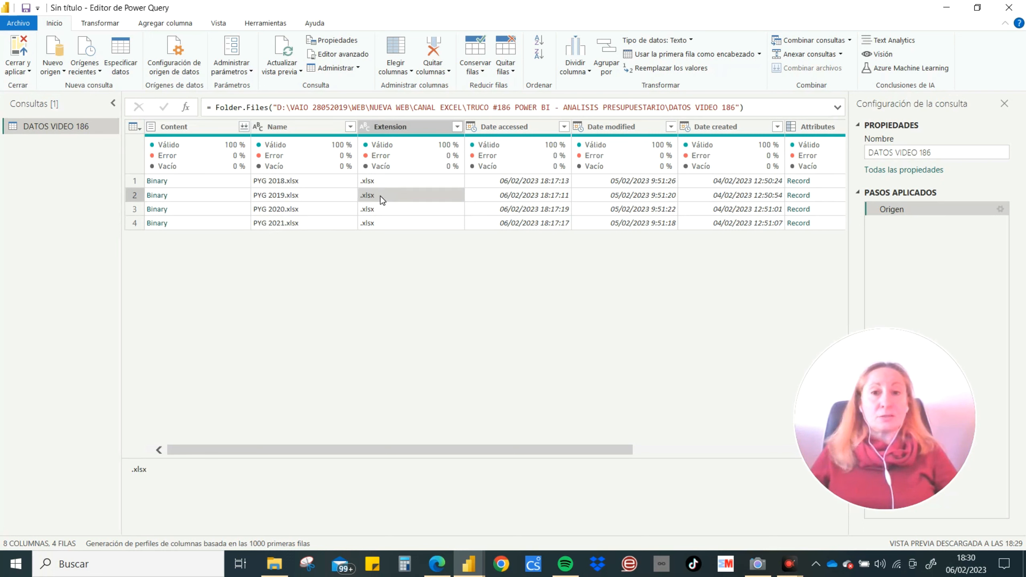
click(378, 208)
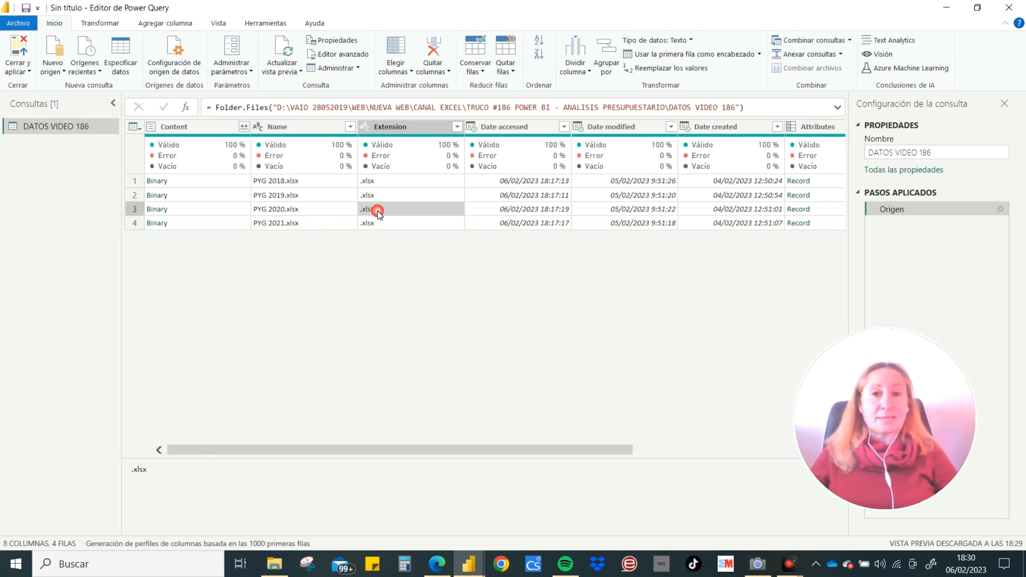
click(377, 223)
Examine the date, Attributes and Folder Path columns of the DATOS VIDEO 186 query, plus its Content, Name and Extension columns.
click(526, 129)
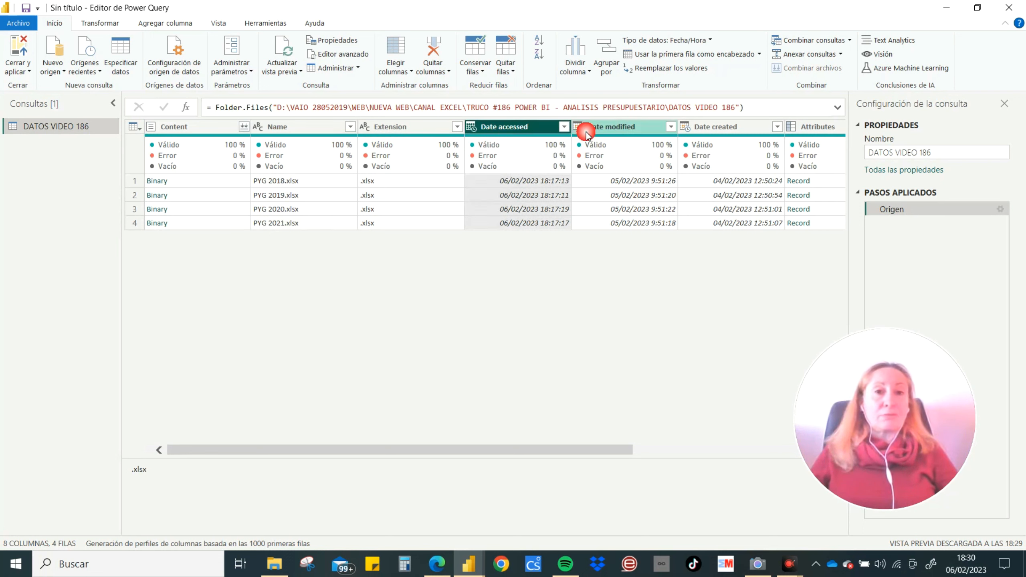
click(605, 128)
click(721, 126)
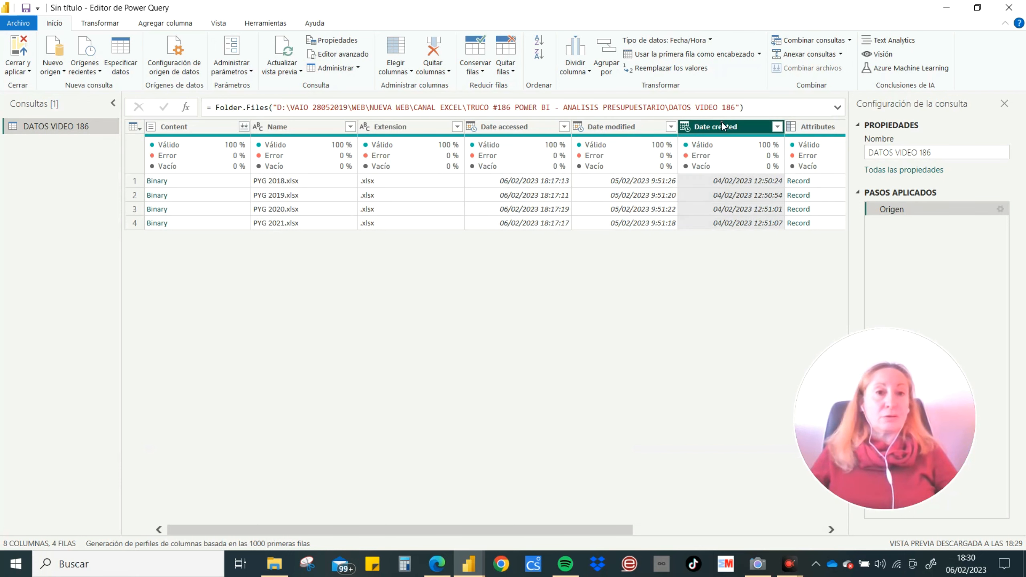
click(819, 128)
drag(543, 531, 756, 513)
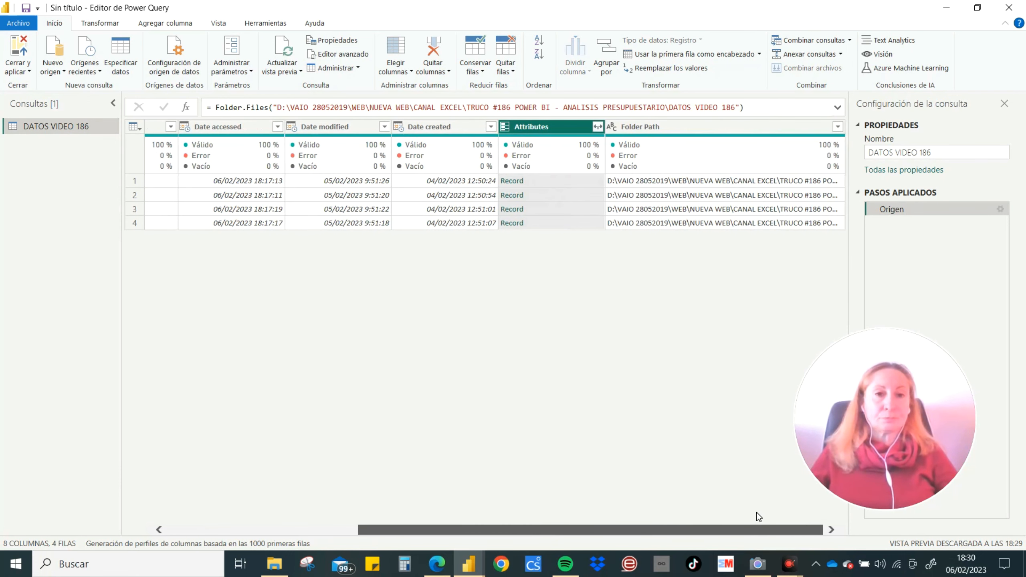
click(663, 128)
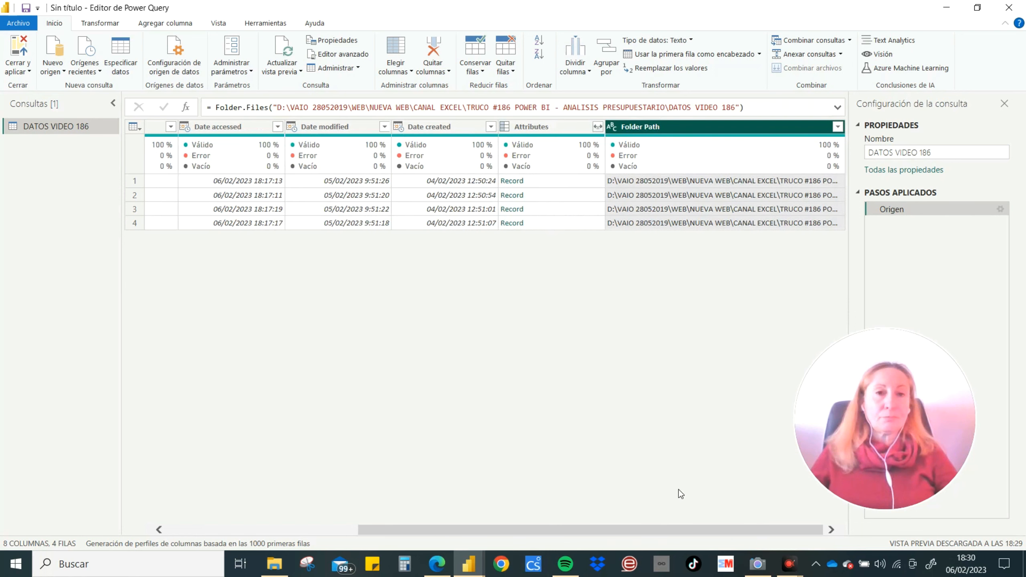
drag(667, 530, 475, 529)
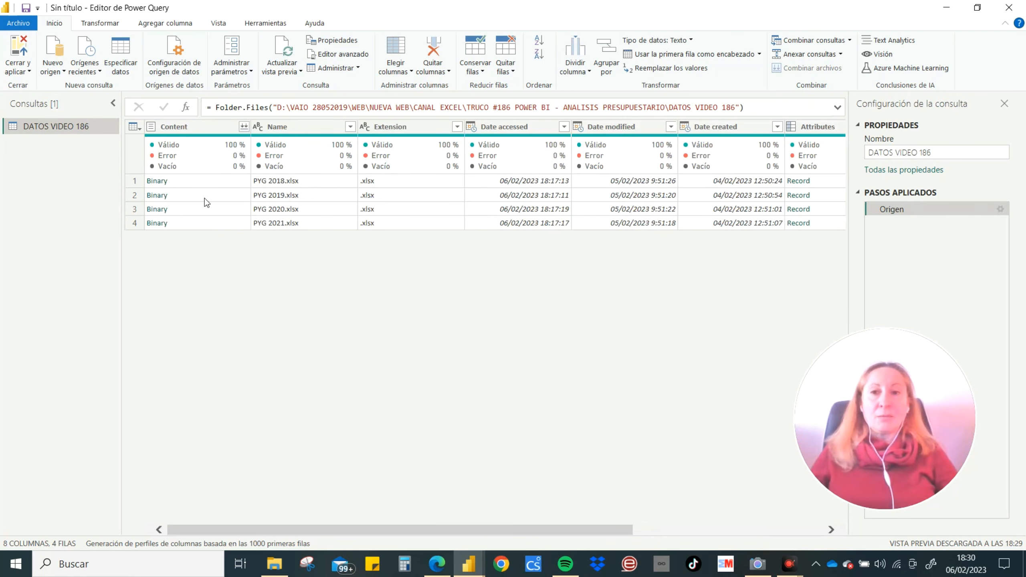
click(186, 127)
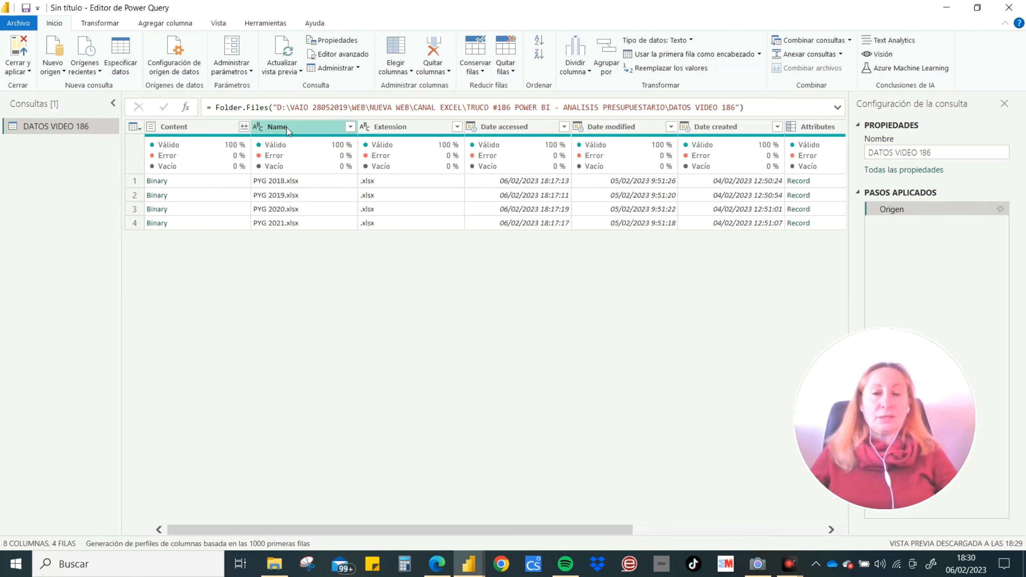
click(414, 127)
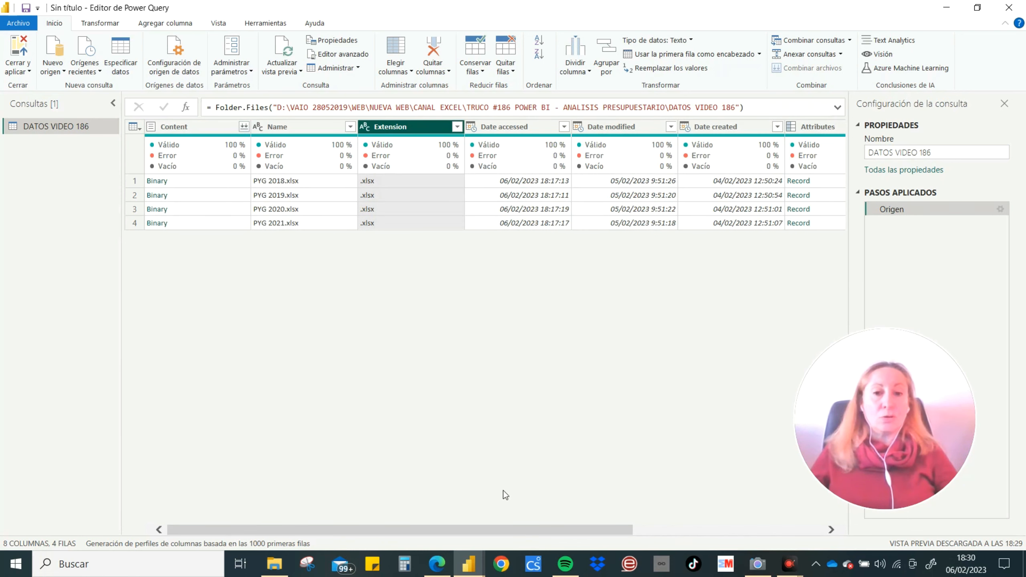
Keep only the Content and Name columns of the DATOS VIDEO 186 query and remove all other columns.
click(188, 126)
ctrl+click(327, 127)
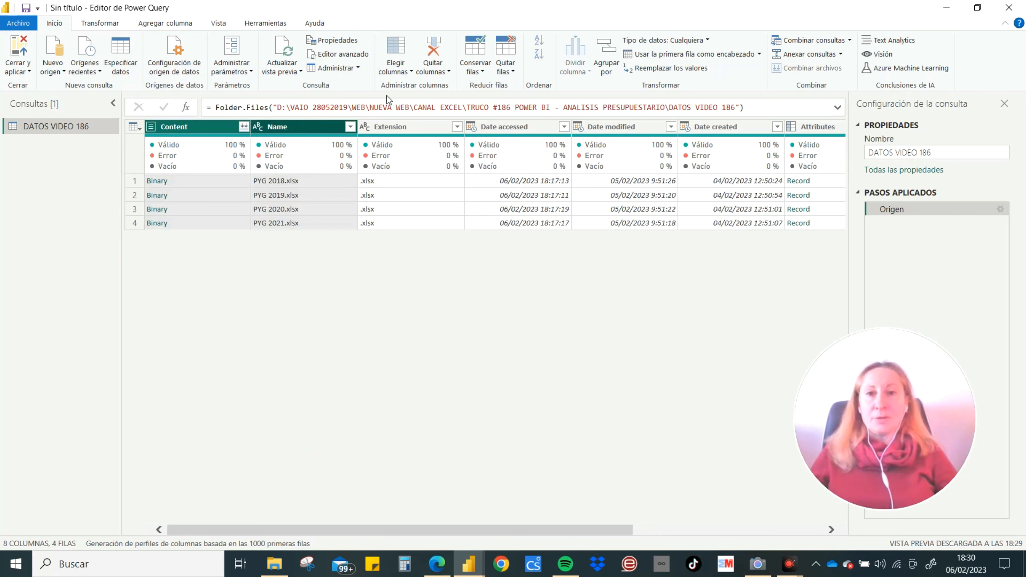
click(431, 72)
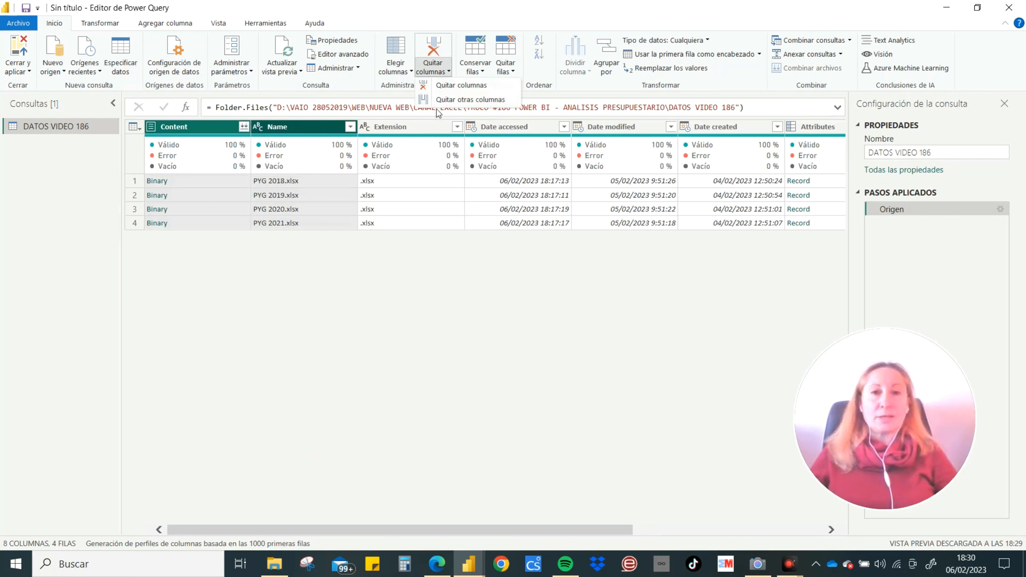
click(448, 100)
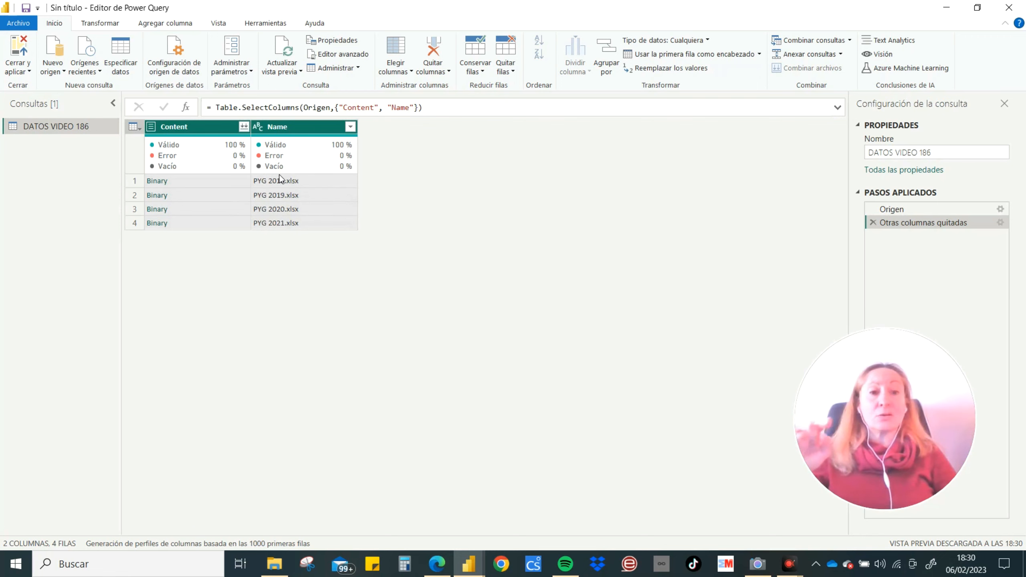
Add a custom column named Personalizado with the formula Excel.Workbook([Content],true).
mouse_move(291, 158)
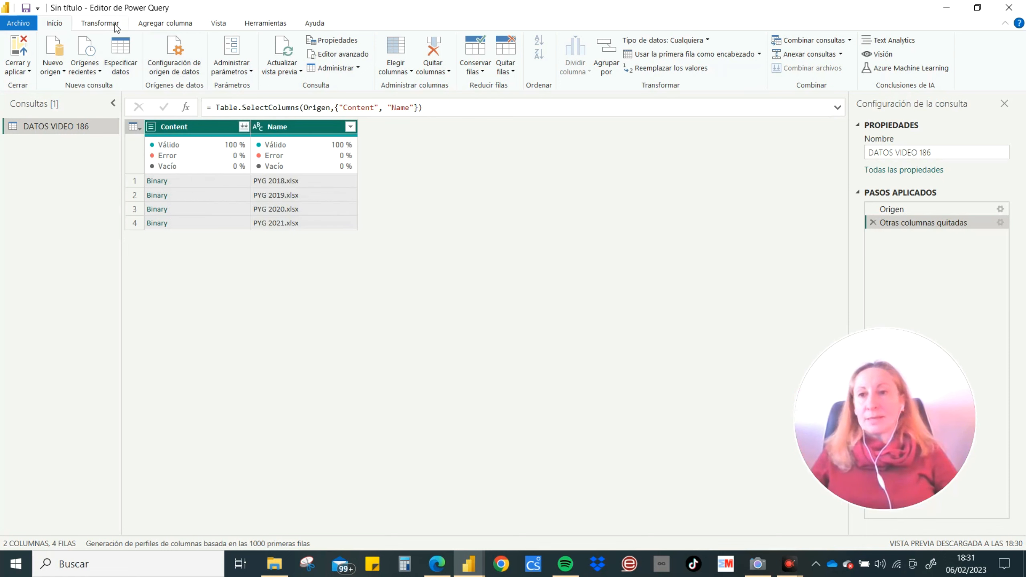
click(150, 27)
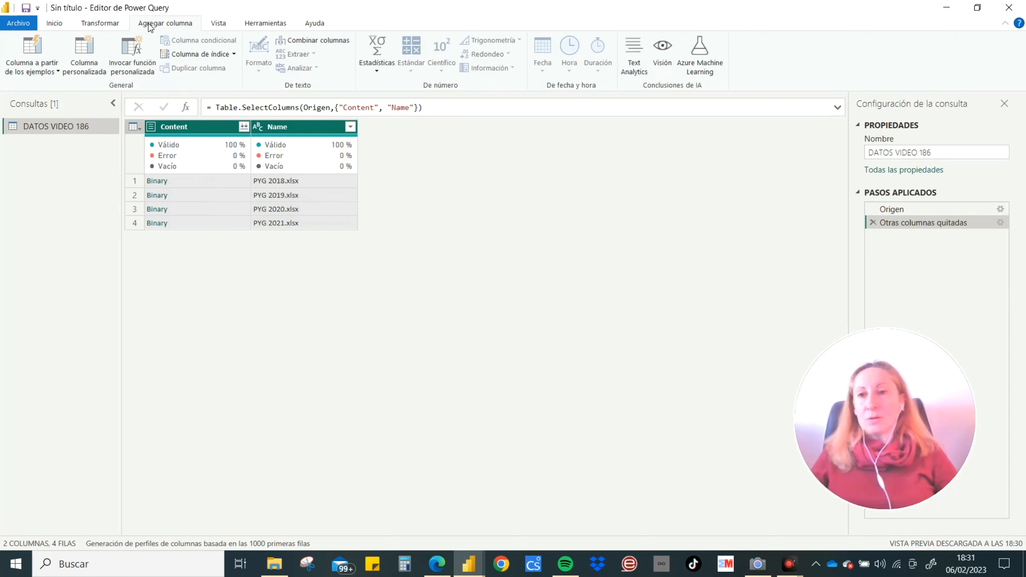
click(81, 72)
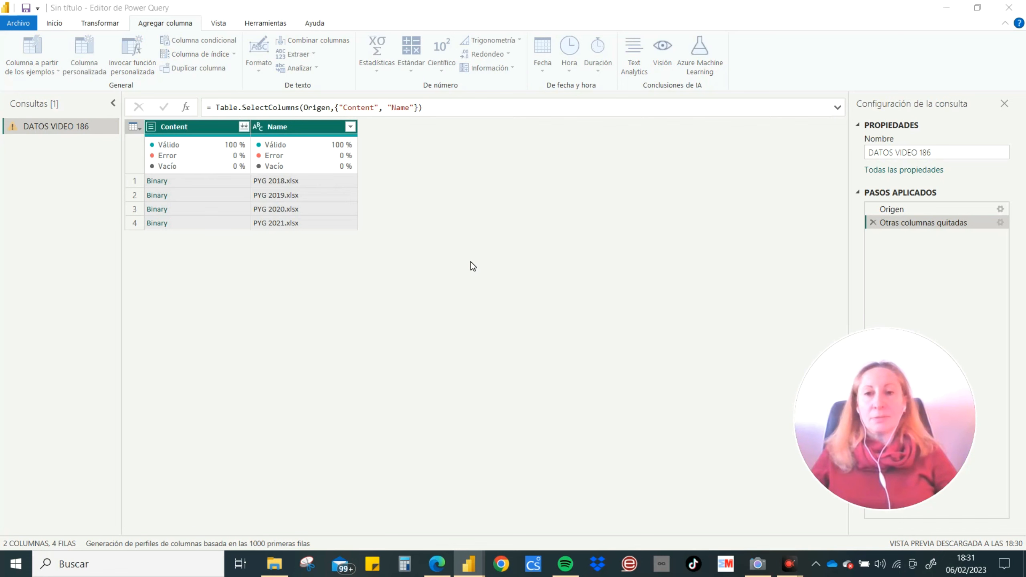
click(331, 241)
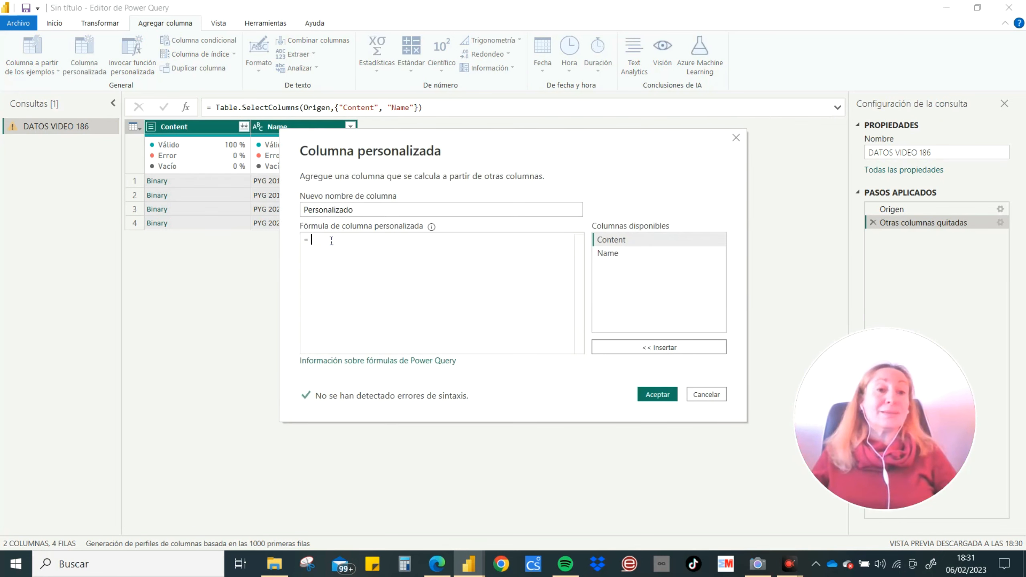
text(excel)
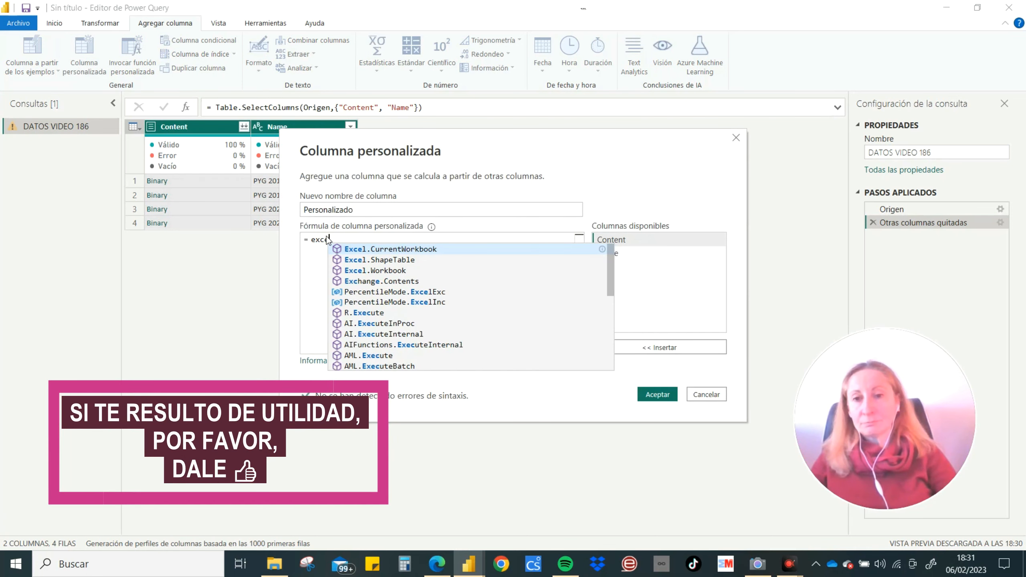
click(359, 270)
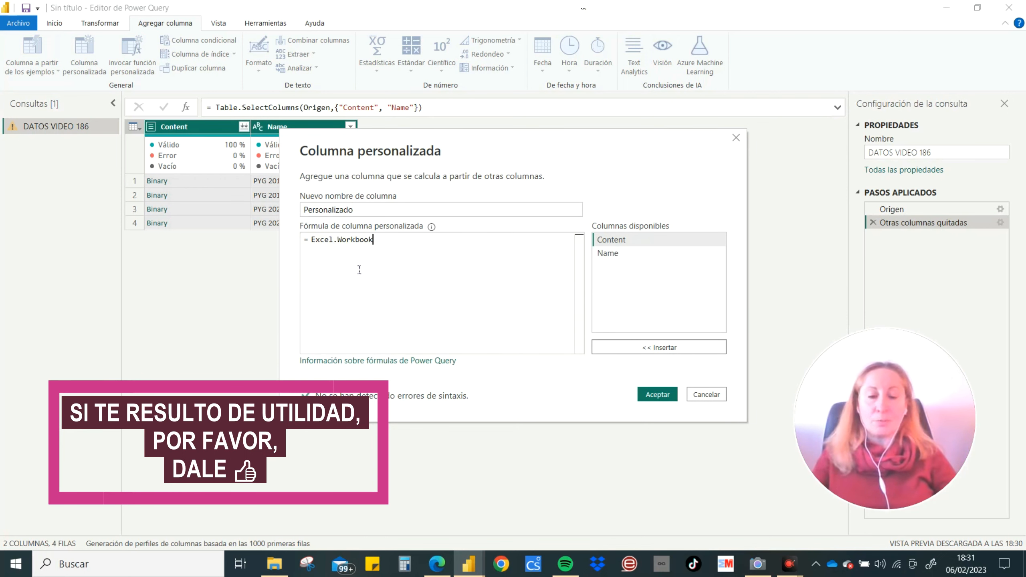
text(()
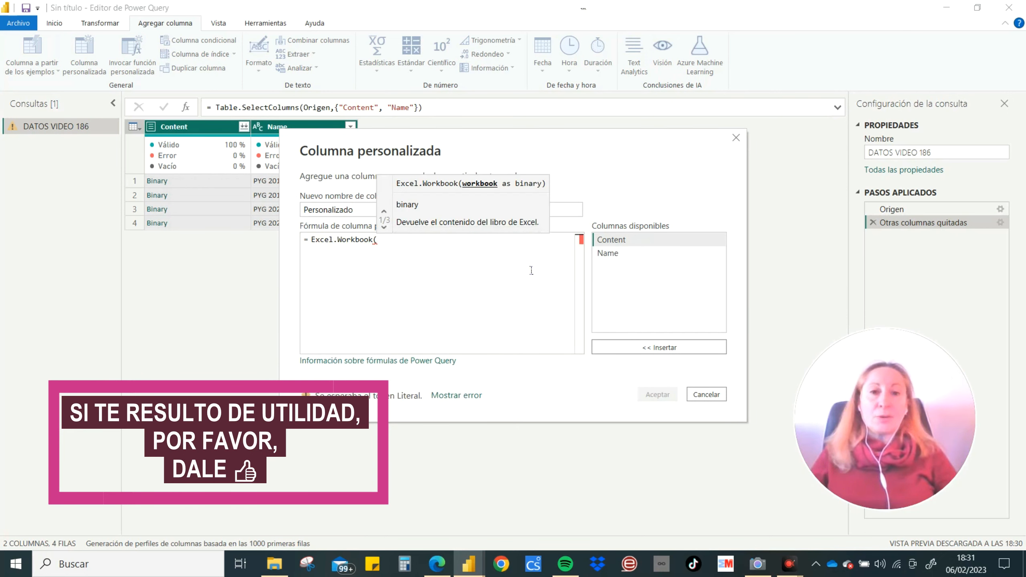
double_click(616, 239)
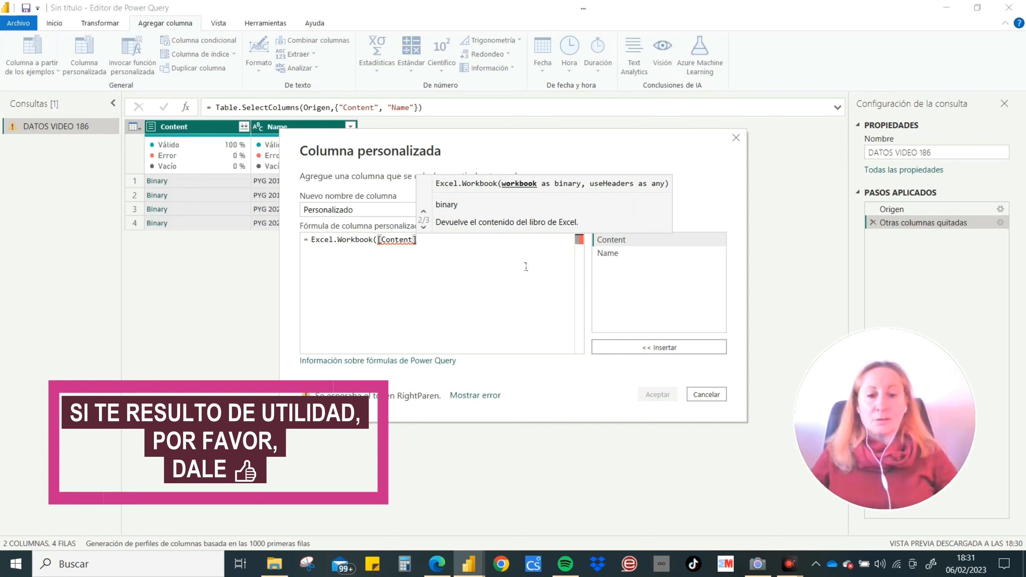
text(,)
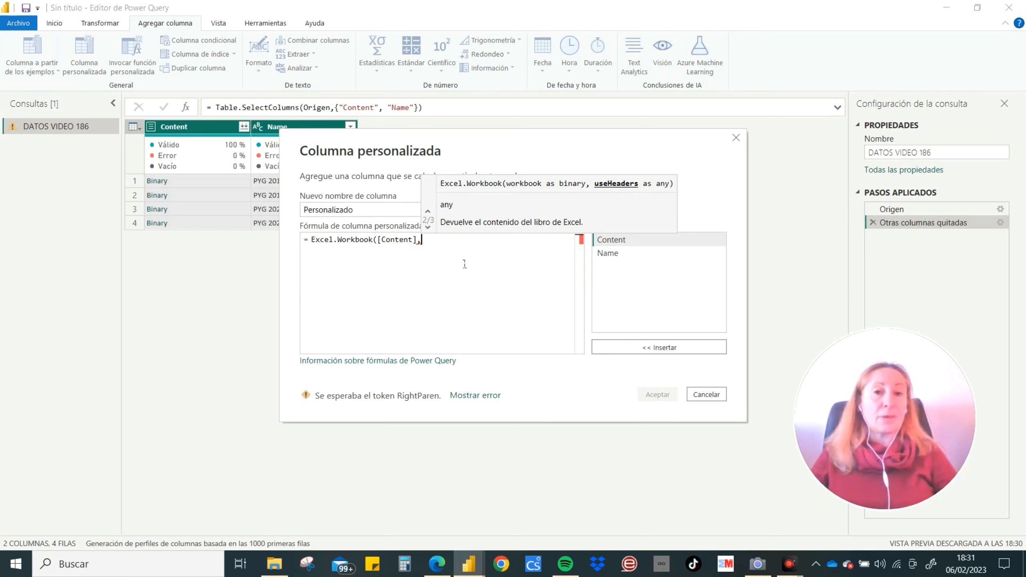
text(true)
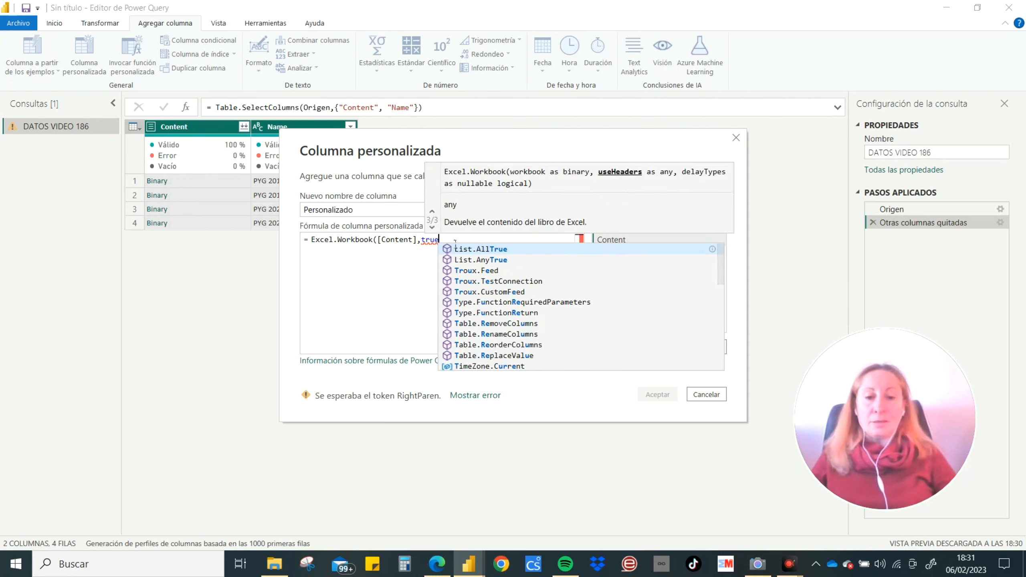
text())
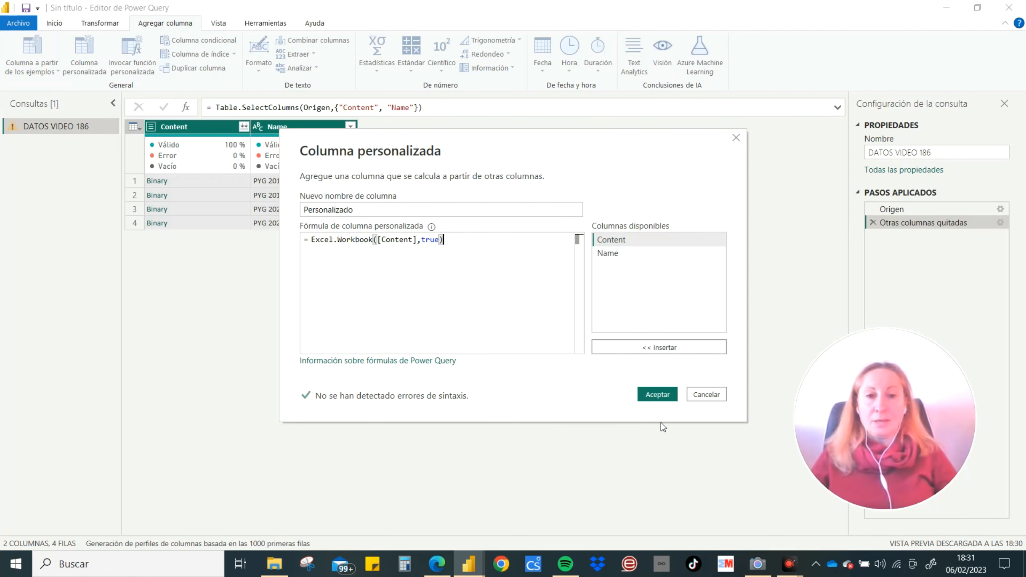
click(658, 394)
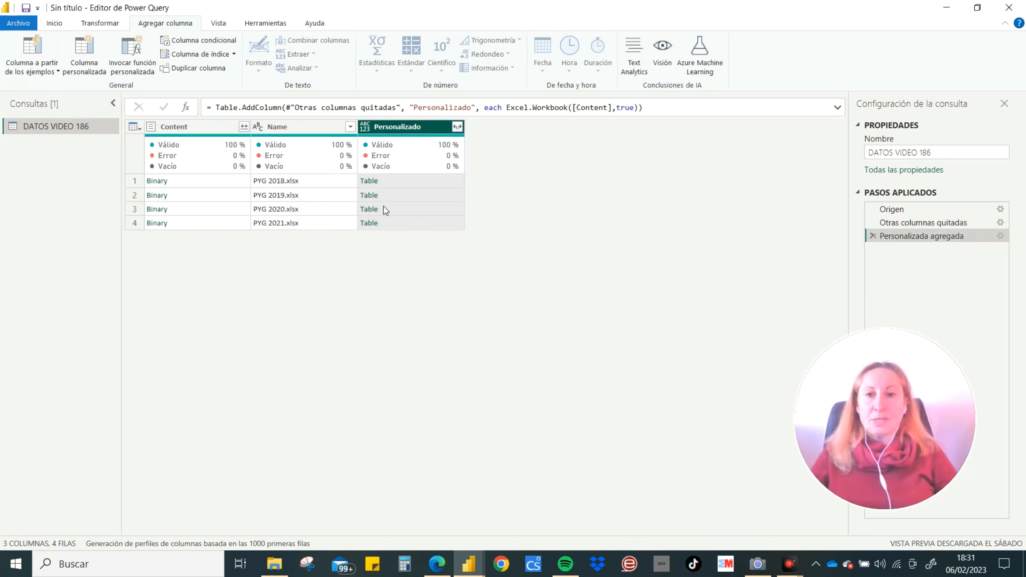
Expand the Personalizado column into Name, Data, Item, Kind and Hidden without using the original column name as prefix.
click(457, 126)
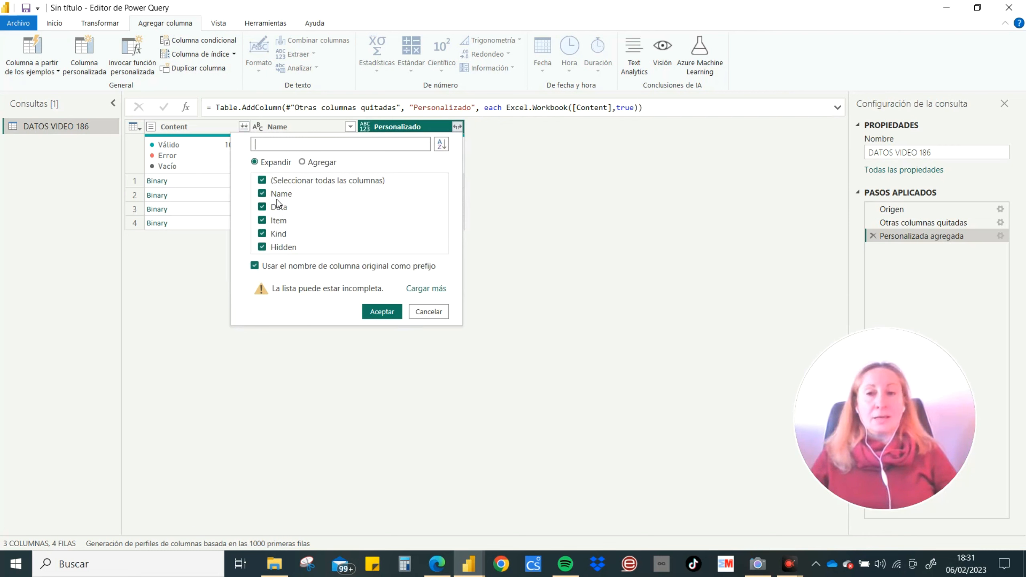
click(254, 267)
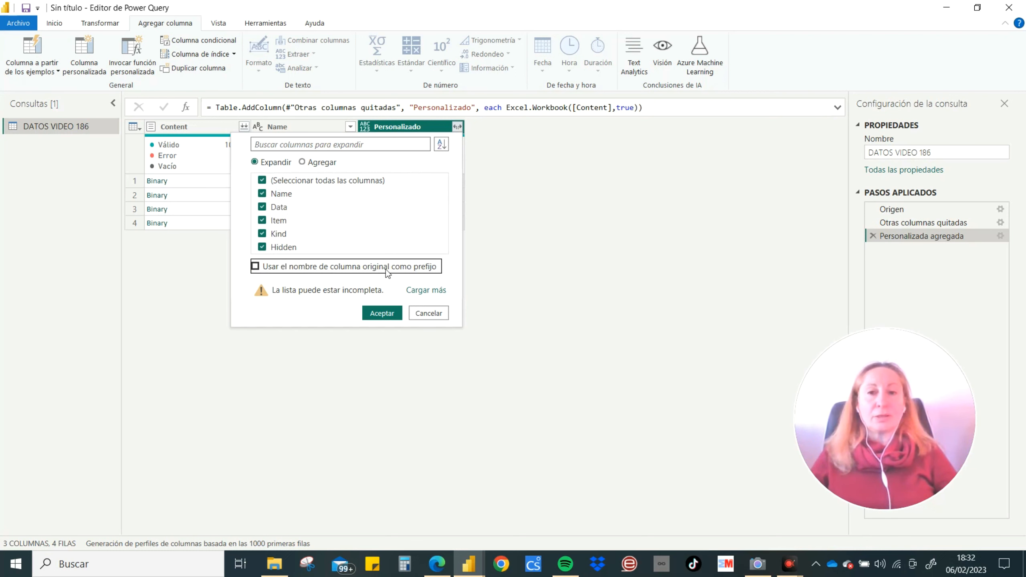
click(389, 313)
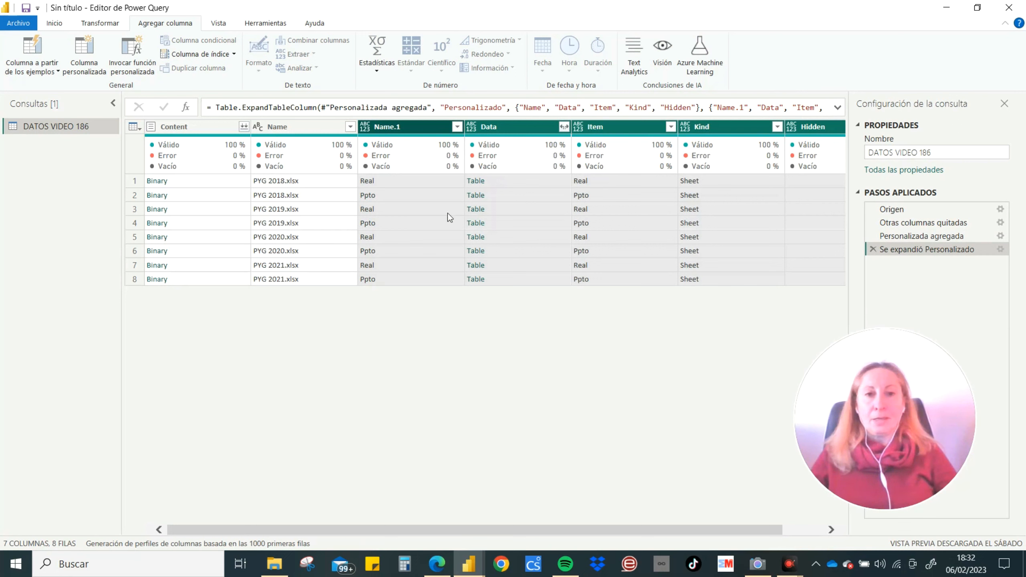
Examine the Name and Name.1 values row by row to match each yearly workbook with its sheets.
click(264, 182)
click(371, 179)
click(376, 194)
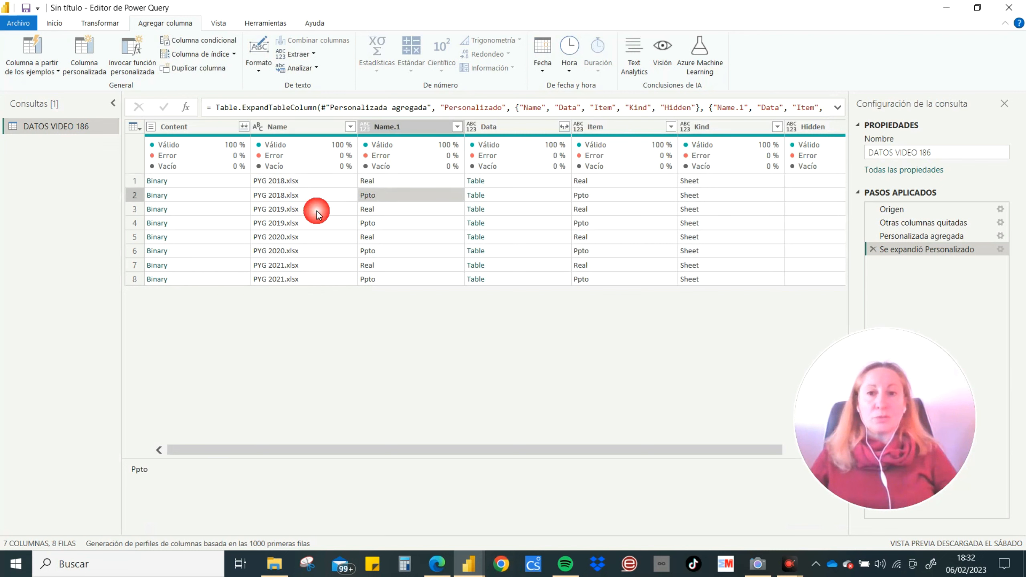
click(386, 208)
click(384, 223)
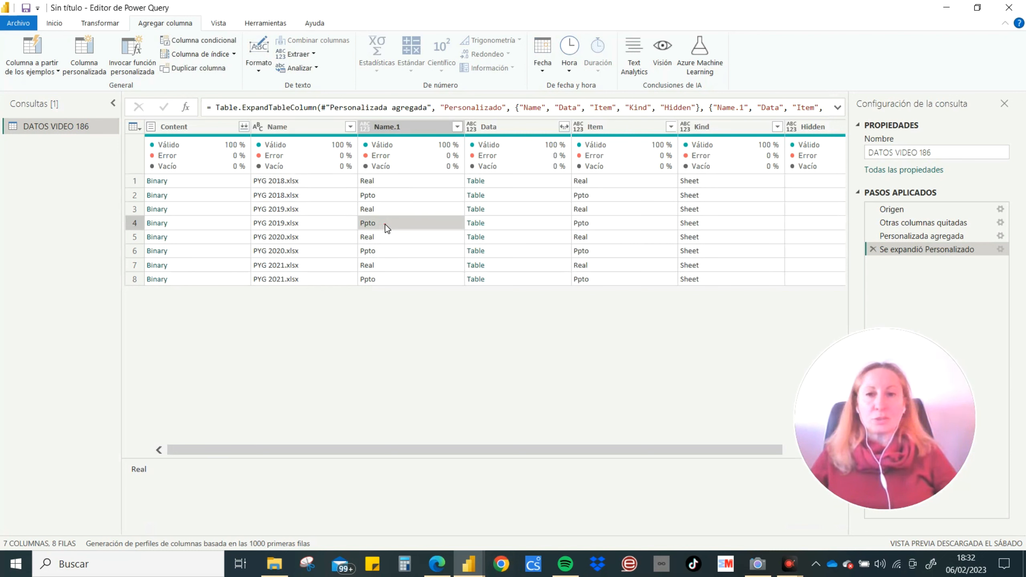
click(285, 238)
click(364, 237)
click(369, 252)
click(270, 266)
click(379, 266)
click(377, 278)
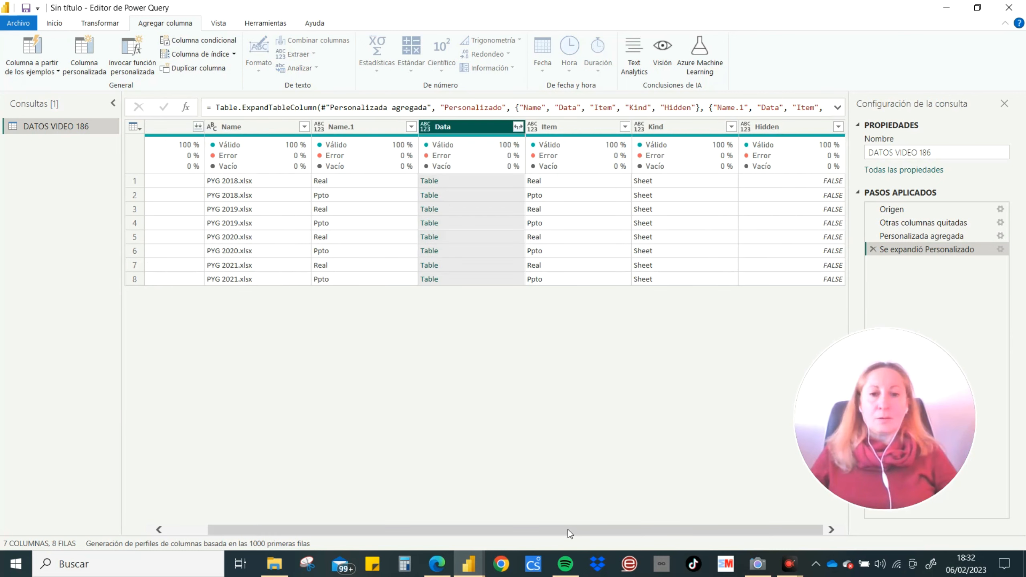
Remove the Item, Kind and Hidden columns from the query.
drag(567, 529, 657, 530)
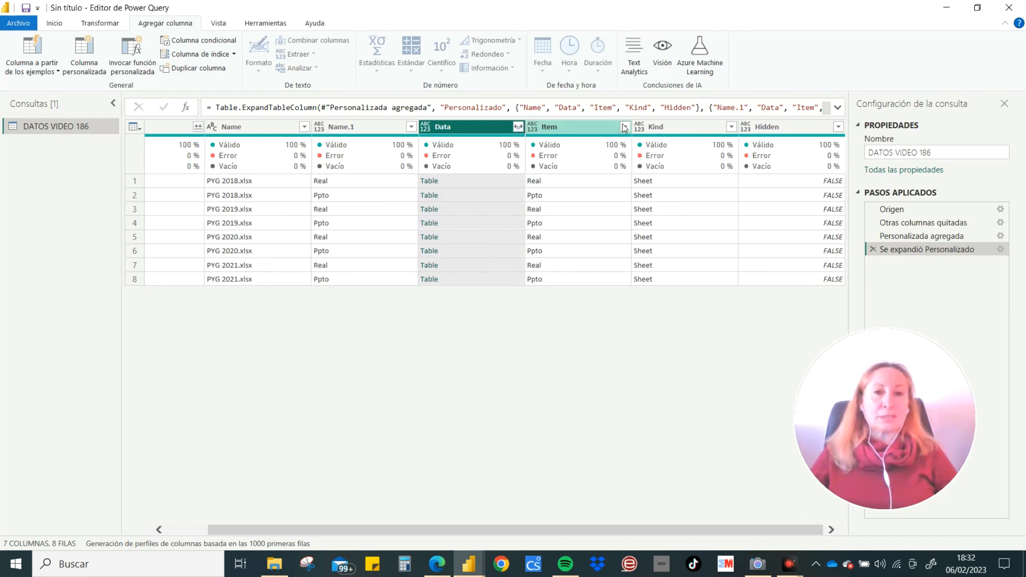
click(582, 126)
shift+click(678, 126)
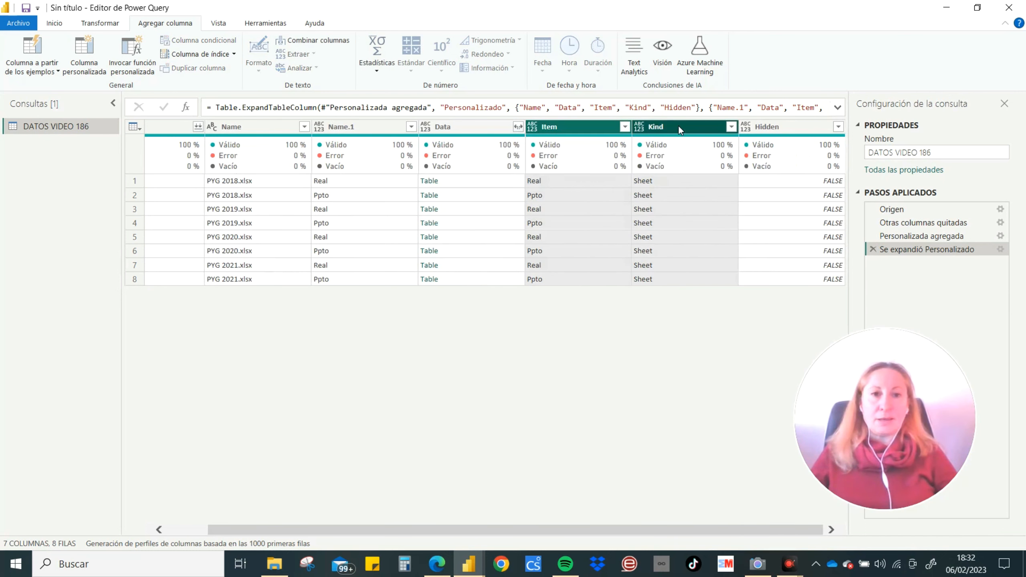
shift+click(785, 127)
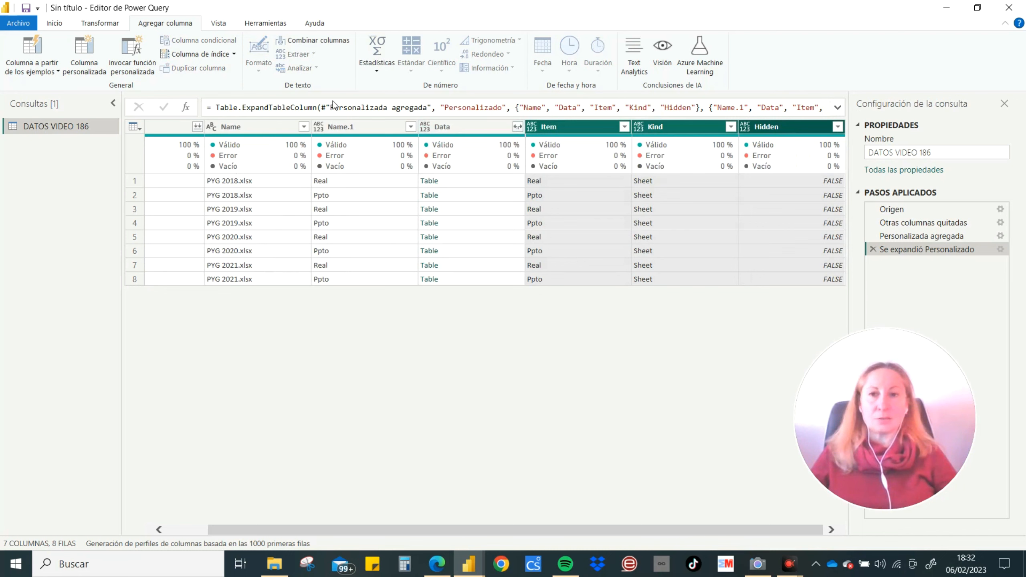
click(55, 24)
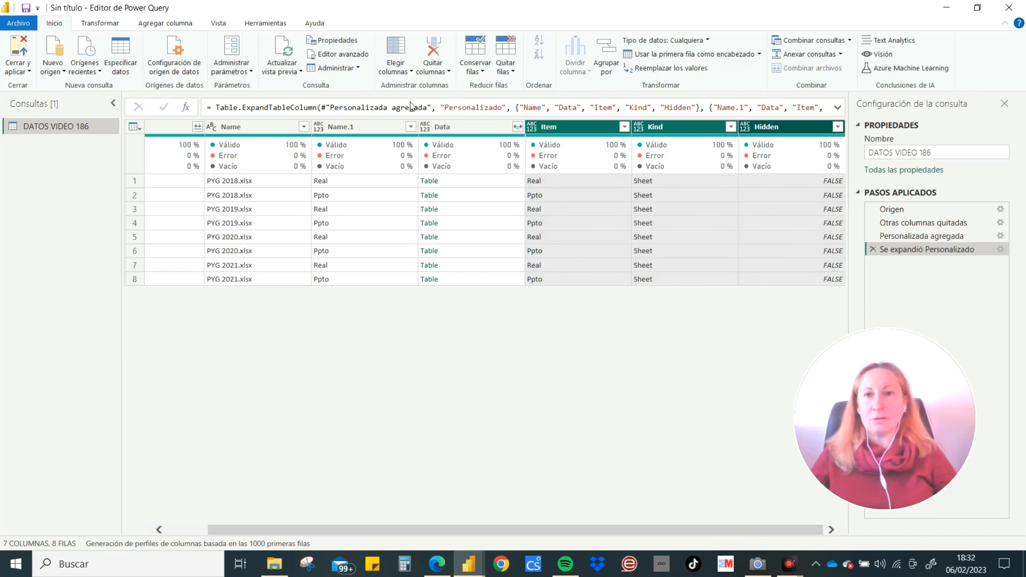
click(449, 72)
click(454, 86)
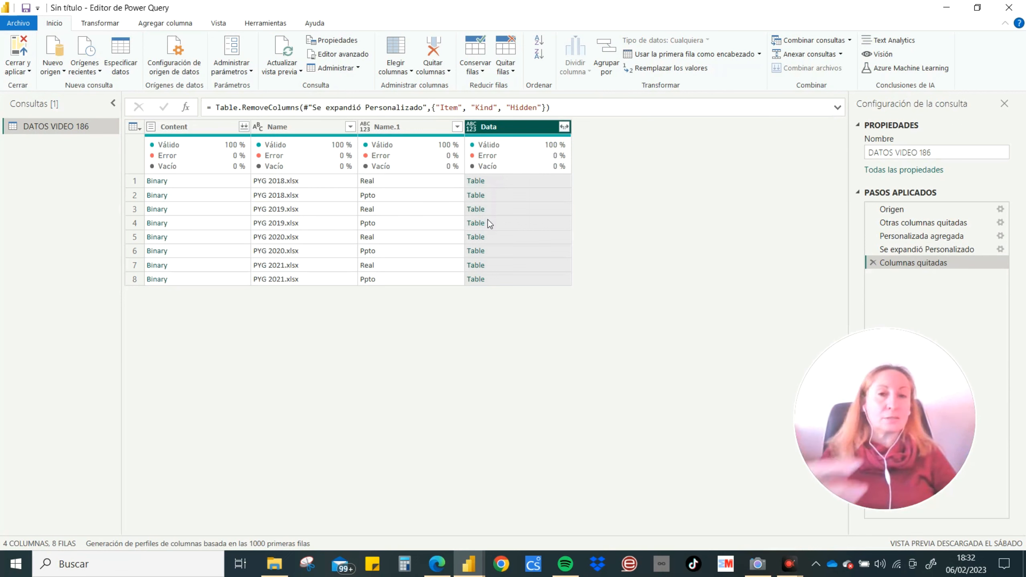
Expand the Data column into Column1 and the months Enero to Diciembre without a prefix, and check the first row's Name, Name.1 and Column1 values.
click(564, 127)
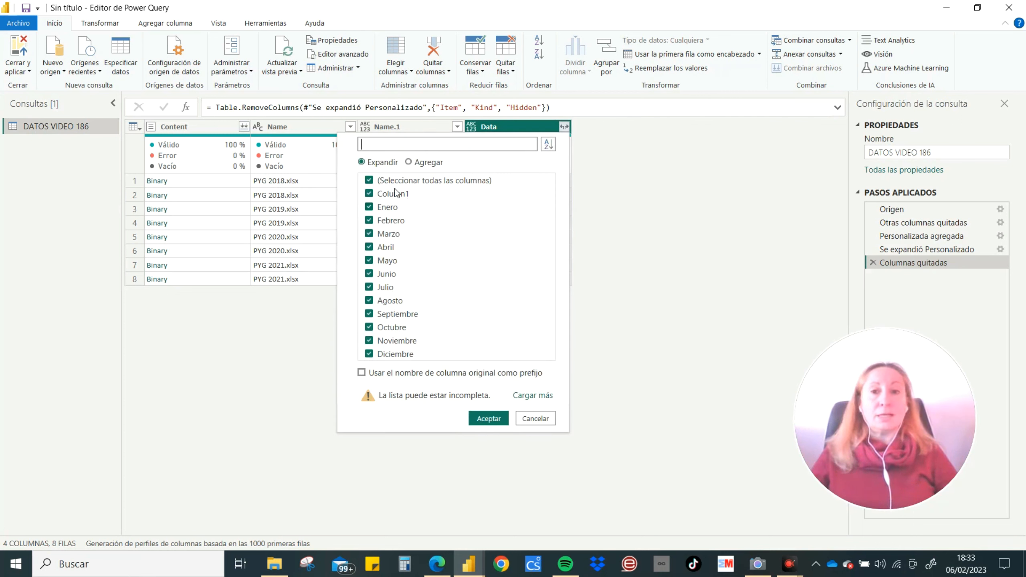
click(488, 418)
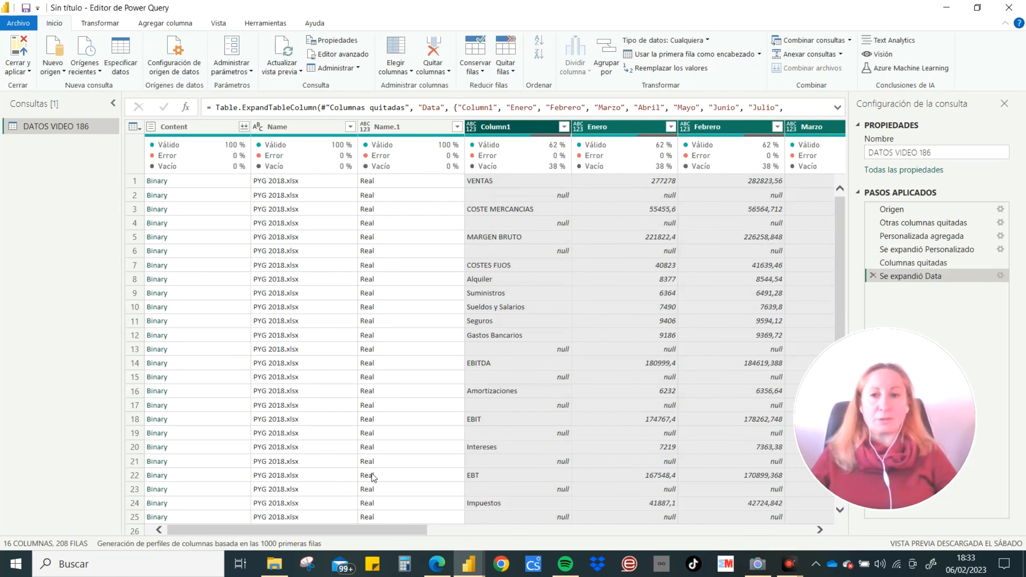
click(273, 182)
click(369, 184)
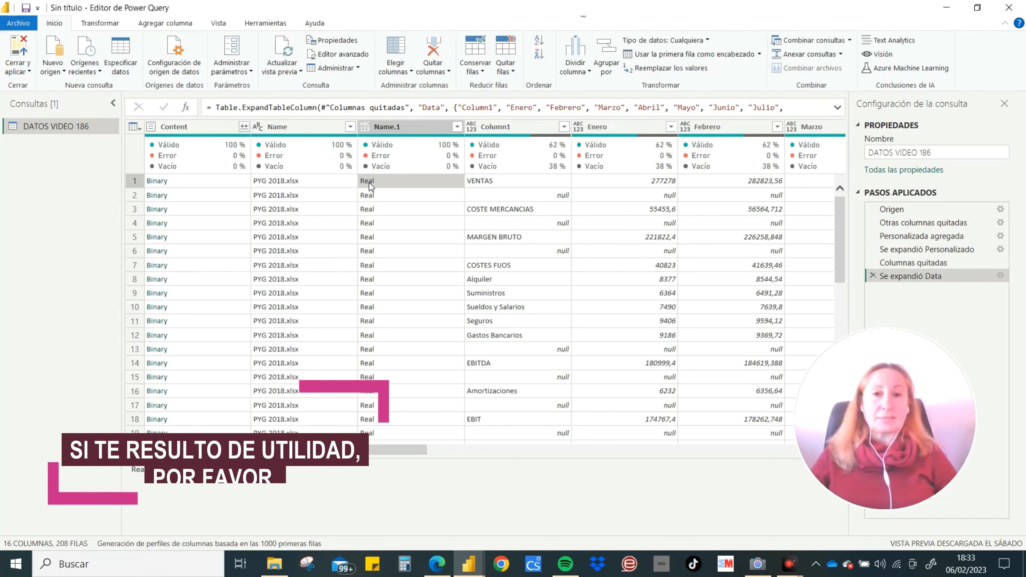
click(499, 181)
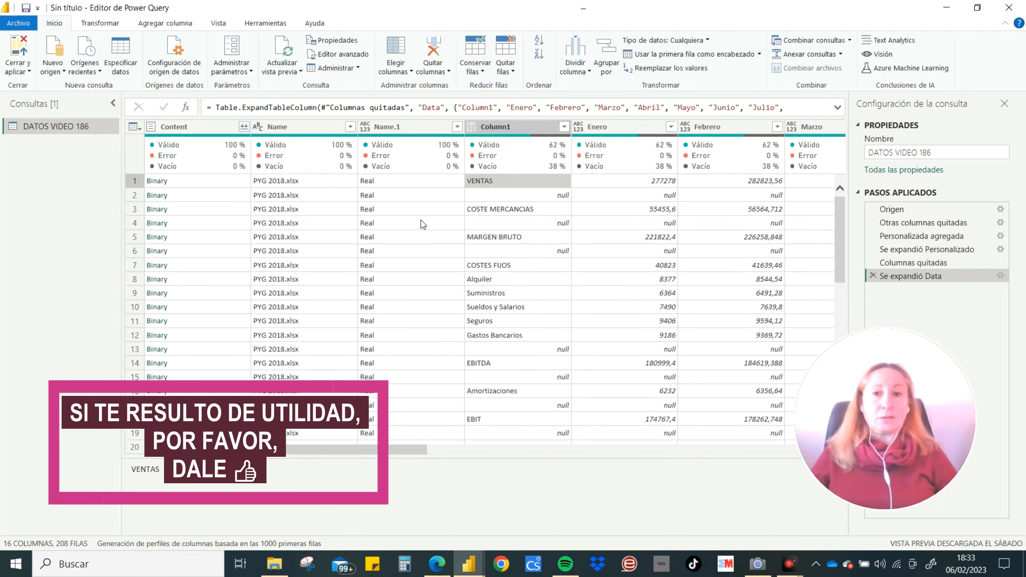
Check which workbooks the Name column contains and which sheet types the Name.1 column contains, keeping all values selected.
click(349, 126)
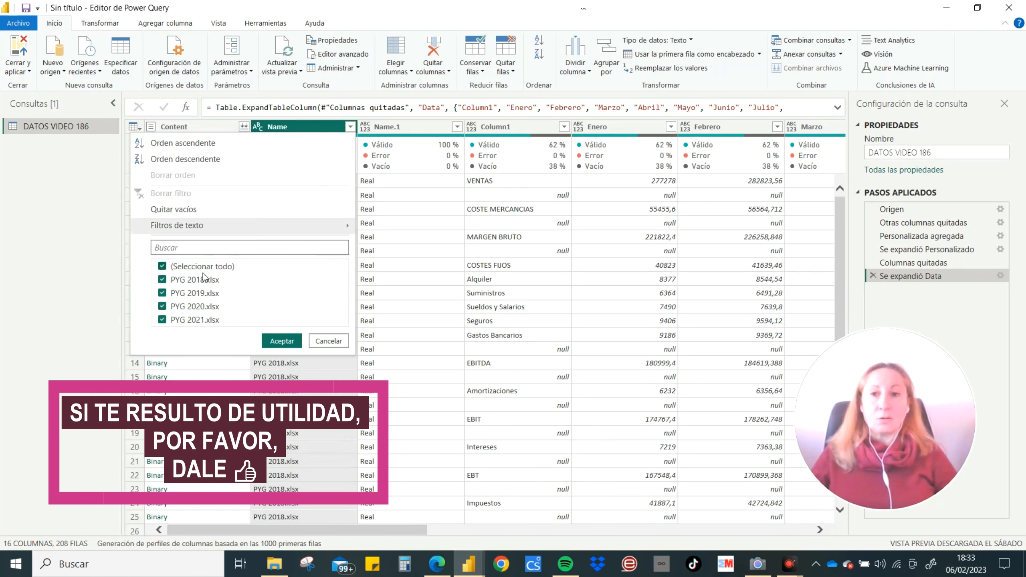
click(281, 341)
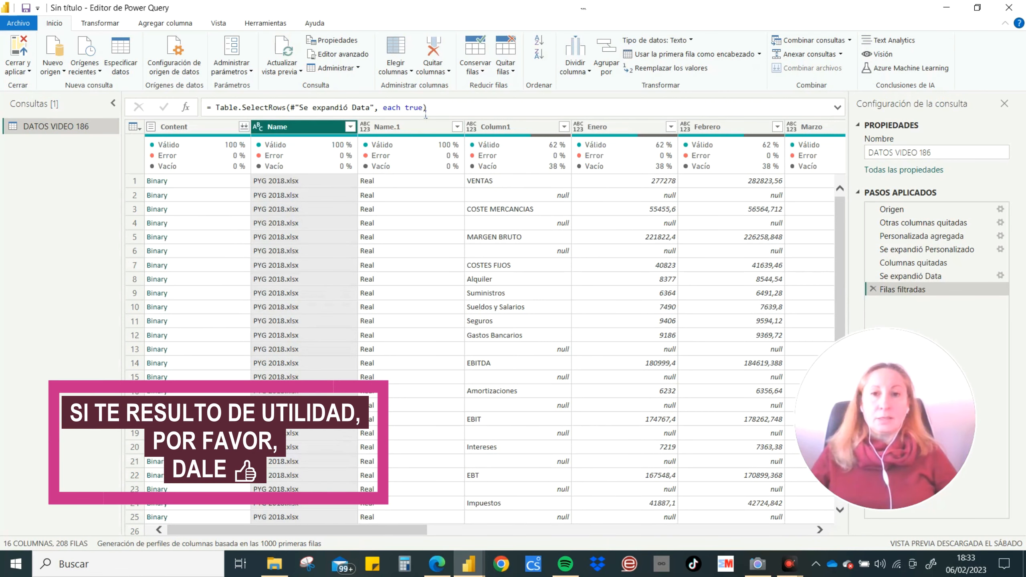
click(457, 126)
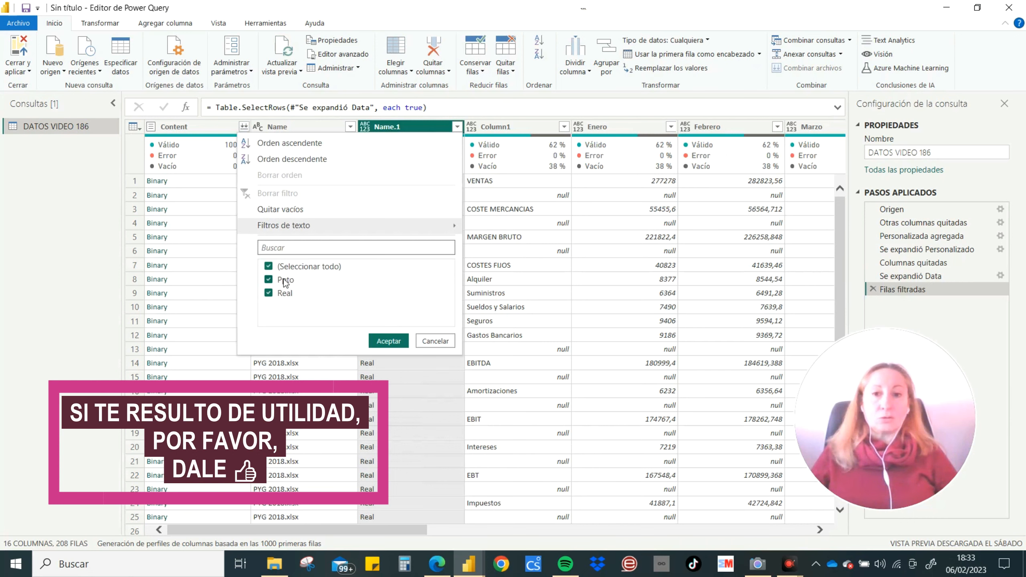
click(381, 339)
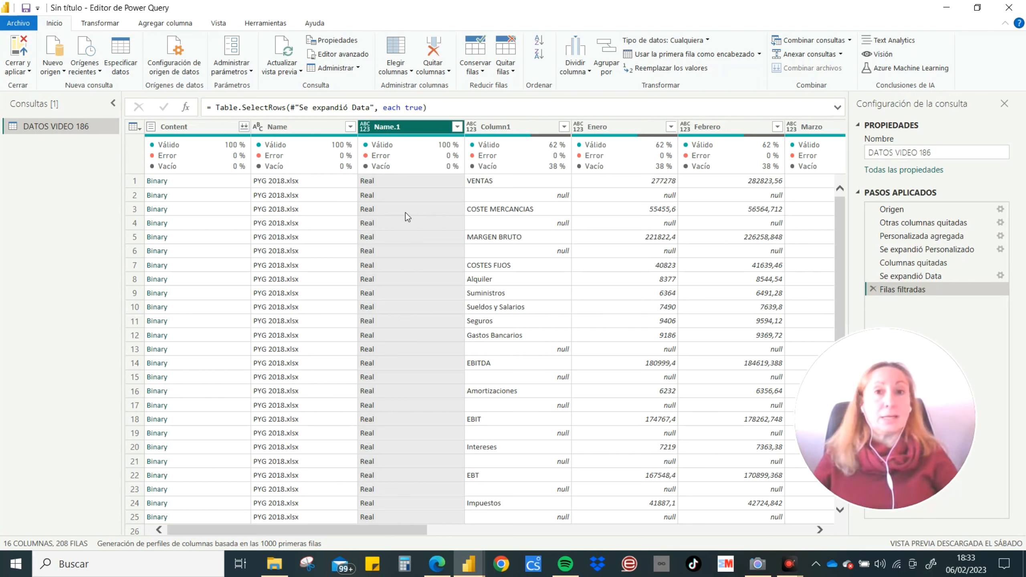
Filter the Name.1 column to exclude Ppto and keep only the Real rows.
click(457, 128)
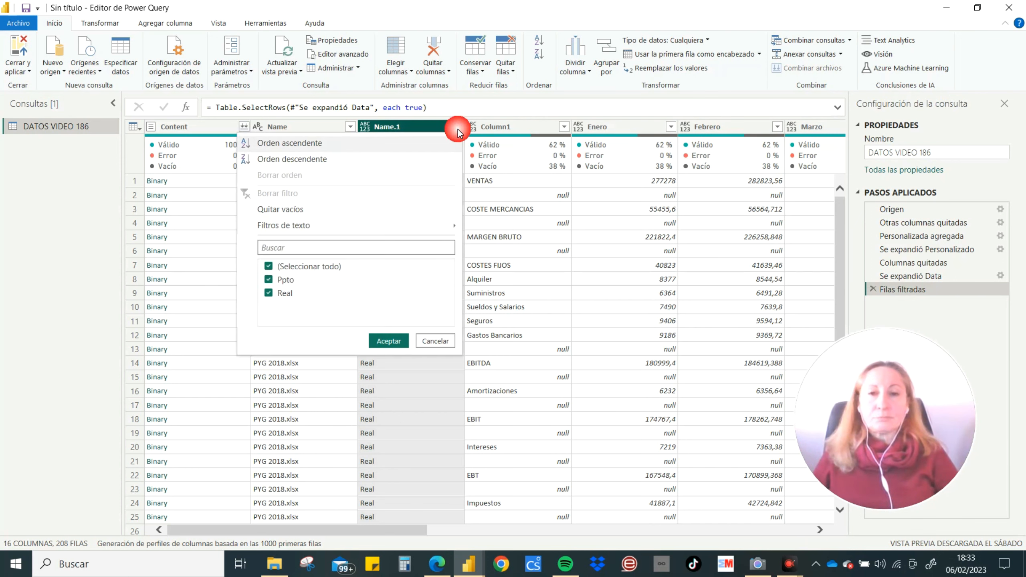
click(268, 280)
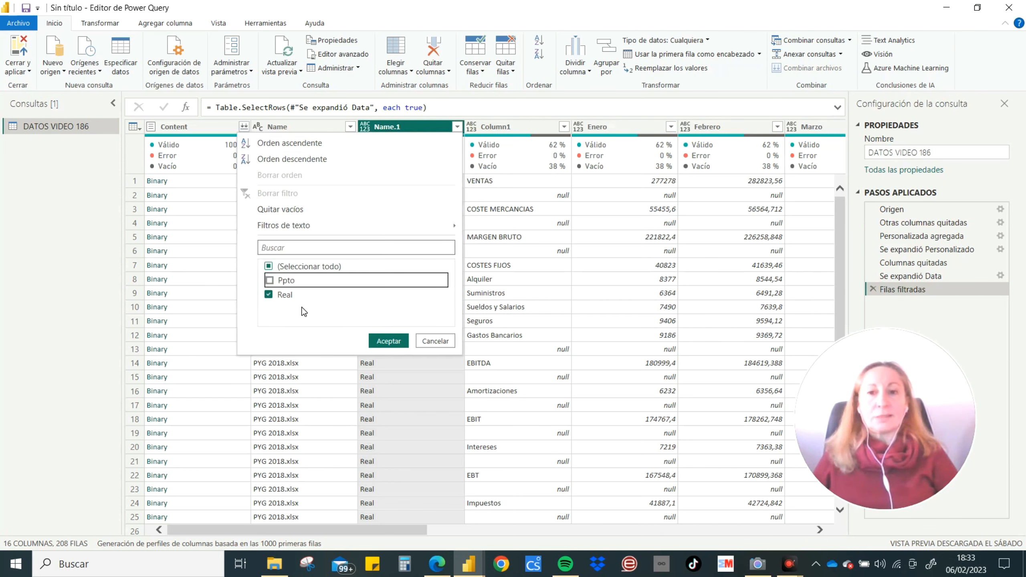
click(380, 342)
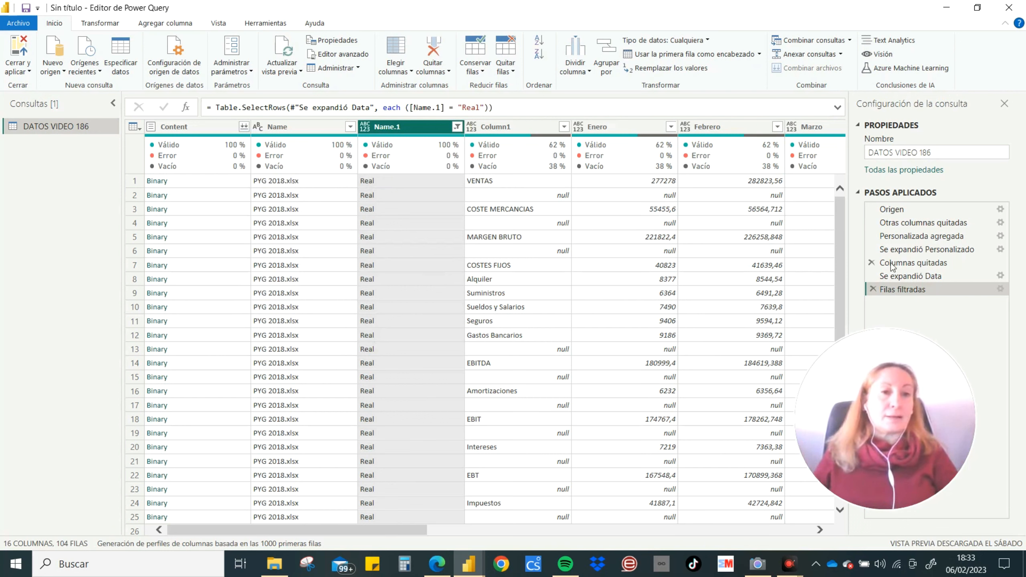
Rename the applied row-filter step to FILTRO.
right_click(914, 293)
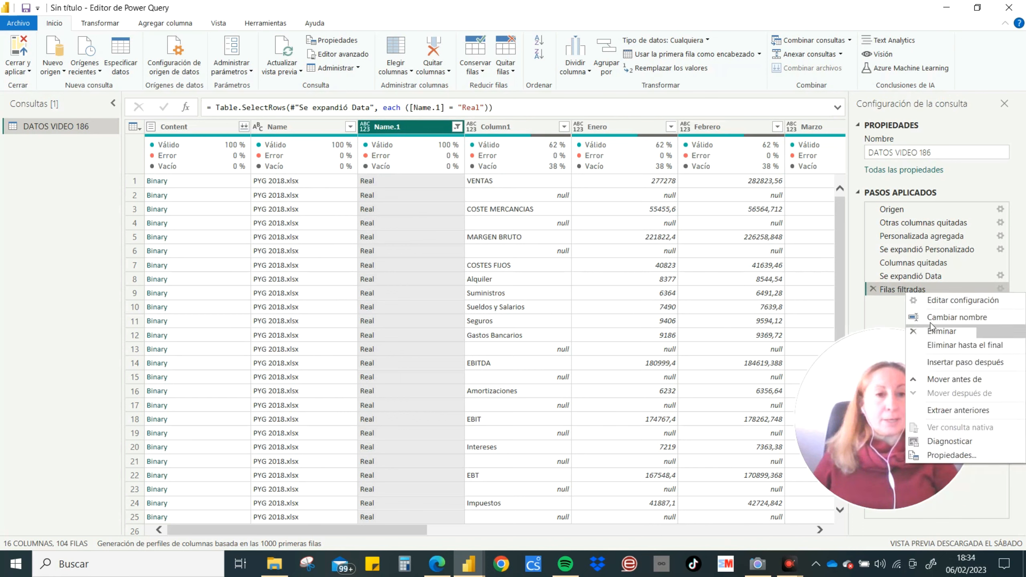
click(956, 317)
text(FILTRO)
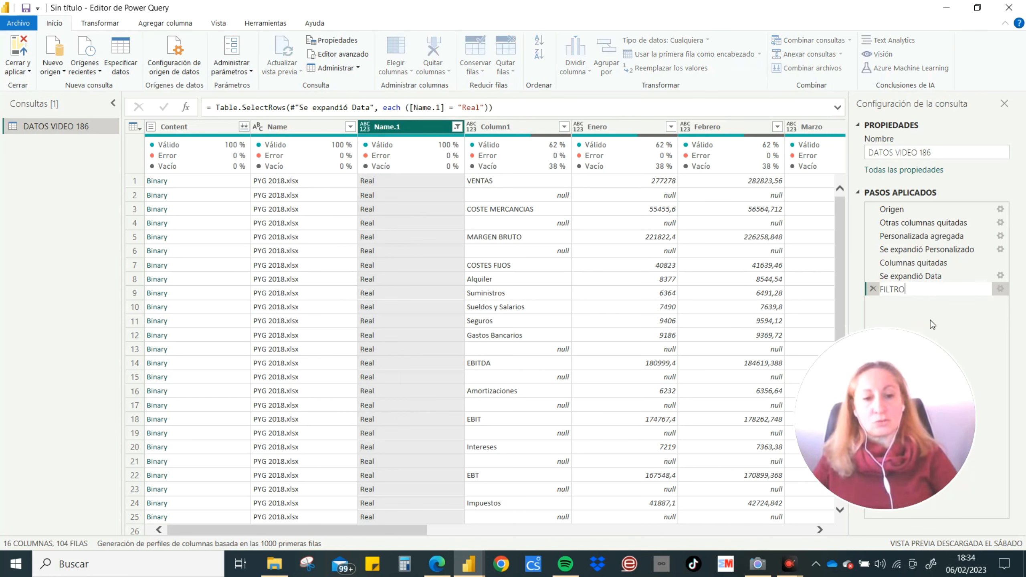
key(Return)
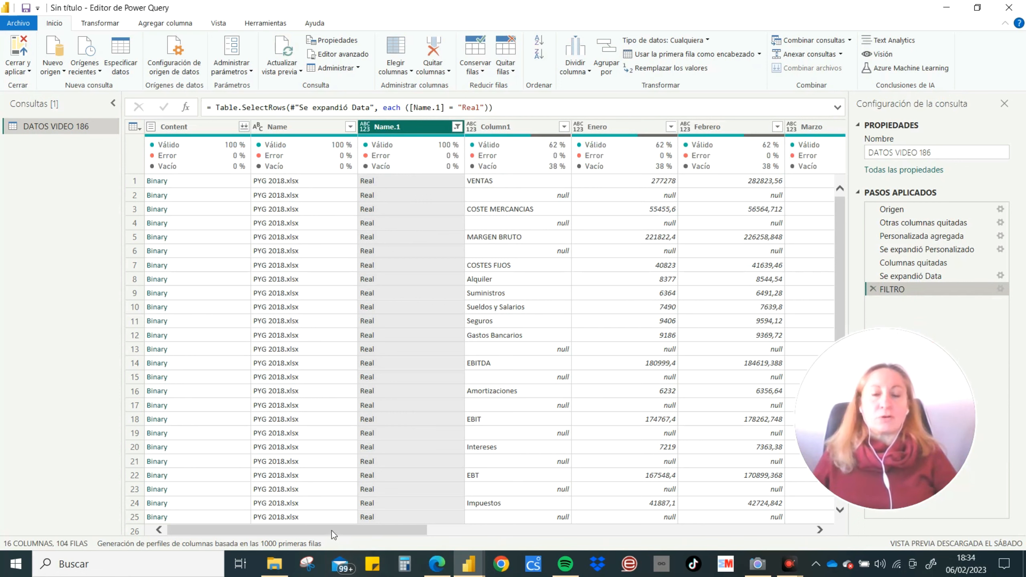
Remove the Content column from the query.
click(227, 128)
right_click(226, 129)
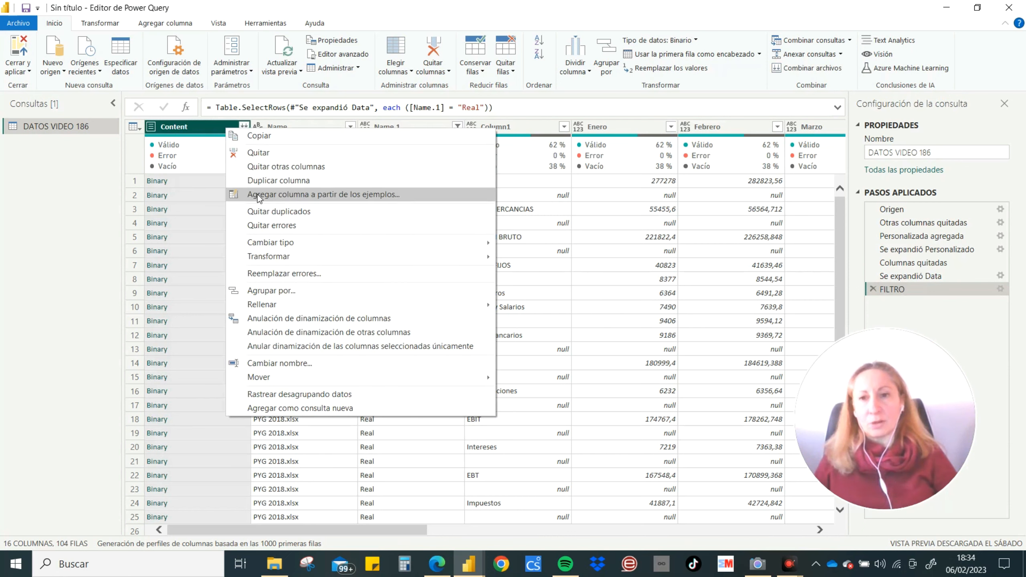
click(262, 155)
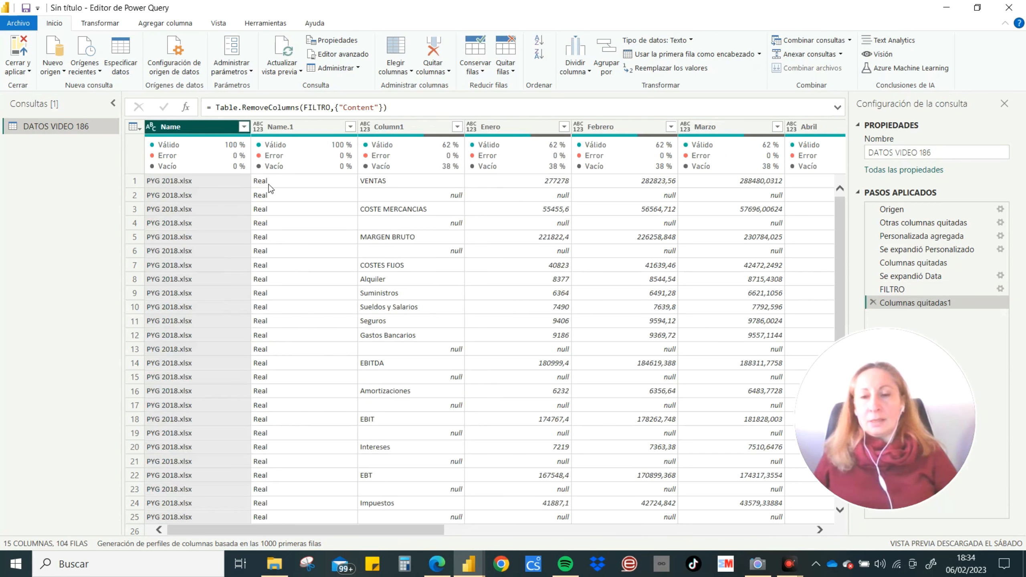
Filter Column1 to exclude the null rows.
click(404, 127)
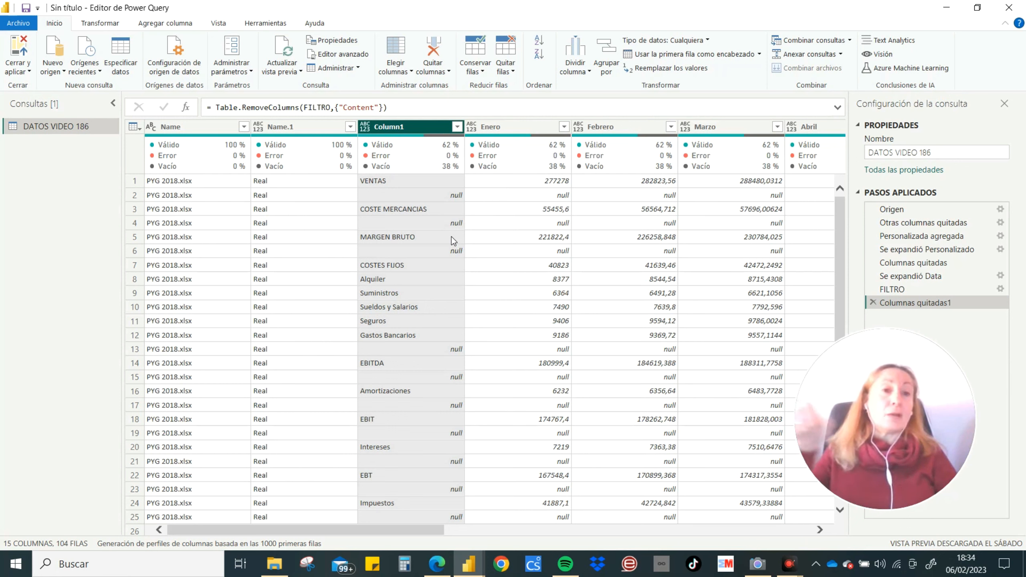
click(456, 127)
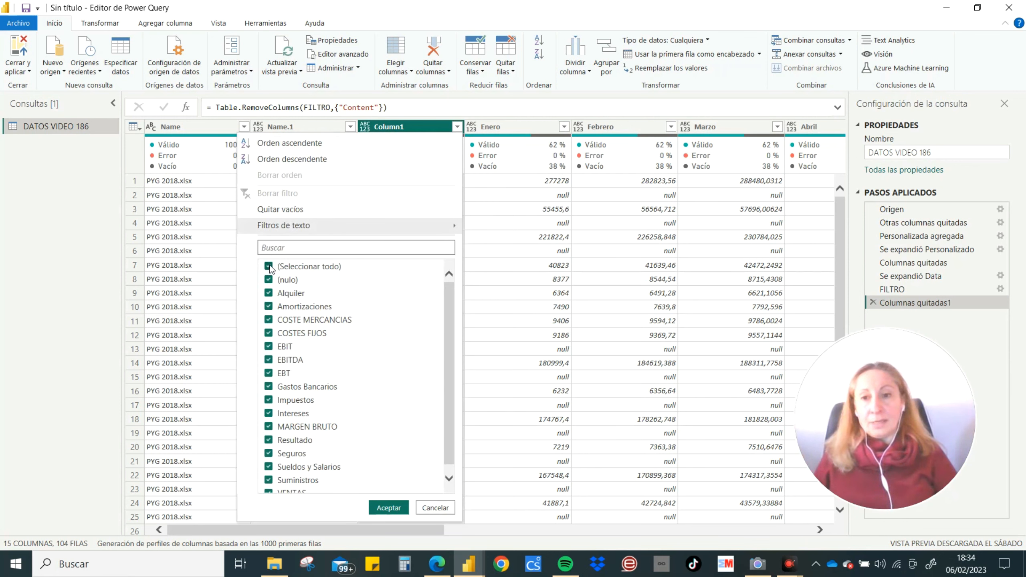
click(269, 280)
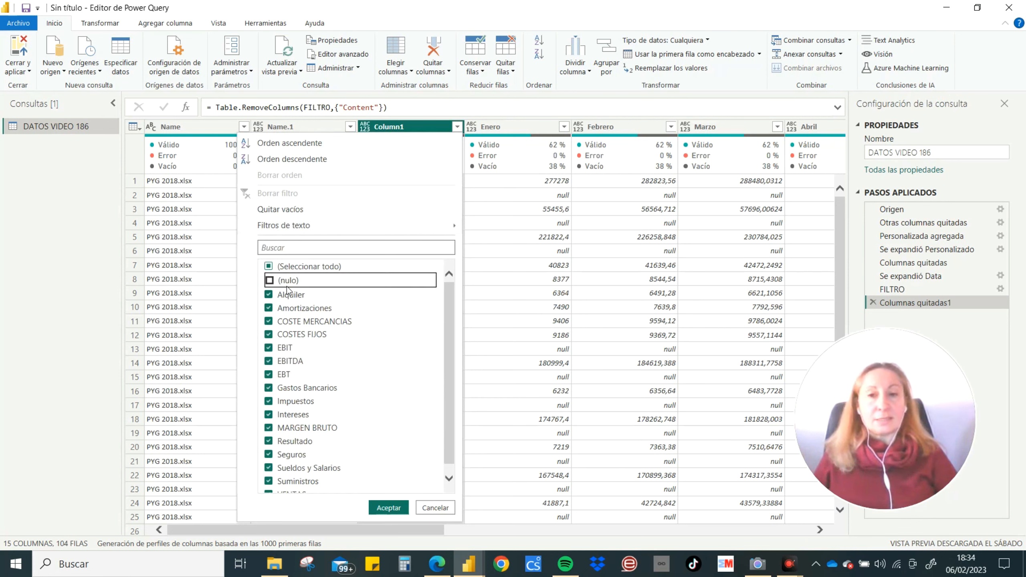
click(388, 507)
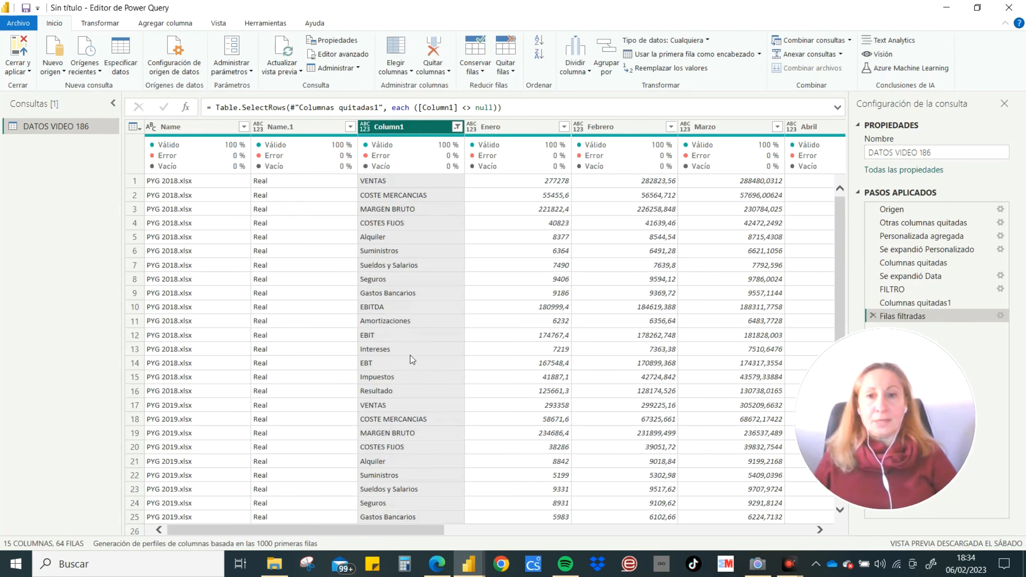
Examine how each year's rows run from VENTAS to Resultado and how the month columns extend to Diciembre.
click(386, 182)
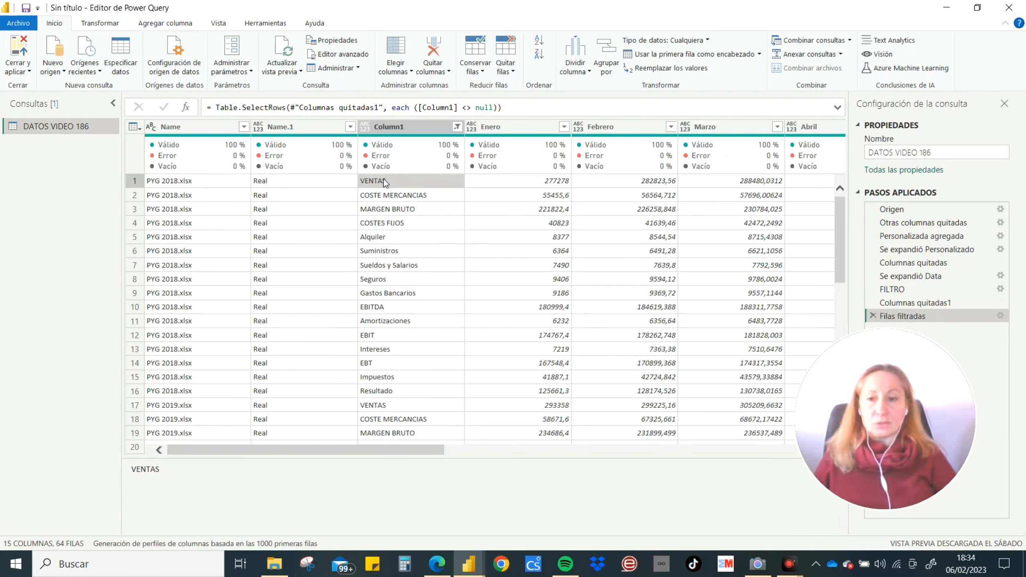
click(377, 392)
click(158, 389)
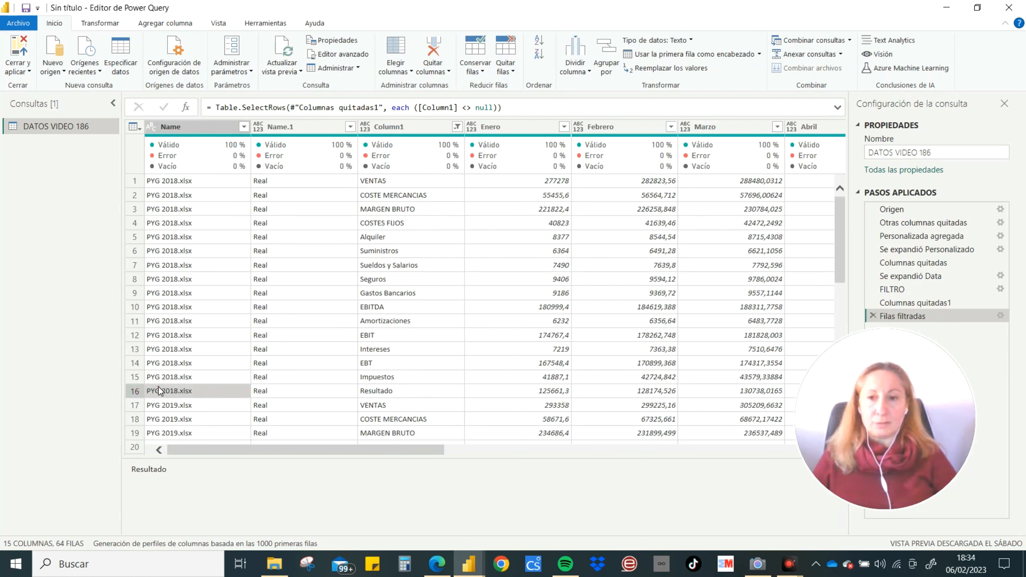
click(369, 404)
scroll(371, 408, down, 5)
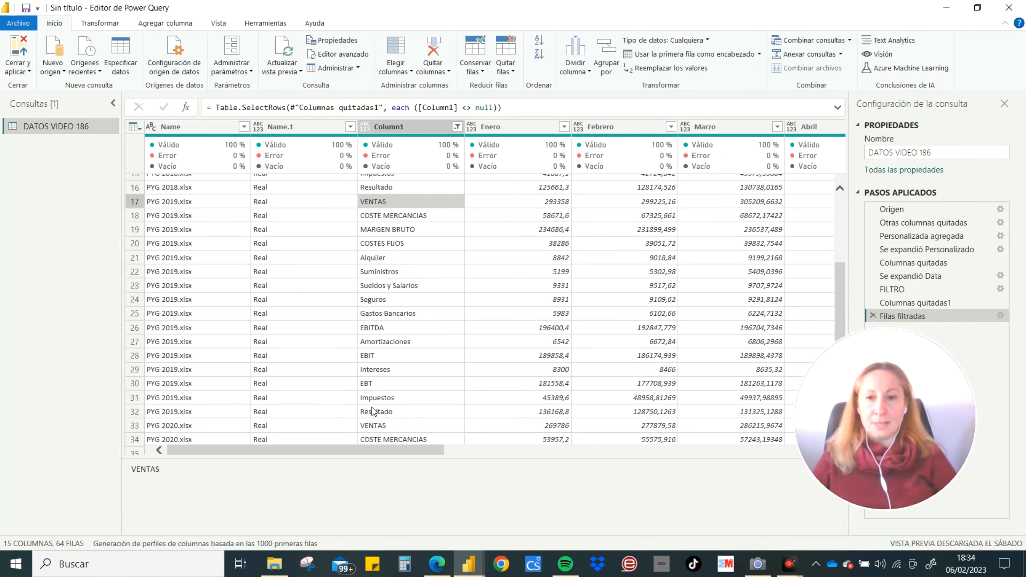
click(369, 412)
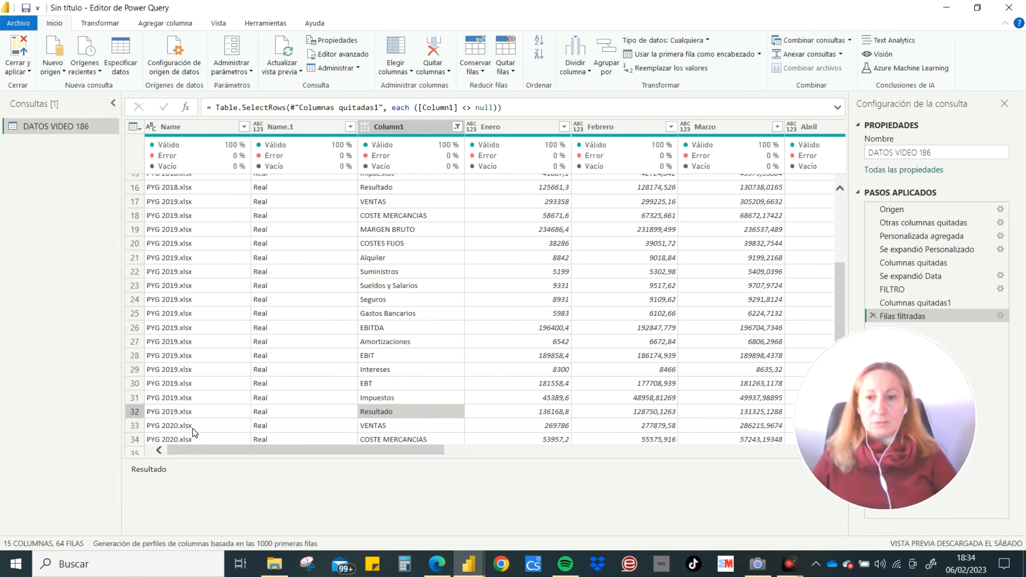
click(167, 414)
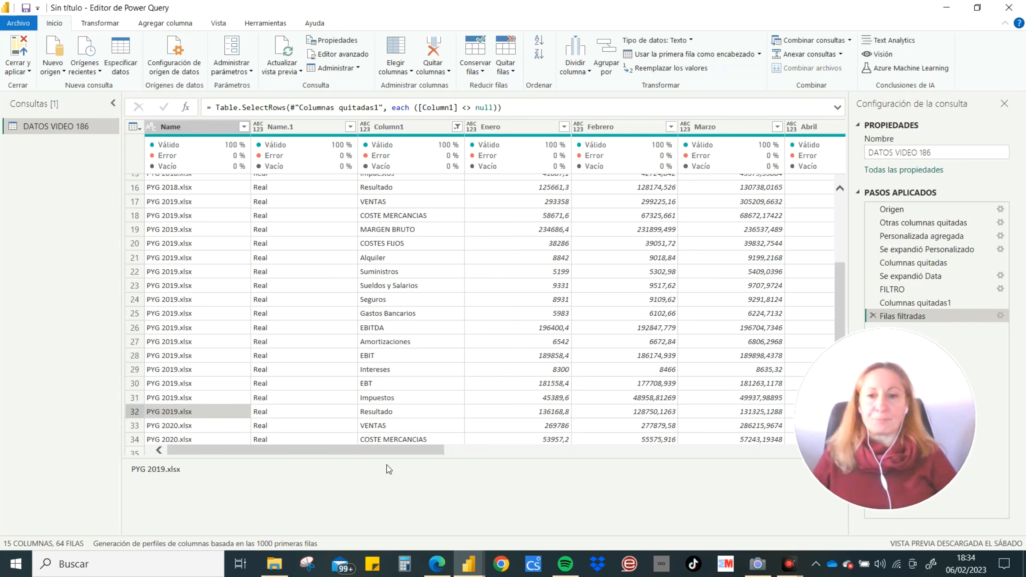
drag(378, 456, 761, 424)
scroll(711, 402, up, 5)
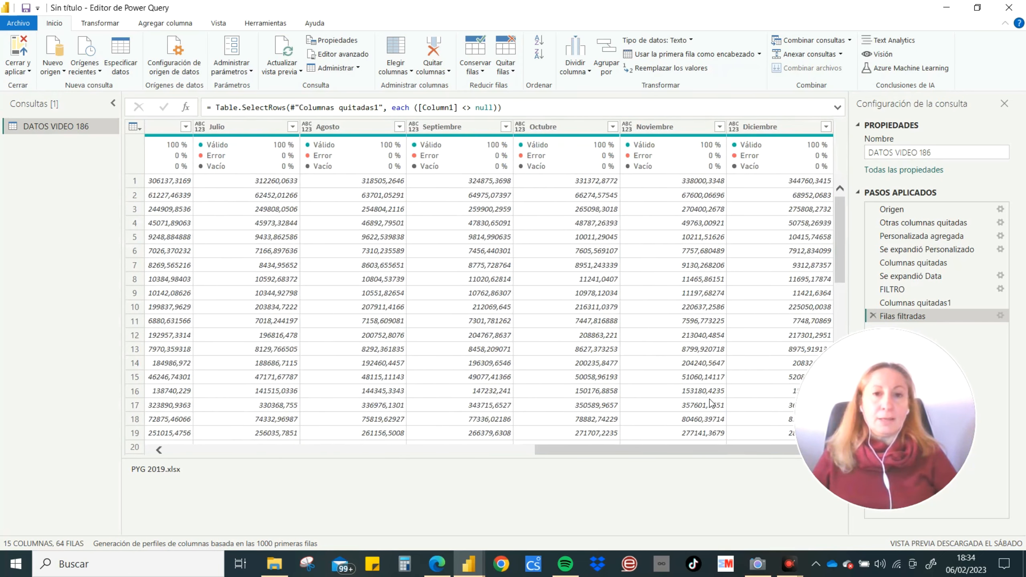
drag(696, 454, 220, 443)
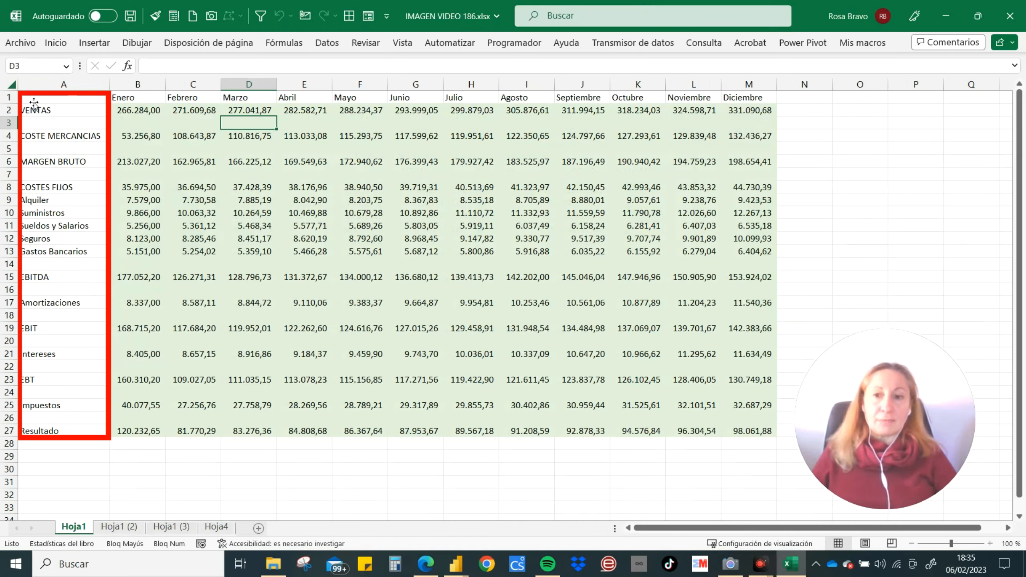
Review the highlighted month headers and value block in the IMAGEN VIDEO 186 workbook, and switch back to the Power Query Editor.
click(109, 526)
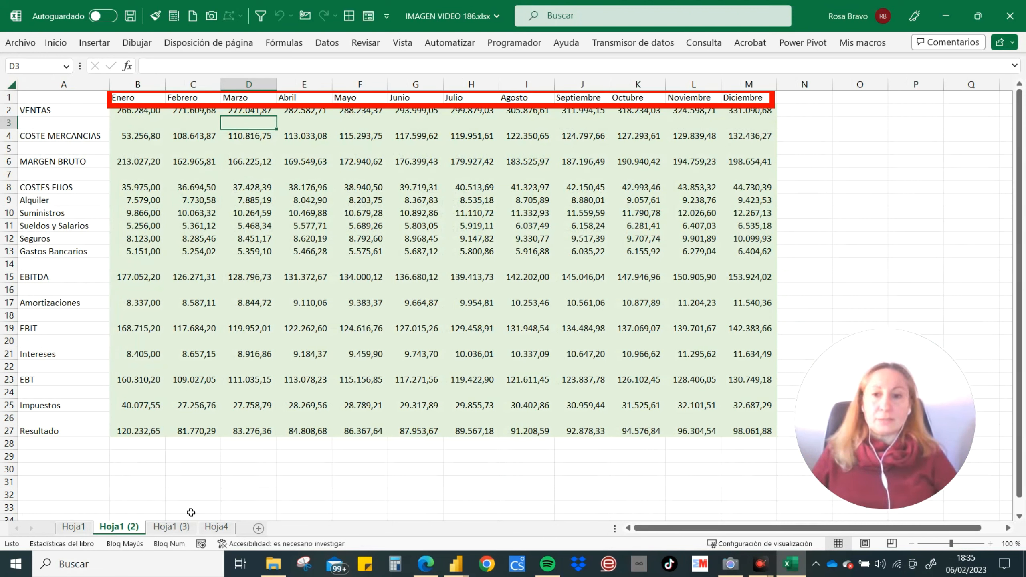
click(171, 526)
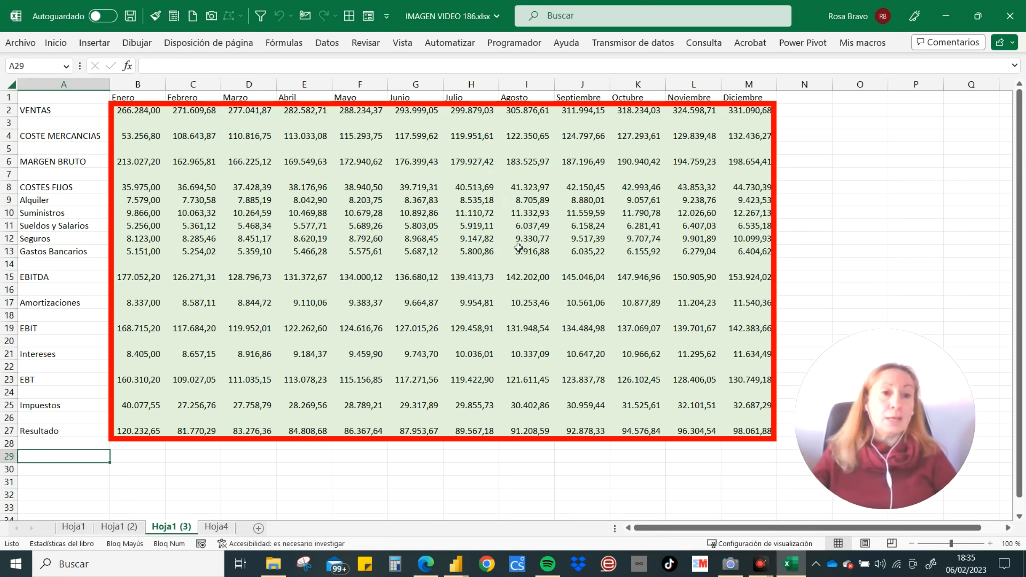
click(455, 564)
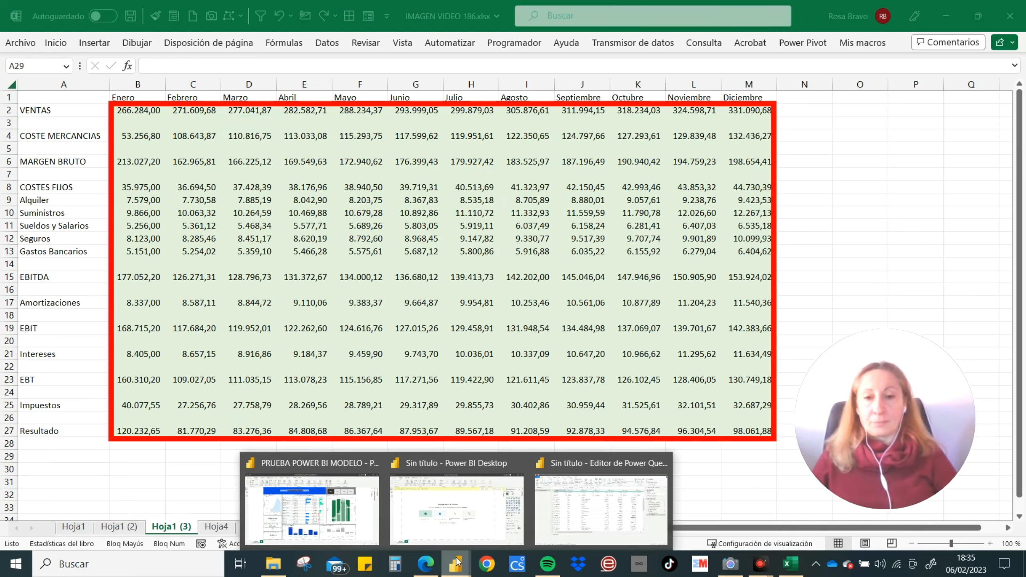
click(561, 515)
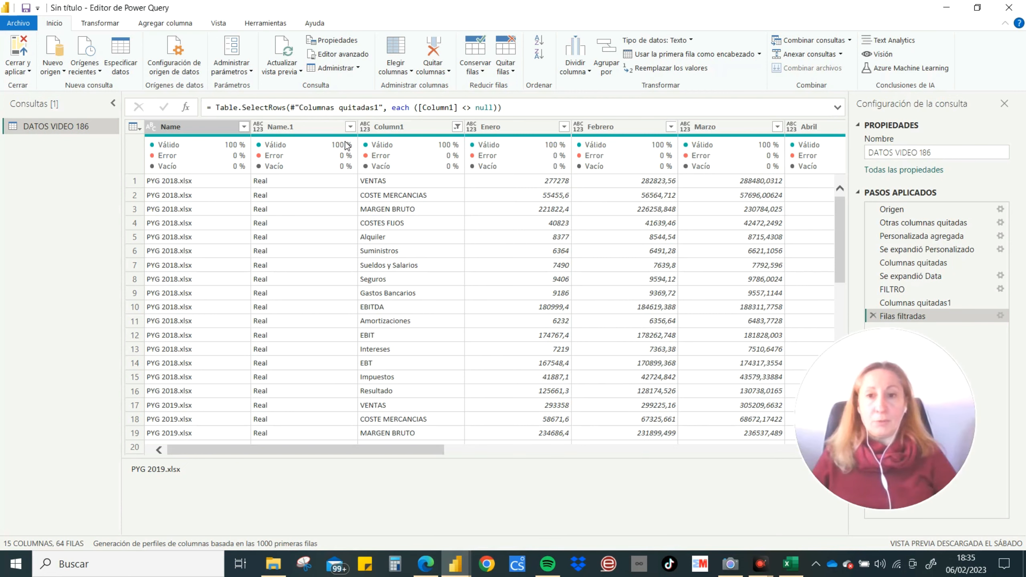
Rename Column1 to EPIGRAFES.
click(403, 126)
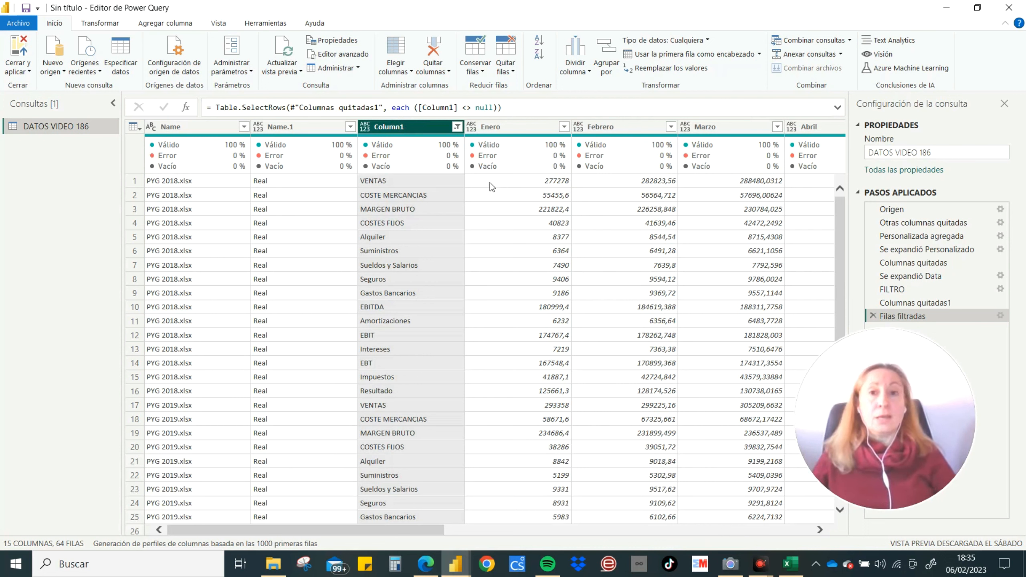
double_click(404, 127)
text(epi)
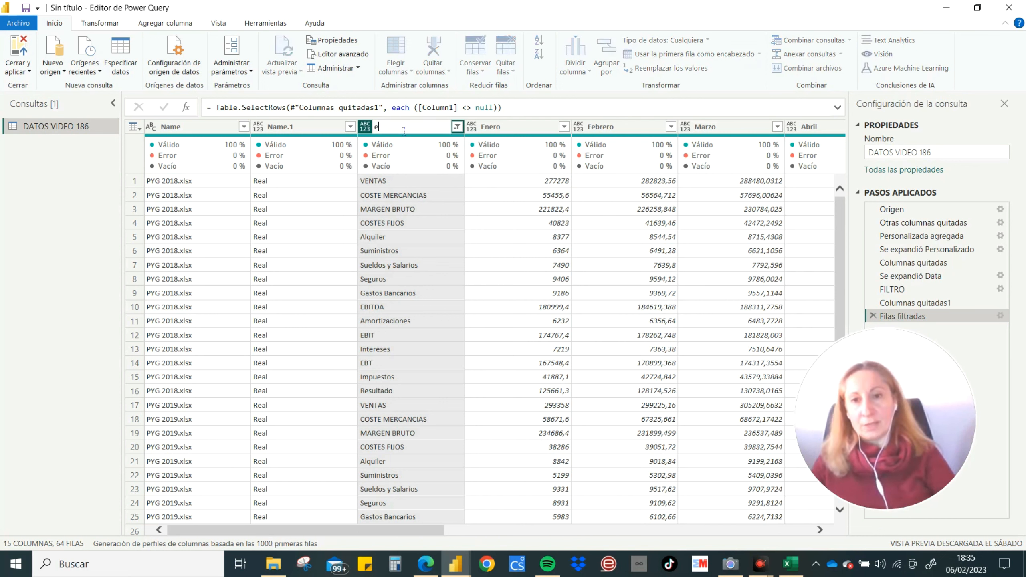
key(BackSpace)
key(BackSpace)
key(BackSpace)
text(EPIGRAFES)
key(Return)
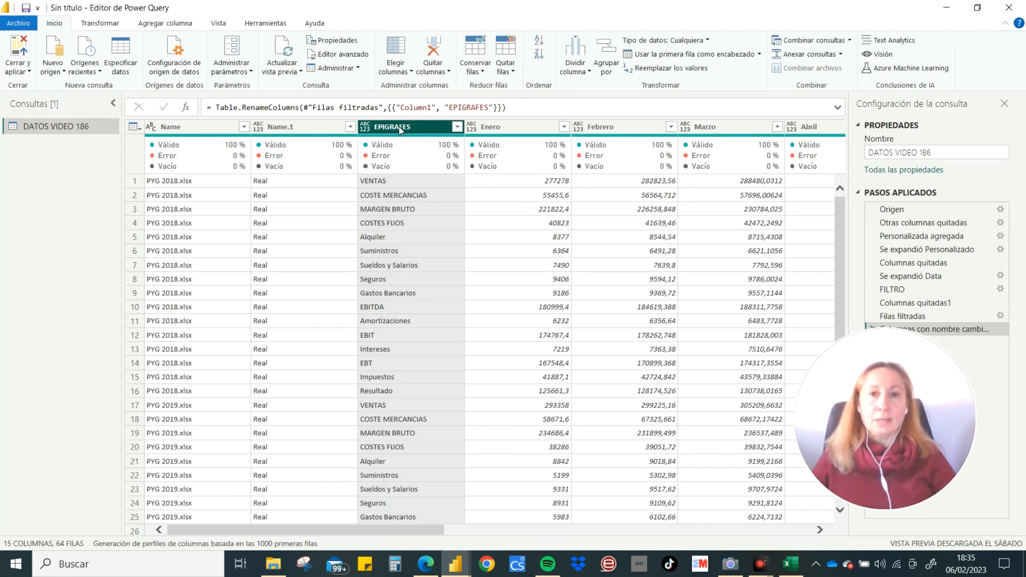
Select all the month columns from Enero to Diciembre.
click(516, 128)
drag(442, 531, 790, 400)
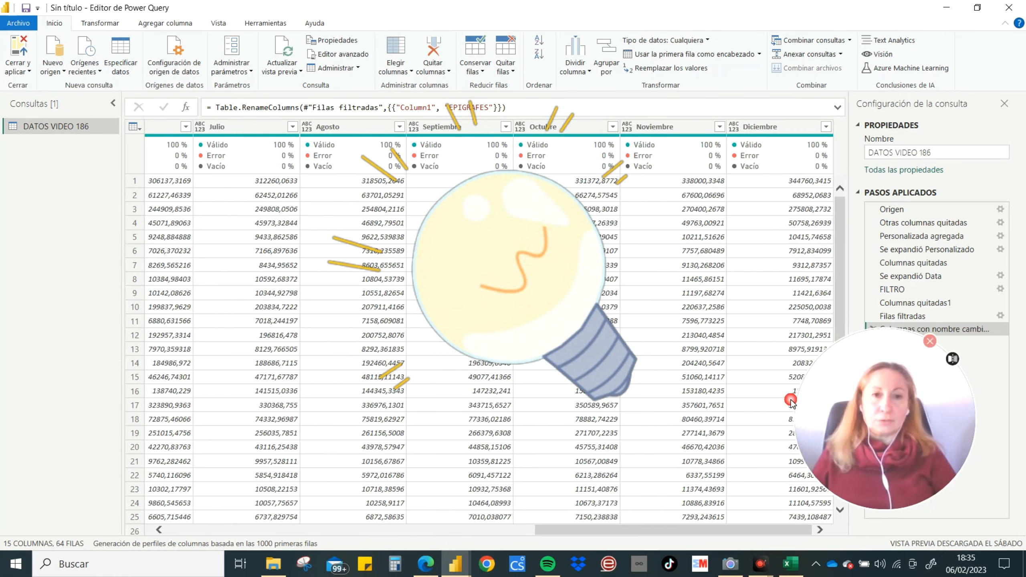
shift+click(765, 127)
drag(671, 531, 248, 539)
mouse_move(517, 151)
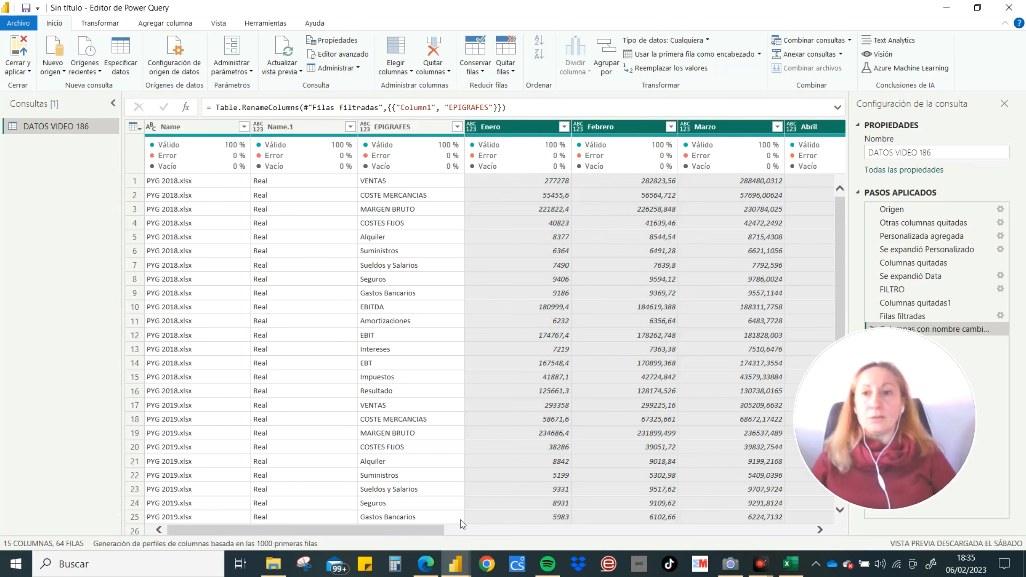
click(181, 283)
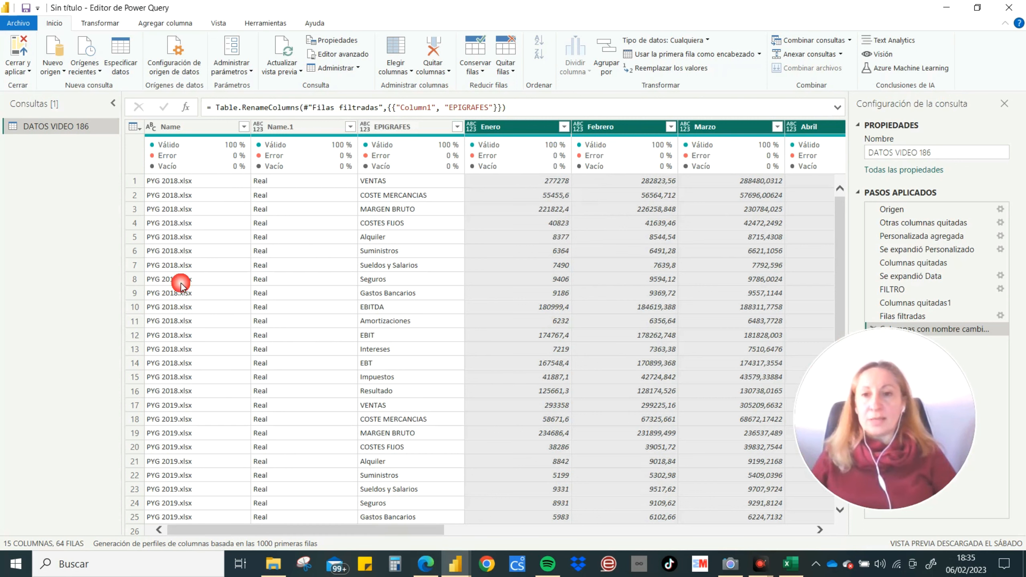
Unpivot all columns other than Name, Name.1 and EPIGRAFES.
click(190, 127)
shift+click(419, 127)
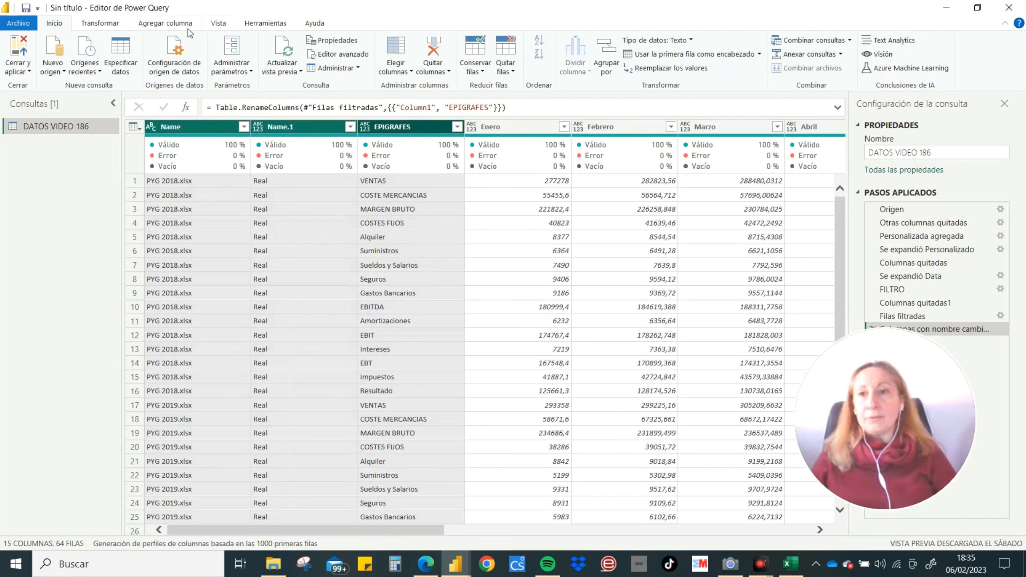
click(94, 23)
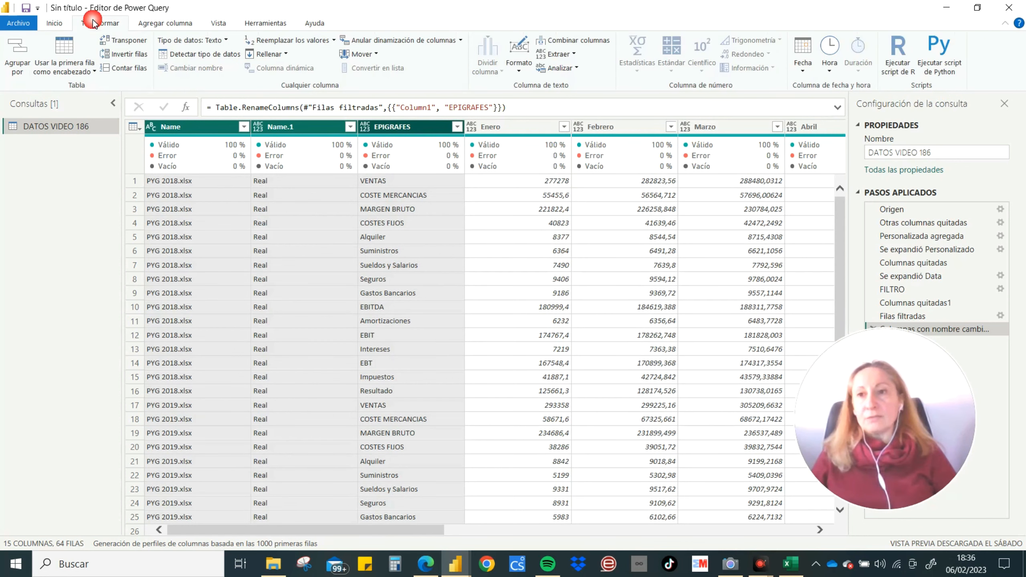
click(460, 40)
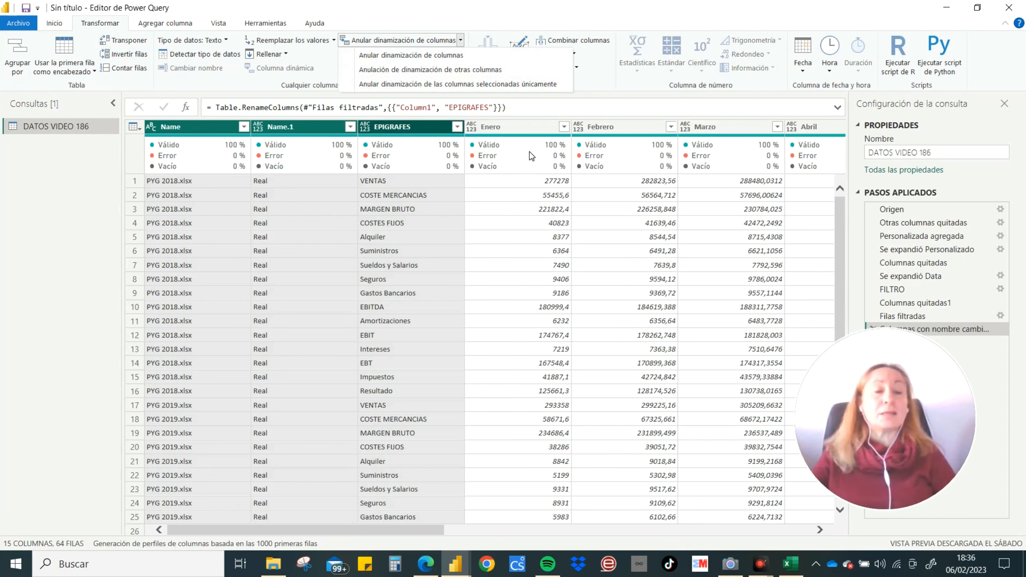
click(445, 70)
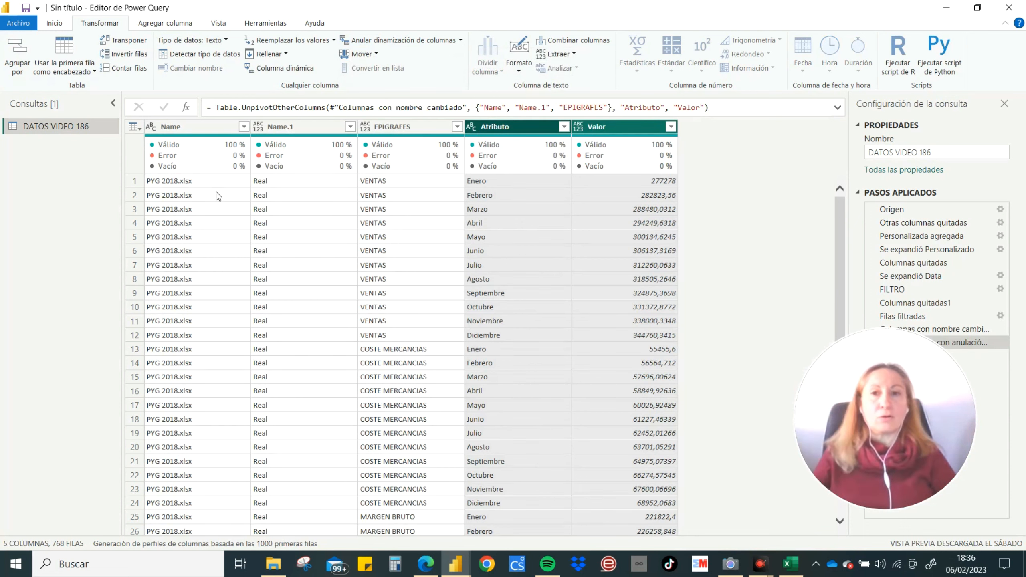
Rename the Atributo column to MES.
click(196, 127)
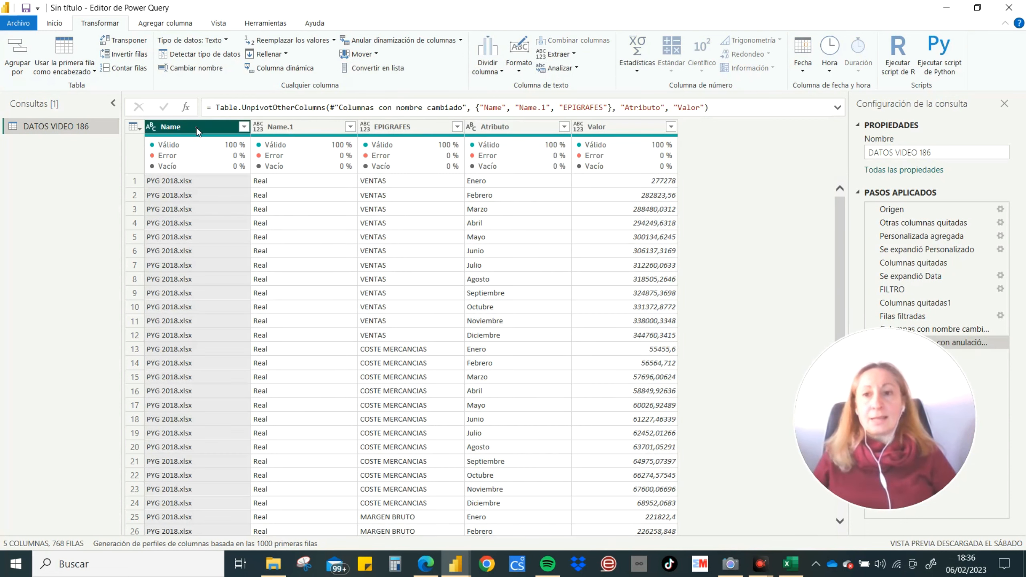
click(288, 126)
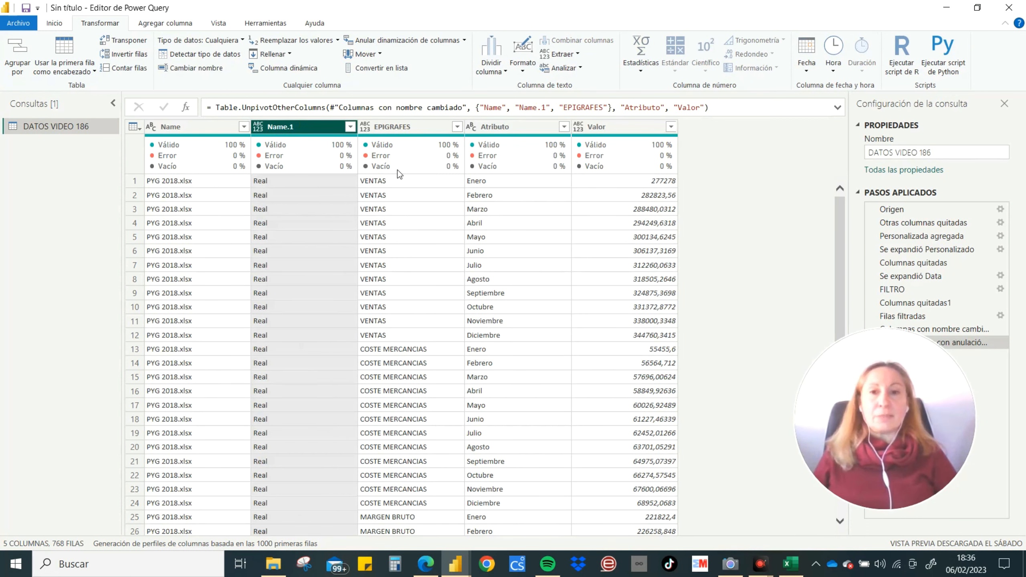
click(398, 127)
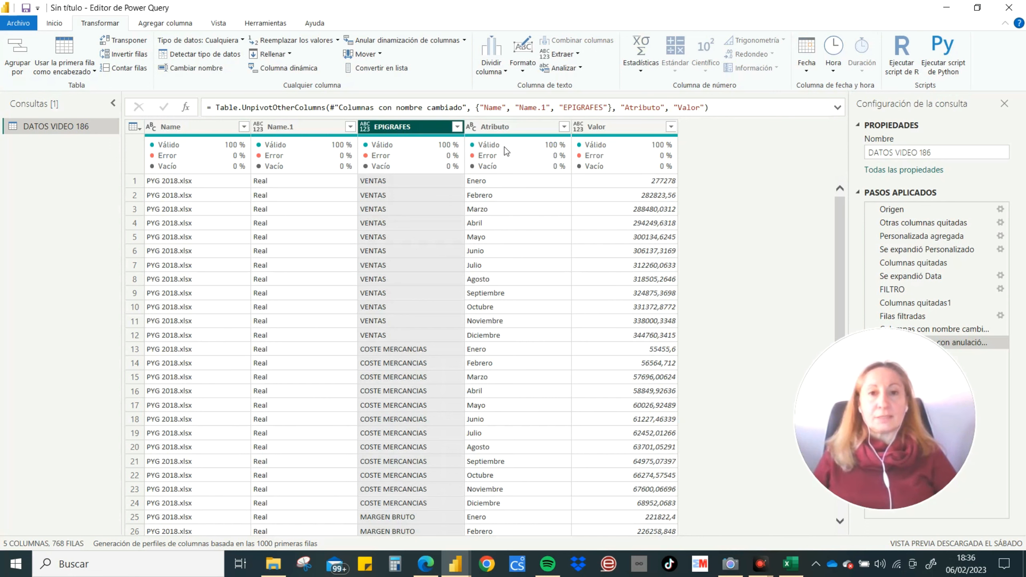
double_click(504, 128)
text(mE)
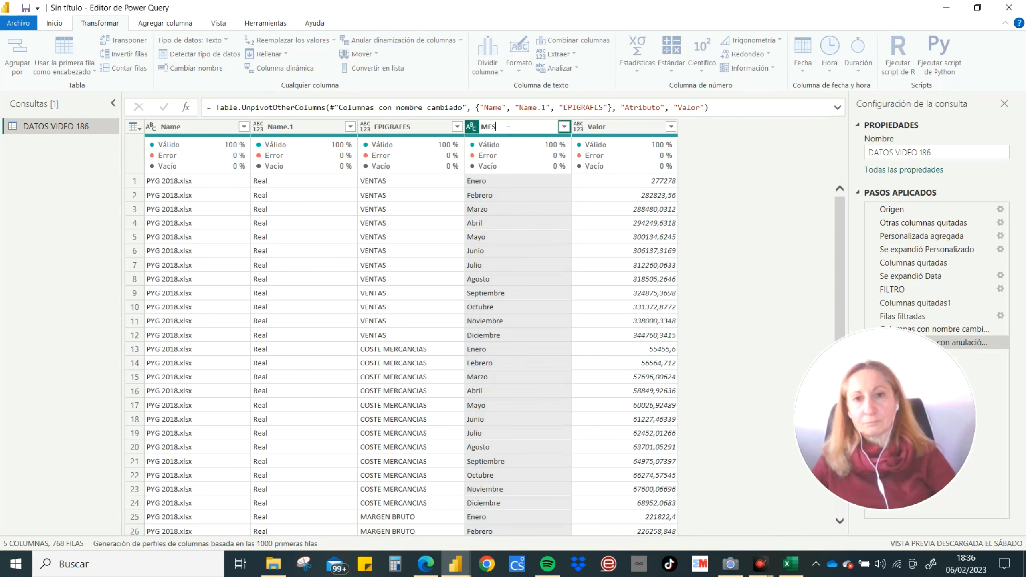
text(S)
key(Return)
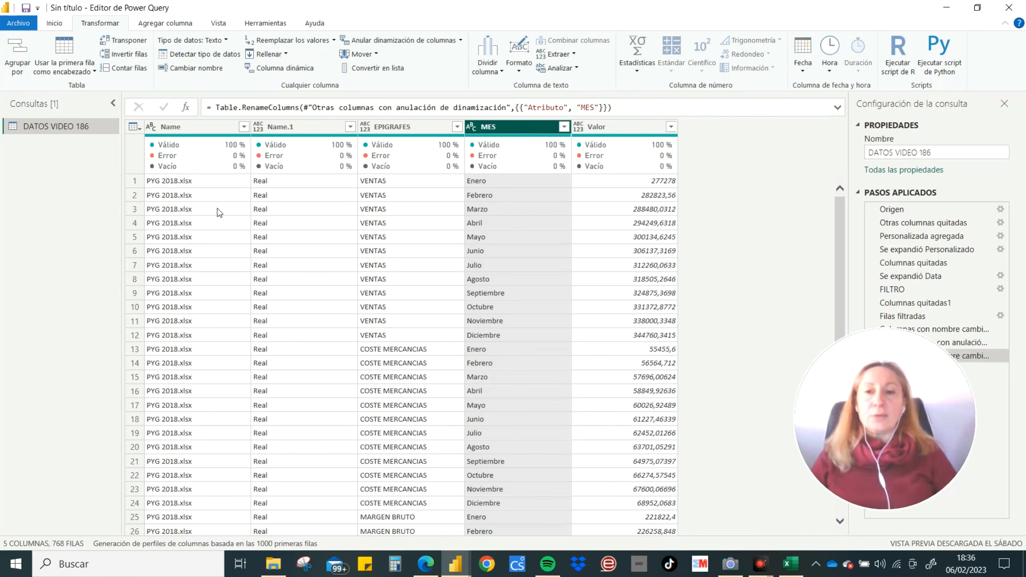
Remove the Name.1 column from the query.
click(285, 128)
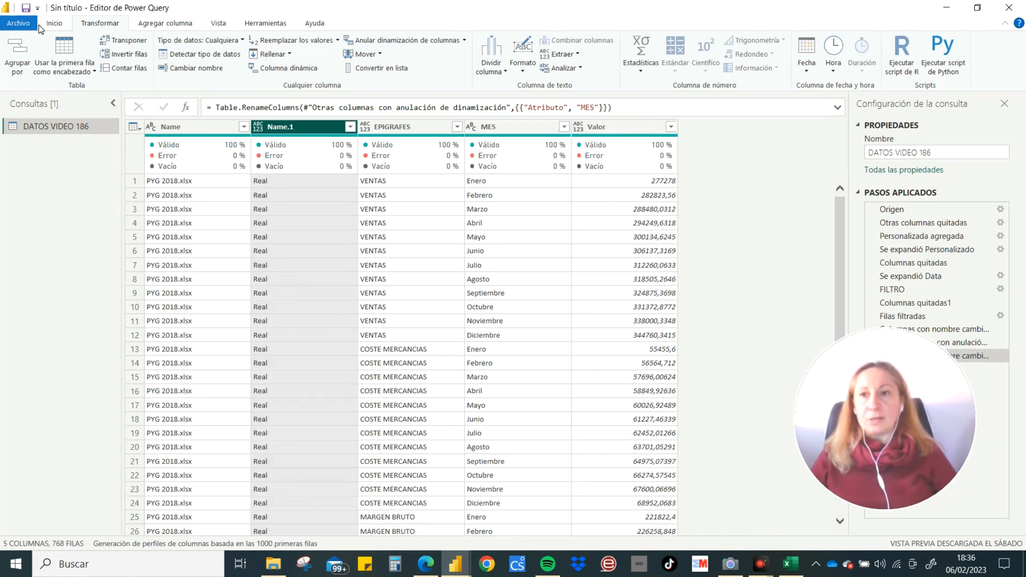
click(52, 25)
click(426, 77)
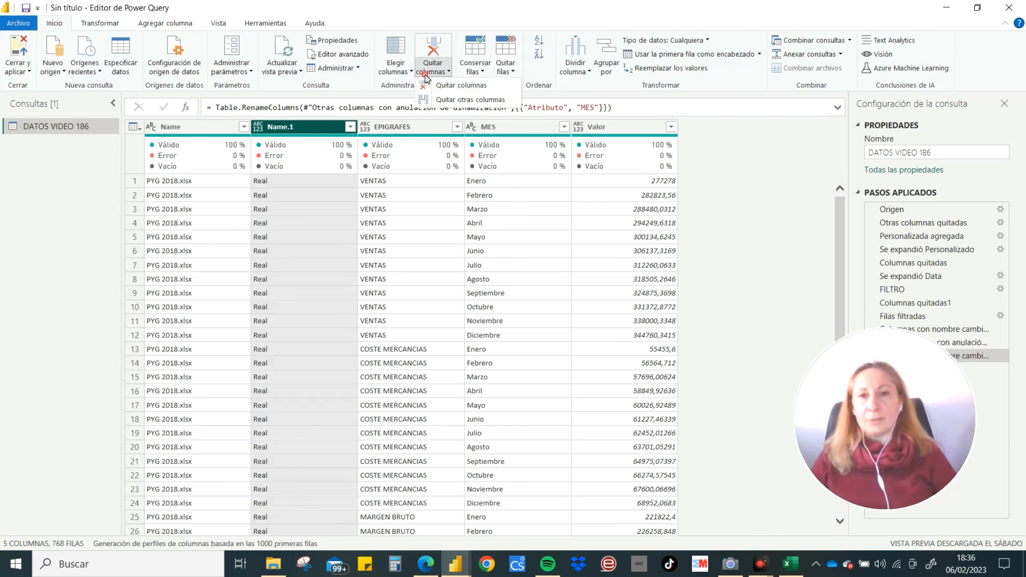
click(423, 84)
Add a column extracting a text range from Name, with starting index 4 and 4 characters.
click(165, 23)
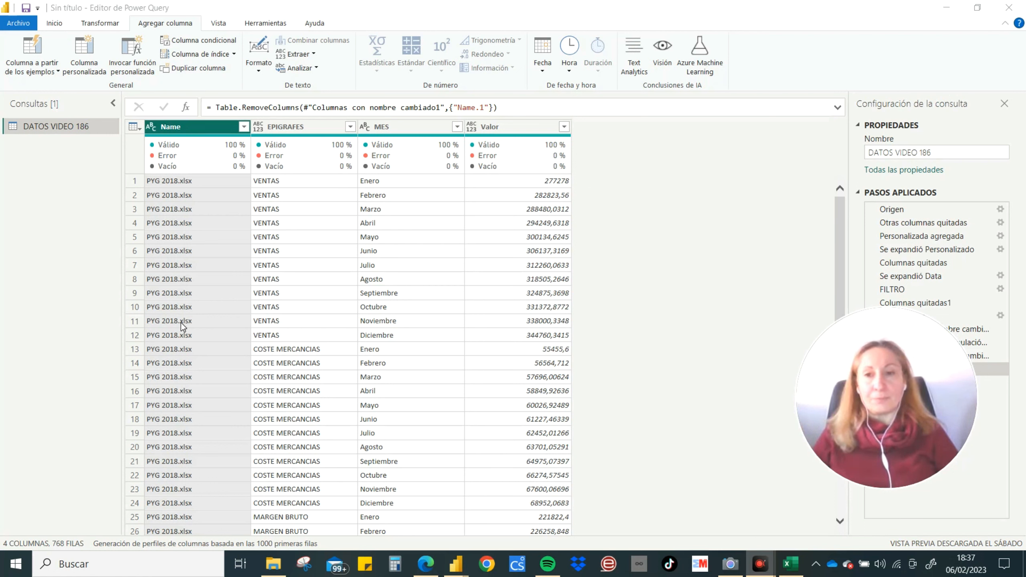
click(56, 25)
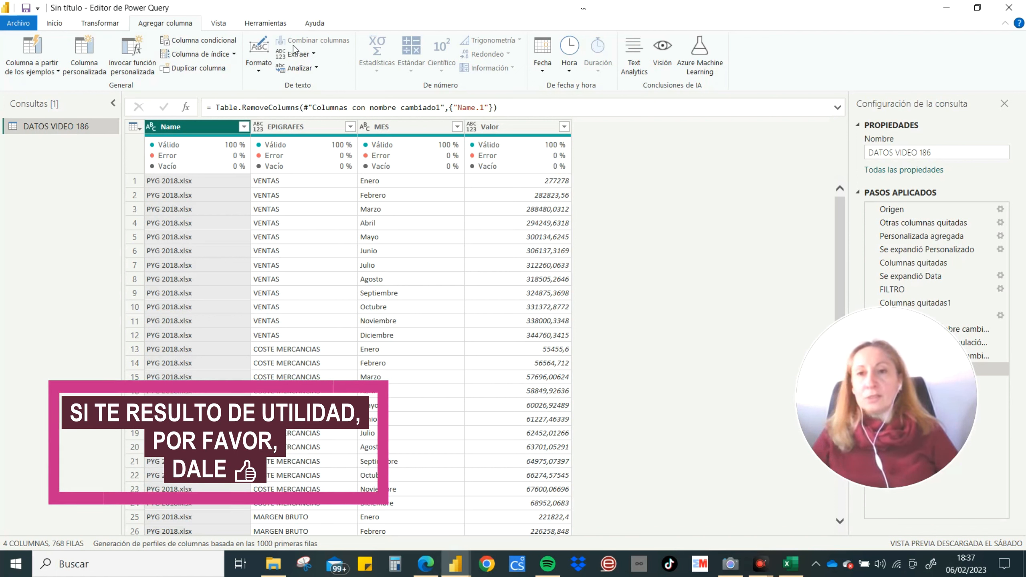
click(301, 56)
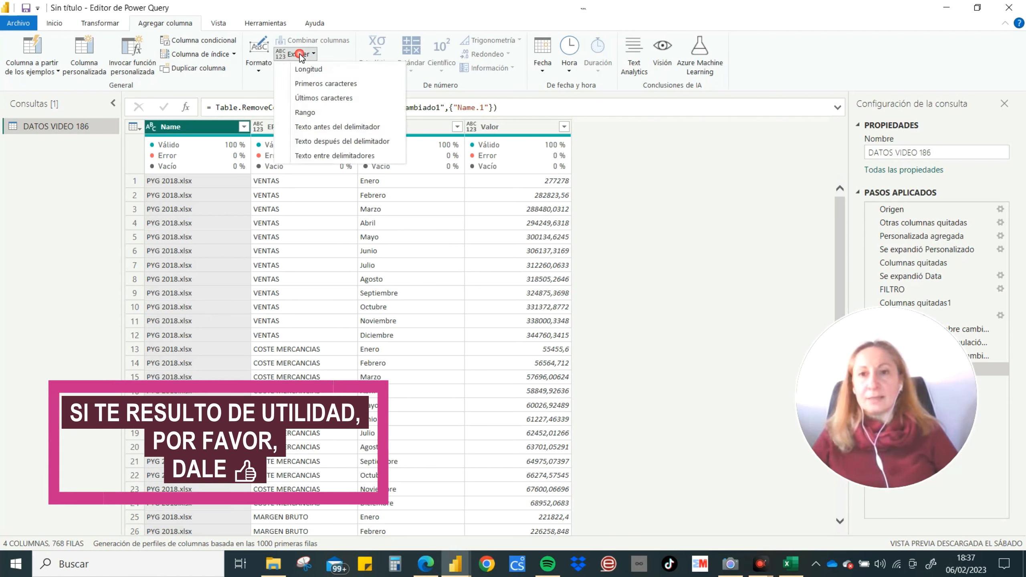
click(305, 113)
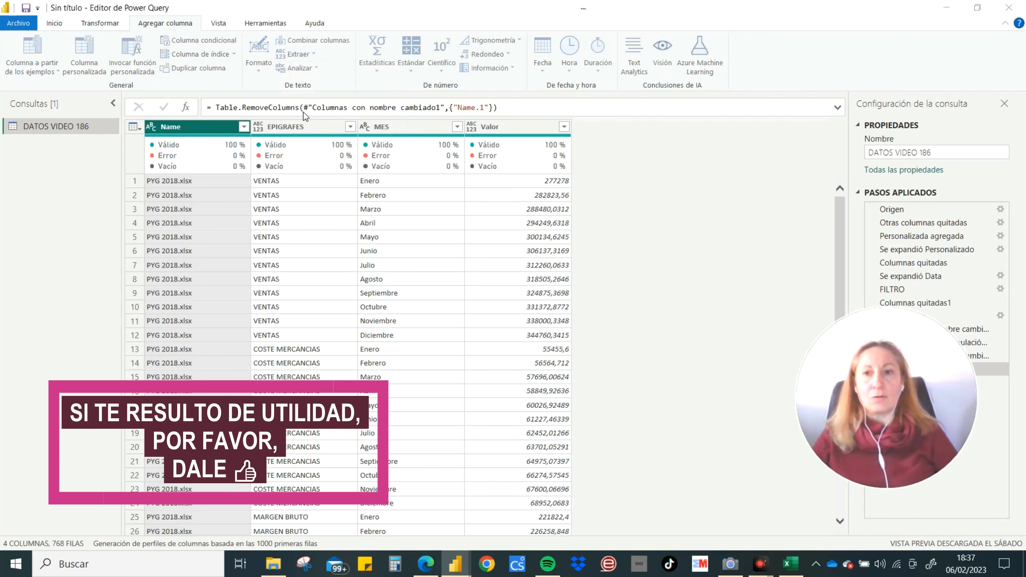
text(4)
click(339, 297)
text(4)
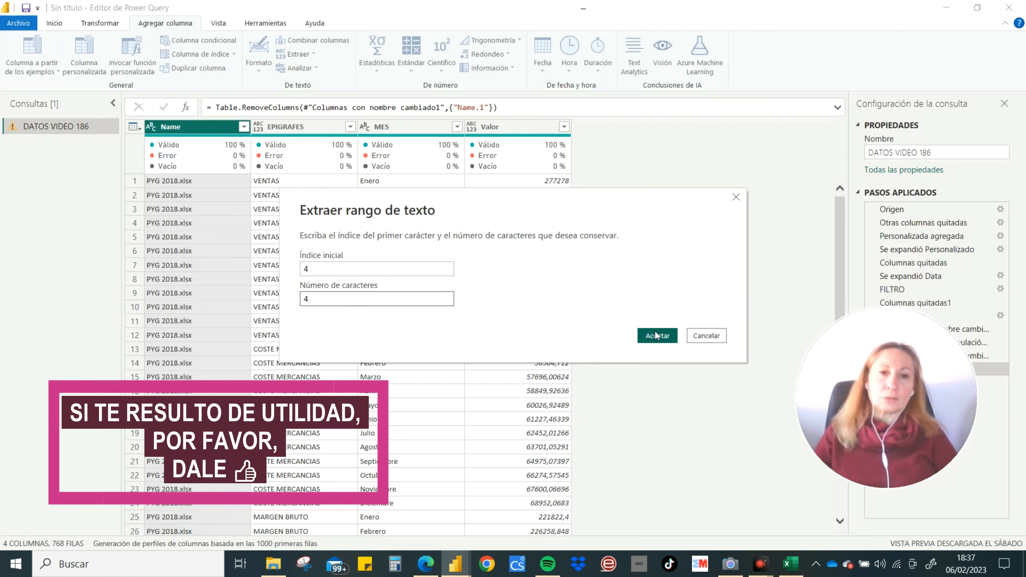
click(656, 336)
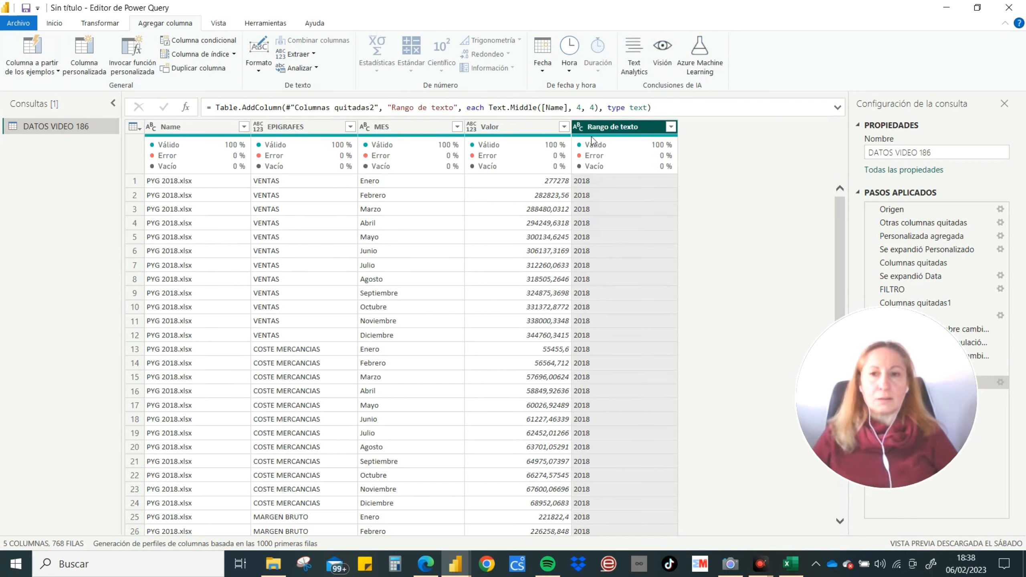
Rename the extracted Rango de texto column to AÑO.
double_click(634, 127)
text(AÑO)
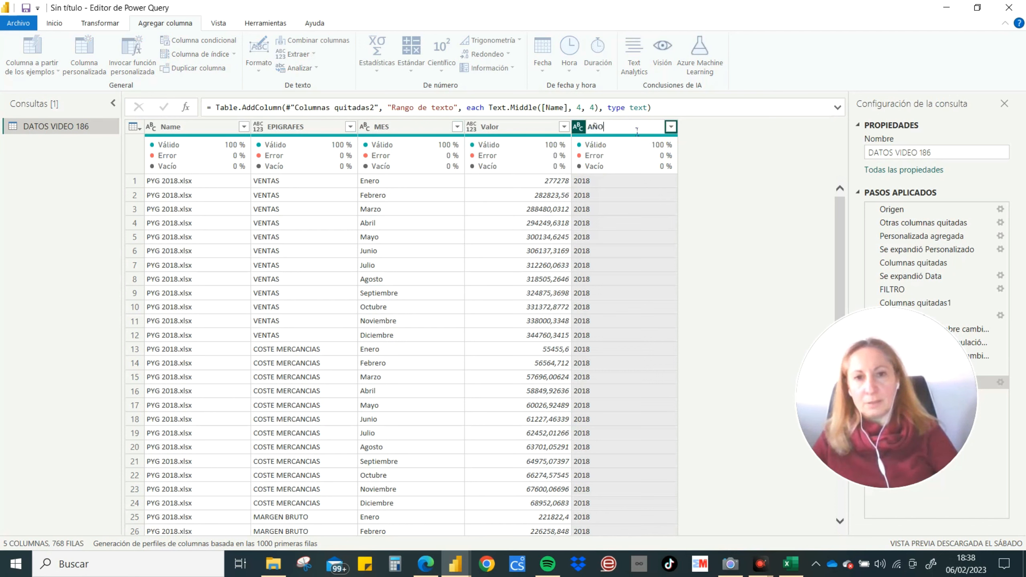
key(Return)
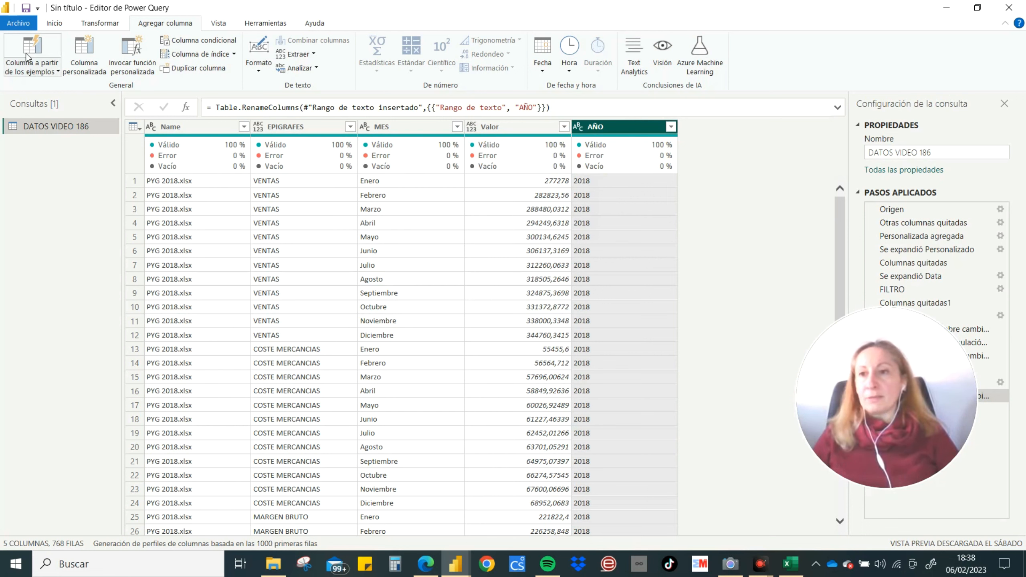
Add a column from examples based on all columns, giving 01/Enero/2018 as the example for the first row.
click(36, 73)
click(48, 85)
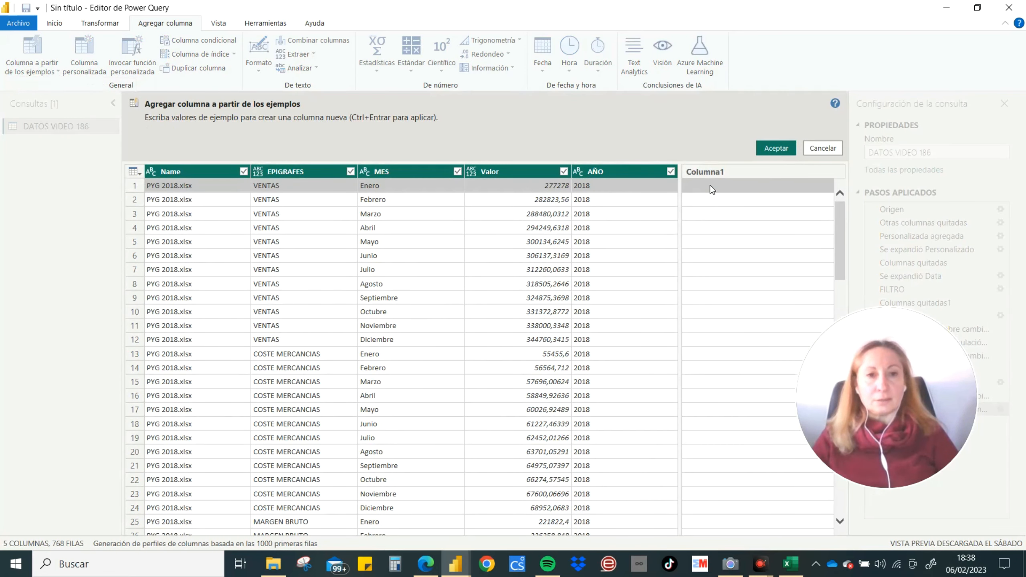
text(01/)
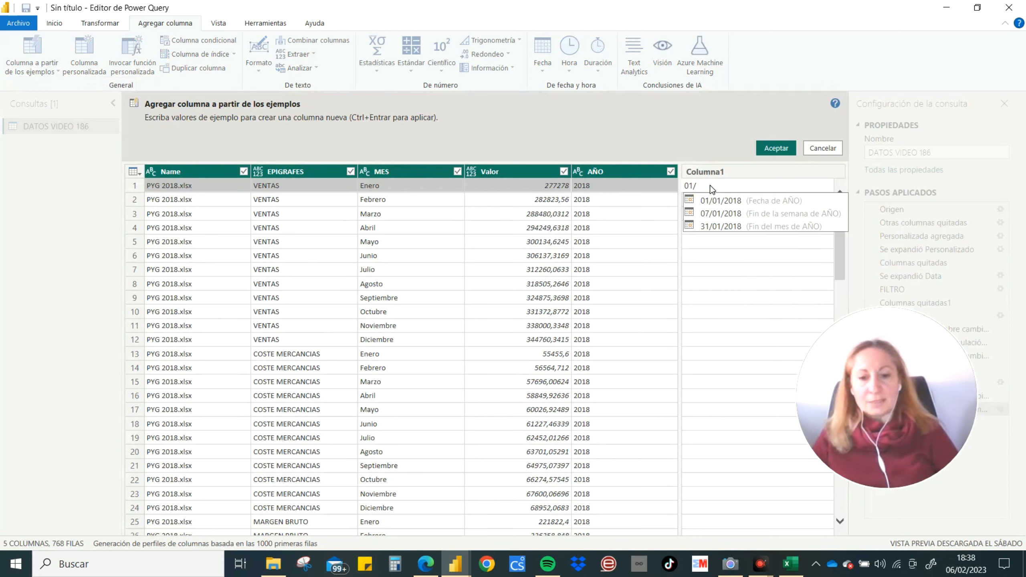
text(e)
key(BackSpace)
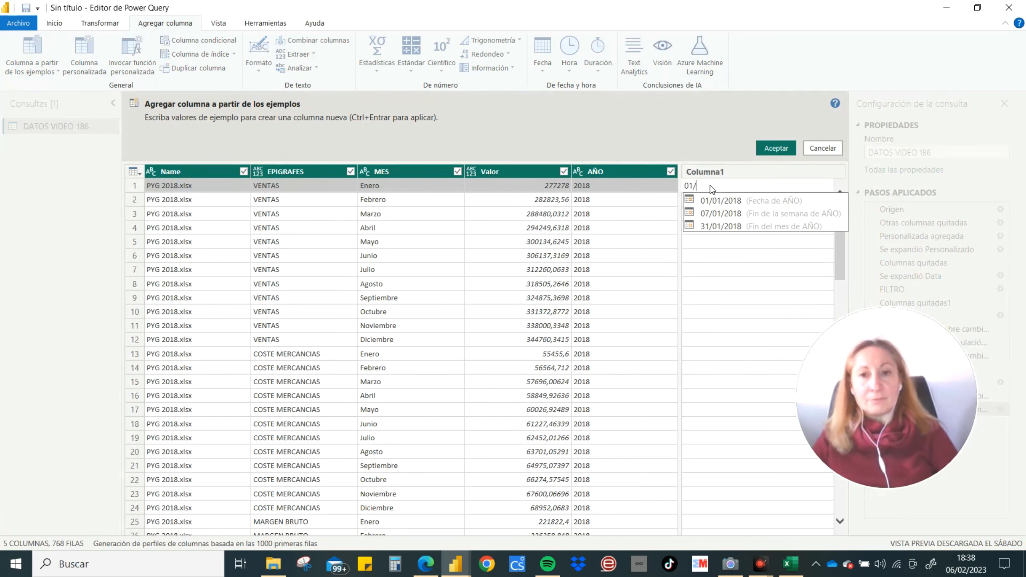
text(en)
key(BackSpace)
text(Enero)
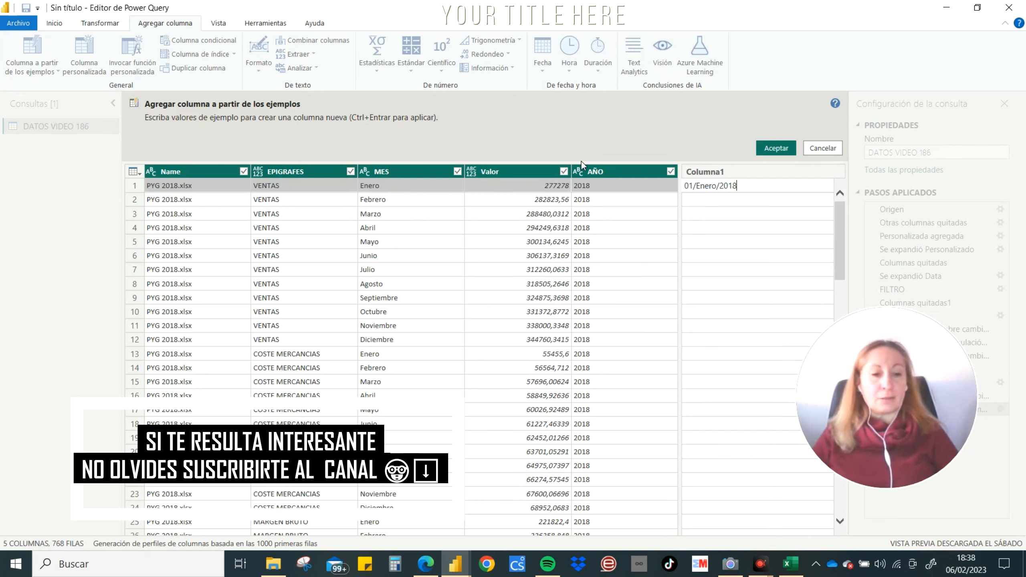
key(Return)
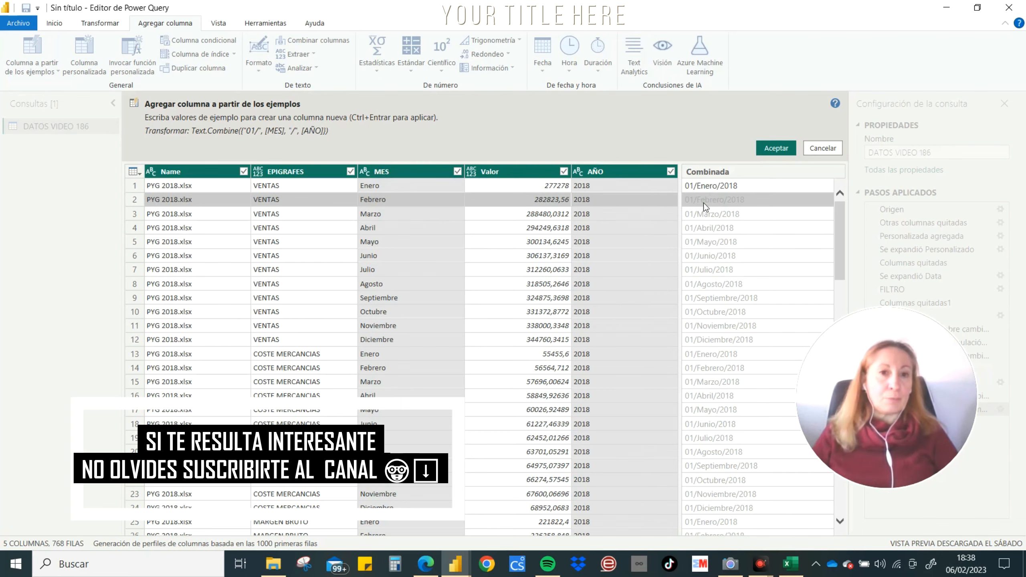
scroll(696, 276, down, 6)
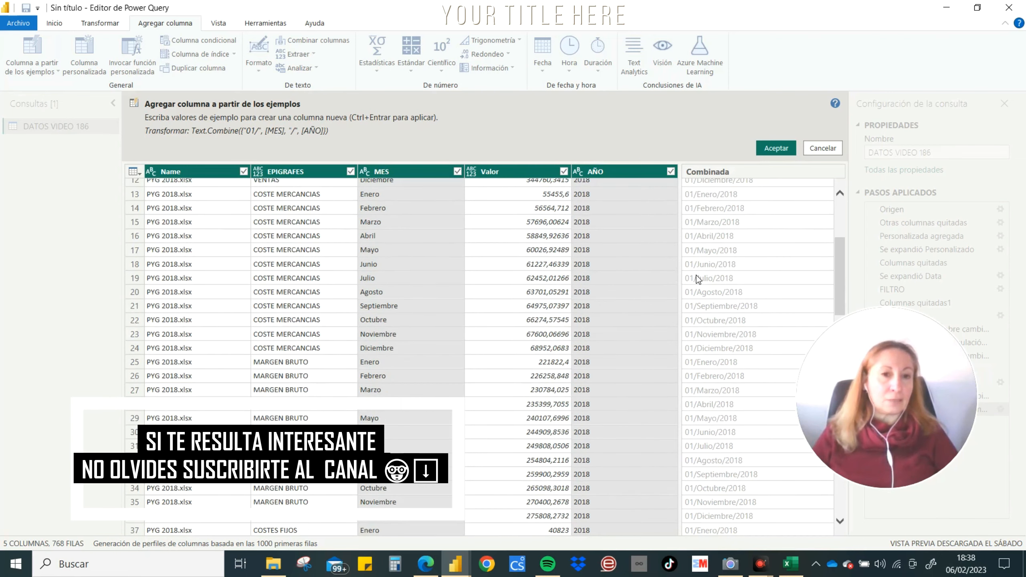
scroll(696, 275, down, 18)
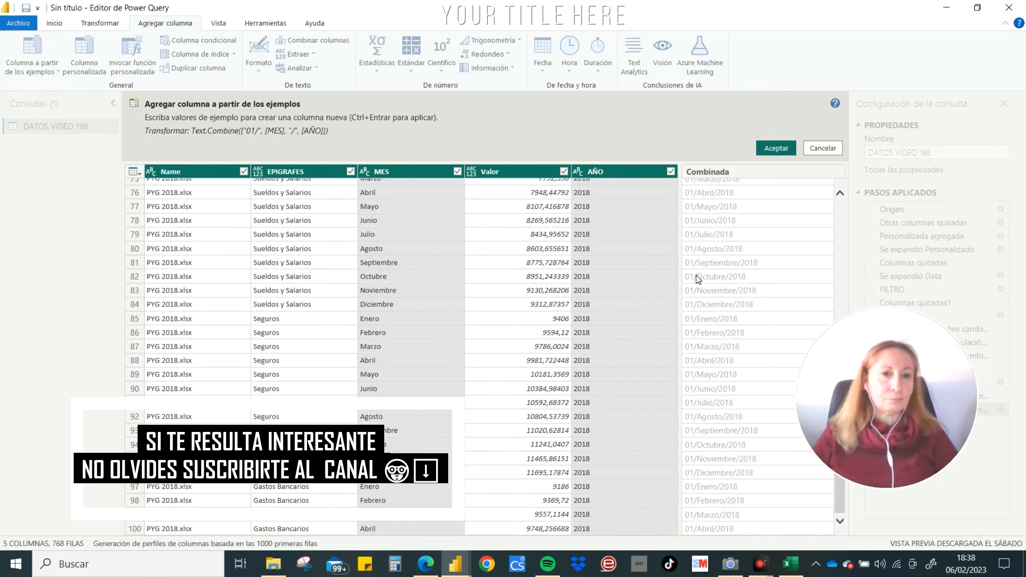
click(776, 150)
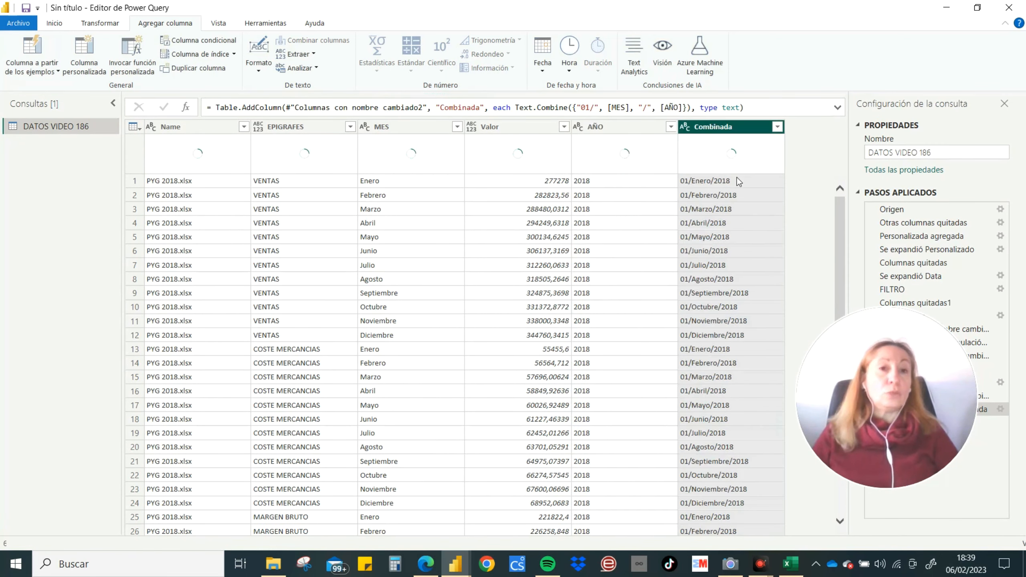
Change the Combinada column's data type to Fecha and remove the AÑO column.
click(685, 129)
click(714, 214)
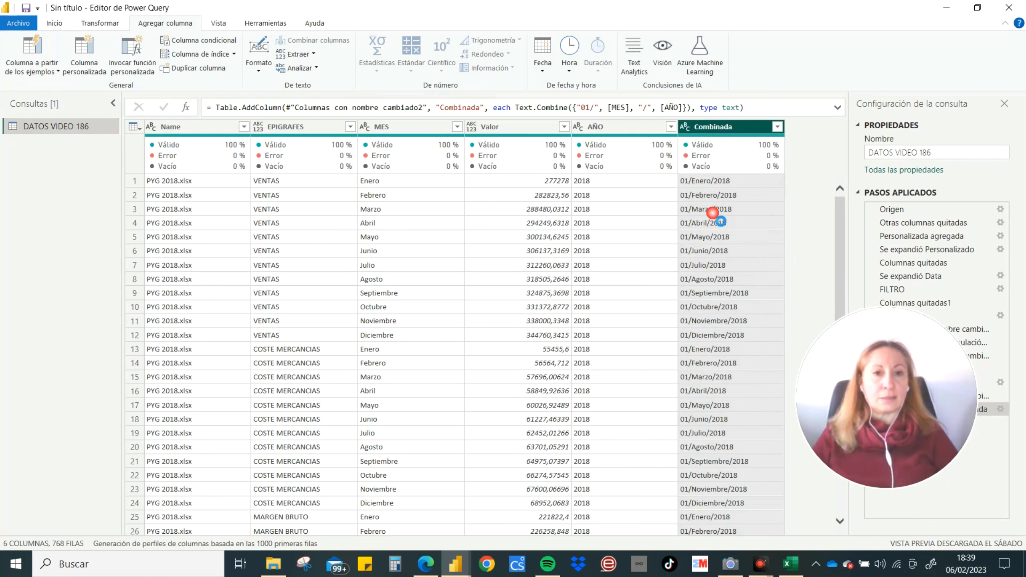
click(604, 127)
right_click(604, 127)
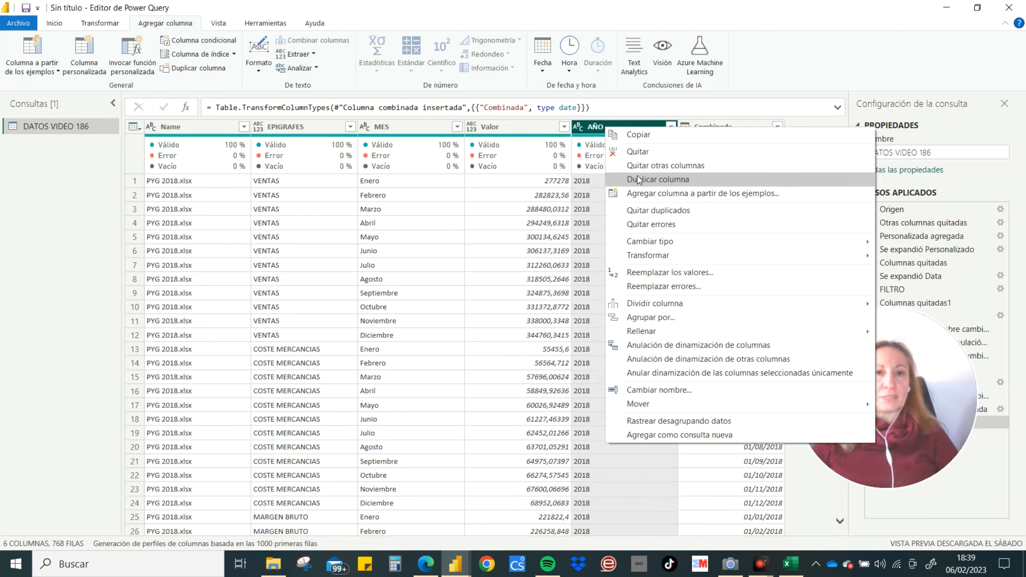
click(632, 153)
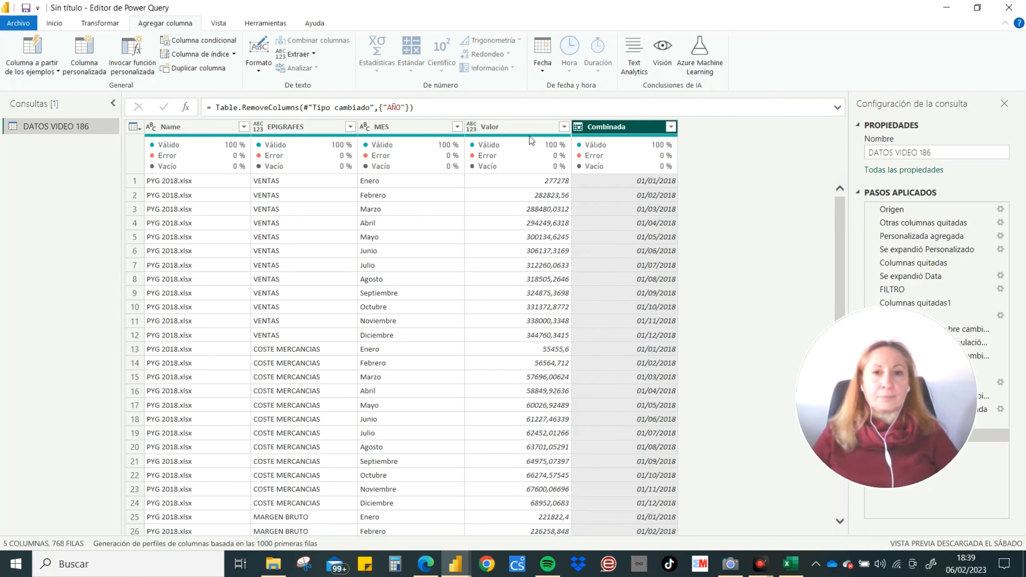
Change the Valor column's data type to Número decimal and remove the MES column.
click(472, 128)
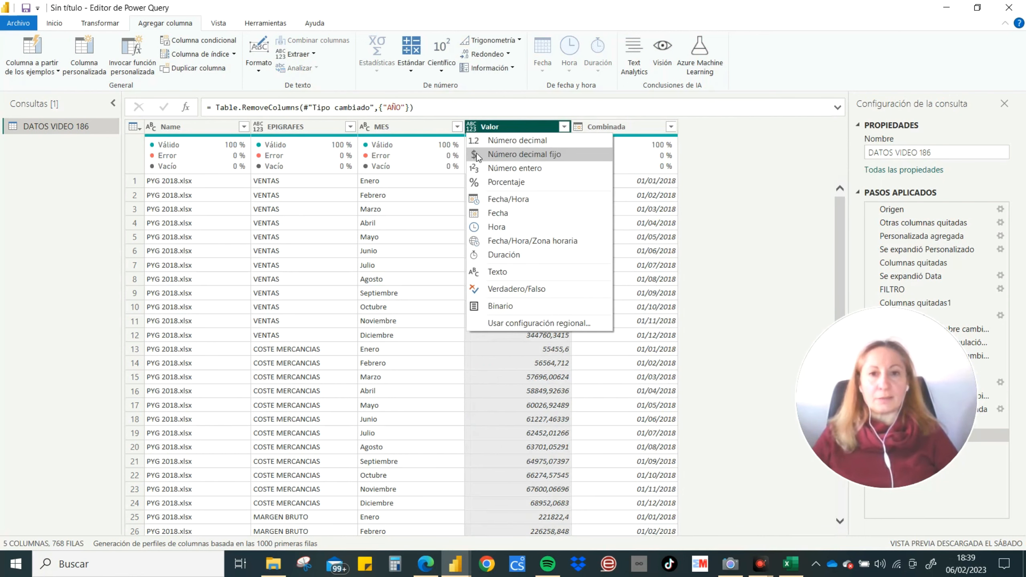
click(473, 143)
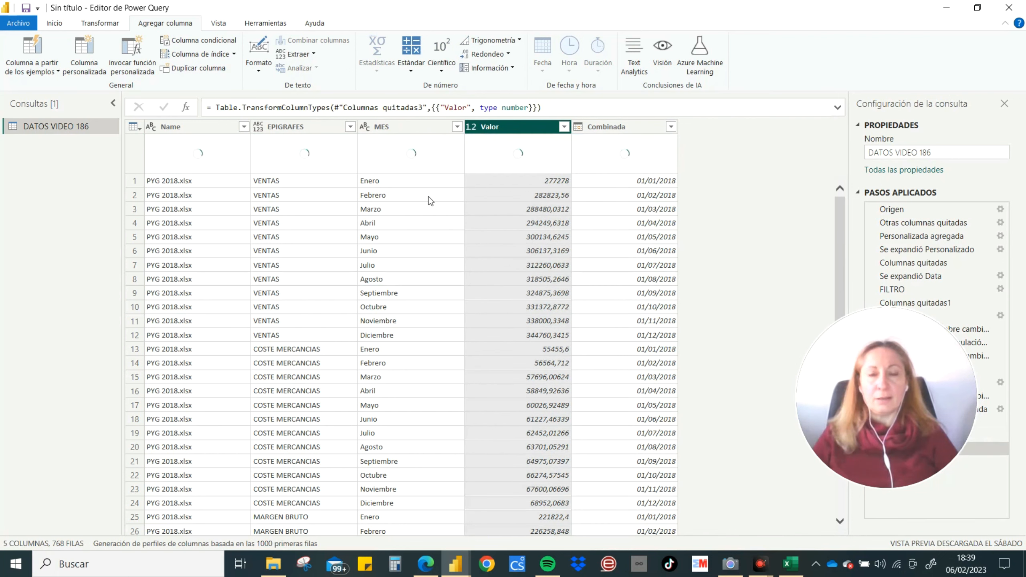
right_click(376, 128)
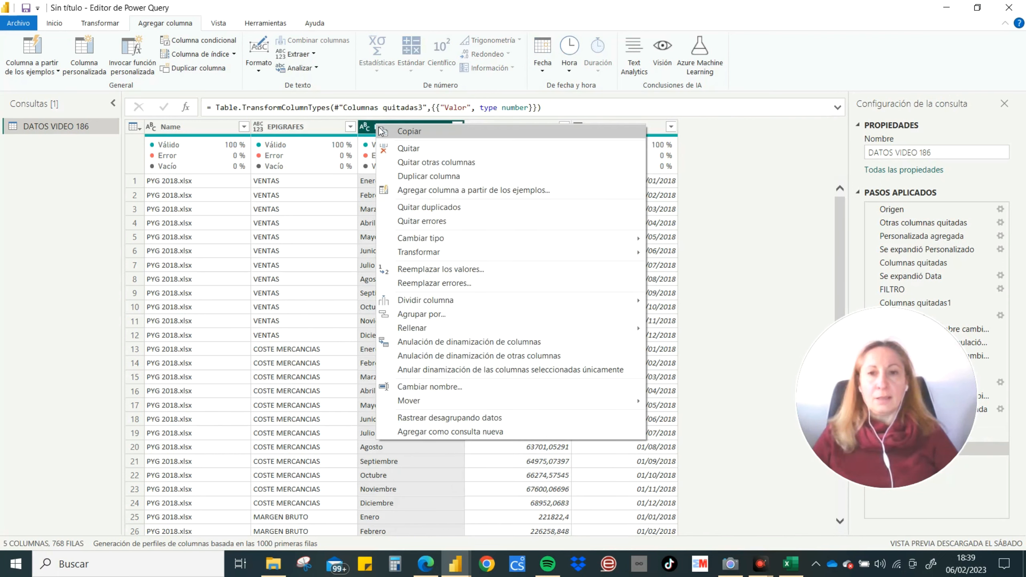
key(Escape)
key(Delete)
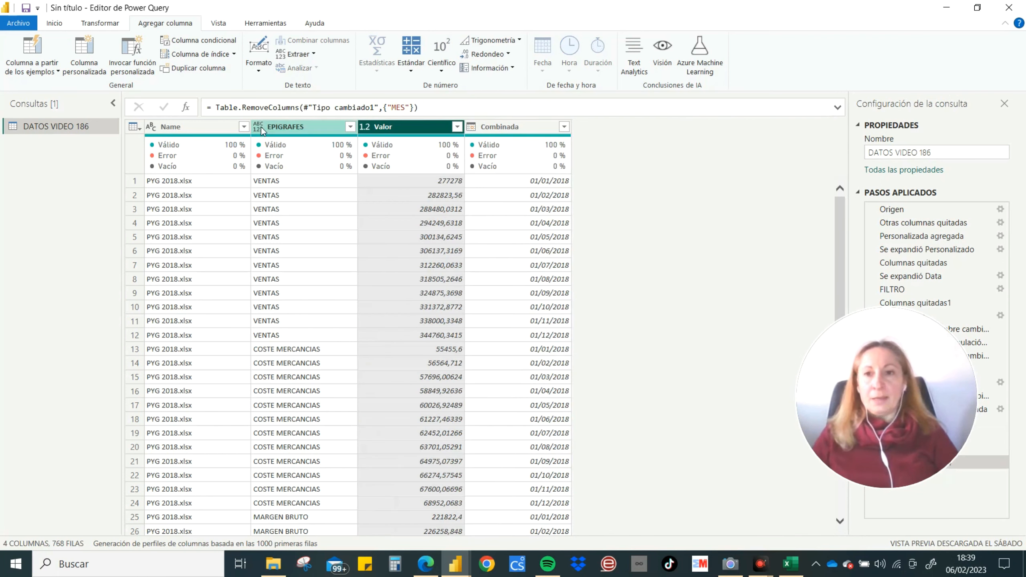
Change the EPIGRAFES column's data type to Texto and remove the Name column.
click(261, 129)
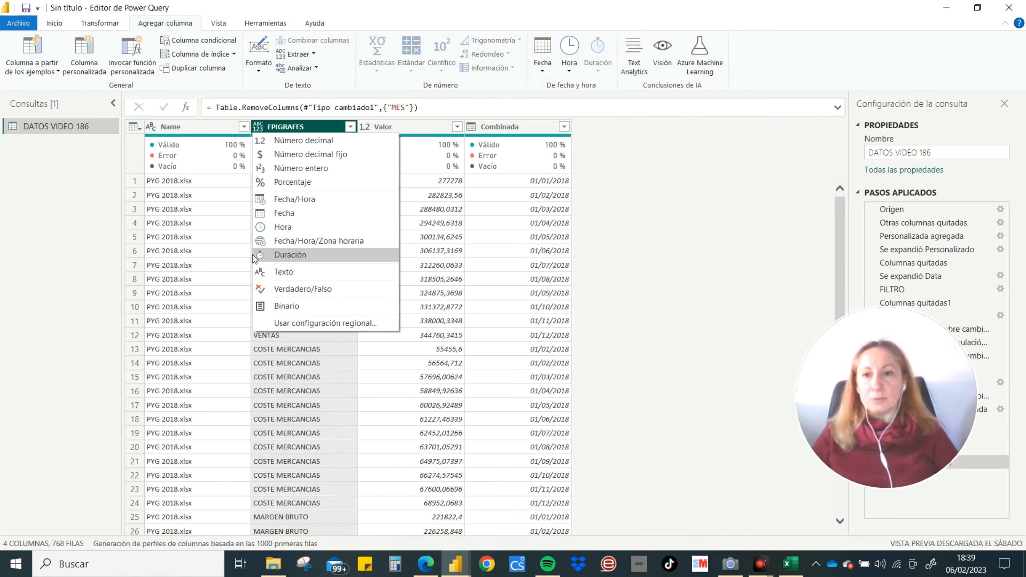
click(266, 272)
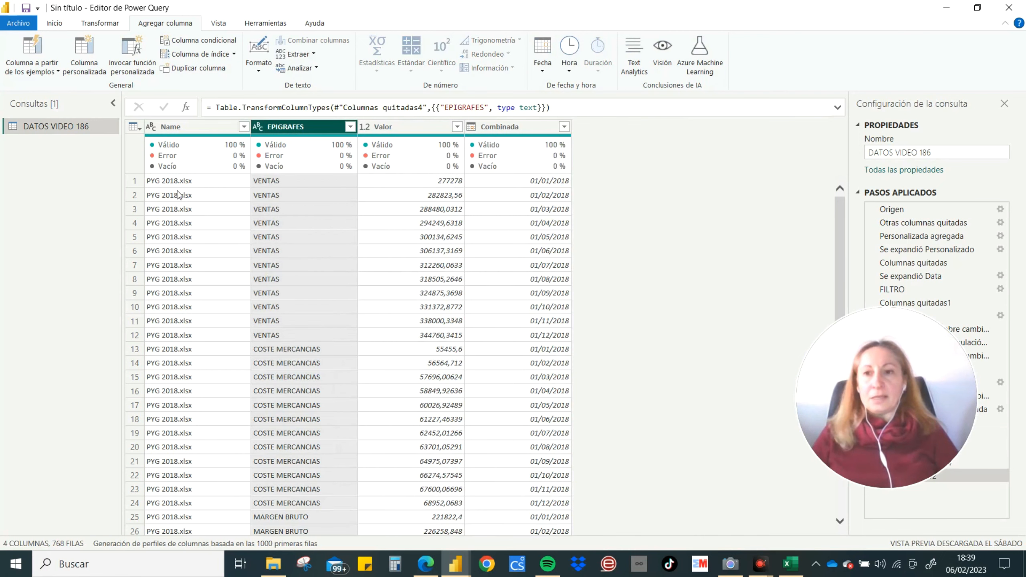
right_click(181, 129)
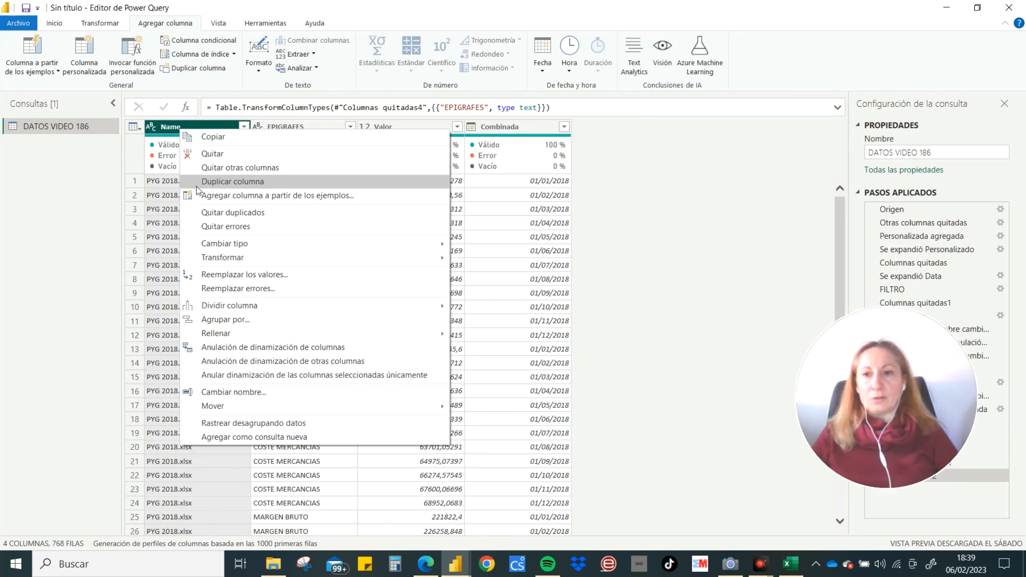
click(203, 160)
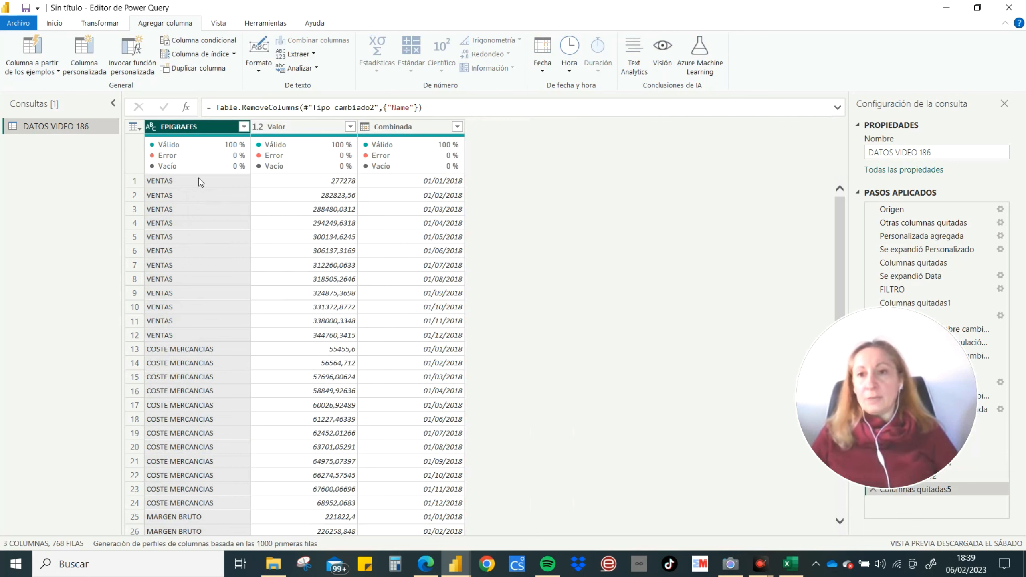
Rename the Combinada column to Fecha.
double_click(300, 128)
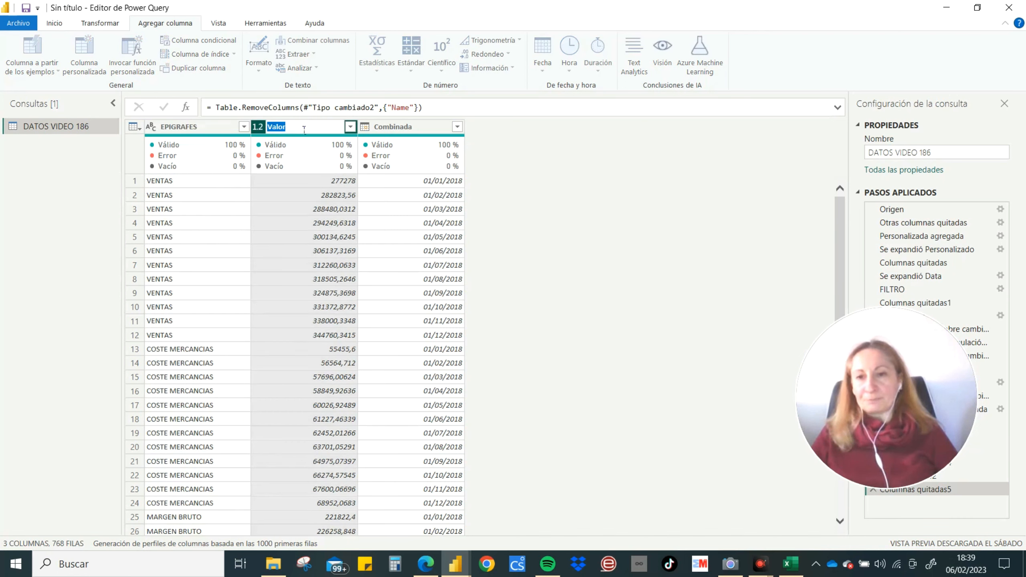
double_click(404, 127)
text(e)
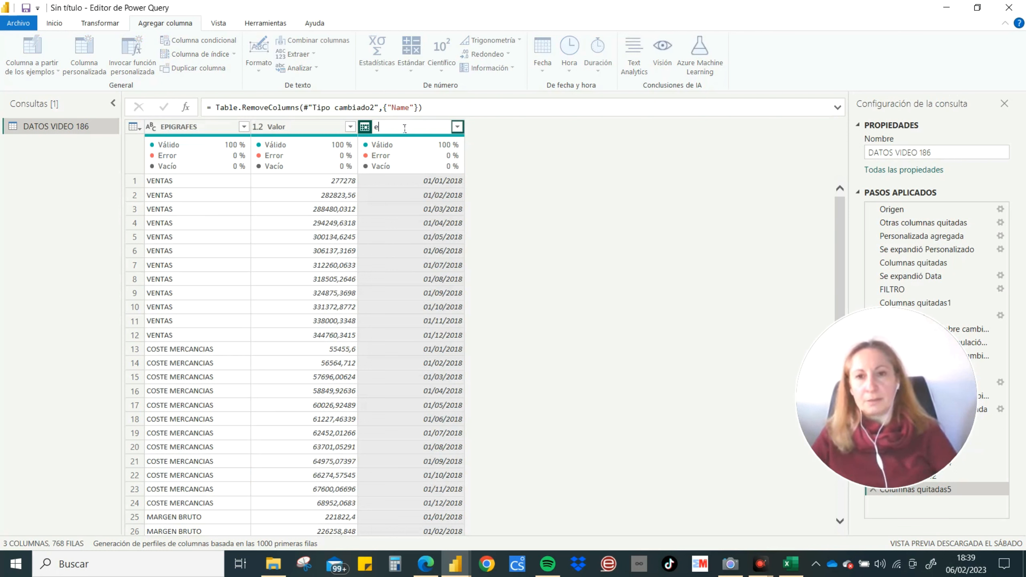
text(echa)
key(Return)
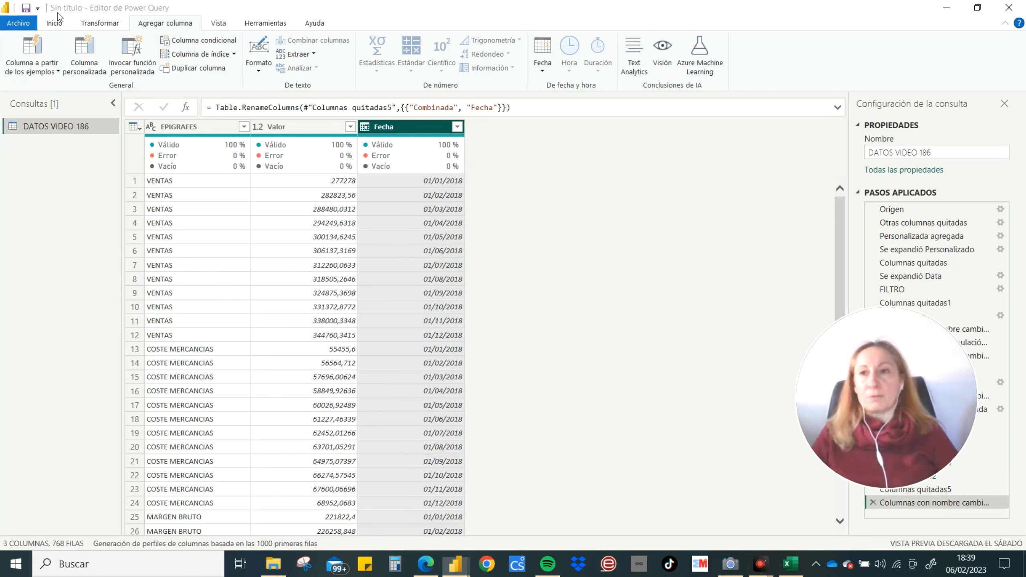
Close the query editor and apply the changes to load DATOS VIDEO 186 into the report.
click(54, 23)
click(20, 69)
click(29, 86)
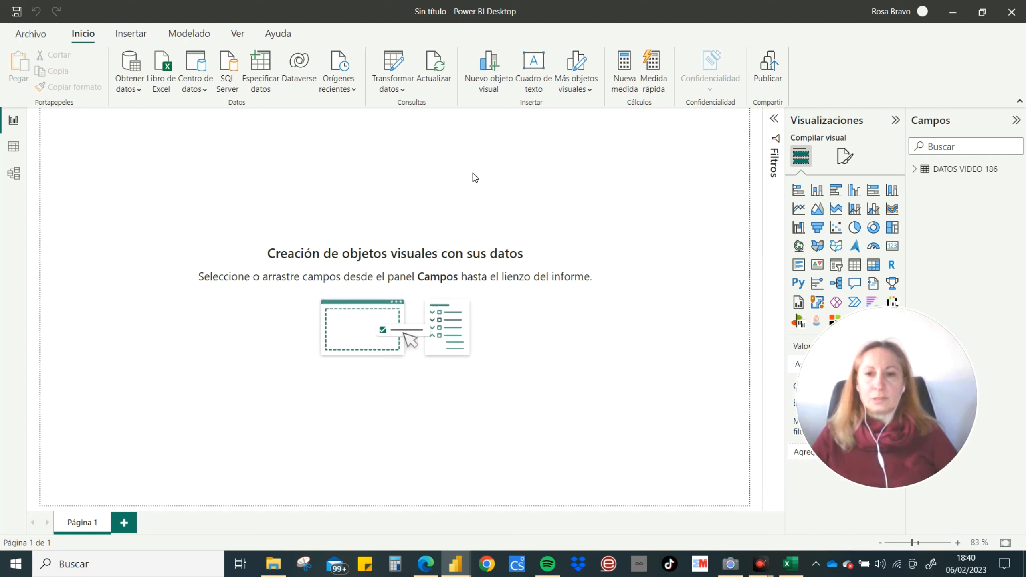
Examine the fields loaded in the DATOS VIDEO 186 table, including the hierarchy under Fecha.
click(915, 169)
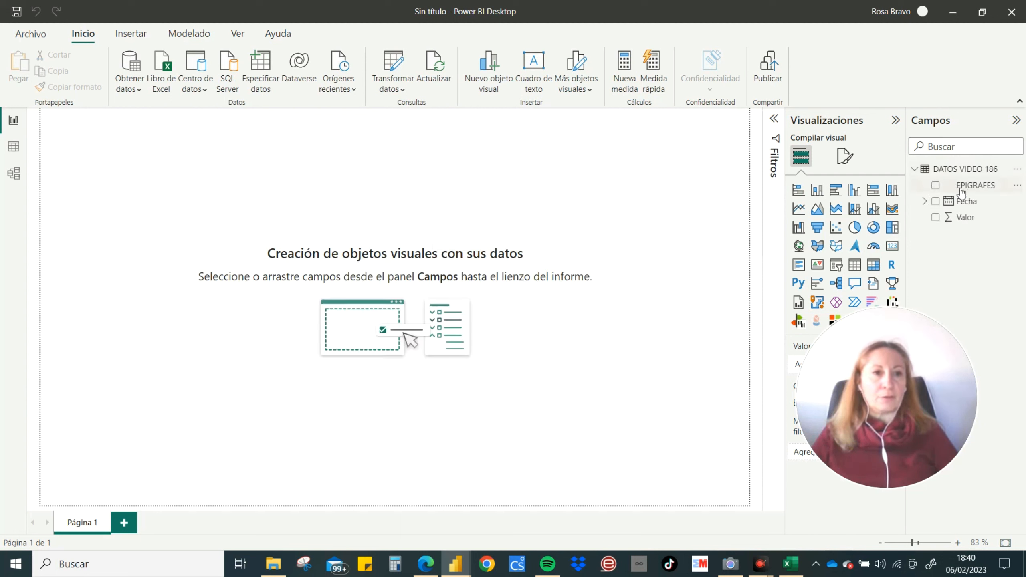
click(924, 201)
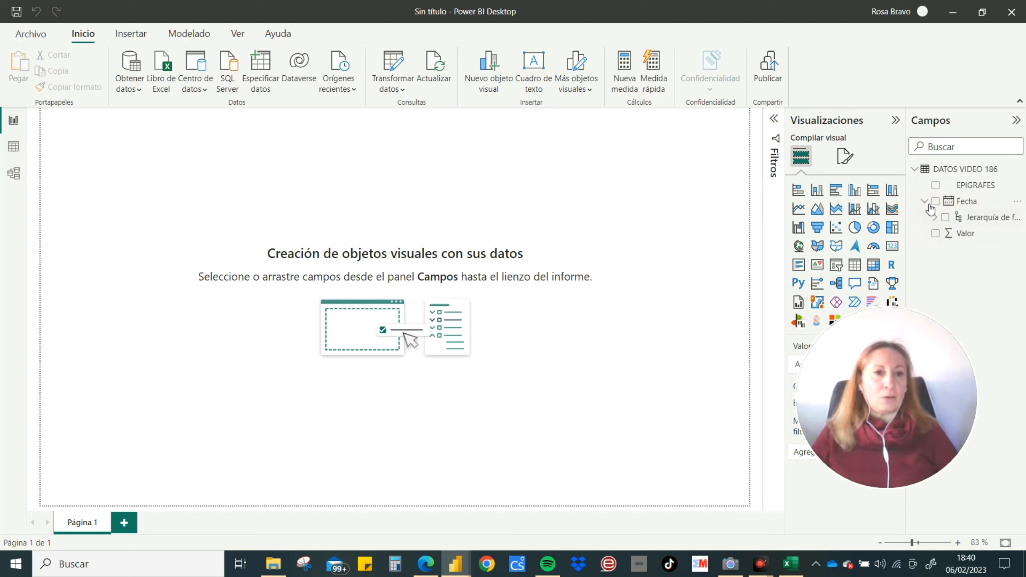
click(919, 171)
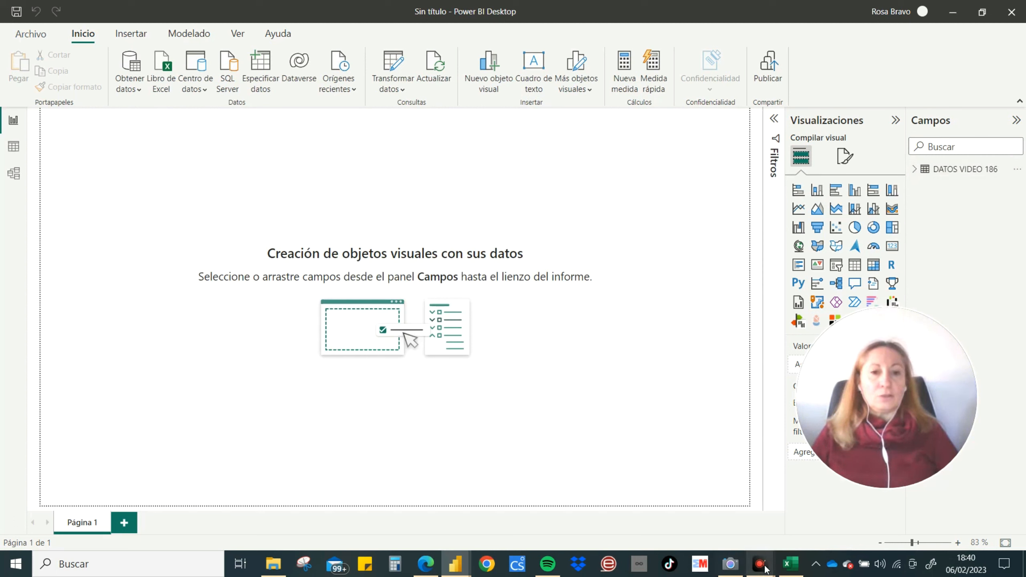
Switch to the open PRUEBA POWER BI MODELO report to view its layout, and return to the untitled report.
mouse_move(457, 570)
click(416, 523)
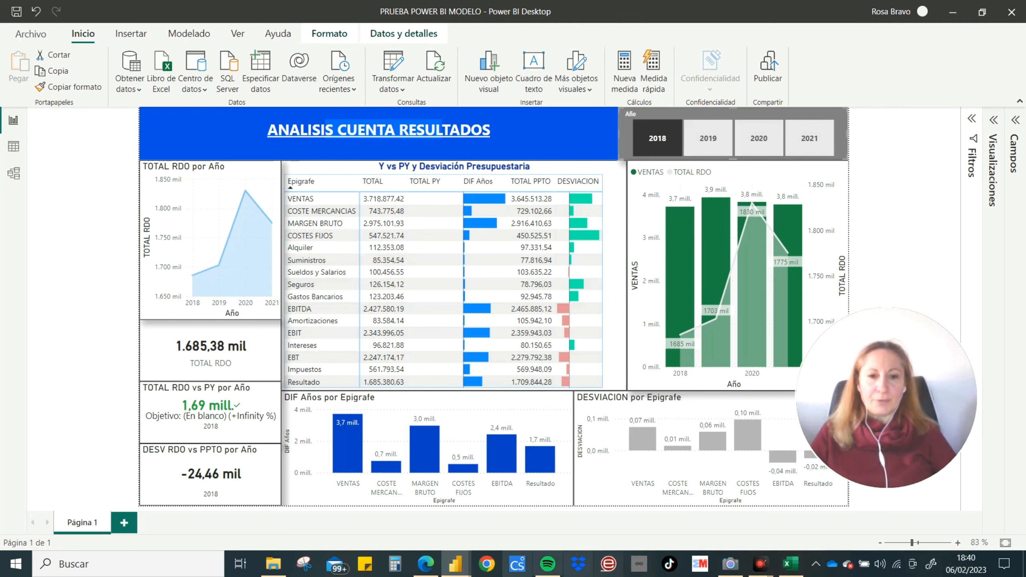
mouse_move(455, 564)
click(490, 527)
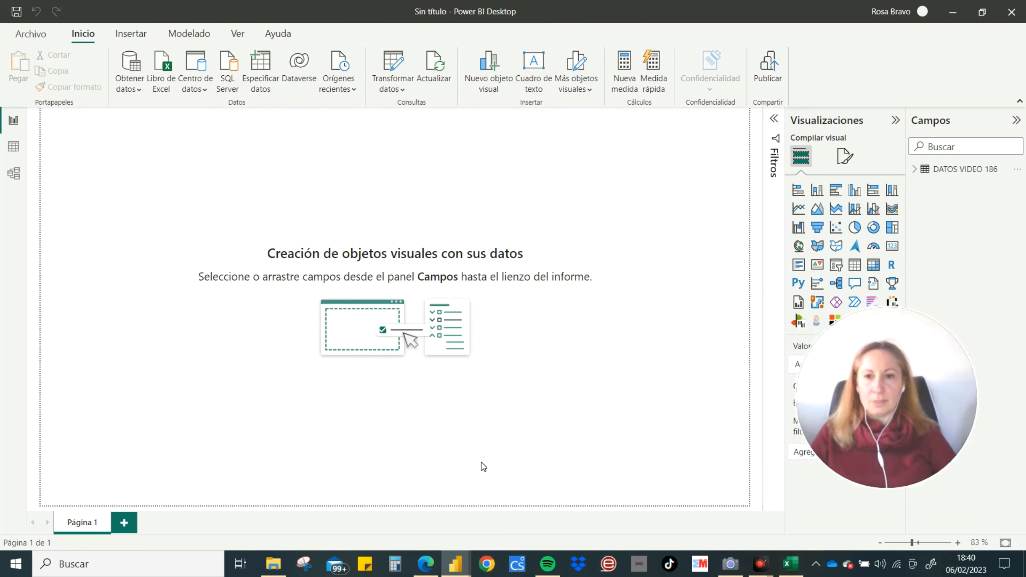
Insert a matrix visual, move it inward from the page's corner and enlarge it to about half the page width.
click(429, 252)
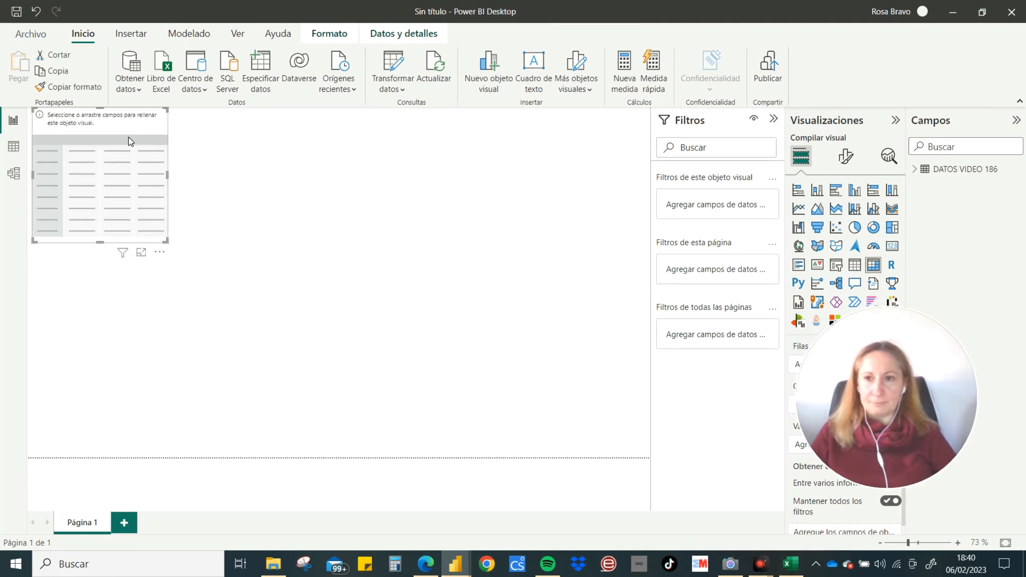
drag(129, 137, 233, 198)
drag(269, 306, 530, 381)
click(336, 204)
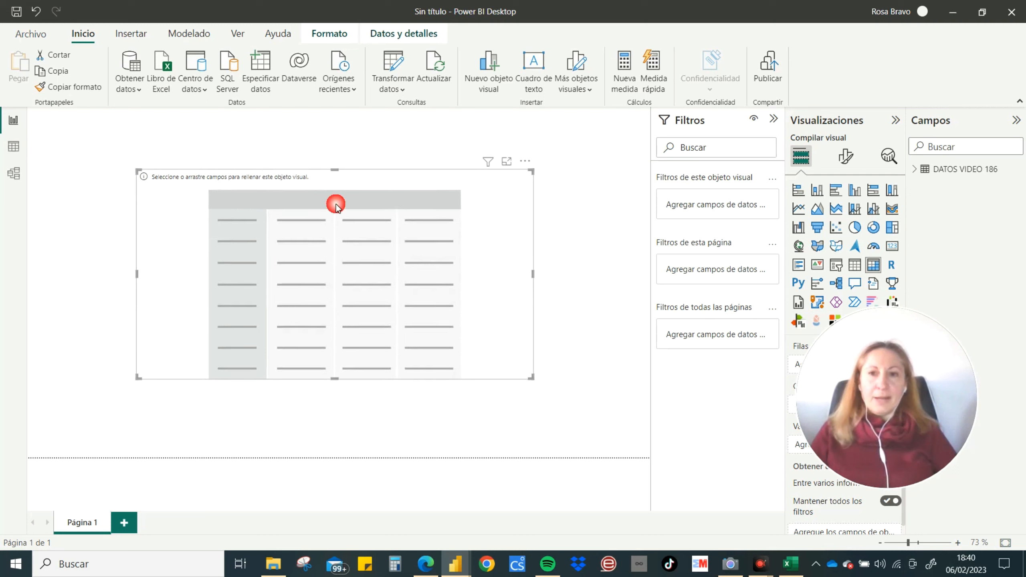
drag(533, 275, 456, 279)
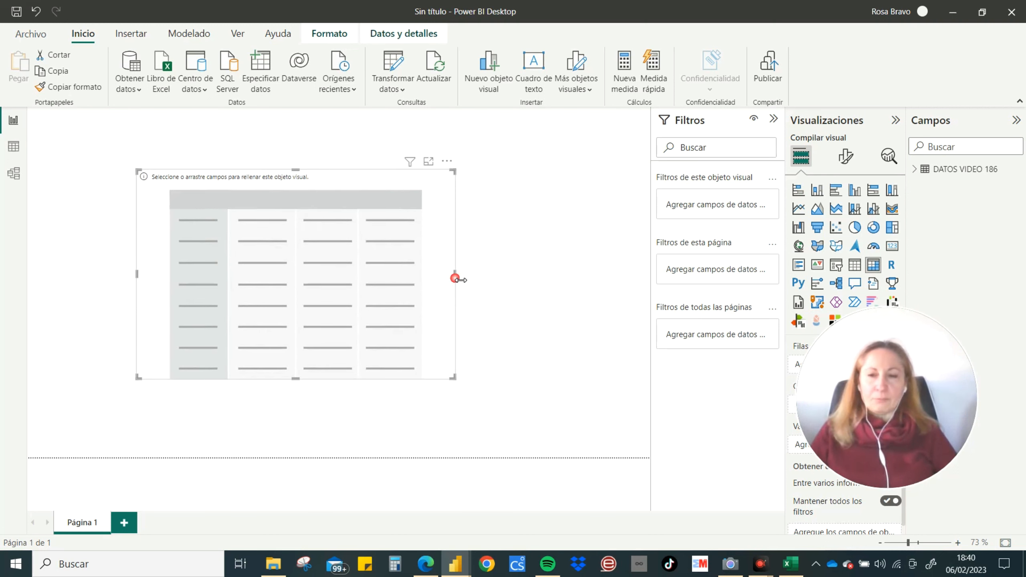
Add EPIGRAFES to the matrix's rows and Valor to its values.
click(916, 170)
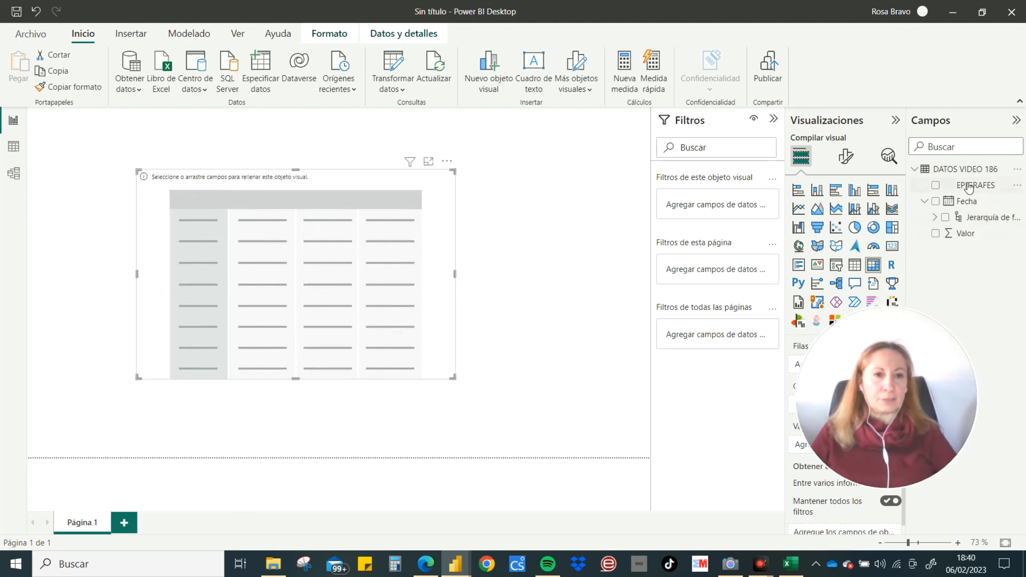
click(945, 218)
drag(975, 185, 846, 373)
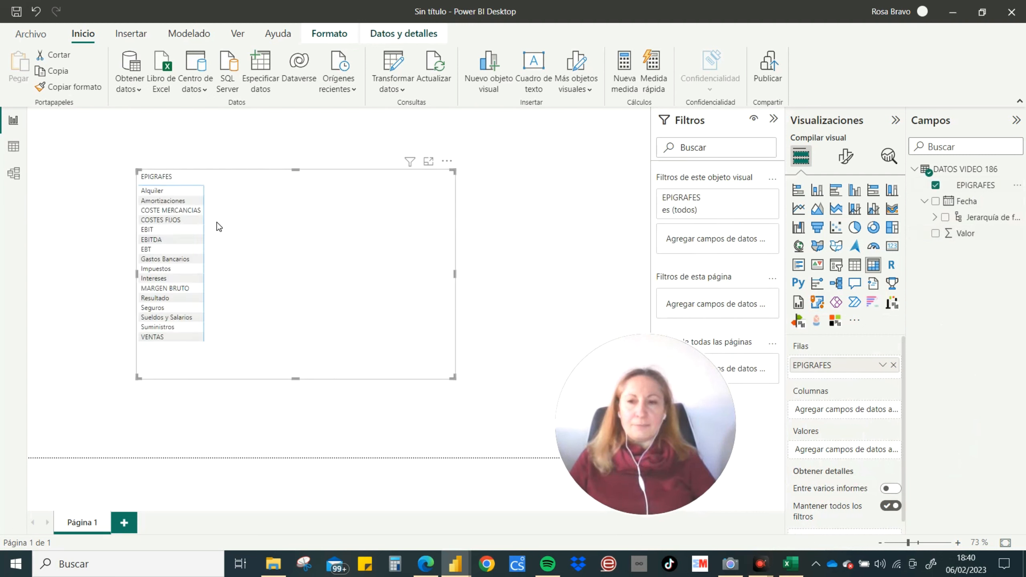
drag(963, 238, 836, 450)
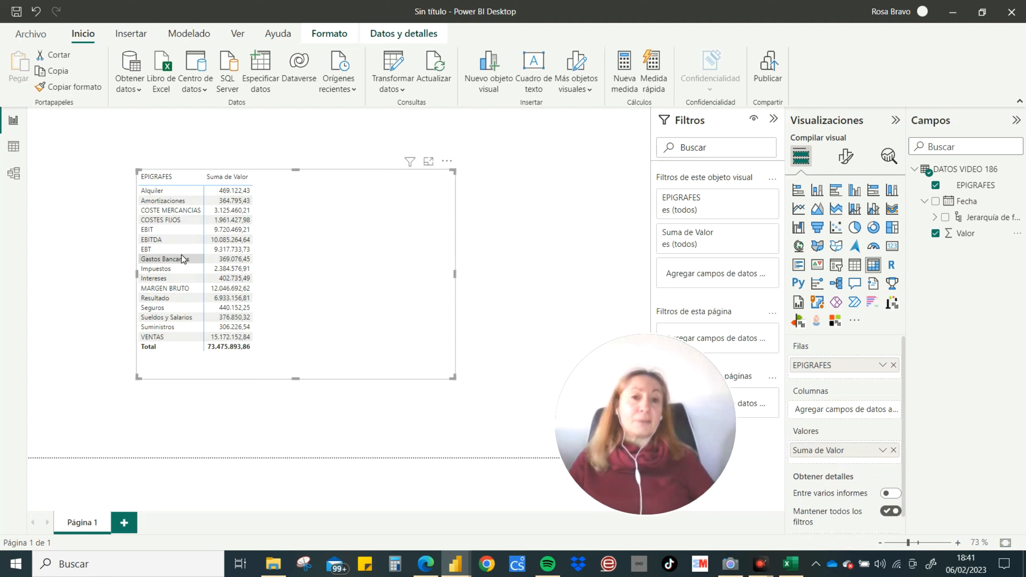
Insert a slicer visual and place it at the top of the report page, above and to the right of the matrix.
click(542, 127)
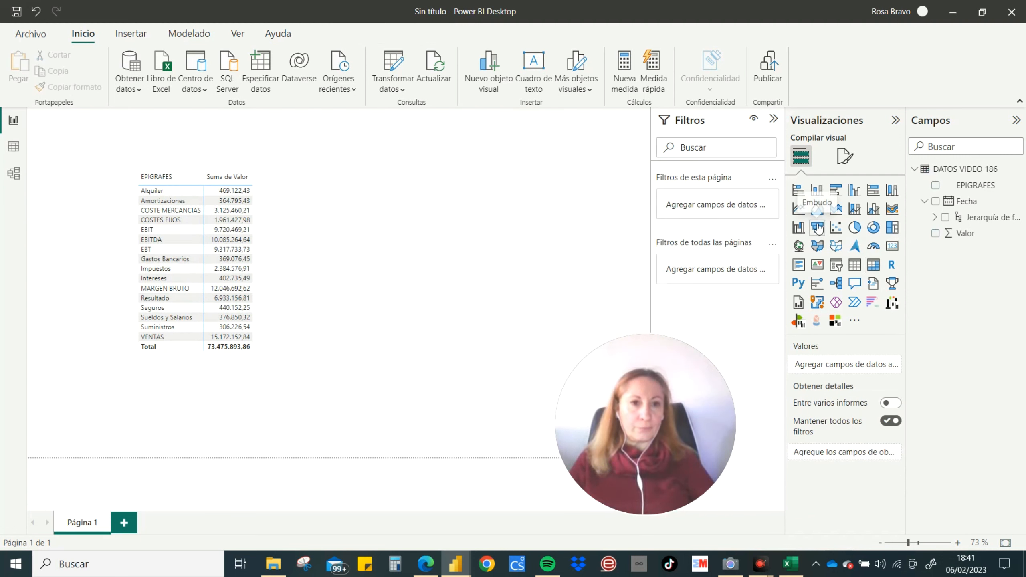
click(835, 265)
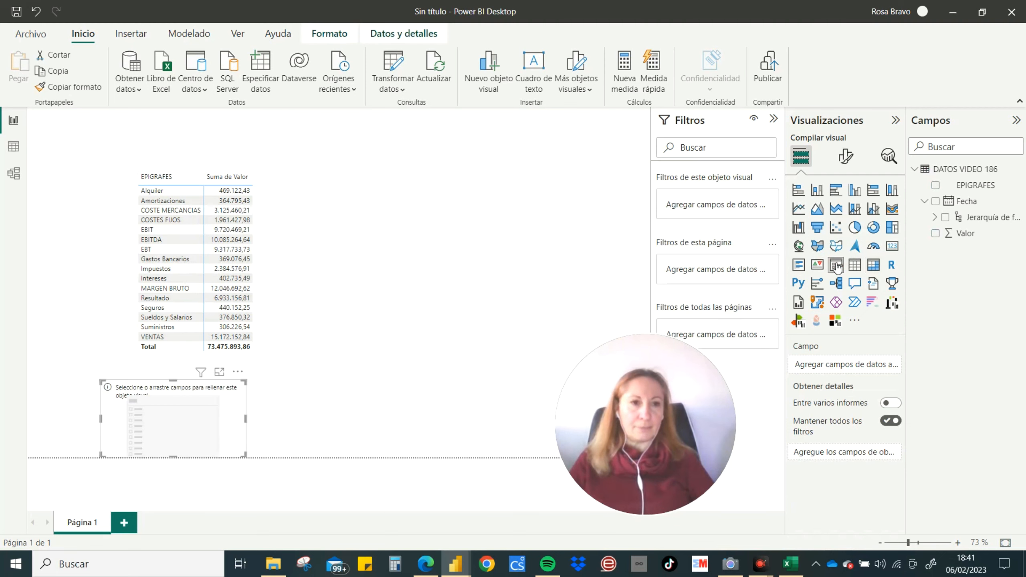
drag(236, 382, 617, 96)
drag(626, 146, 709, 146)
click(646, 144)
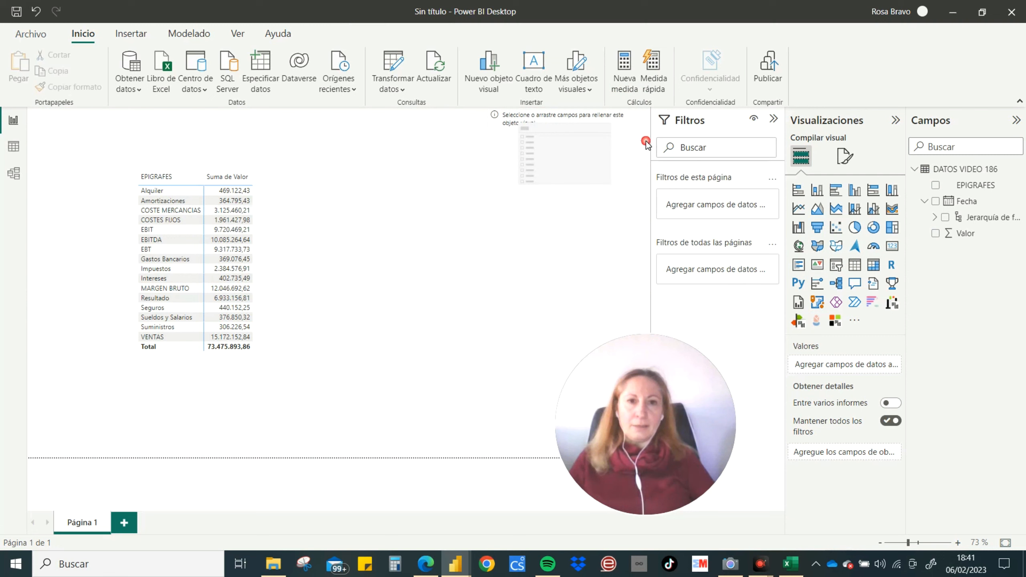
Expand the Fecha date hierarchy of the DATOS VIDEO 186 table down to its individual levels.
click(924, 201)
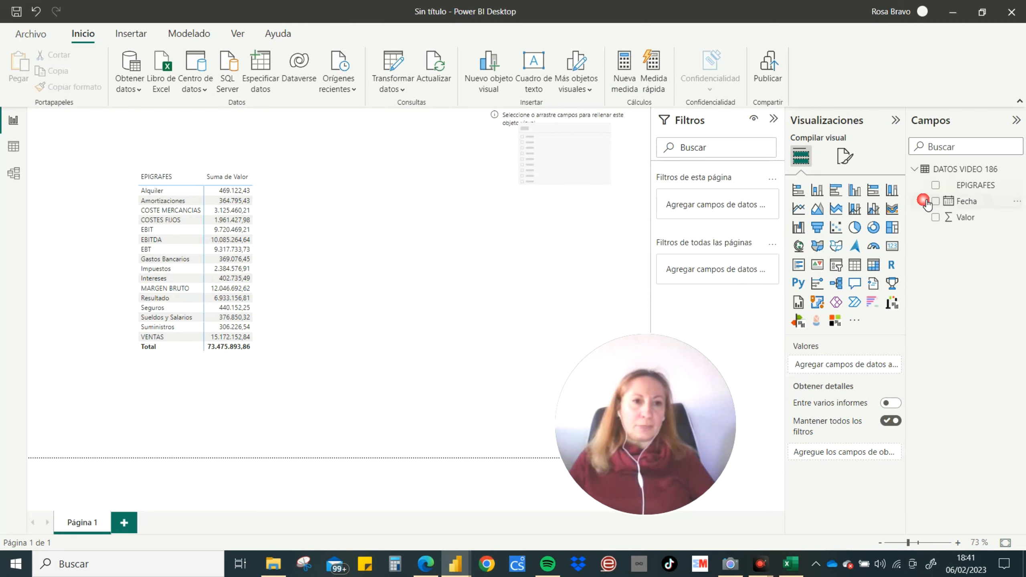
click(924, 202)
click(934, 218)
drag(984, 238, 861, 369)
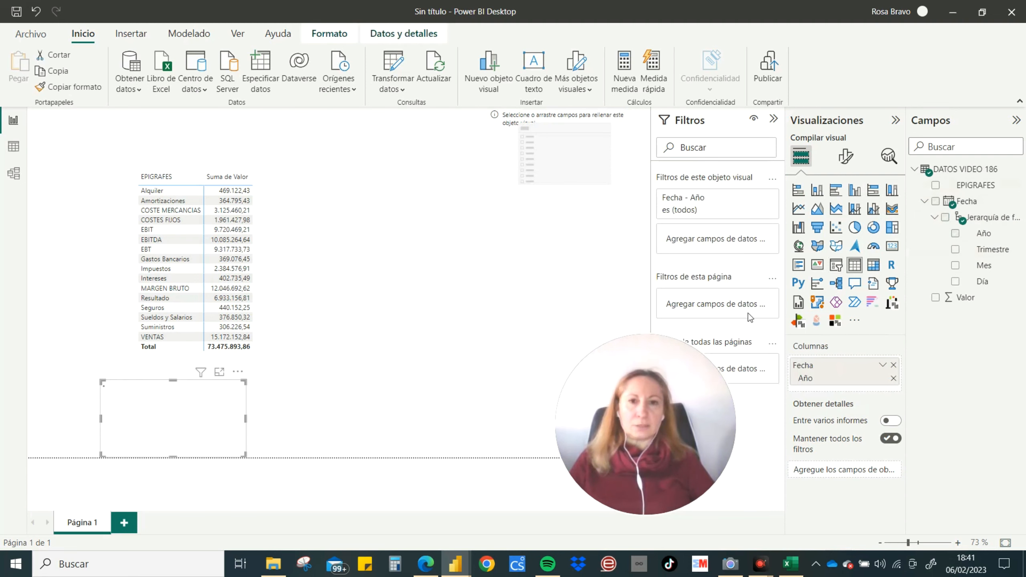
click(240, 376)
click(256, 419)
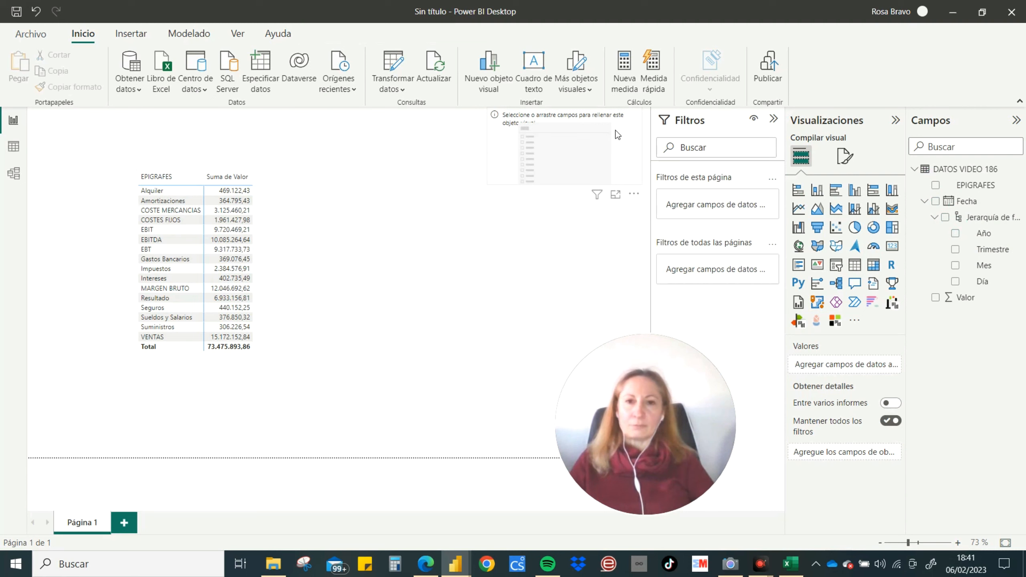
Assign the Año level of the Fecha hierarchy to the empty slicer.
click(580, 118)
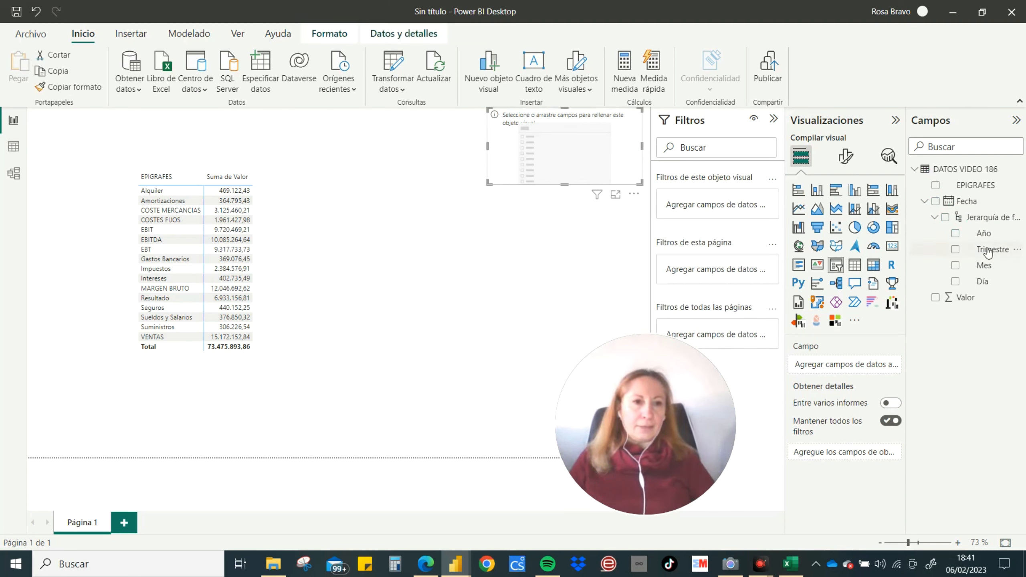
drag(982, 233, 849, 364)
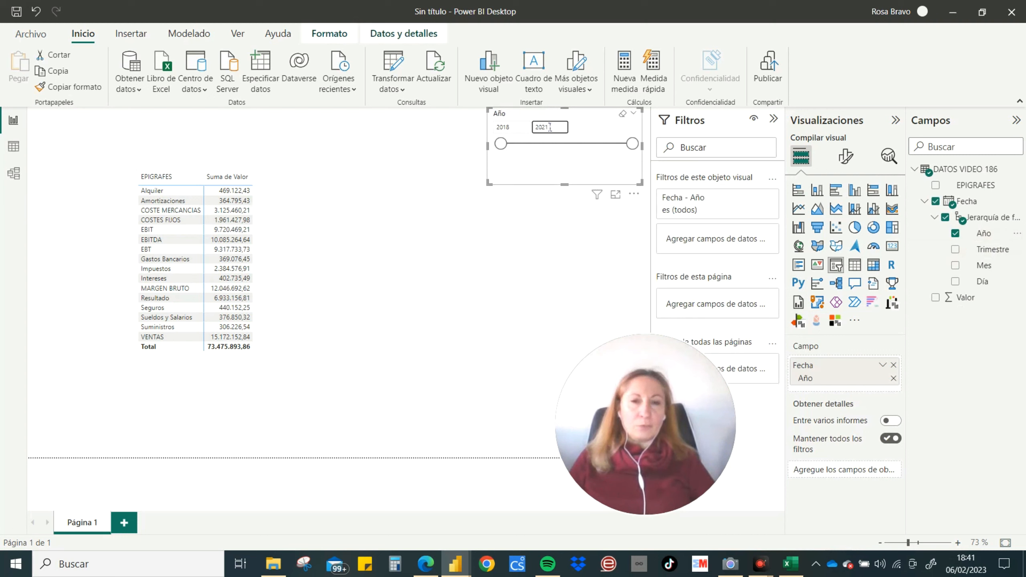
Set the Año slicer's style to Mosaico, then widen and flatten it so the year tiles sit in one row.
click(845, 156)
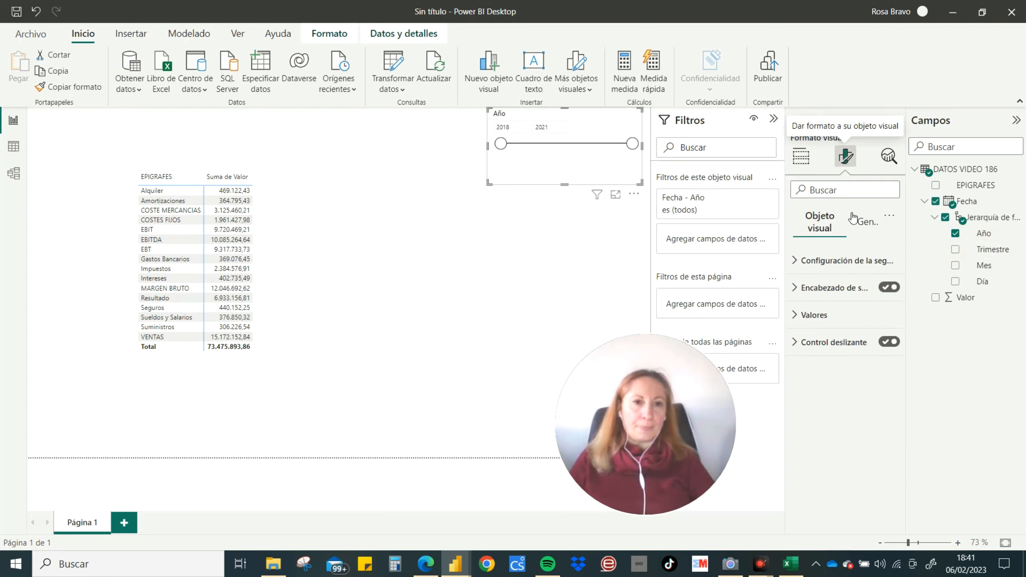
click(868, 222)
click(804, 231)
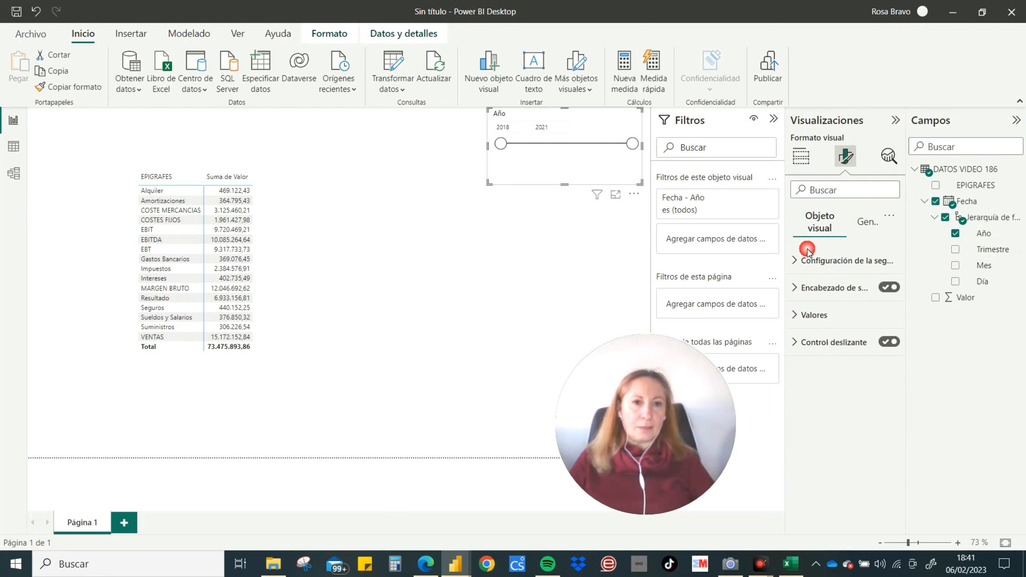
click(807, 260)
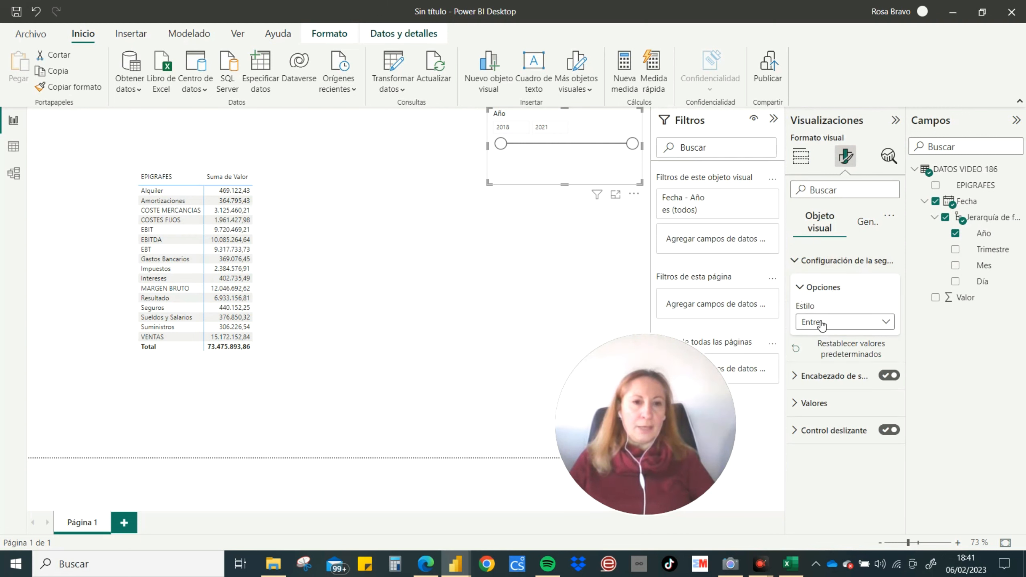
click(885, 323)
click(832, 356)
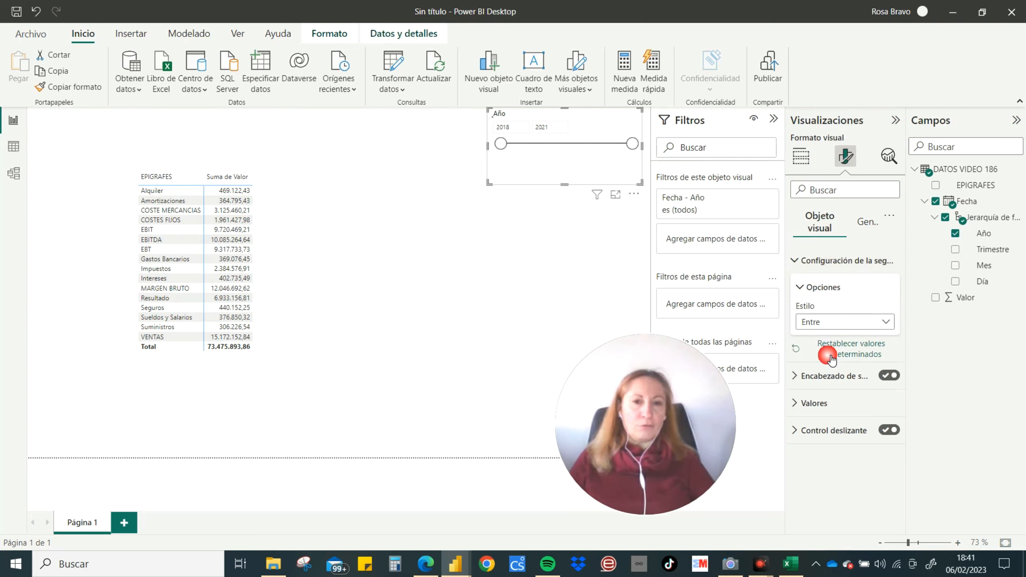
drag(493, 146, 411, 135)
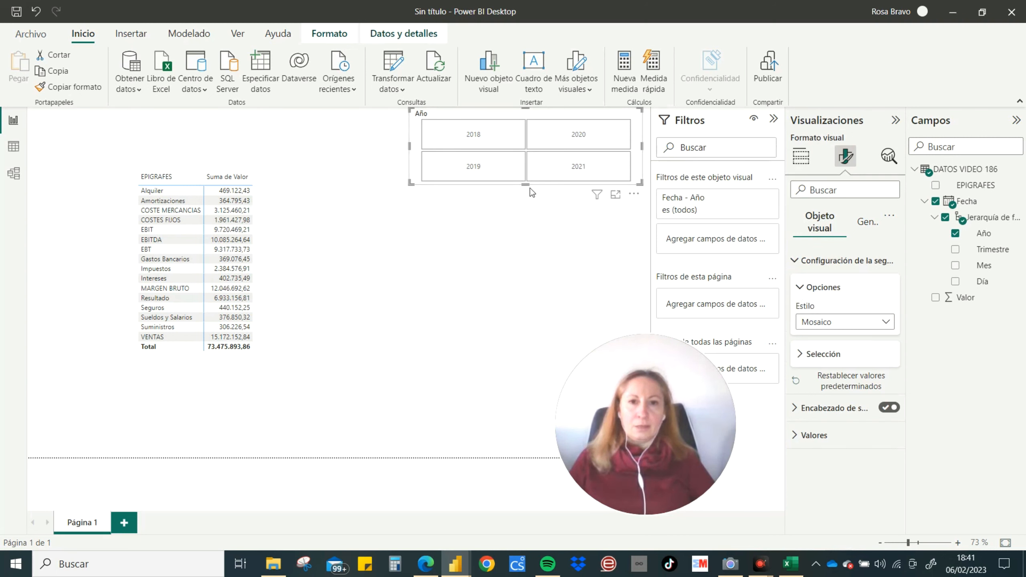
drag(526, 177, 524, 161)
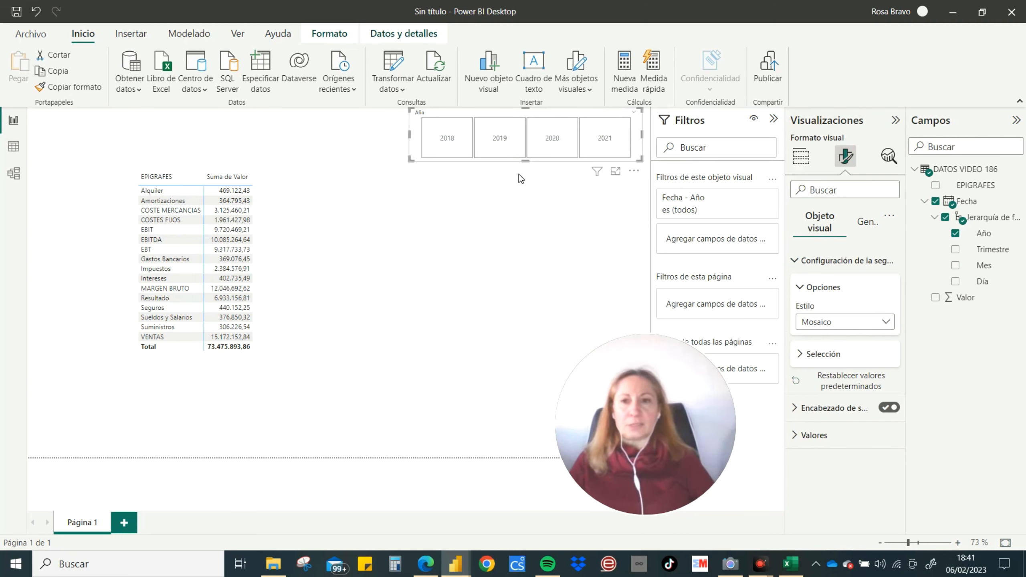
Test the Año slicer on the matrix by switching among 2018, 2019, 2020 and 2021, ending on 2021.
click(486, 148)
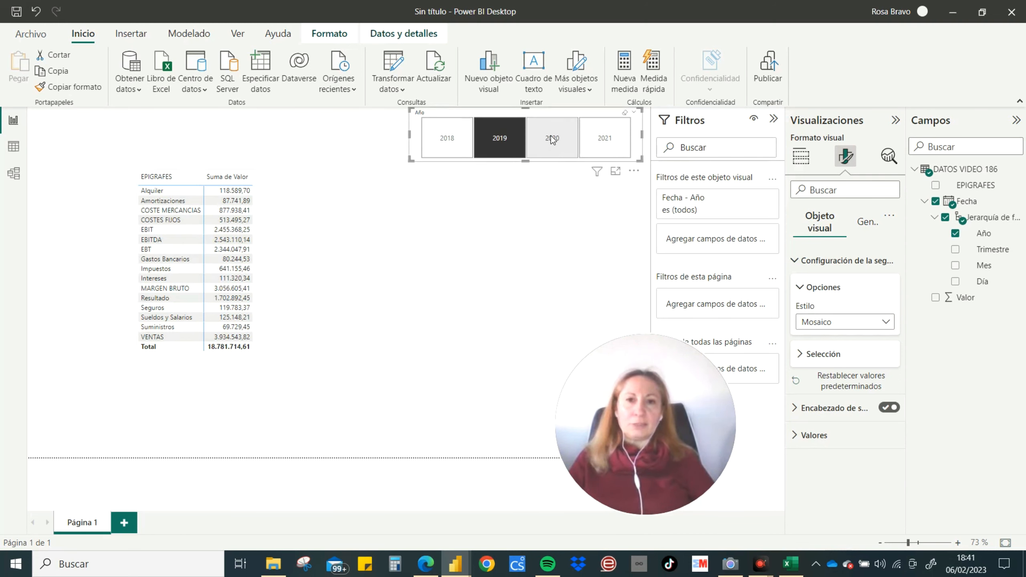
click(552, 137)
click(609, 143)
click(496, 146)
click(441, 145)
click(505, 143)
click(547, 146)
click(606, 142)
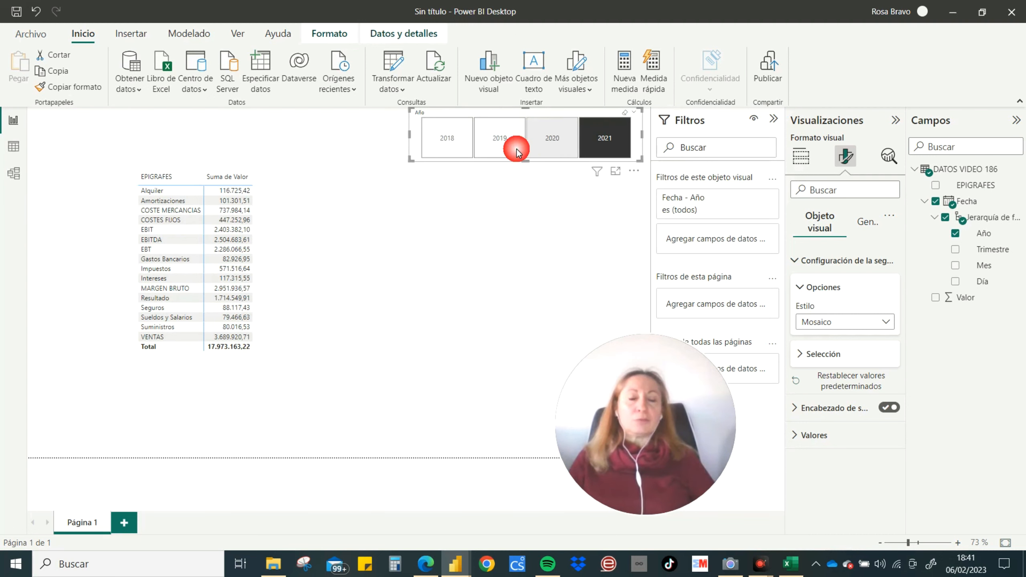
Switch to IMAGEN VIDEO 186.xlsx in Excel to examine the order of the items in A2:A27, and return to Power BI.
click(159, 183)
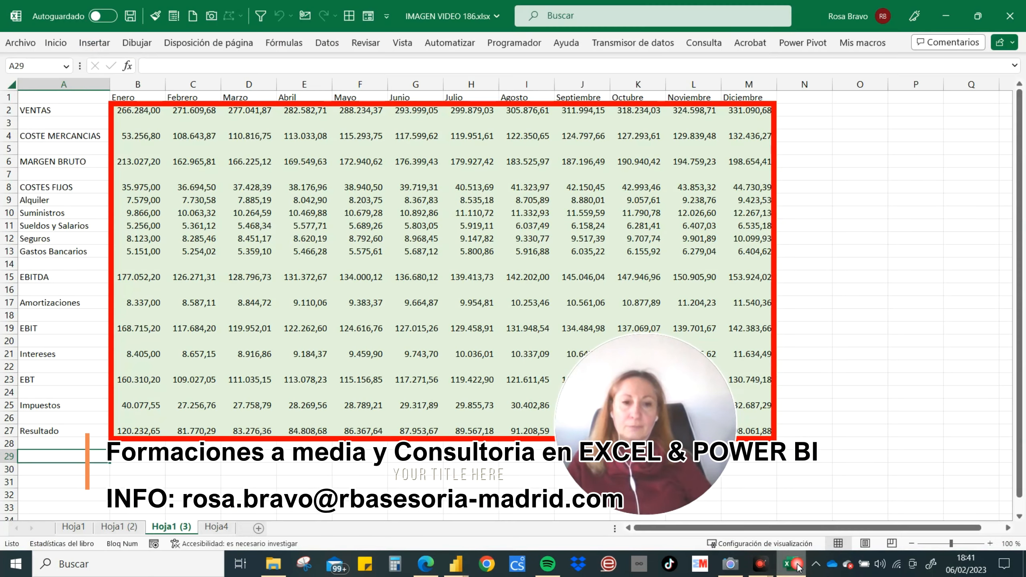
click(792, 565)
drag(37, 113, 73, 435)
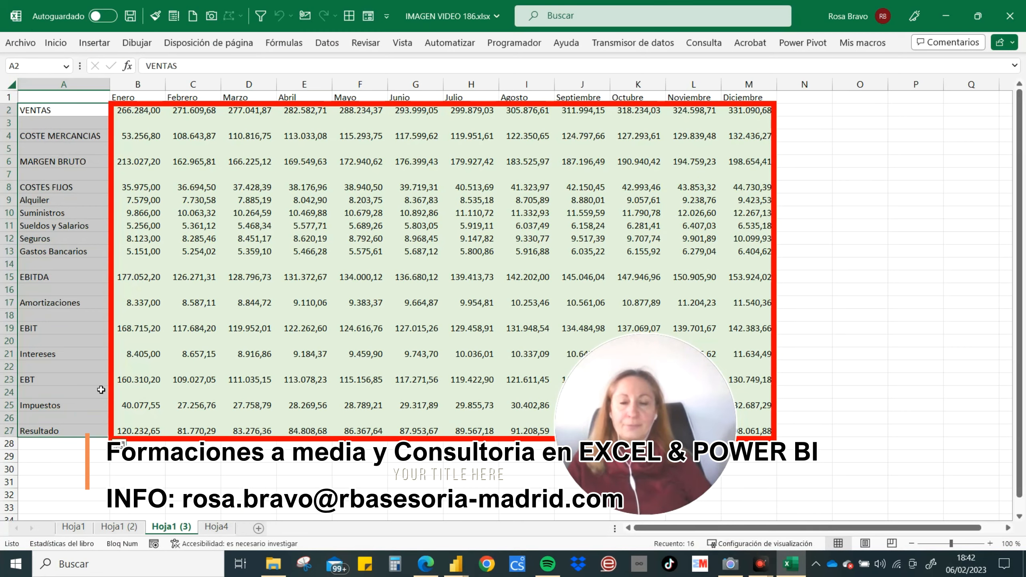
key(alt+Tab)
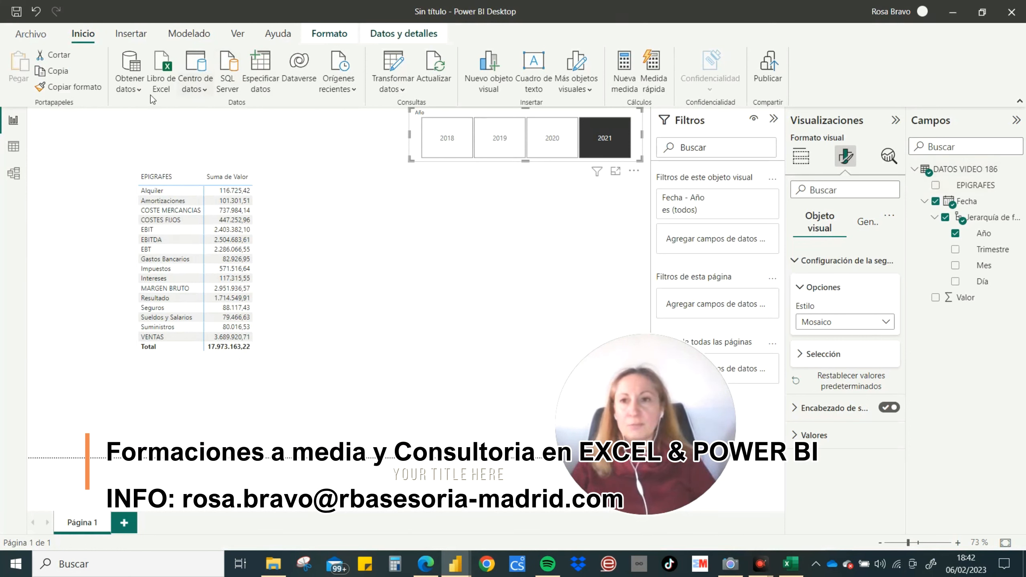
Open the Power Query editor and duplicate the DATOS VIDEO 186 query.
click(392, 69)
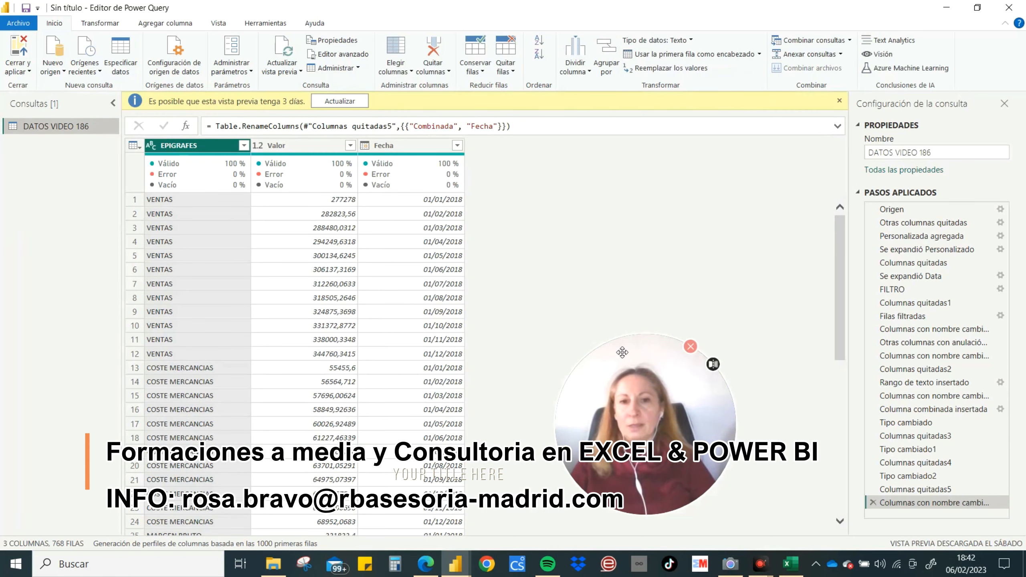
drag(625, 358, 696, 358)
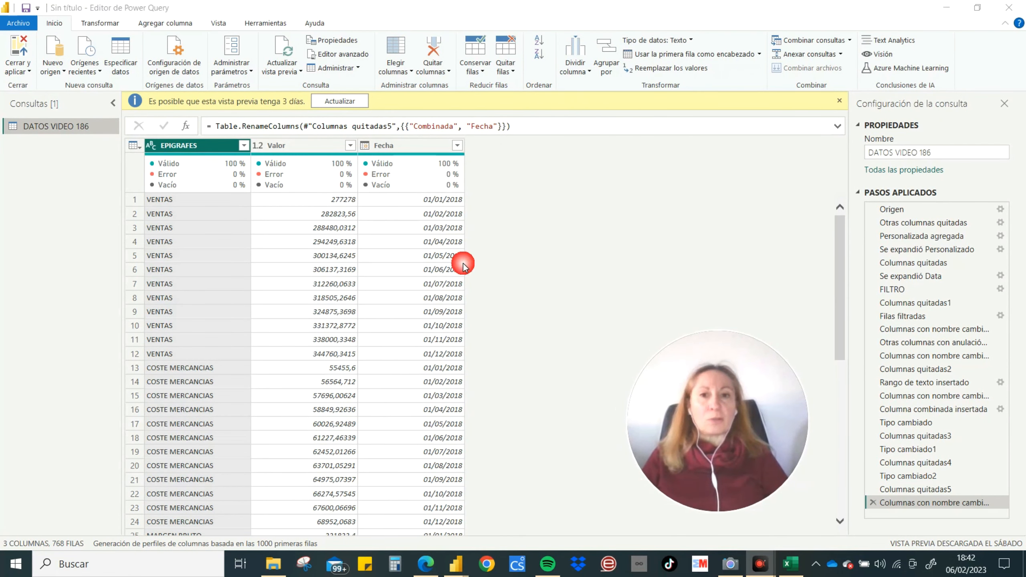
right_click(37, 125)
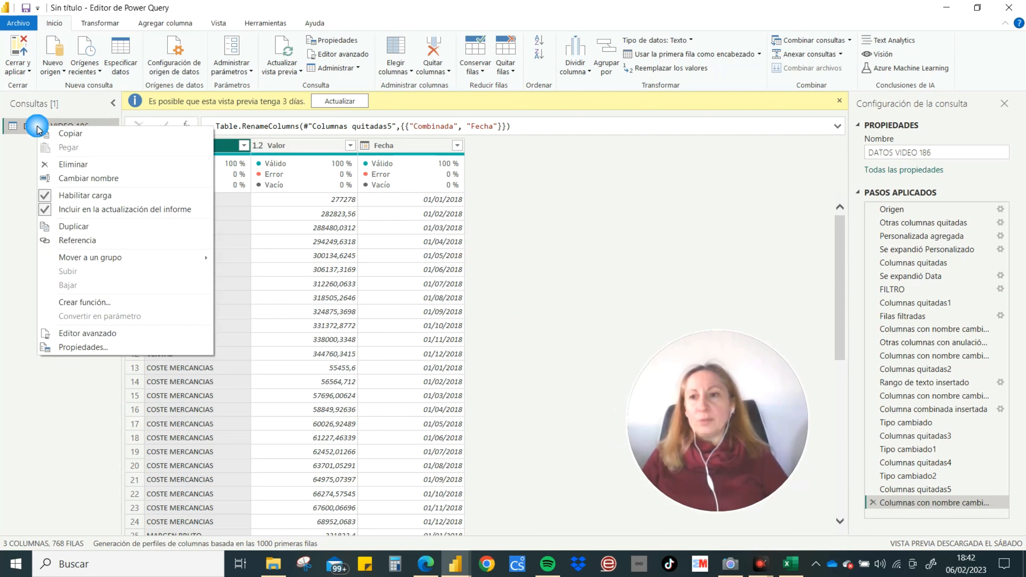
click(81, 226)
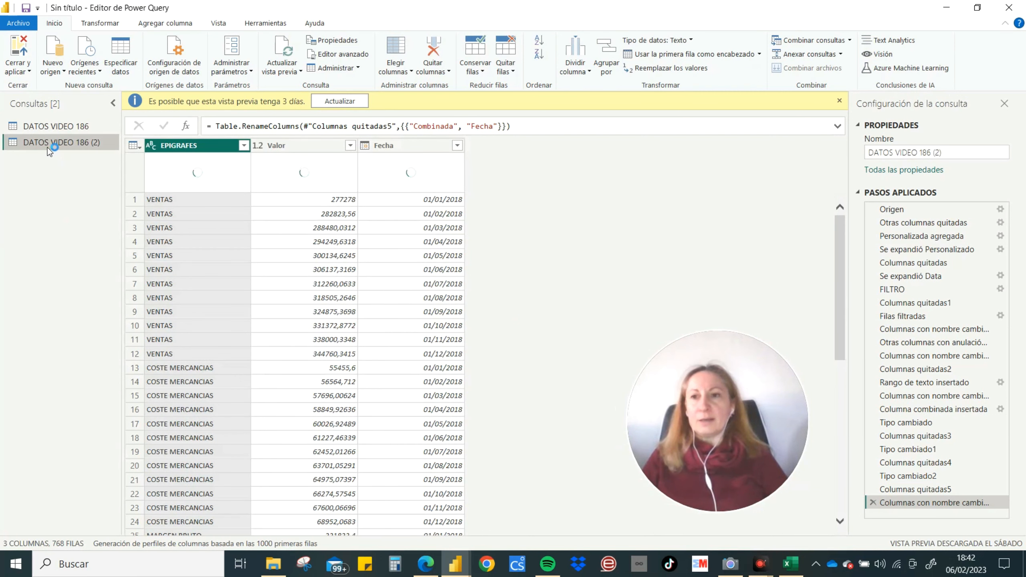
Rename the duplicated query as EPIGRAFES.
double_click(51, 145)
text(w)
key(BackSpace)
text(W)
text(E)
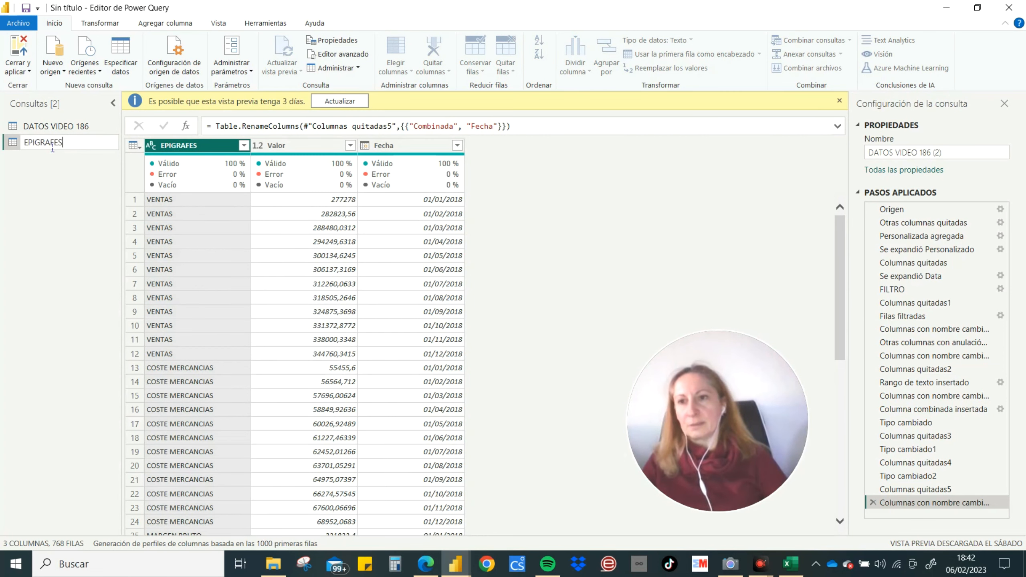
text(PIGRAFES)
key(Return)
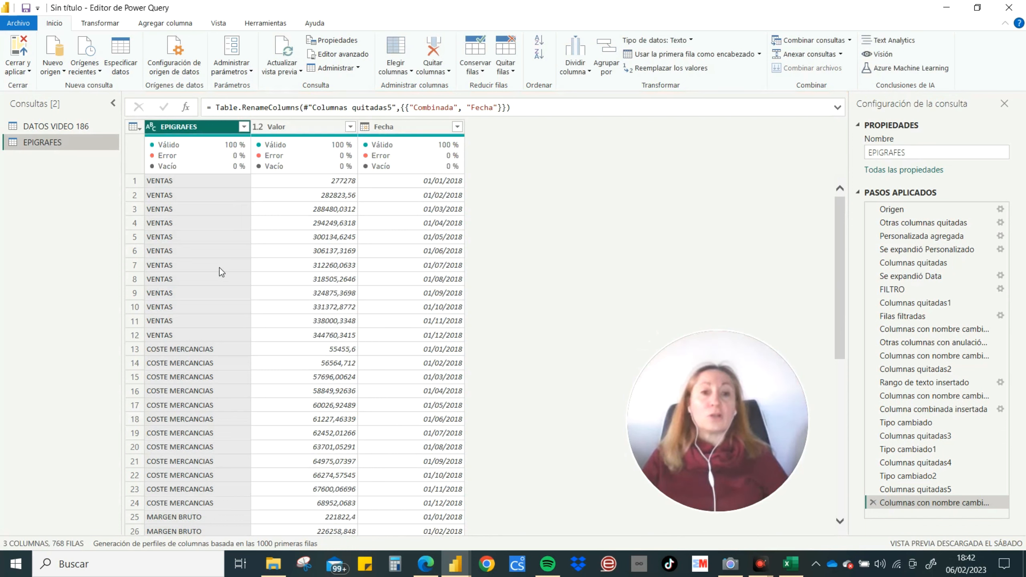
Remove the Valor and Fecha columns from the EPIGRAFES query and remove the duplicate rows from the remaining column.
click(307, 128)
ctrl+click(418, 129)
click(432, 68)
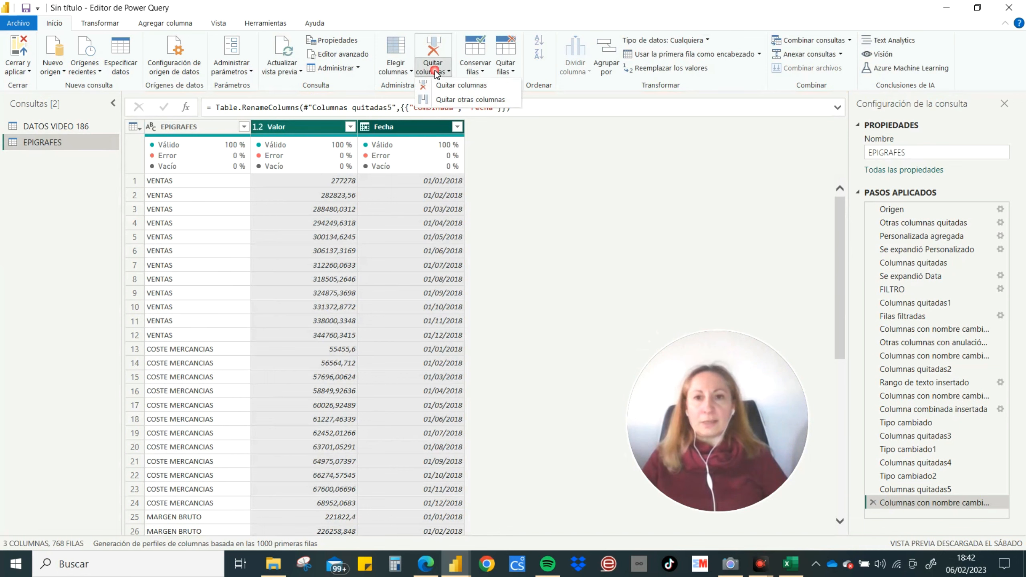
click(460, 87)
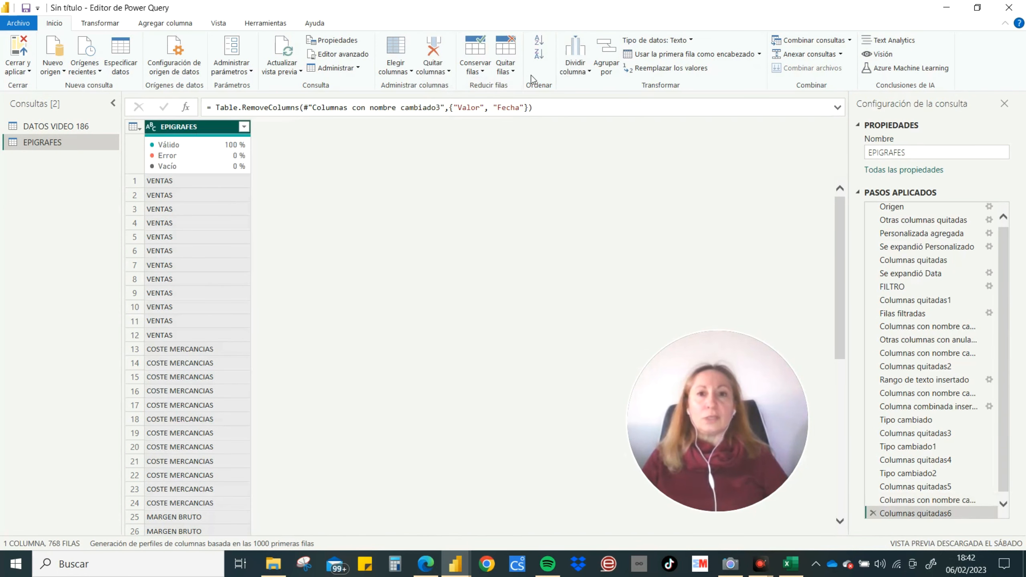
click(512, 73)
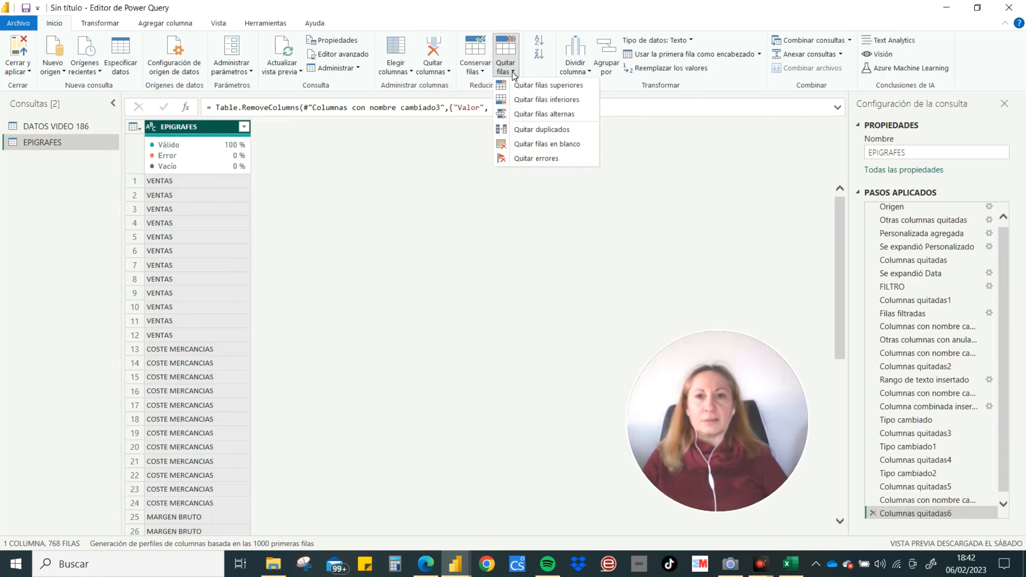
click(534, 129)
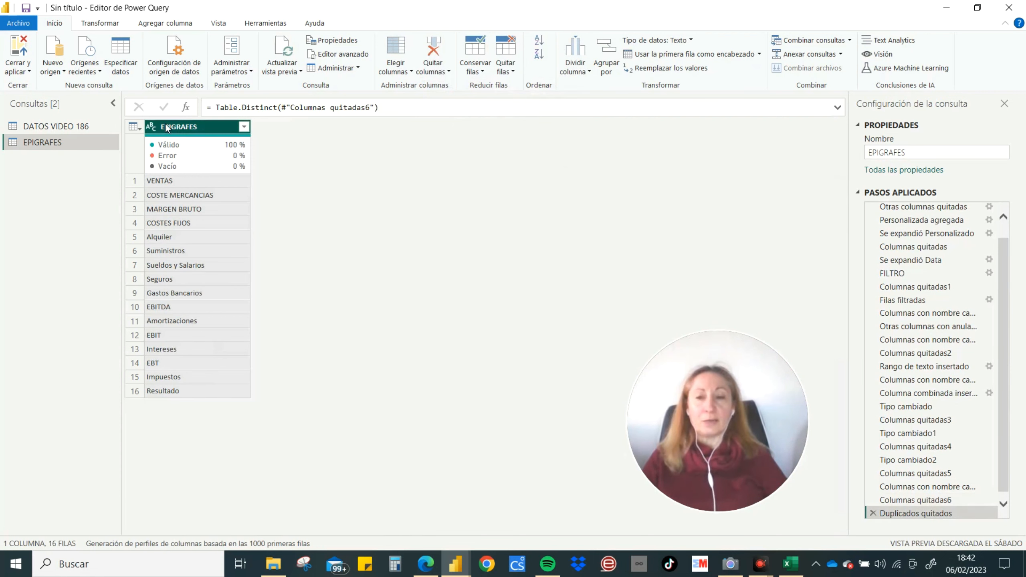
Add an index column starting from 1 to the EPIGRAFES query, and close the editor applying the changes.
mouse_move(189, 162)
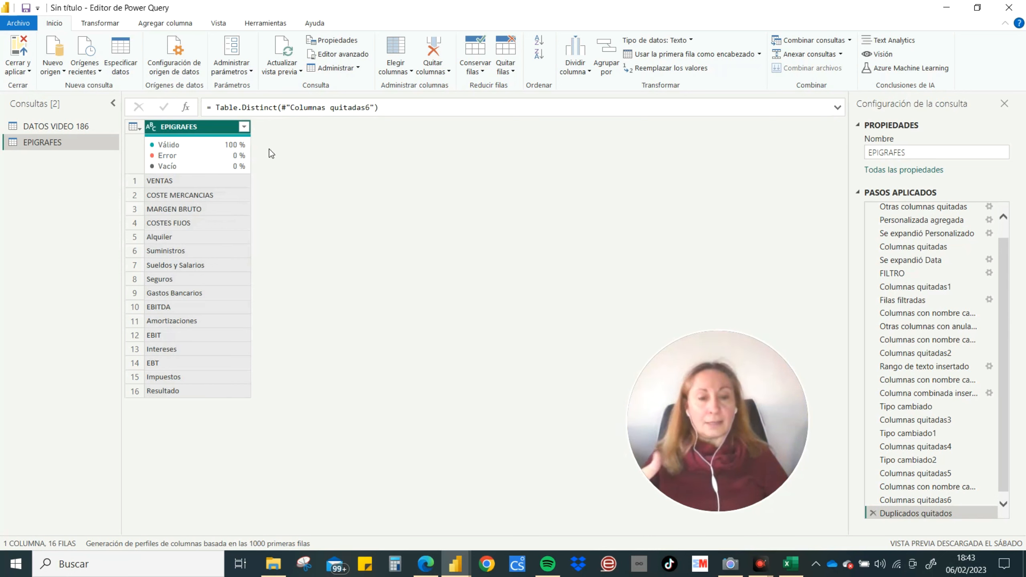
click(164, 25)
click(234, 53)
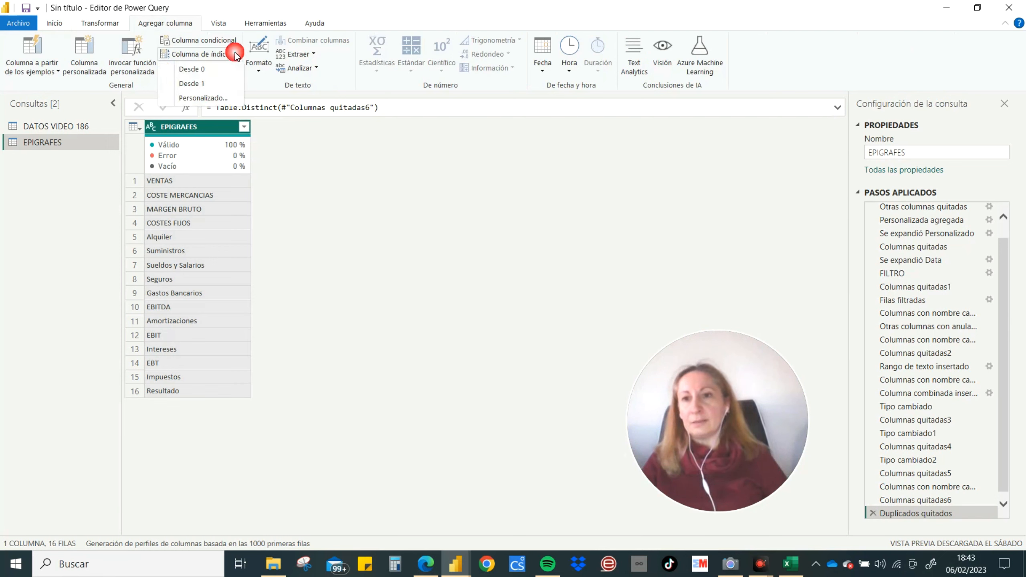
click(198, 84)
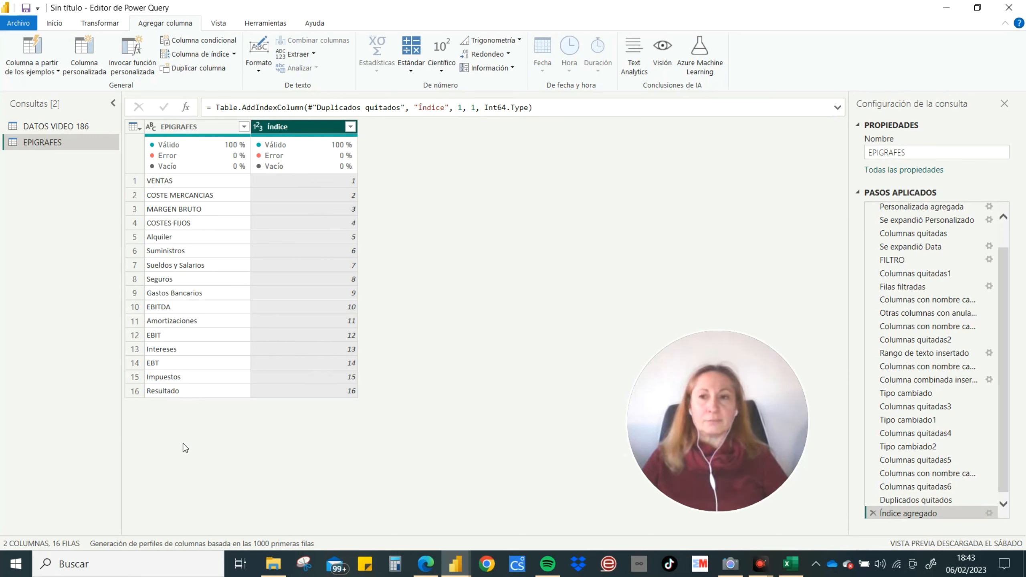
click(56, 23)
click(17, 49)
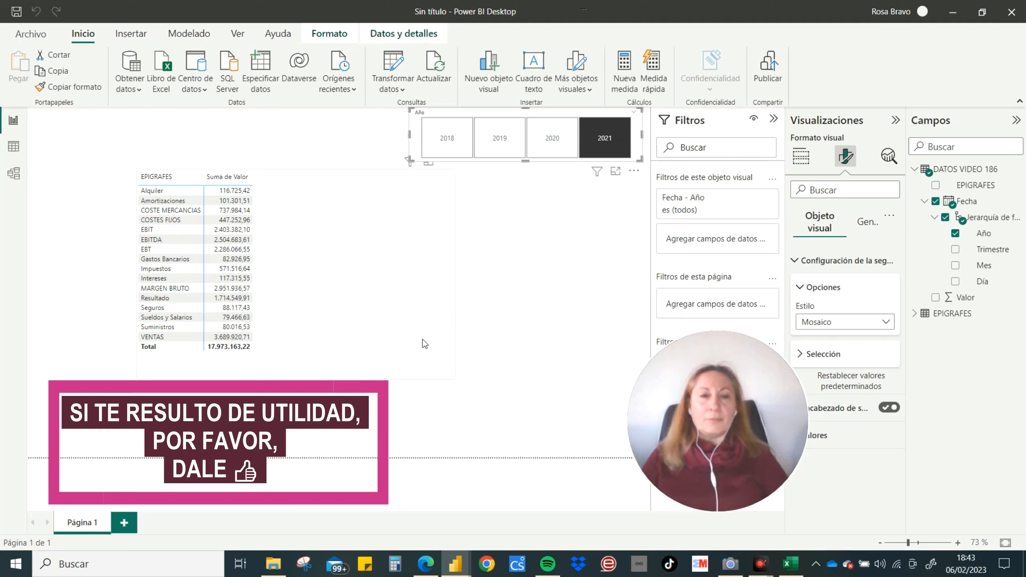
Select the matrix, show its field assignments and expand the EPIGRAFES table in the field list.
drag(719, 364, 601, 388)
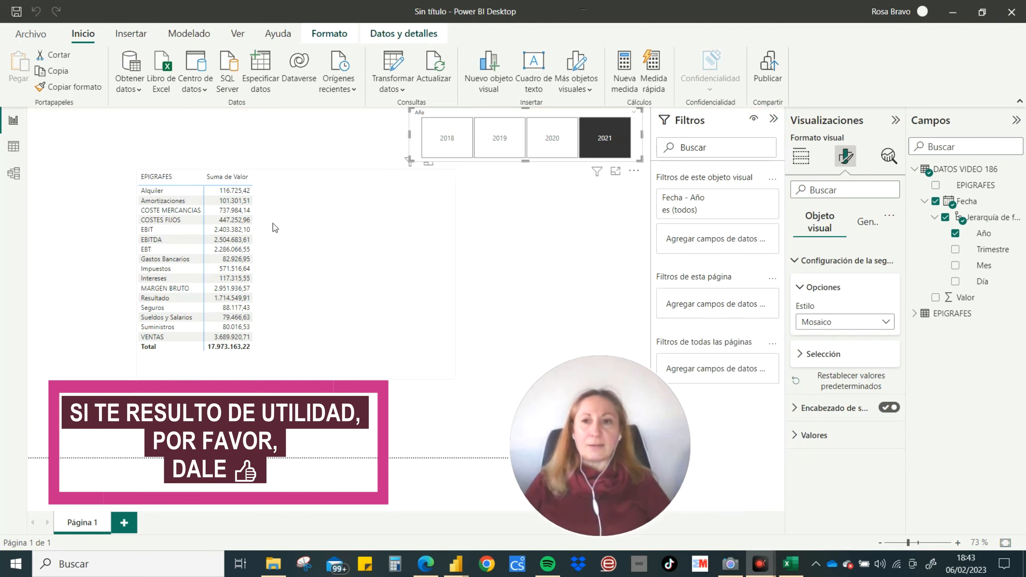
click(278, 193)
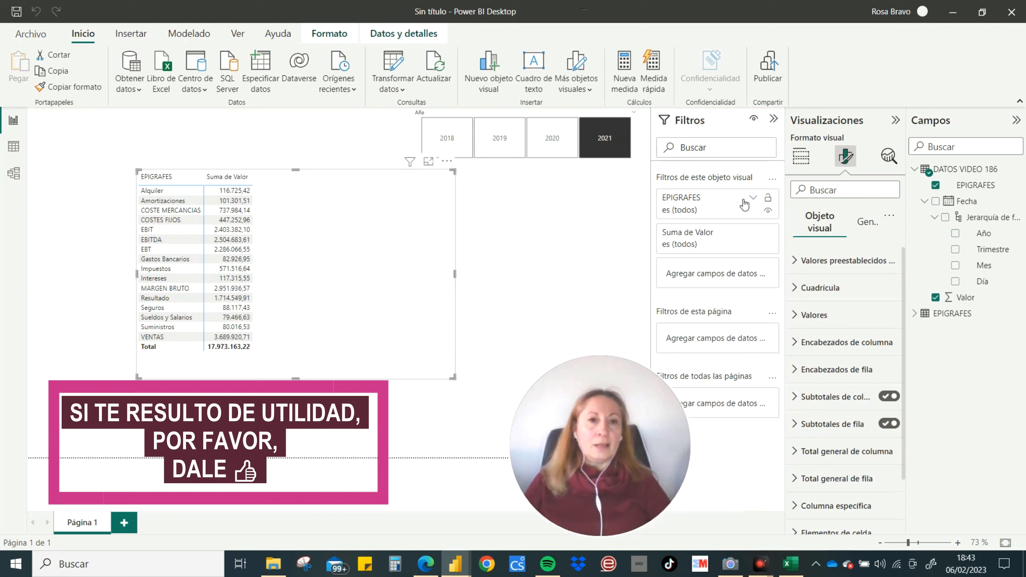
click(804, 156)
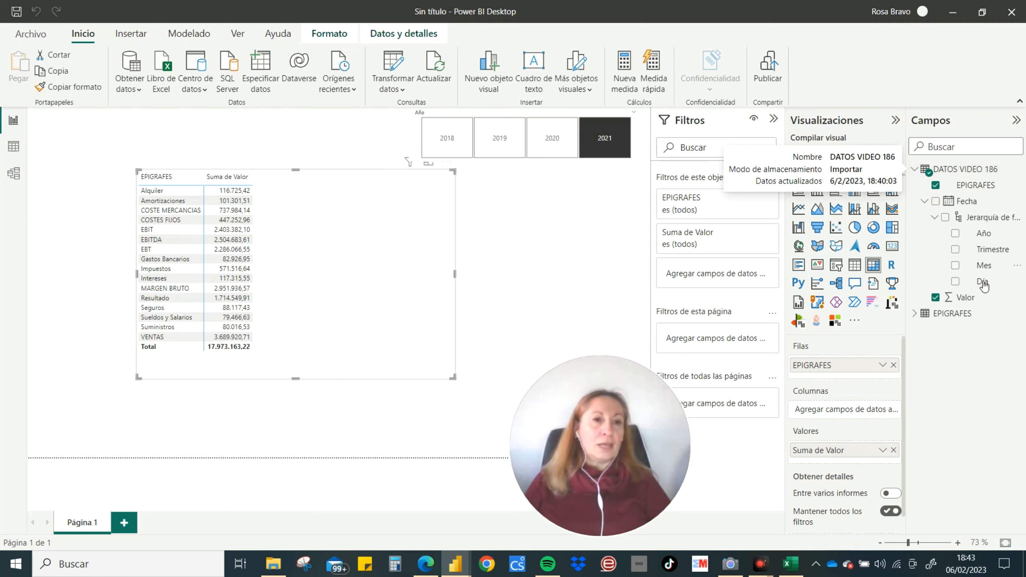
click(914, 315)
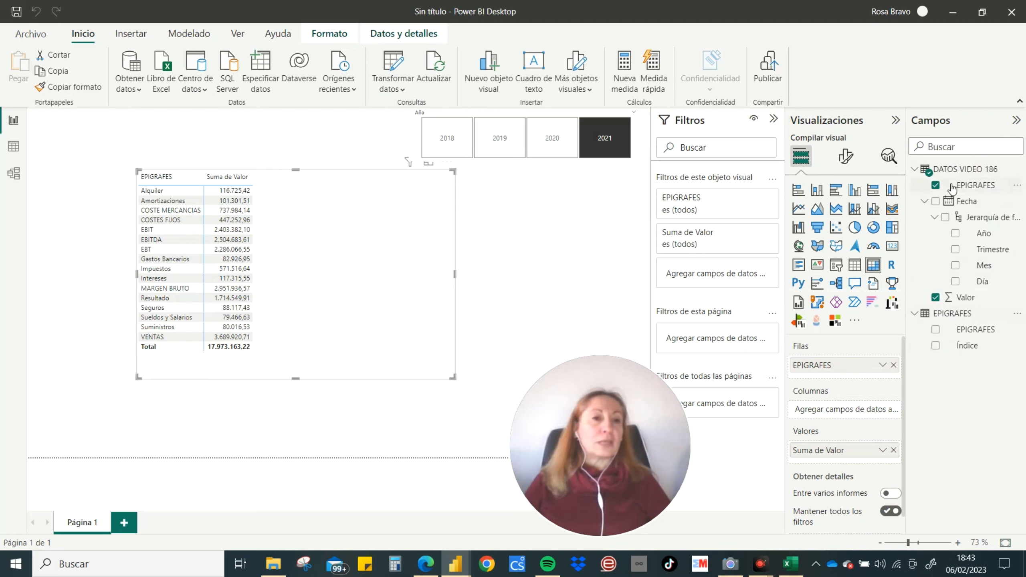
Examine the relationship between DATOS VIDEO 186 and EPIGRAFES in the model view, lengthening both table cards.
click(20, 177)
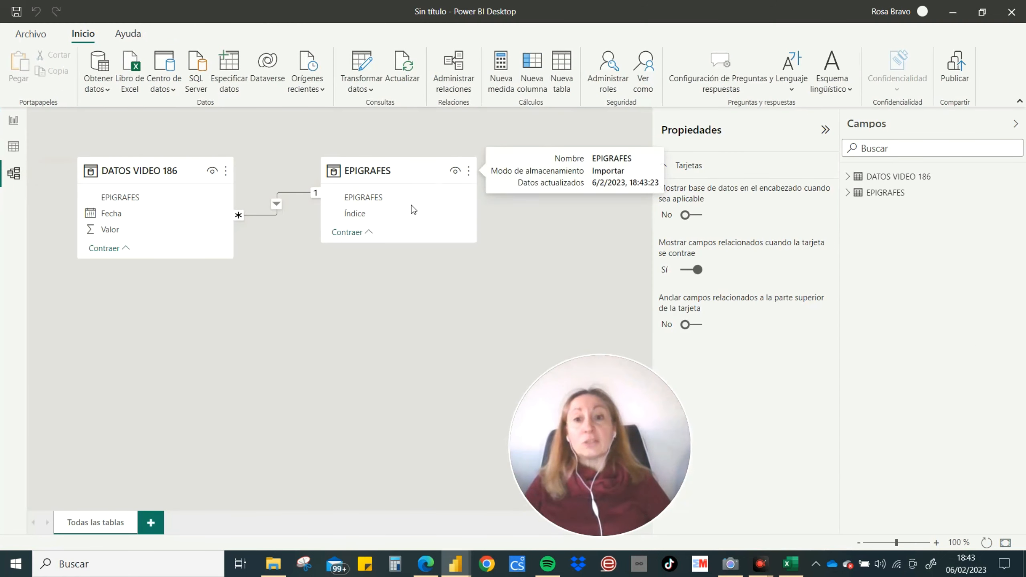
mouse_move(400, 243)
mouse_down()
mouse_move(403, 272)
mouse_move(398, 256)
mouse_up()
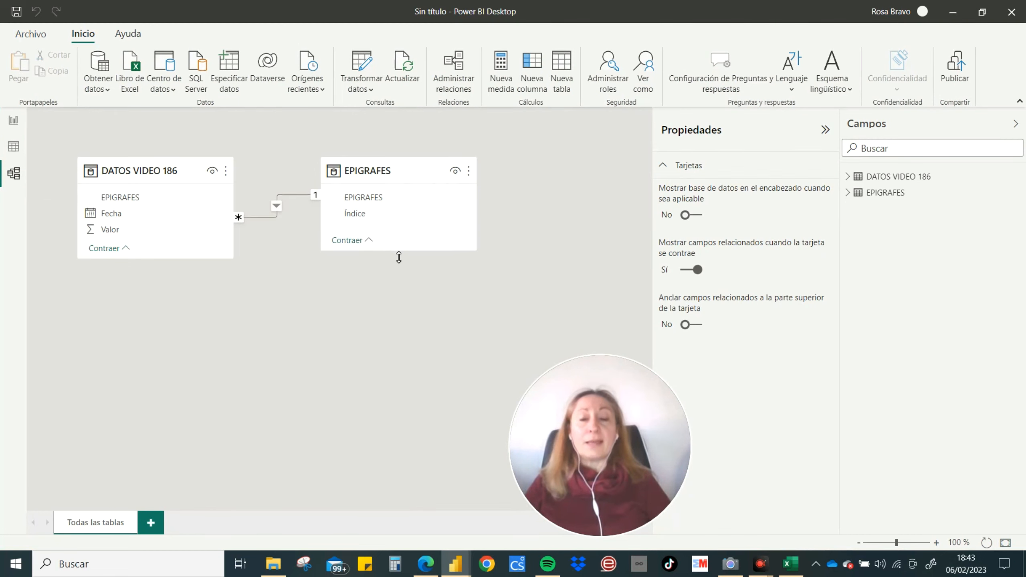
drag(152, 264, 148, 380)
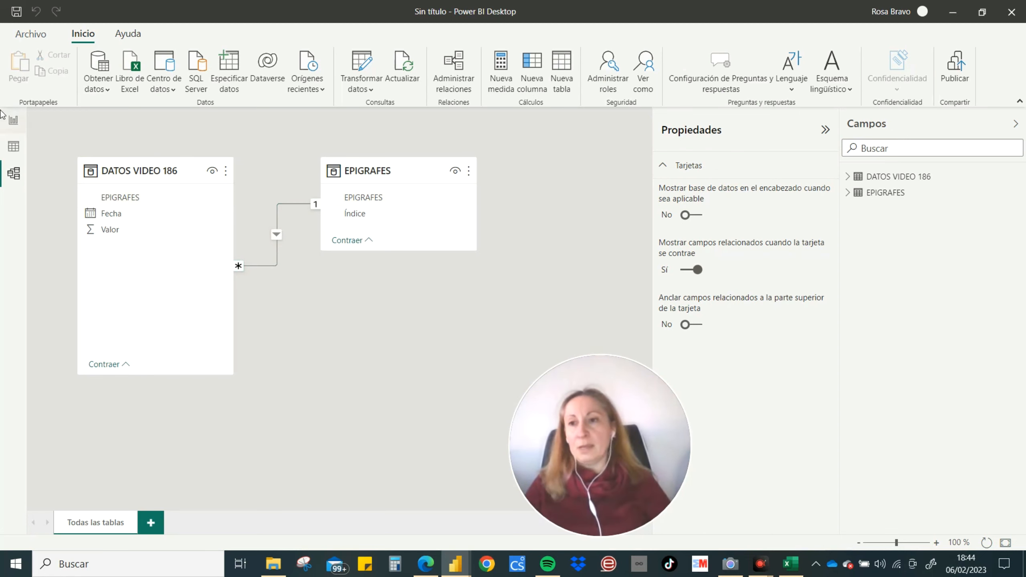
Return to the report view and replace the matrix's row field with EPIGRAFES from the EPIGRAFES table.
click(14, 120)
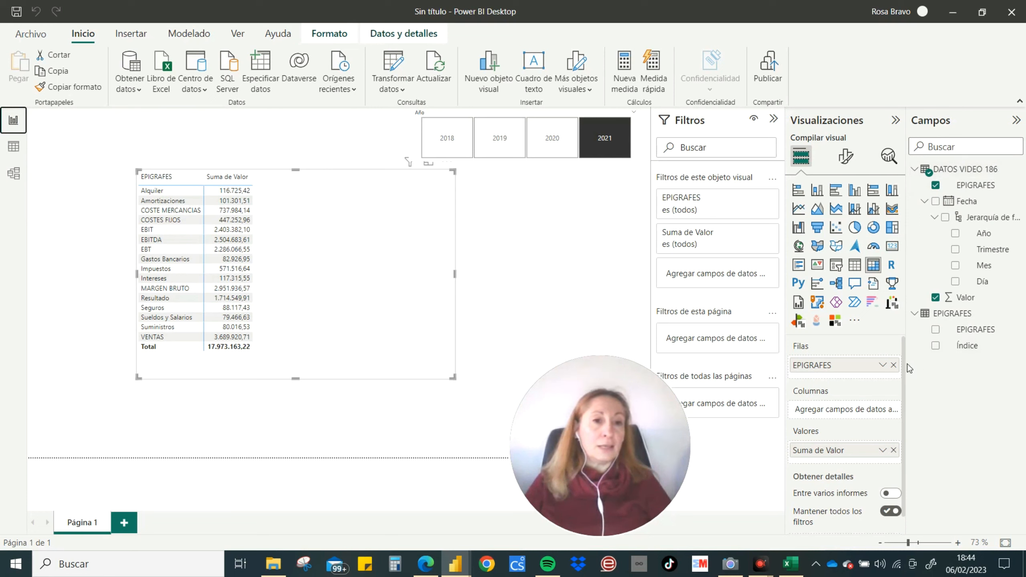
click(891, 366)
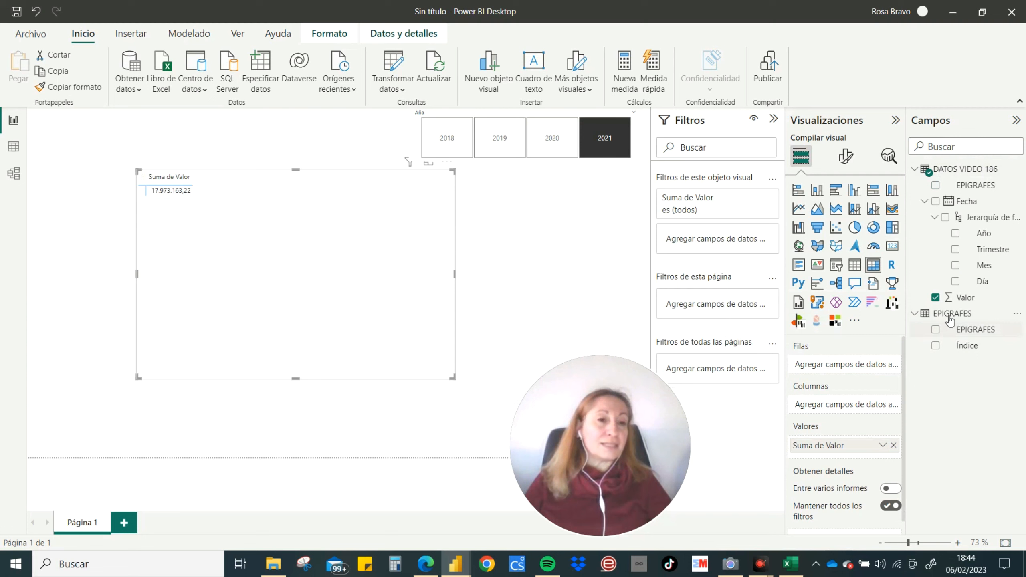
drag(842, 374, 843, 370)
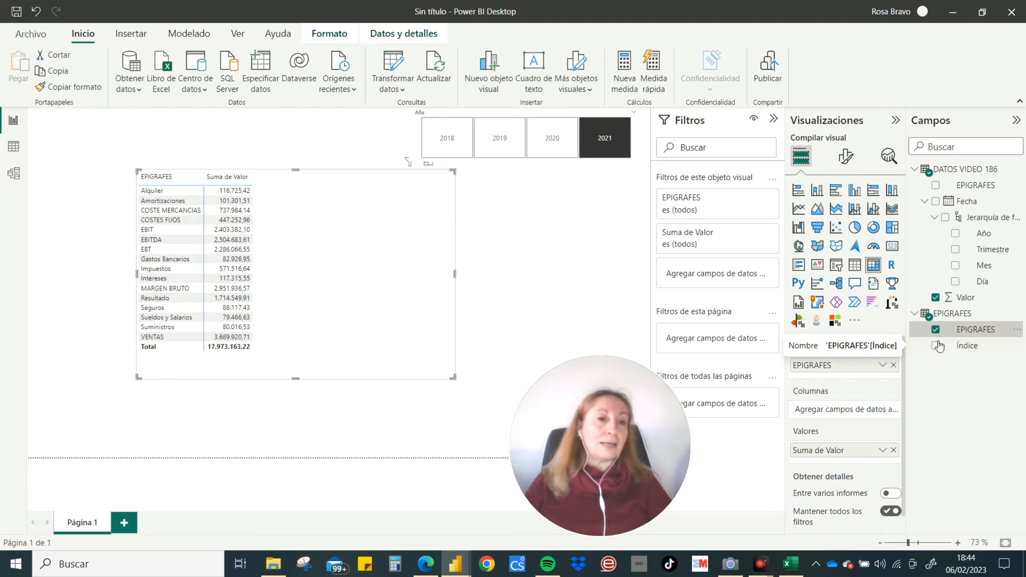
Sort the EPIGRAFES column of the EPIGRAFES table by the Índice column.
click(971, 332)
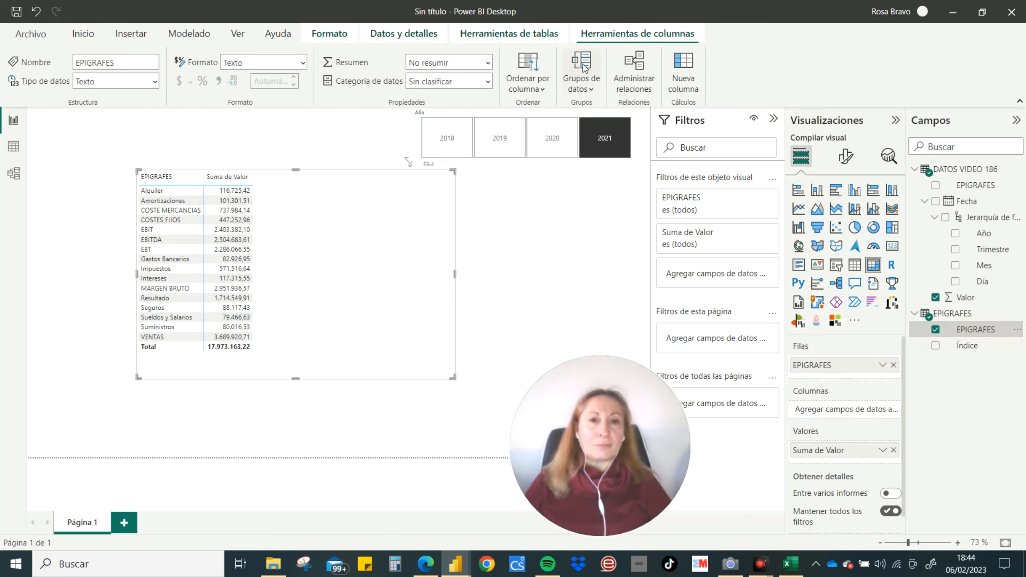
click(541, 91)
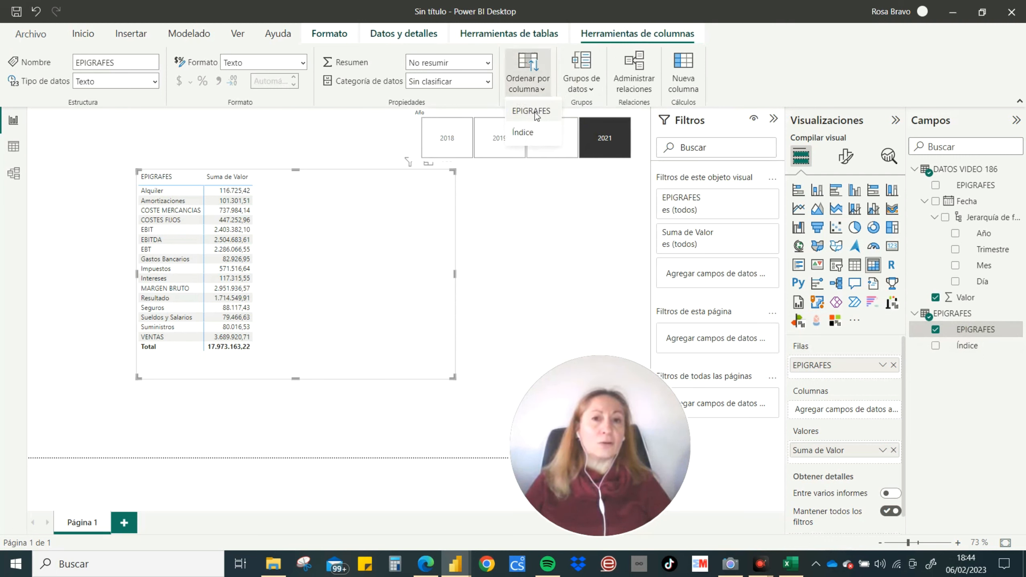
click(528, 132)
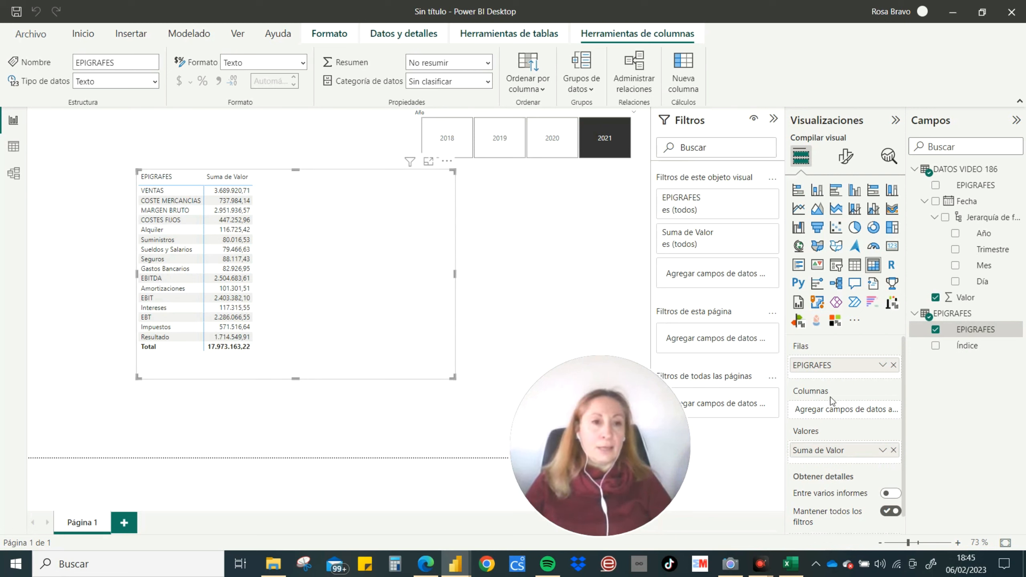
Remove Valor from the matrix and create the measure TOTAL = SUM('DATOS VIDEO 186'[Valor]) in the DATOS VIDEO 186 table.
click(938, 299)
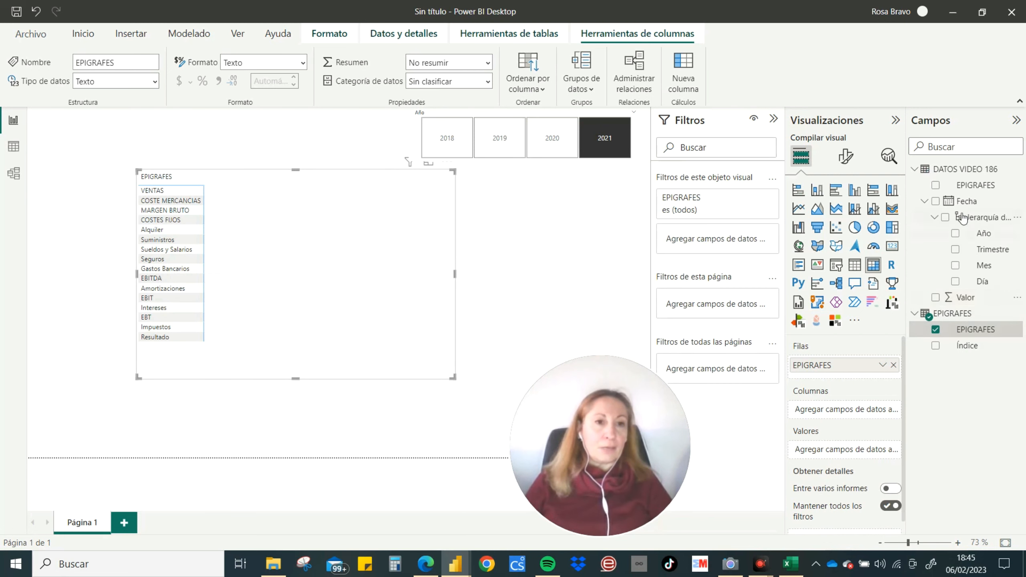
right_click(959, 171)
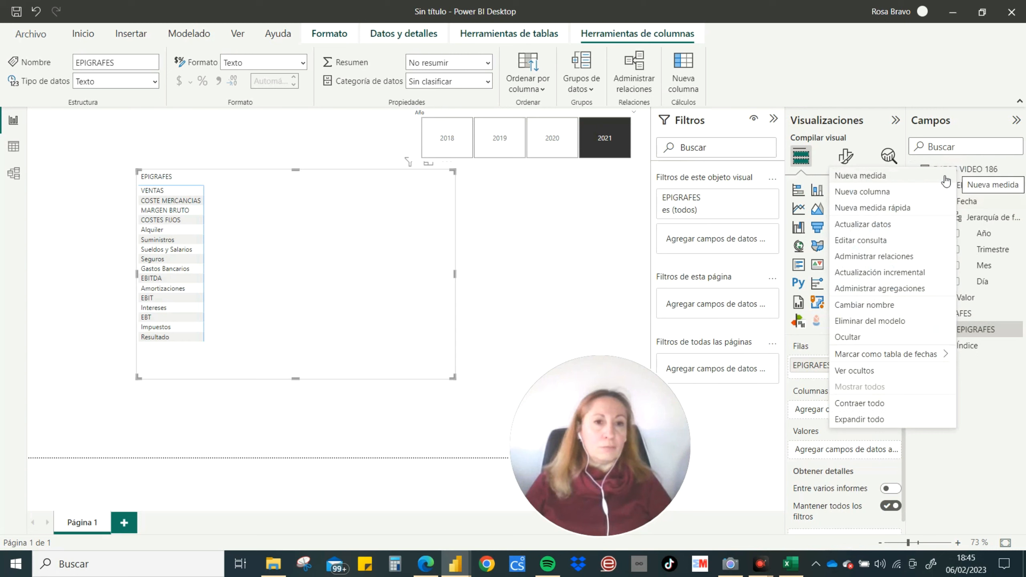
click(872, 176)
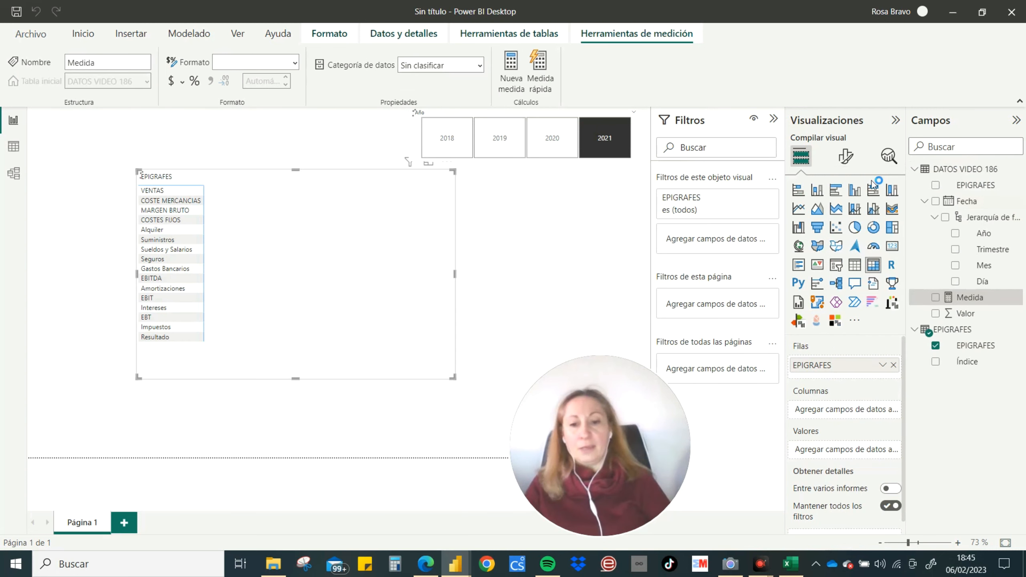
text(TOTAL)
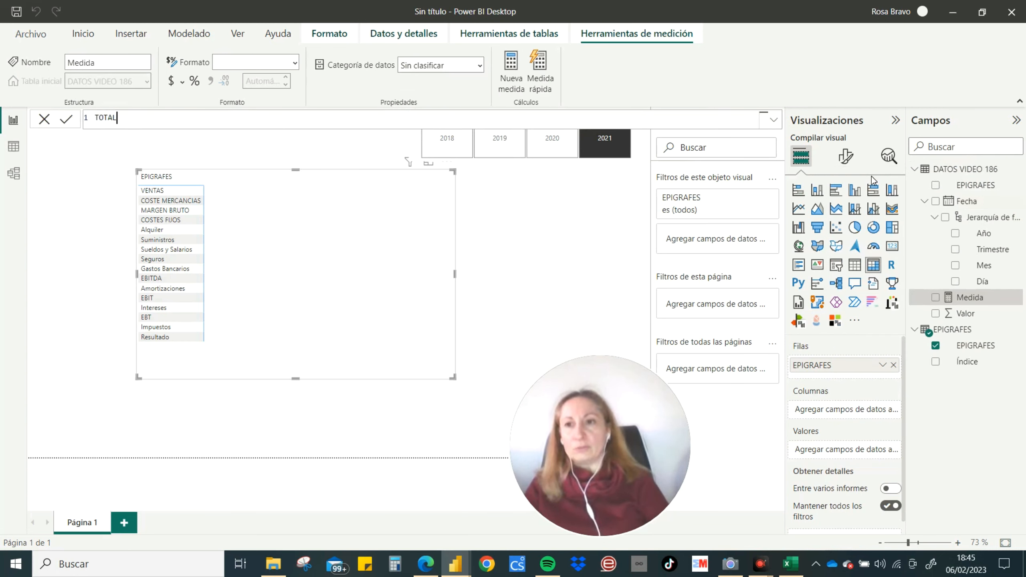
text(=SUM)
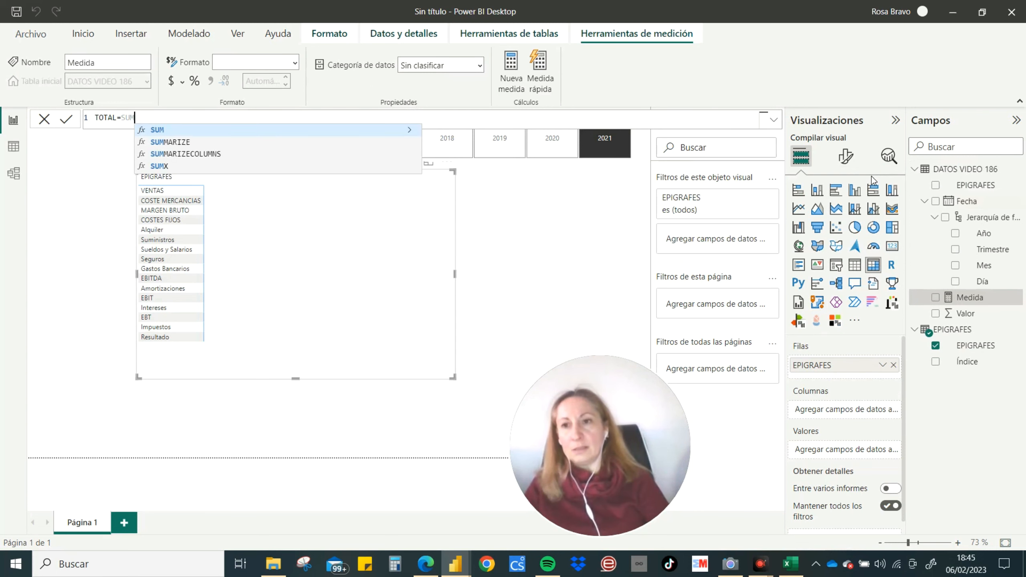
text(()
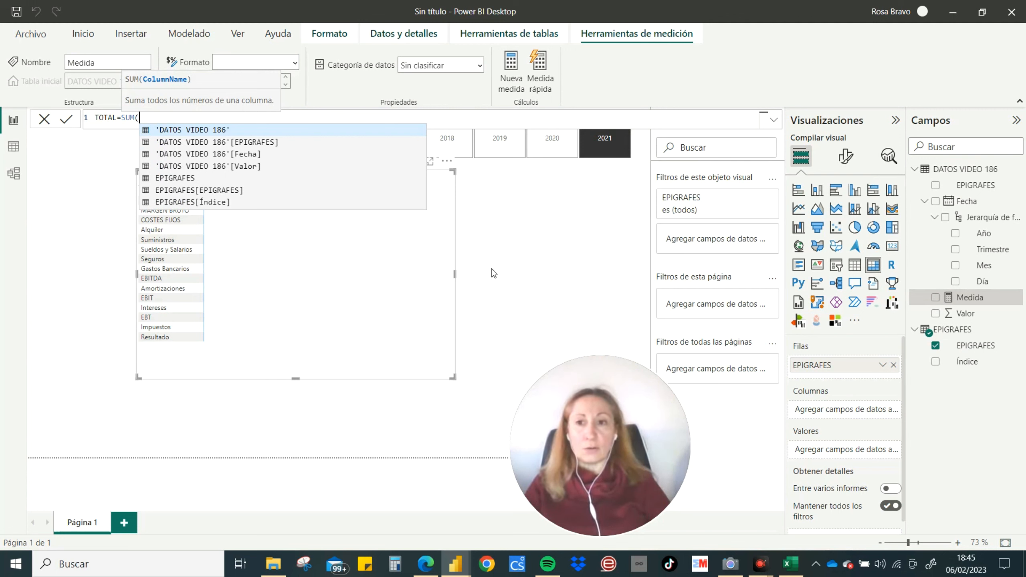
click(217, 166)
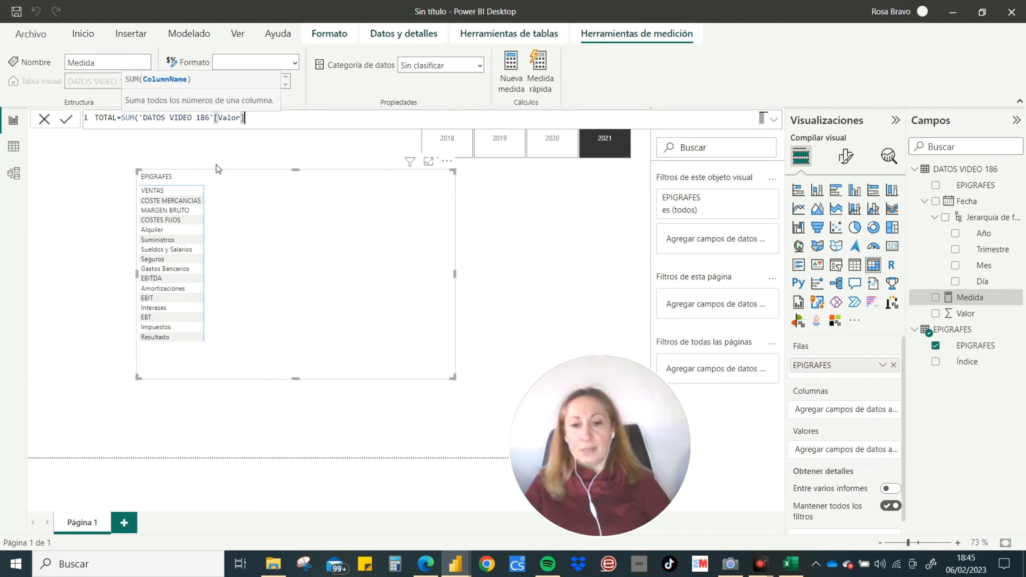
text())
key(Return)
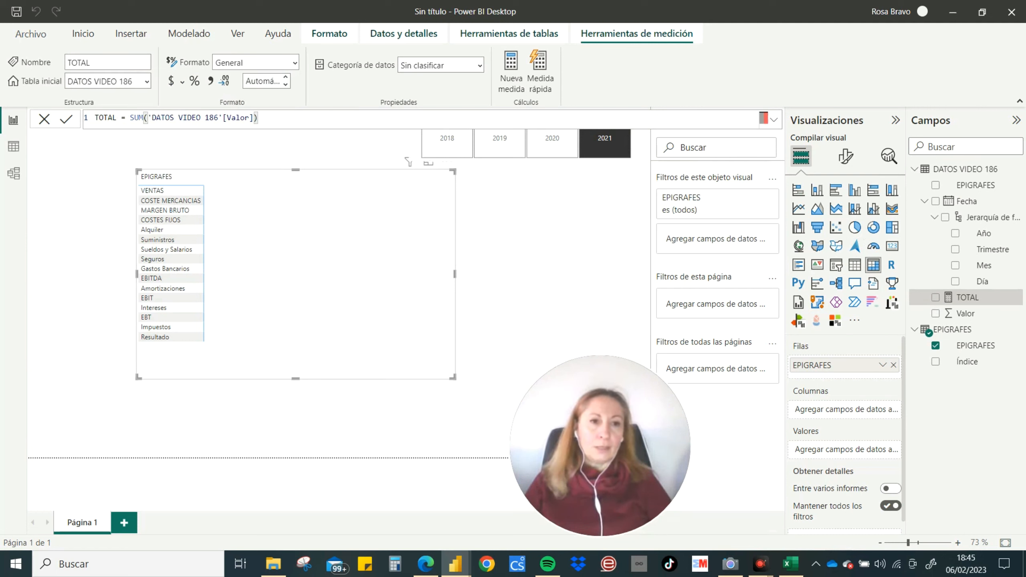
Format the TOTAL measure with a thousands separator and add it to the matrix values.
click(210, 81)
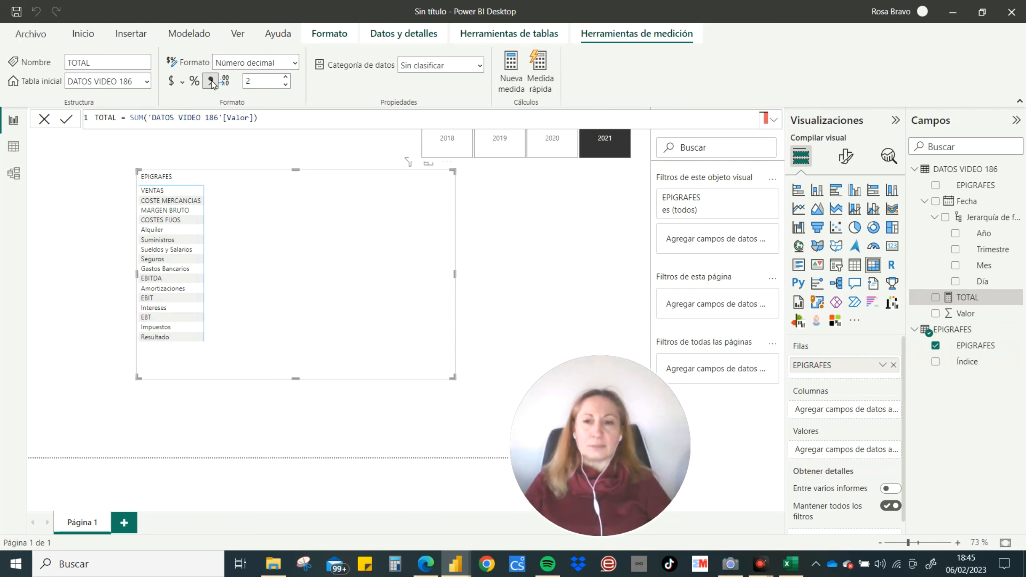
drag(983, 301, 852, 455)
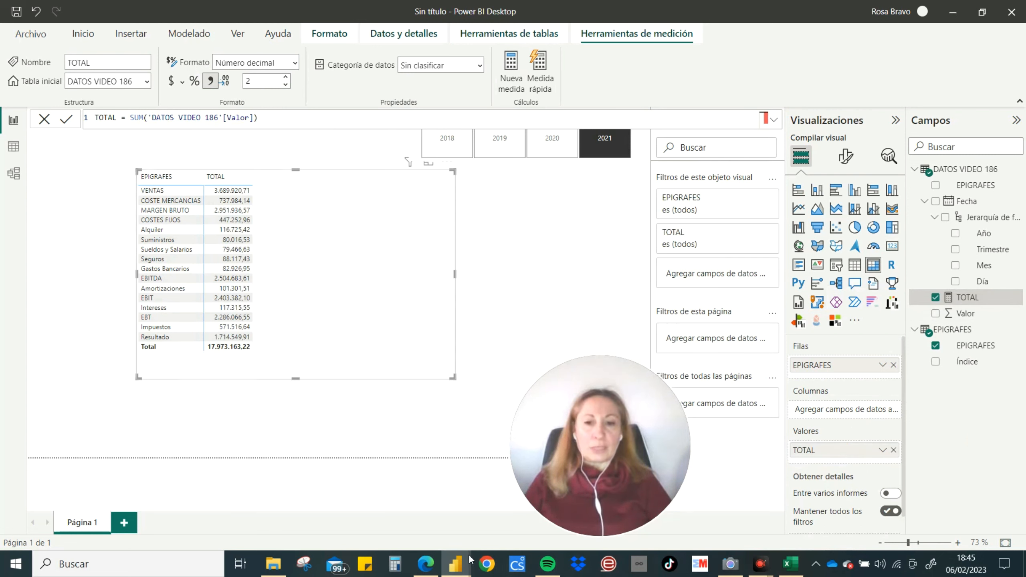
mouse_move(468, 560)
click(377, 495)
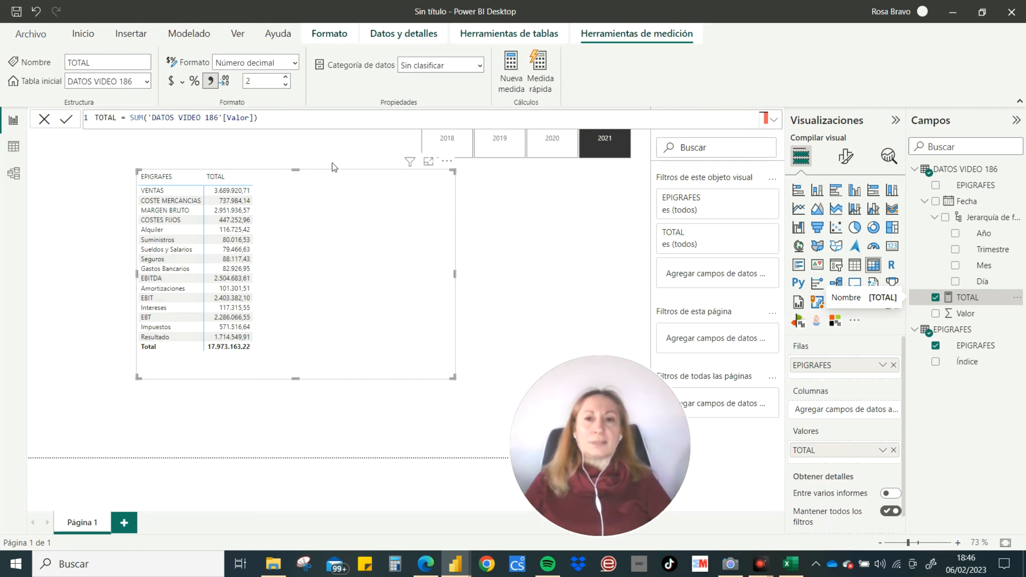
click(484, 186)
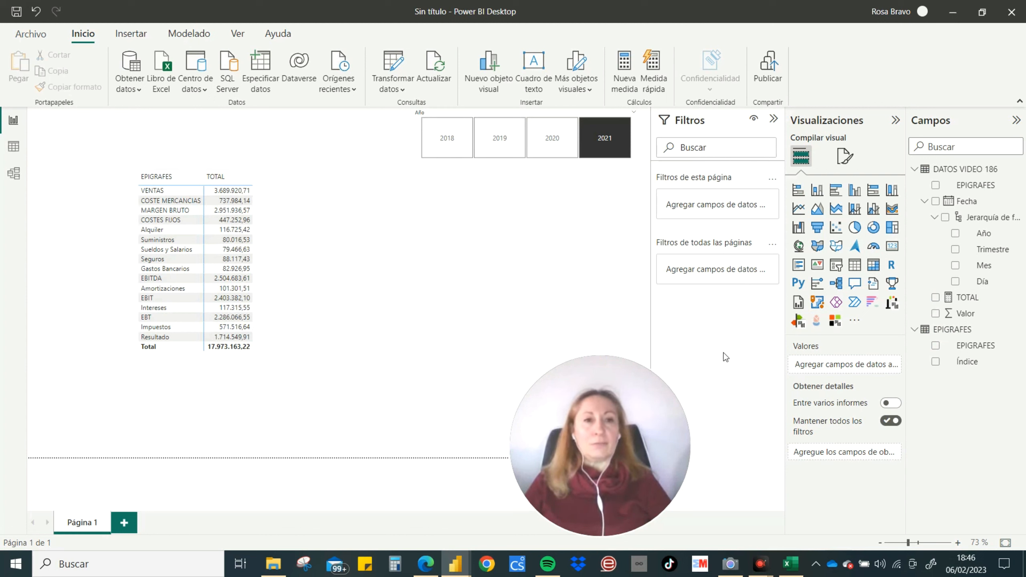
Create the calculated table CALENDARIO = CALENDARAUTO() and show its rows and fields in the data view.
click(970, 206)
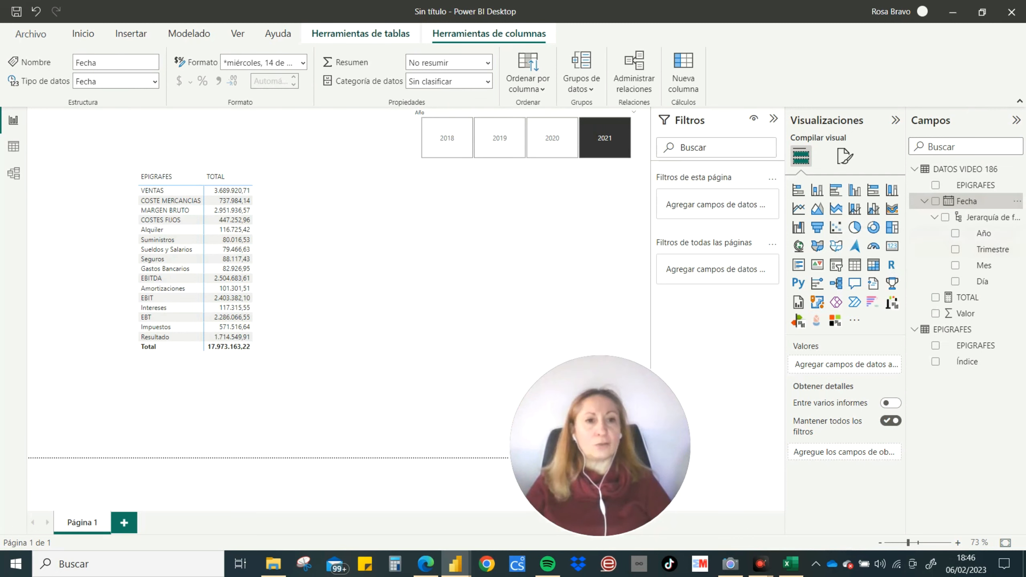
click(189, 33)
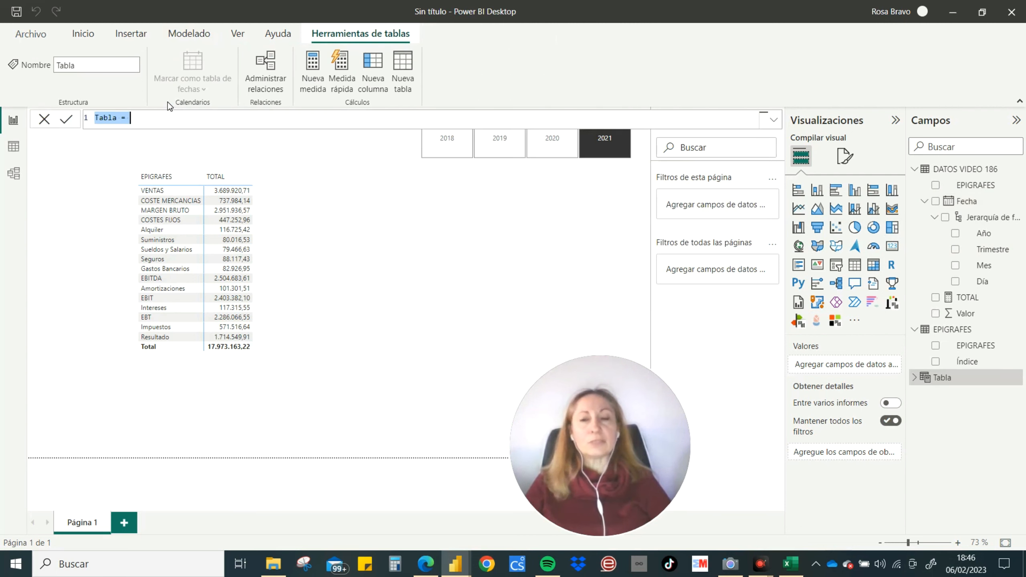
key(BackSpace)
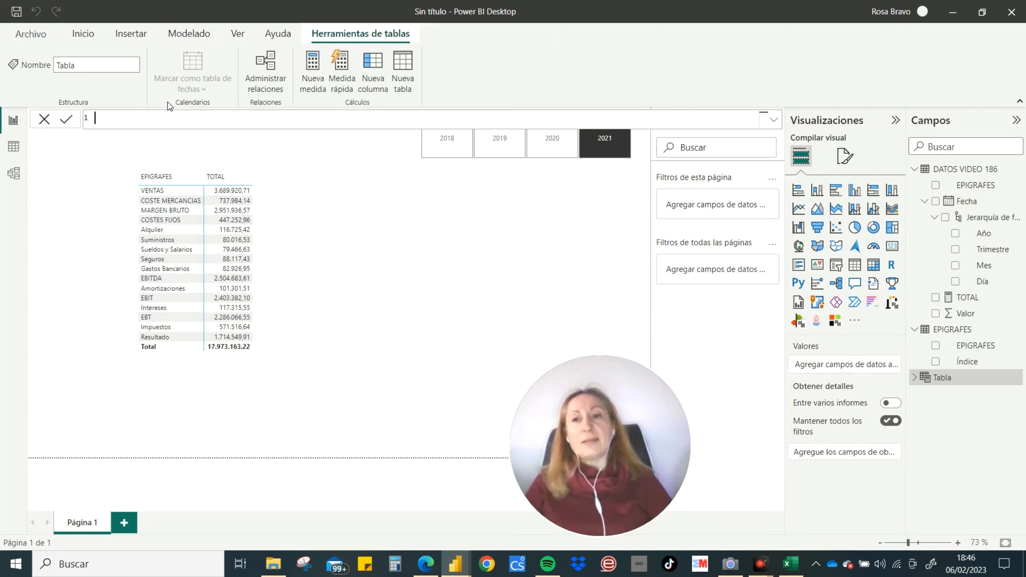
text(CALENDARIO)
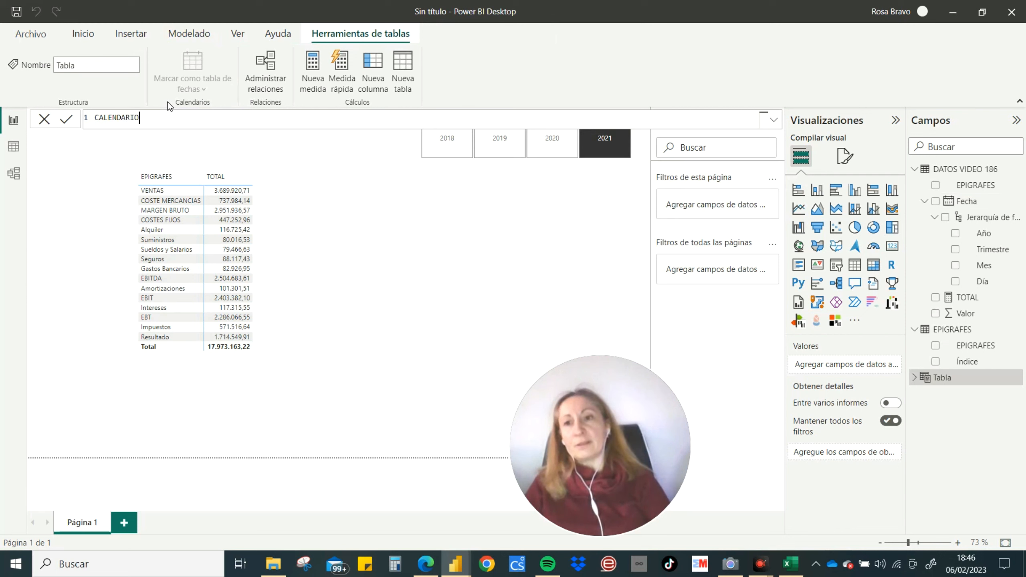
text(=)
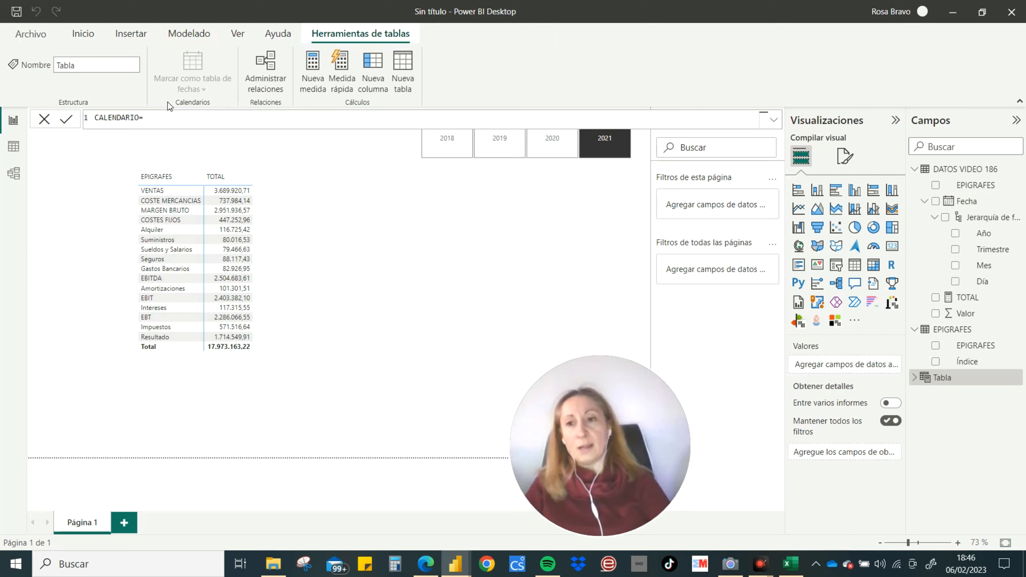
text(CALENDA)
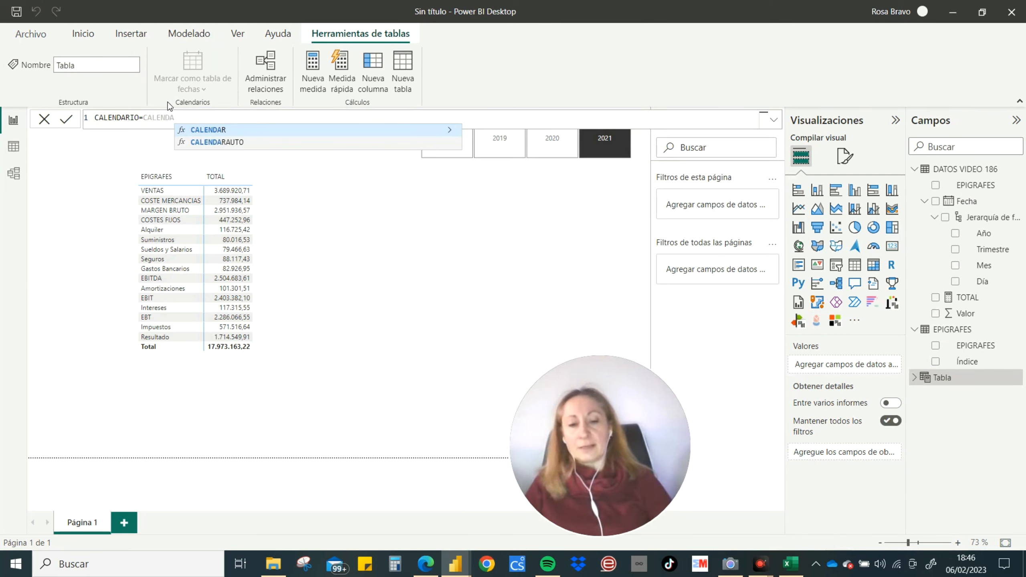
key(Down)
key(Tab)
text())
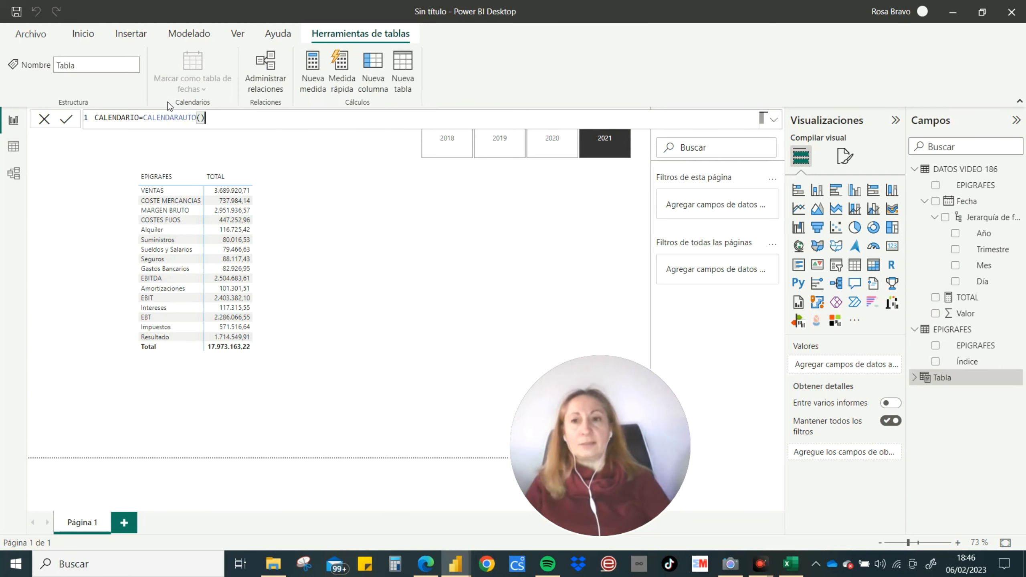
click(13, 146)
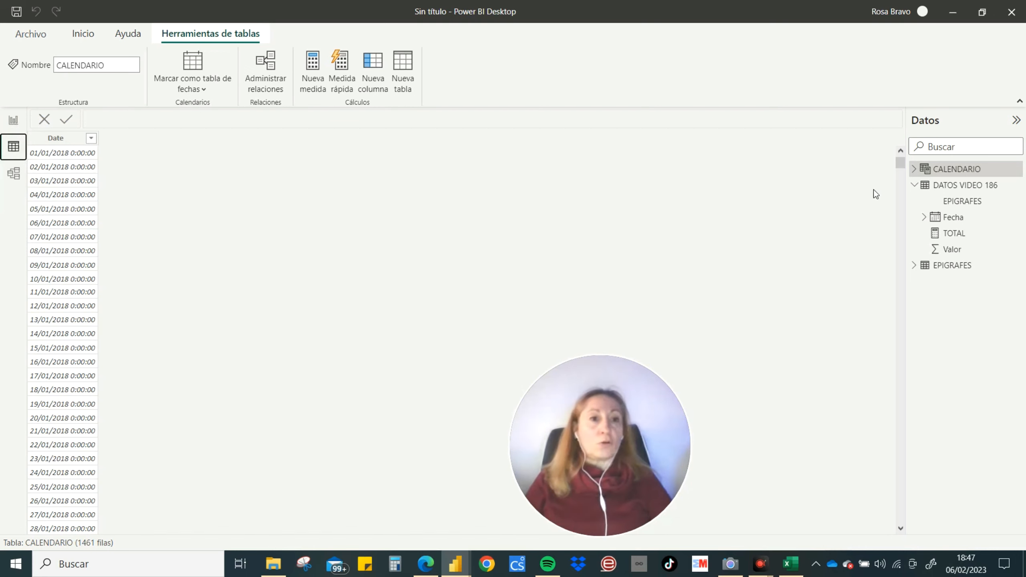
click(914, 169)
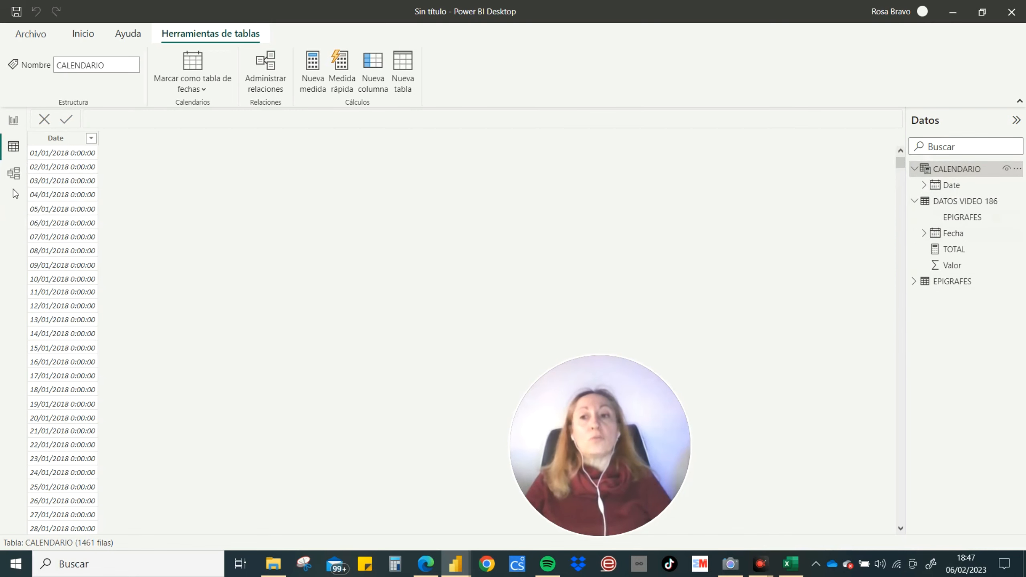
In the model view, place CALENDARIO below EPIGRAFES and relate its Date column to Fecha in DATOS VIDEO 186.
click(12, 175)
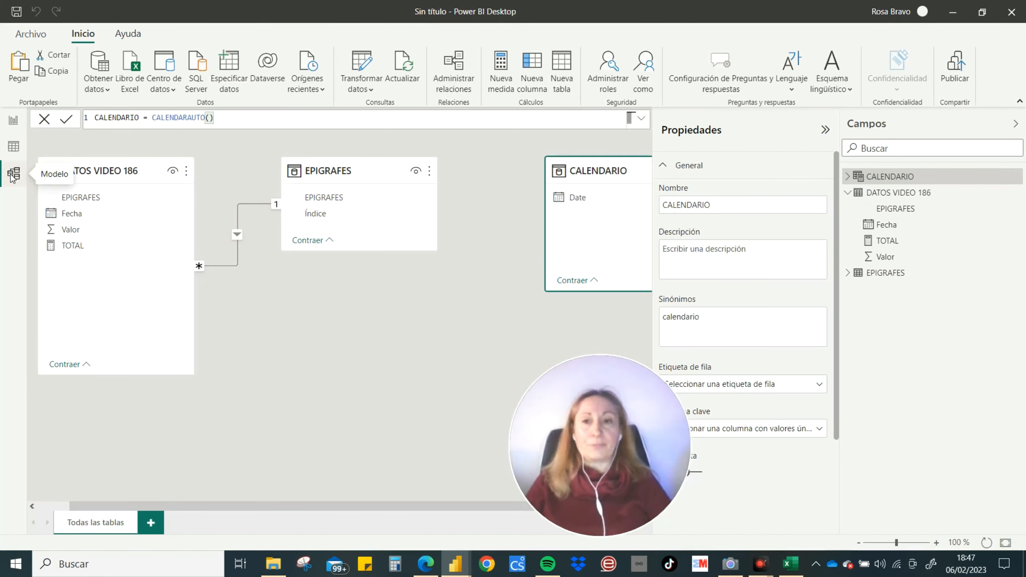
click(825, 129)
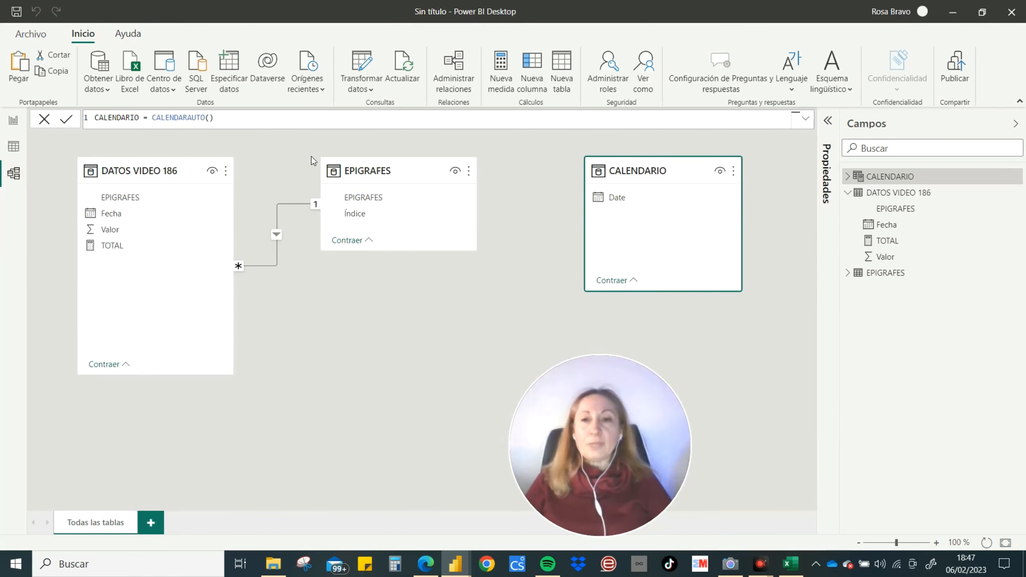
drag(684, 182, 421, 308)
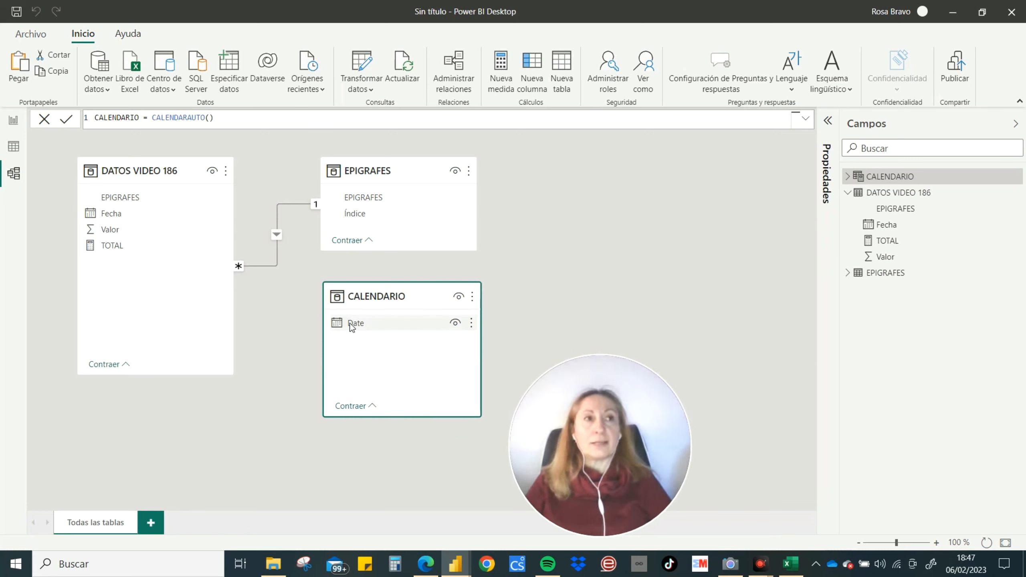
drag(347, 327, 117, 219)
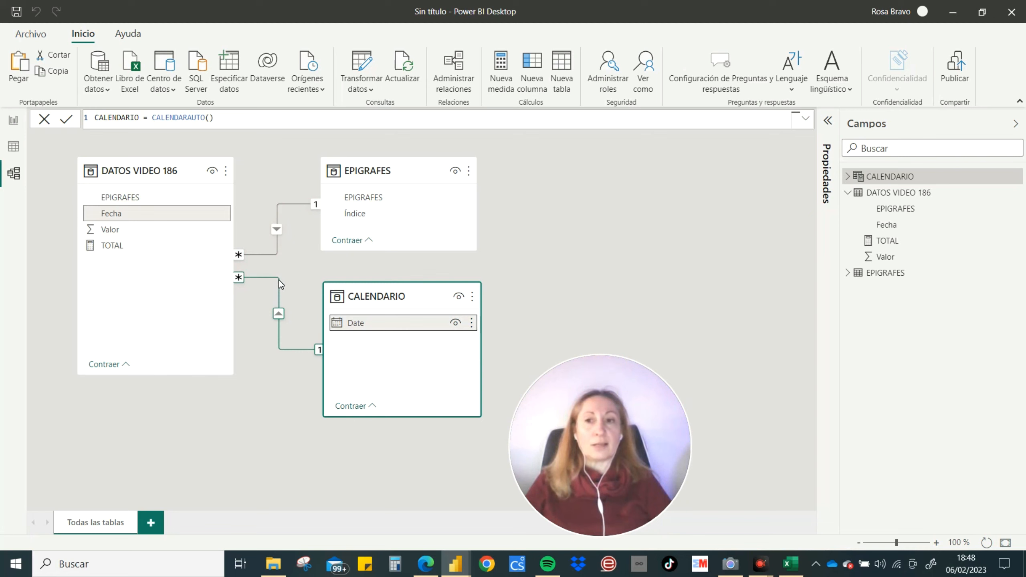
Return to the report view and lower the matrix's top edge slightly to leave more room below the slicer.
click(13, 119)
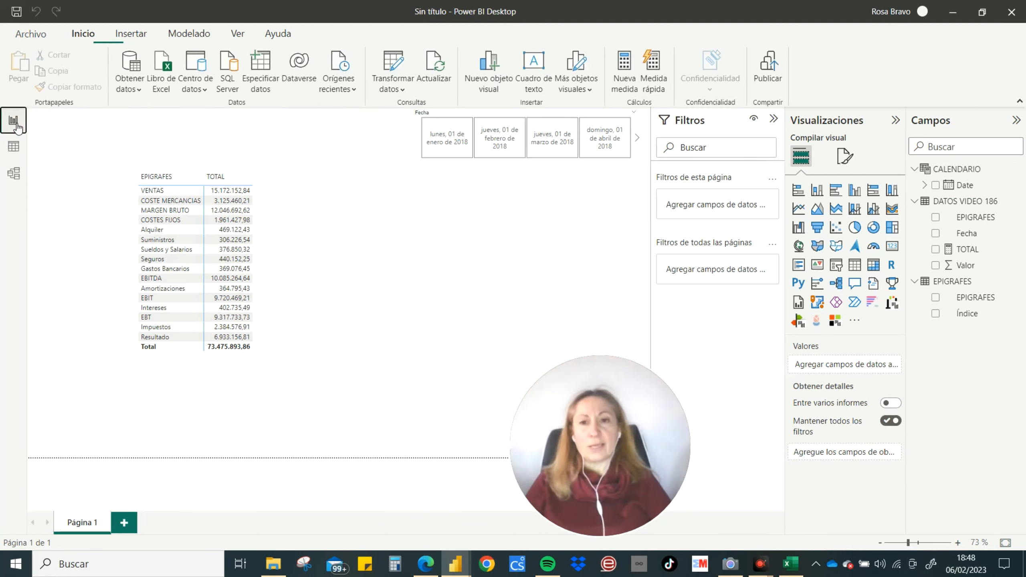
click(283, 191)
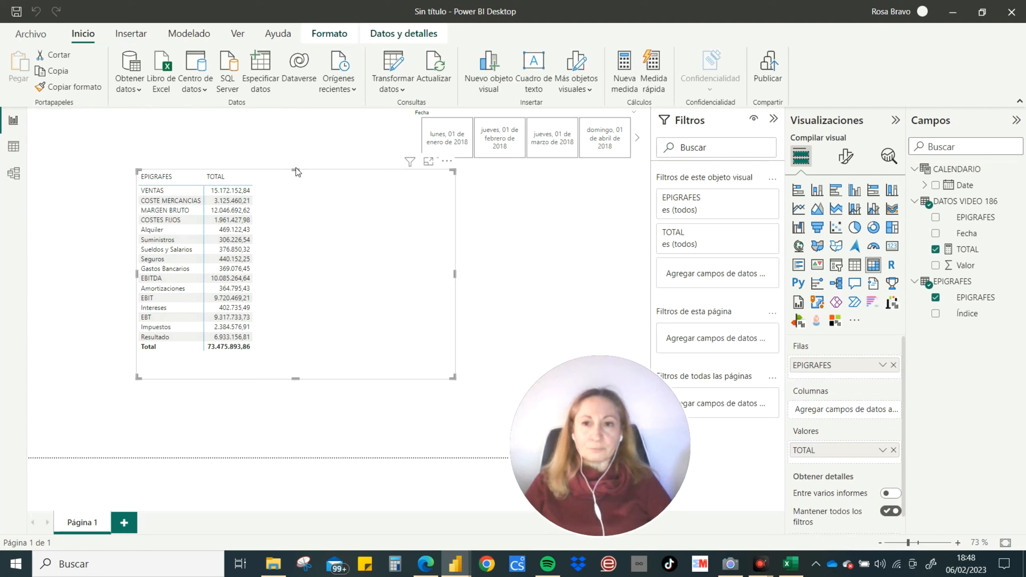
drag(296, 170, 298, 185)
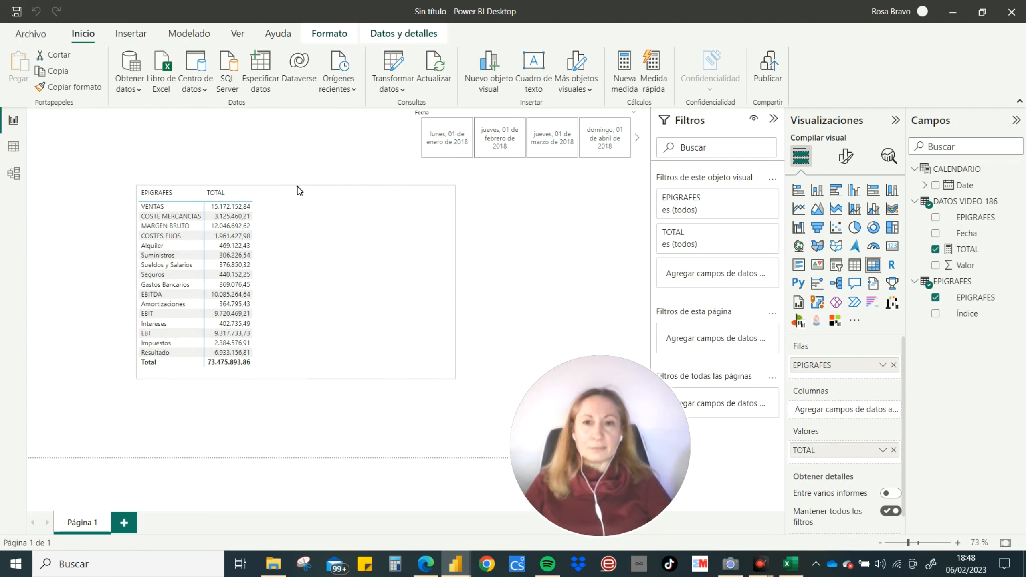
Replace the slicer's Fecha field with Año from the Date hierarchy of the CALENDARIO table.
click(532, 111)
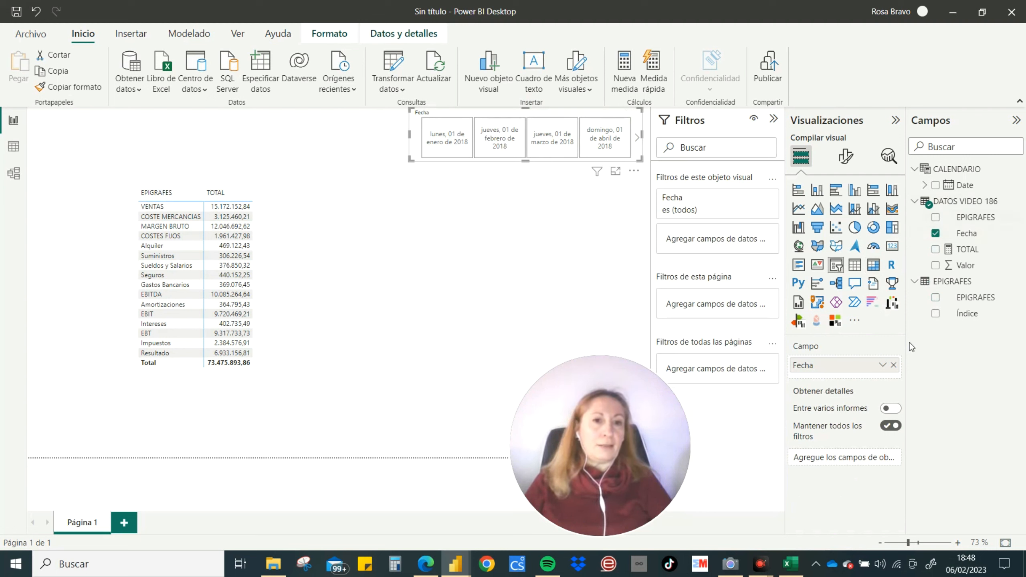
click(892, 365)
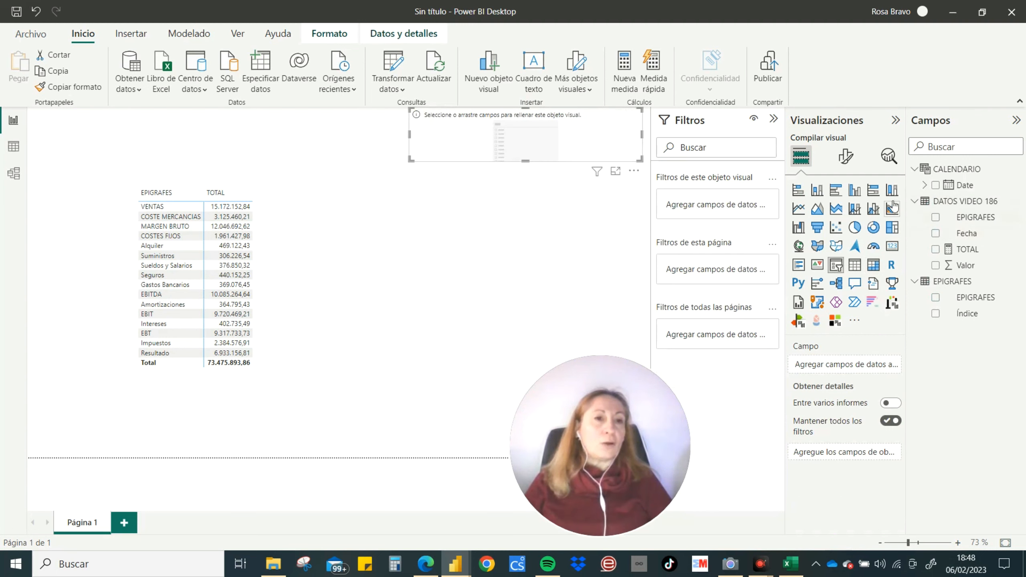
click(915, 170)
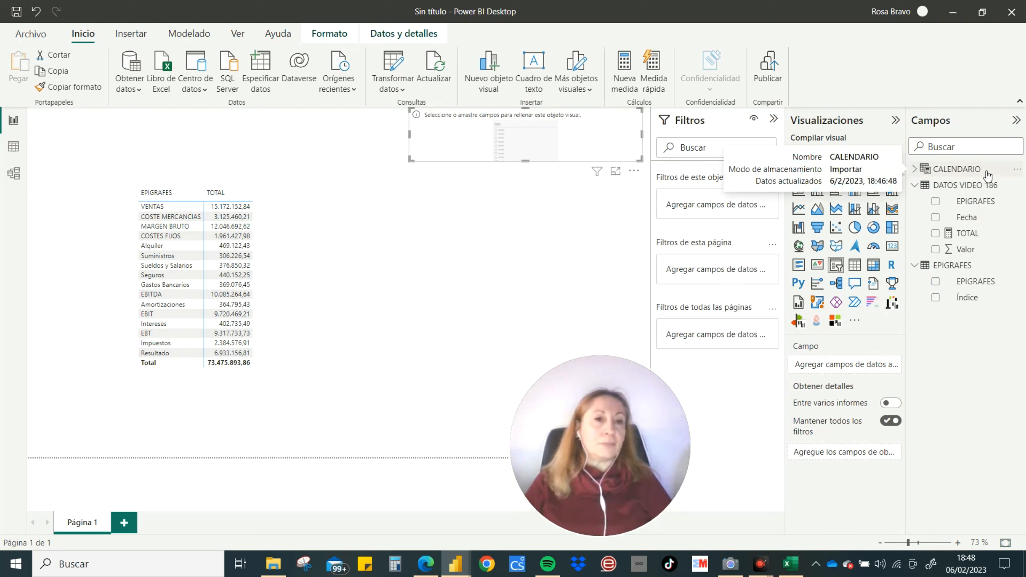
click(916, 169)
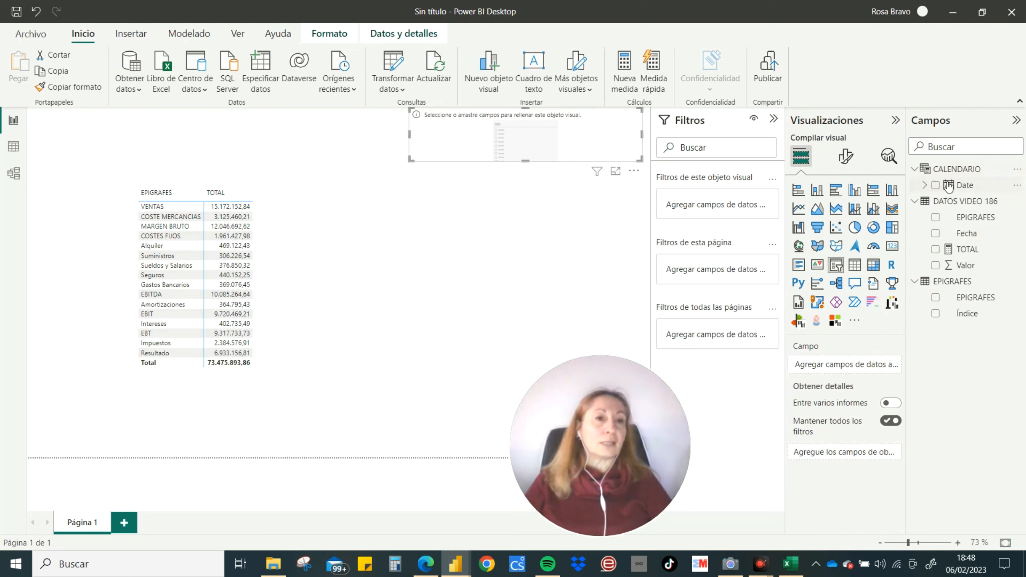
click(924, 185)
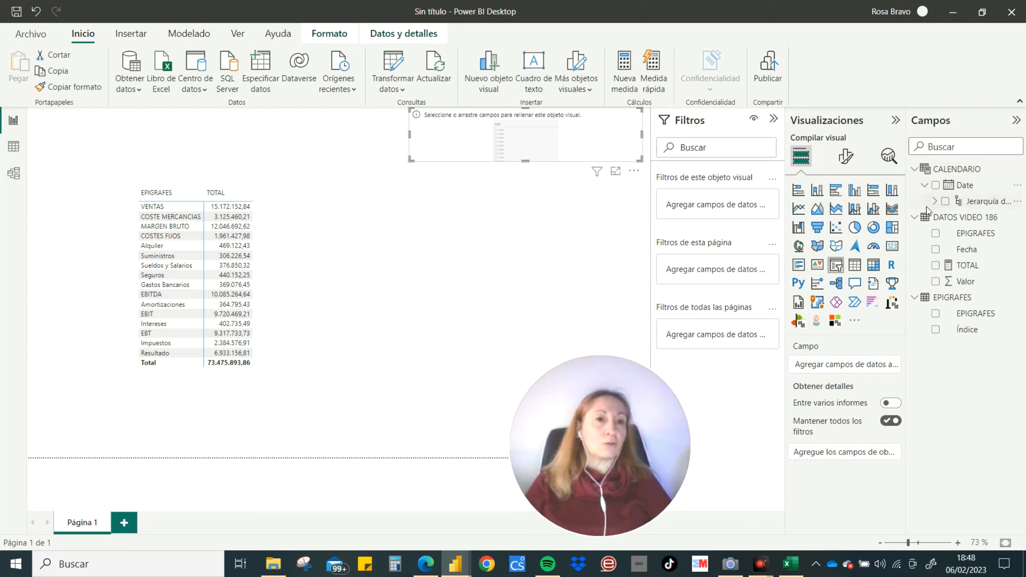
click(936, 201)
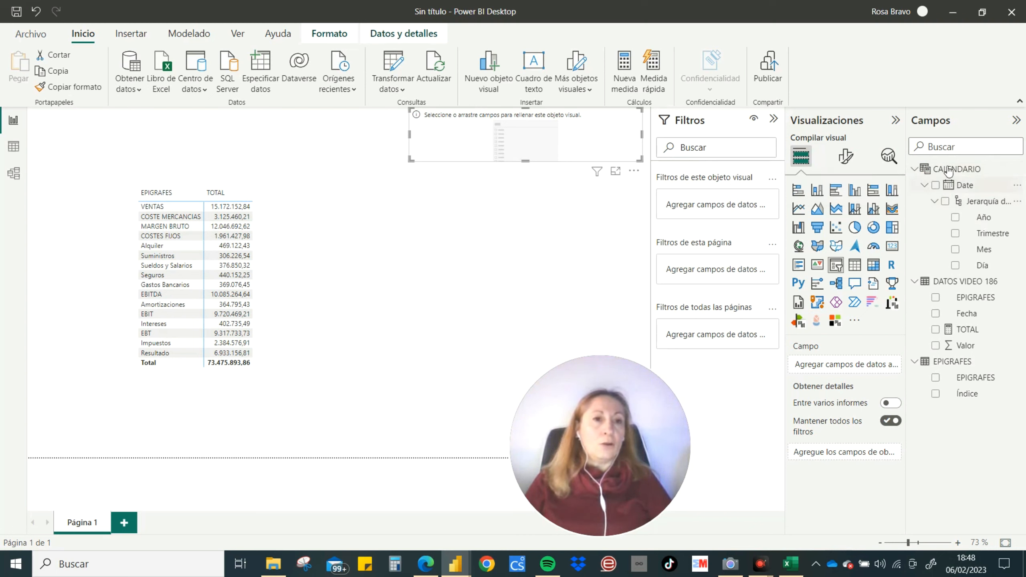
drag(983, 222, 863, 370)
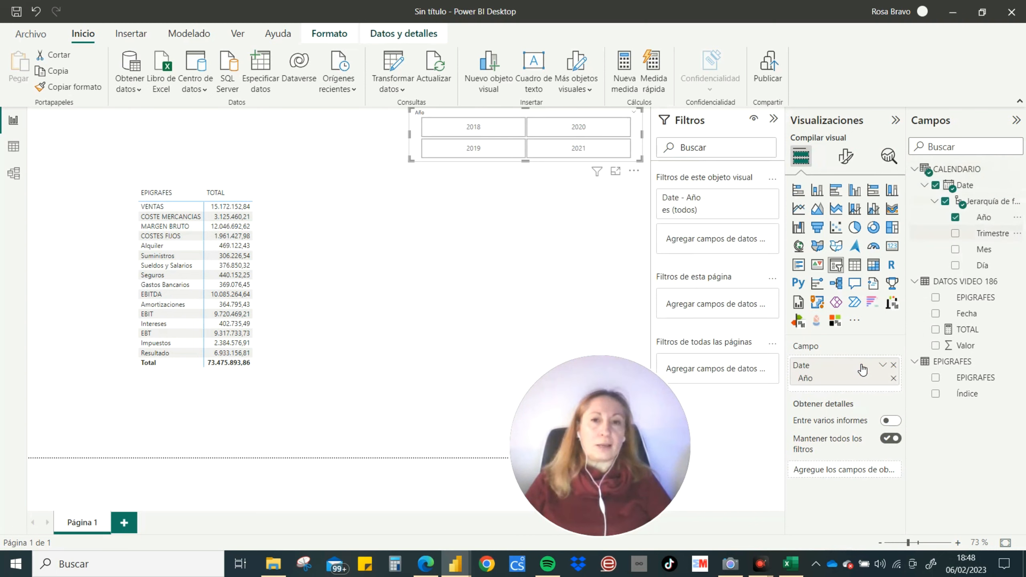
Reduce the year slicer's height so its buttons fit in one row, and filter the matrix by different years, finishing with 2021.
drag(527, 165, 524, 142)
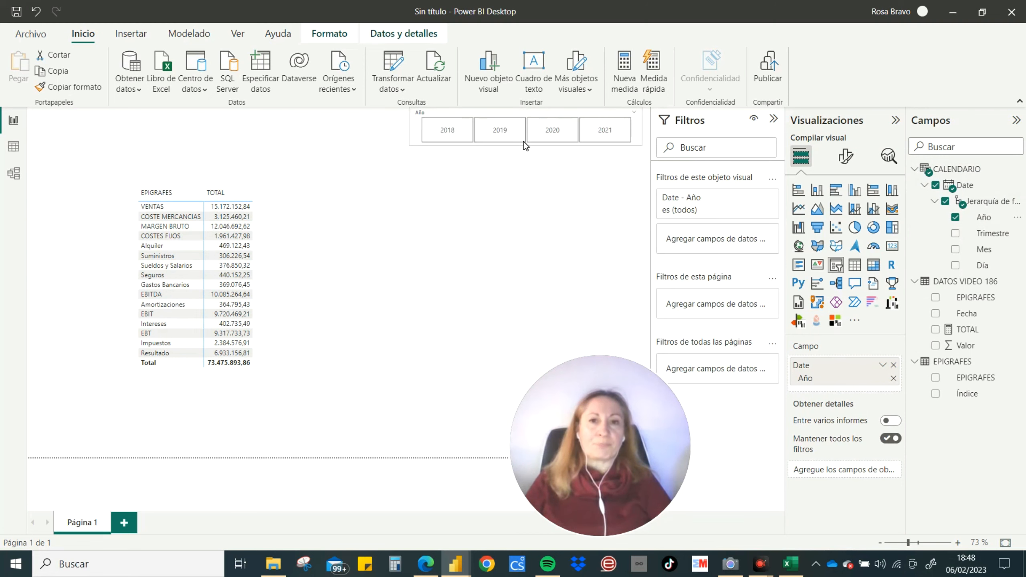
click(497, 133)
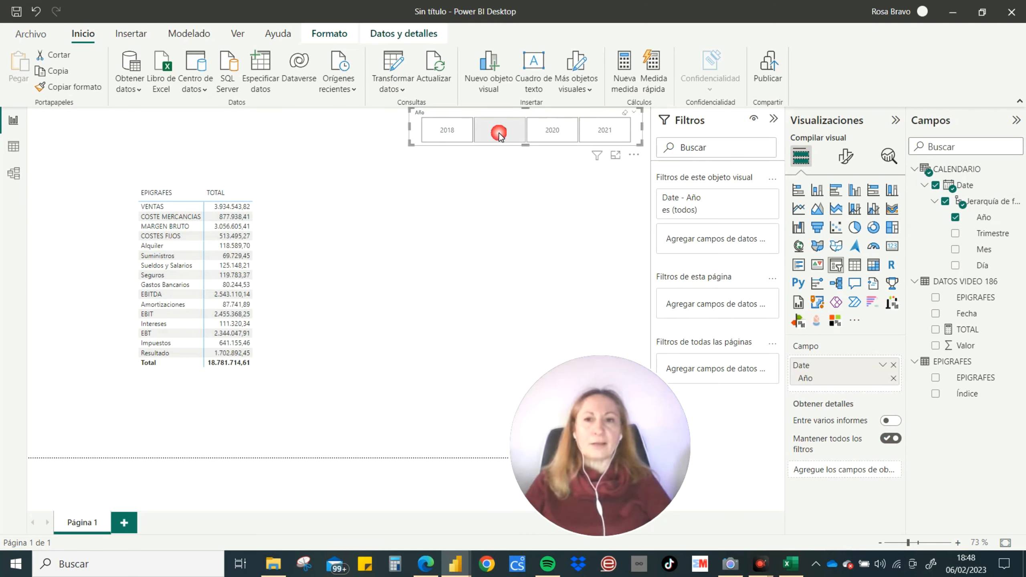
click(582, 138)
click(600, 135)
click(479, 131)
click(465, 131)
click(483, 131)
click(548, 138)
click(610, 136)
Switch to the PRUEBA POWER BI MODELO report, filter it by 2019 to examine TOTAL against TOTAL PY, and return to the untitled report.
mouse_move(455, 564)
click(418, 503)
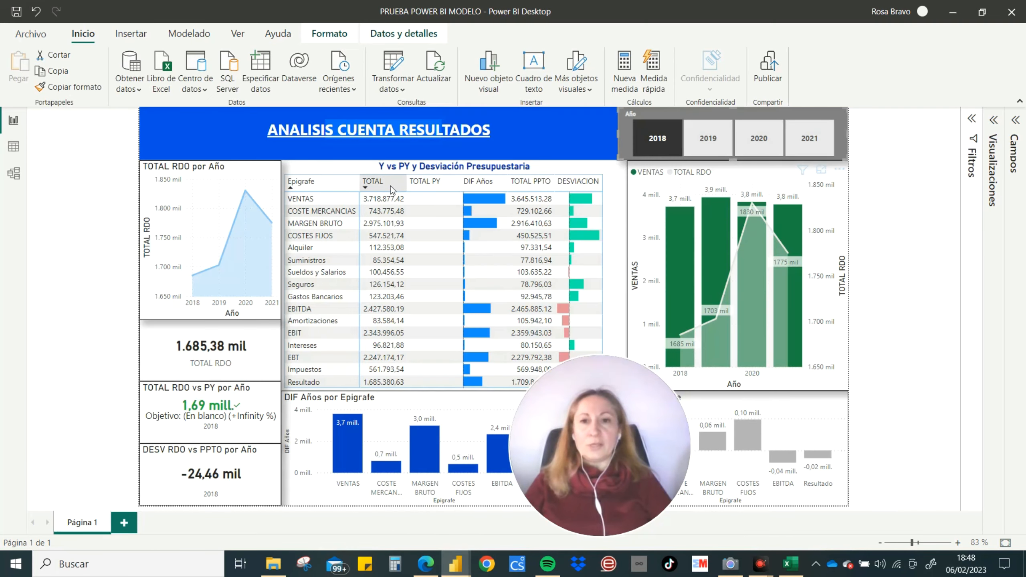
click(712, 135)
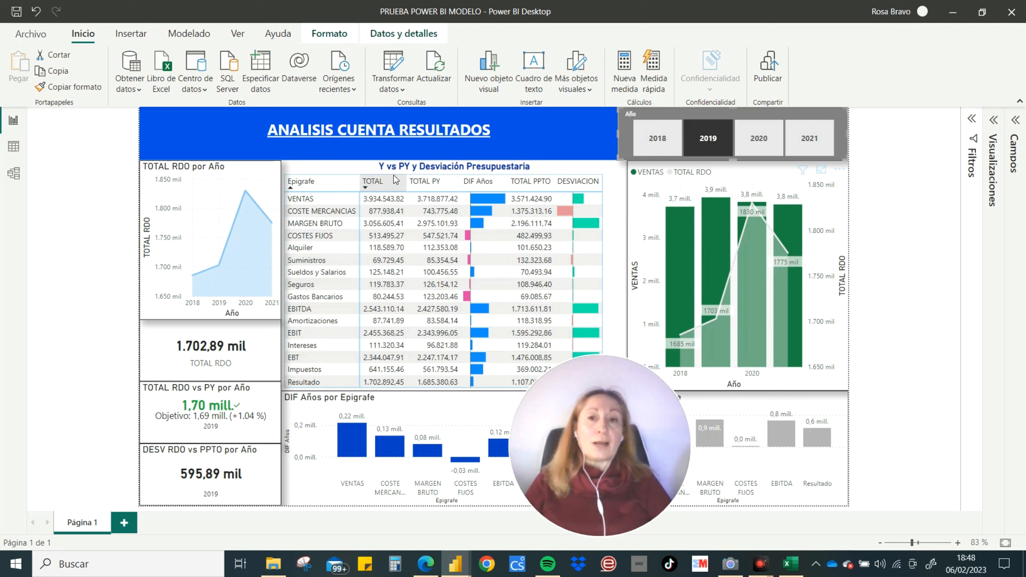
click(709, 141)
mouse_move(457, 563)
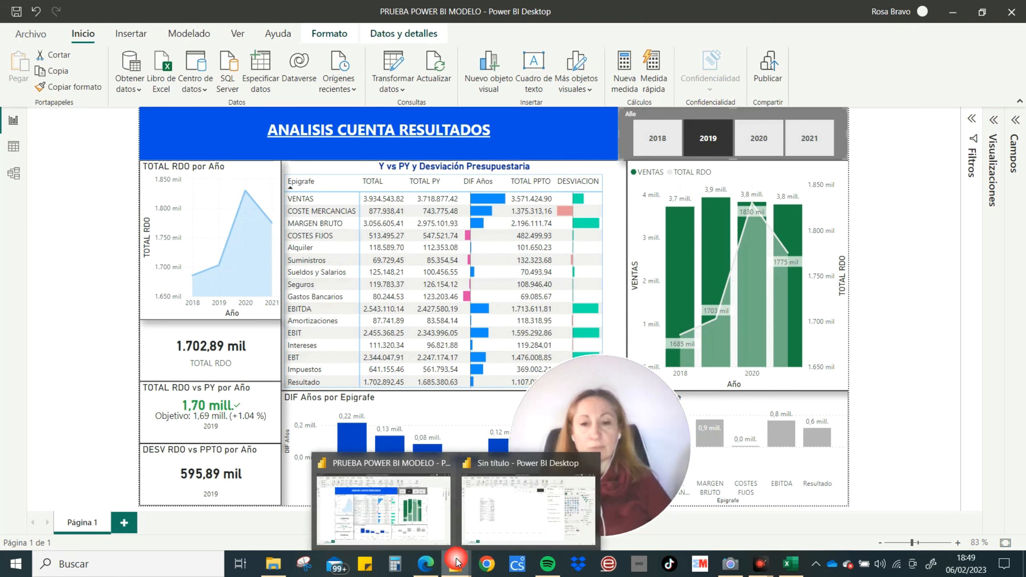
click(521, 469)
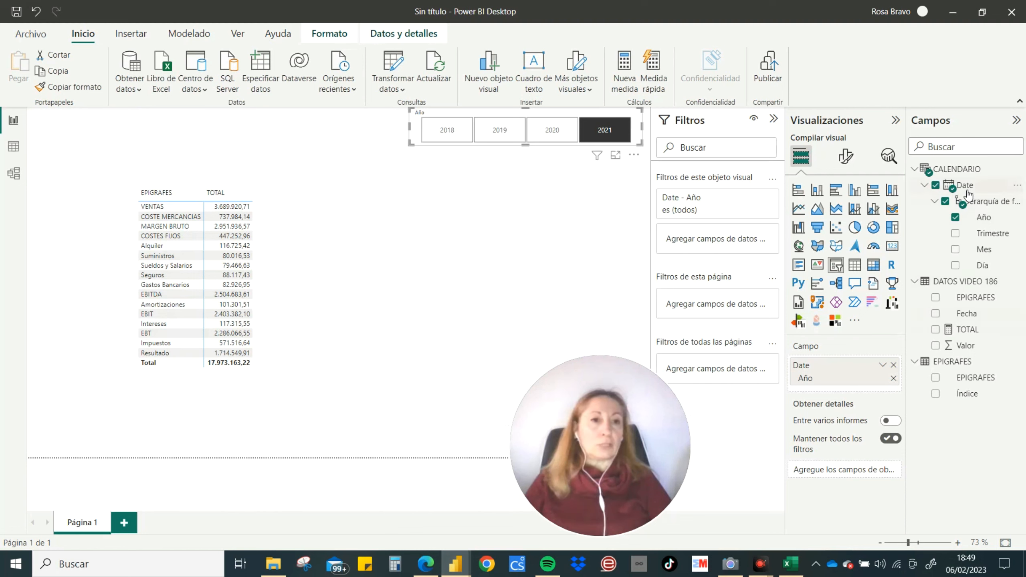
Add a new measure to DATOS VIDEO 186 named TOTAL PY, starting its formula with CALCULATE([TOTAL],.
click(954, 285)
right_click(953, 285)
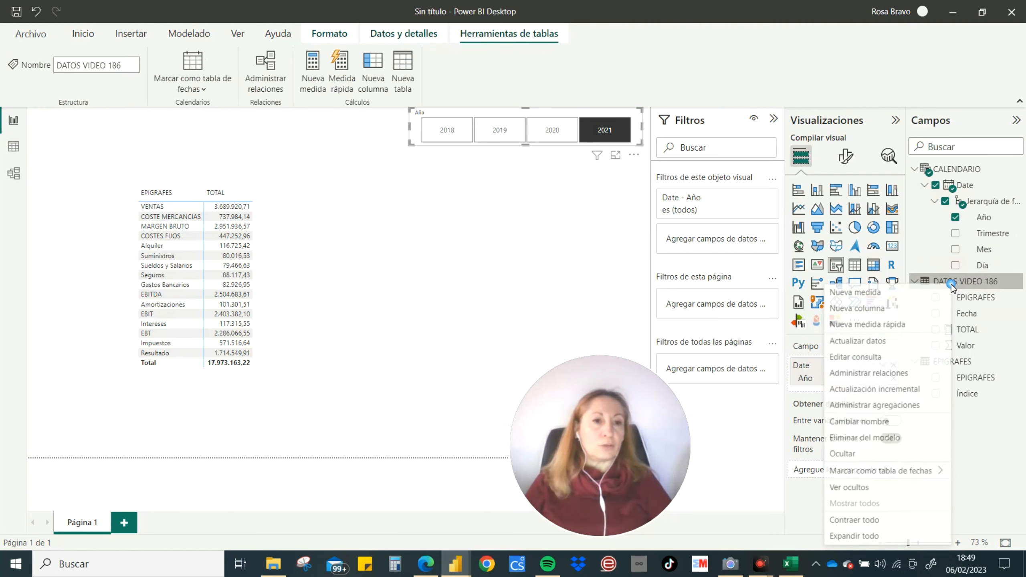
click(863, 297)
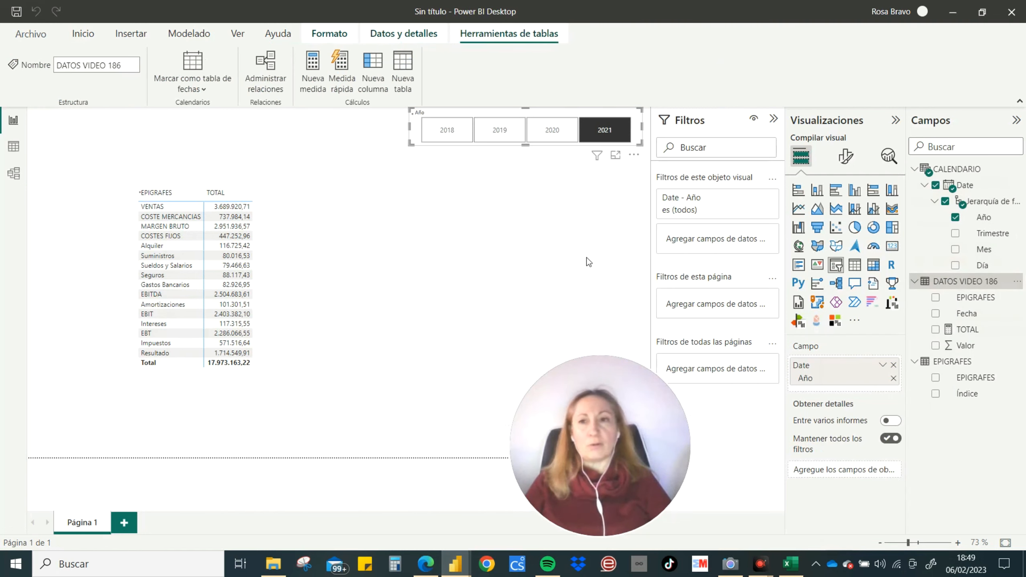
text(TO)
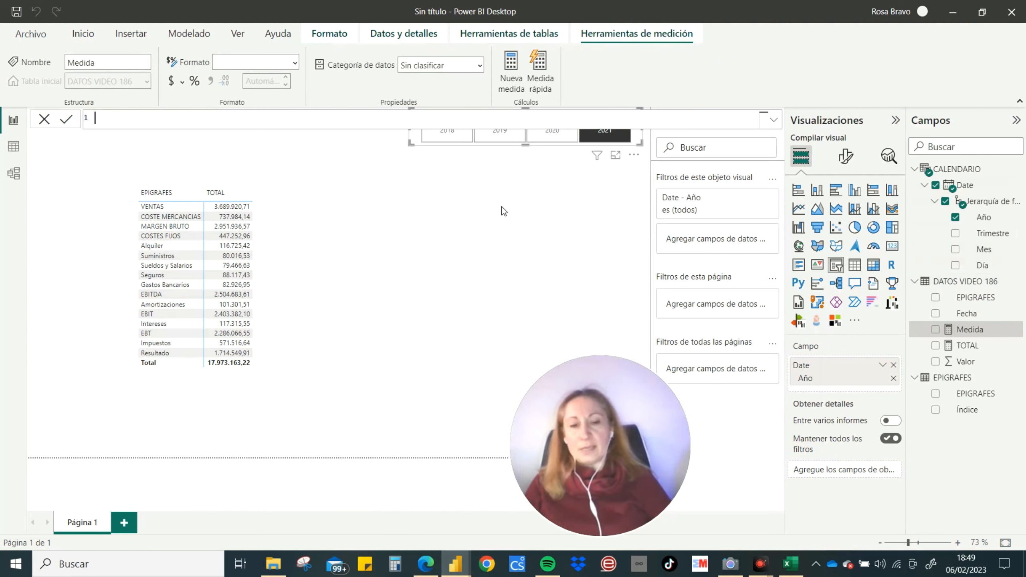
text(TAL PY)
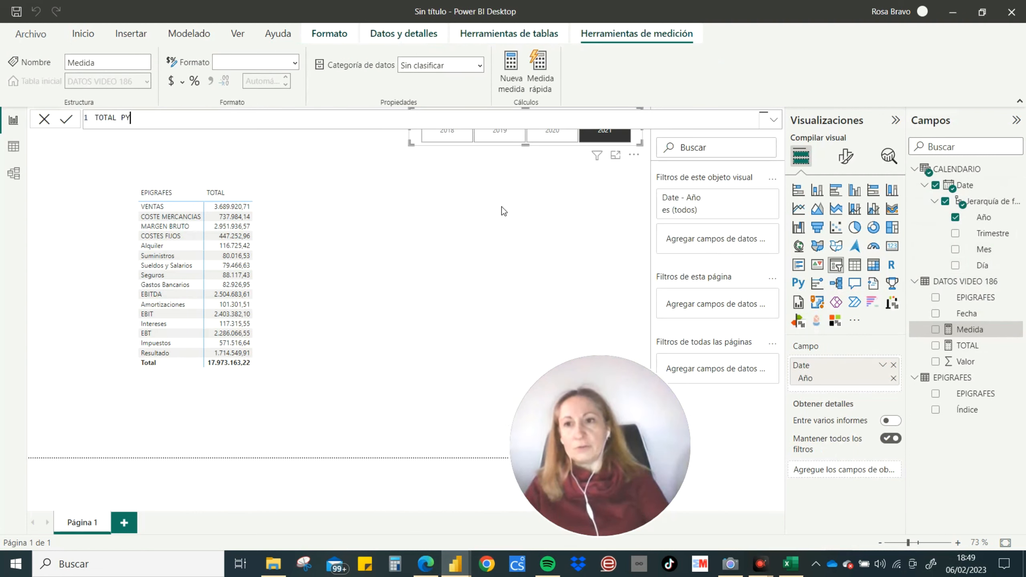
text(=)
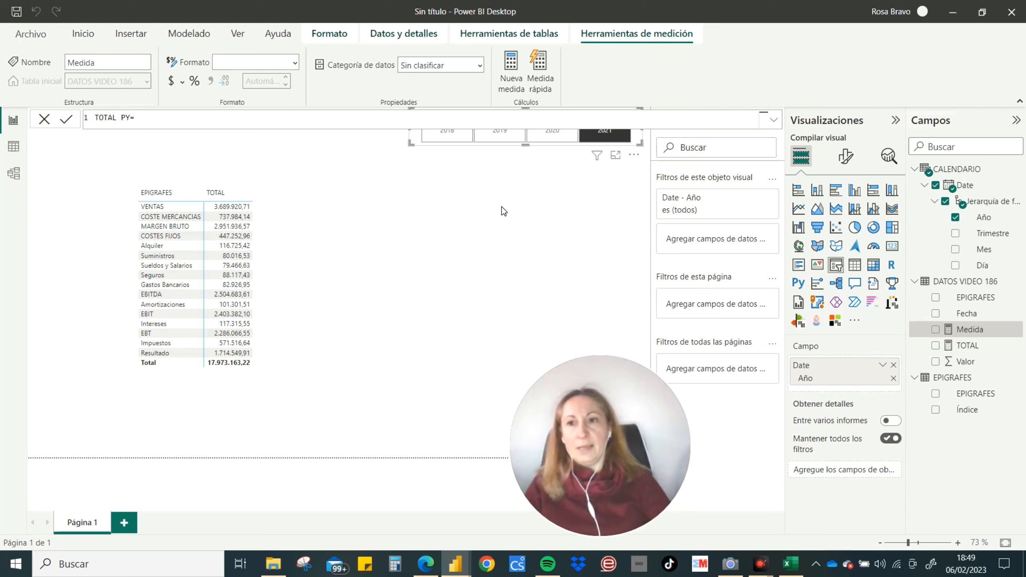
text(CALCULATE()
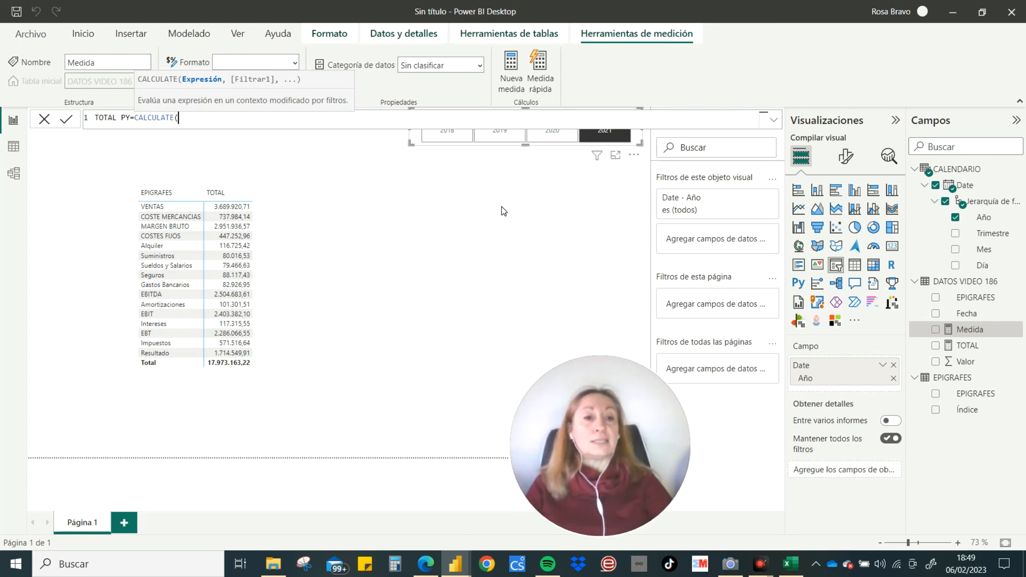
text([TOTAL])
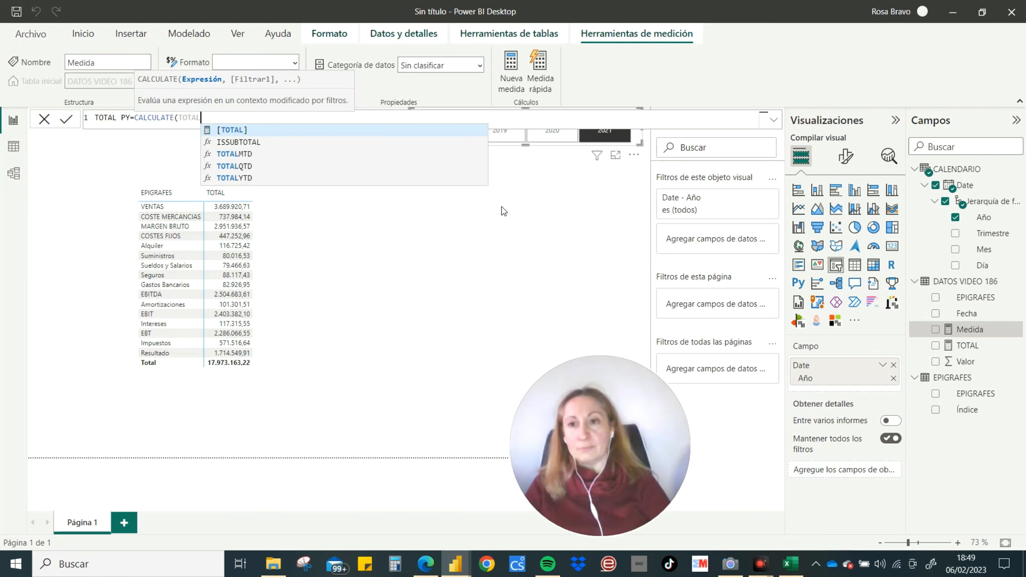
key(Tab)
text(,)
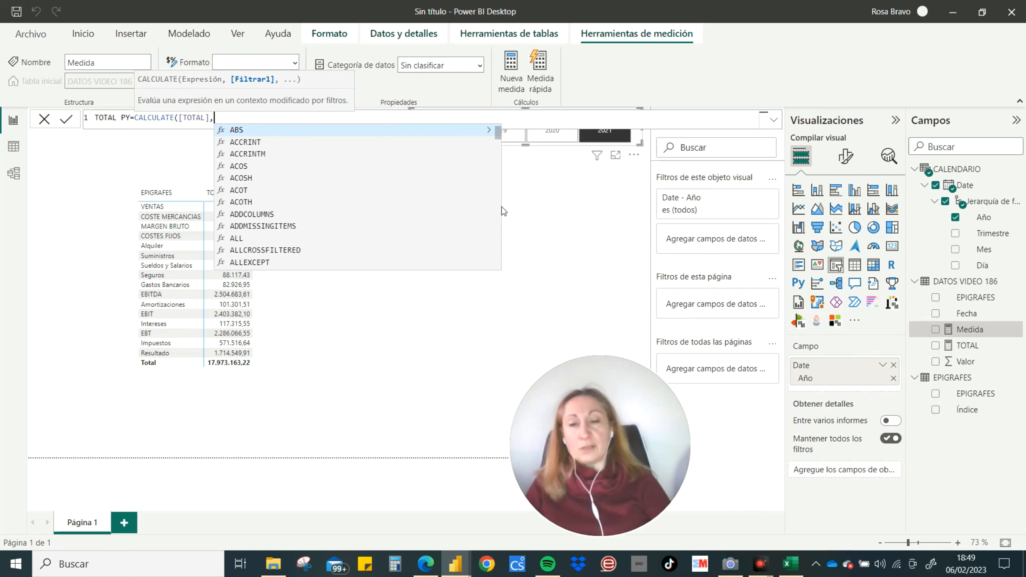
Complete the TOTAL PY formula with the filter SAMEPERIODLASTYEAR(CALENDARIO[Date].[Date]) and commit the measure.
text(SAM)
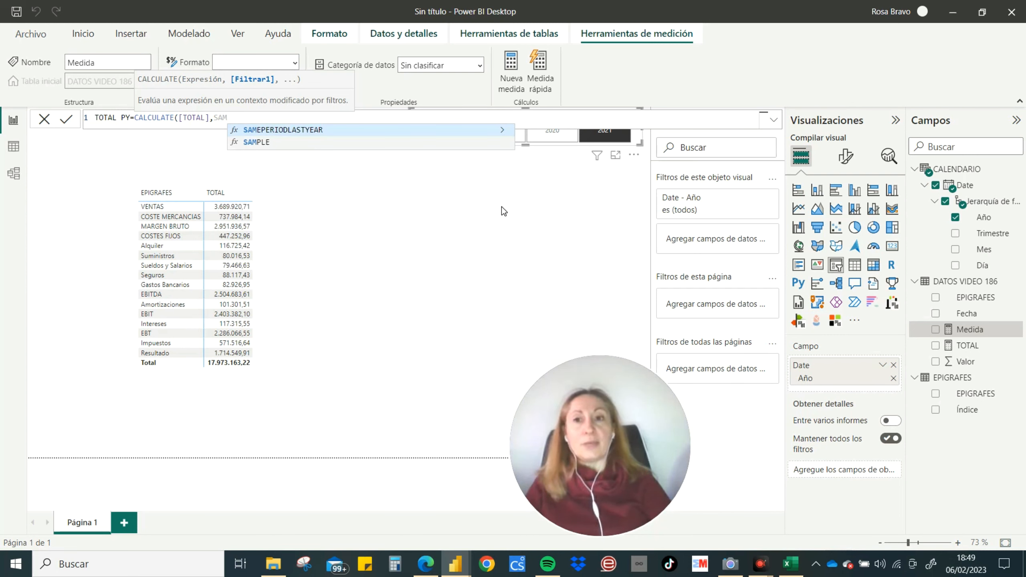
key(Tab)
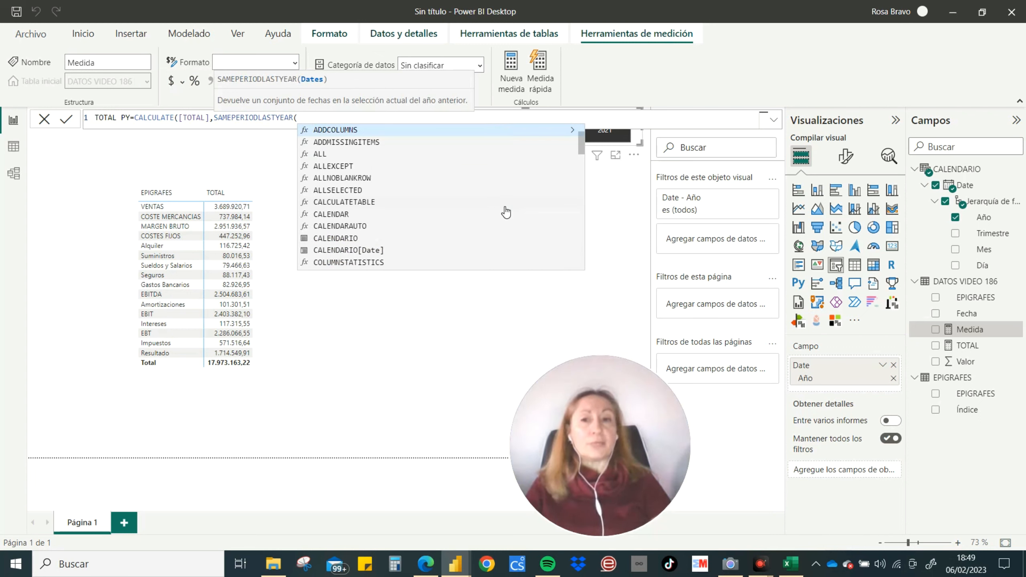
text(CAL)
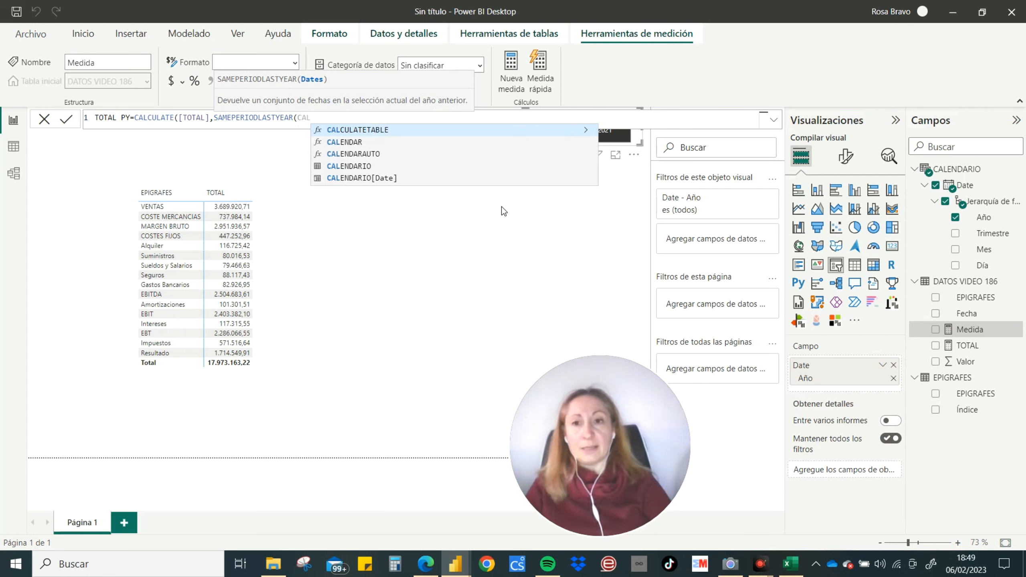
key(Down)
key(Down)
key(Down)
key(Down)
key(Tab)
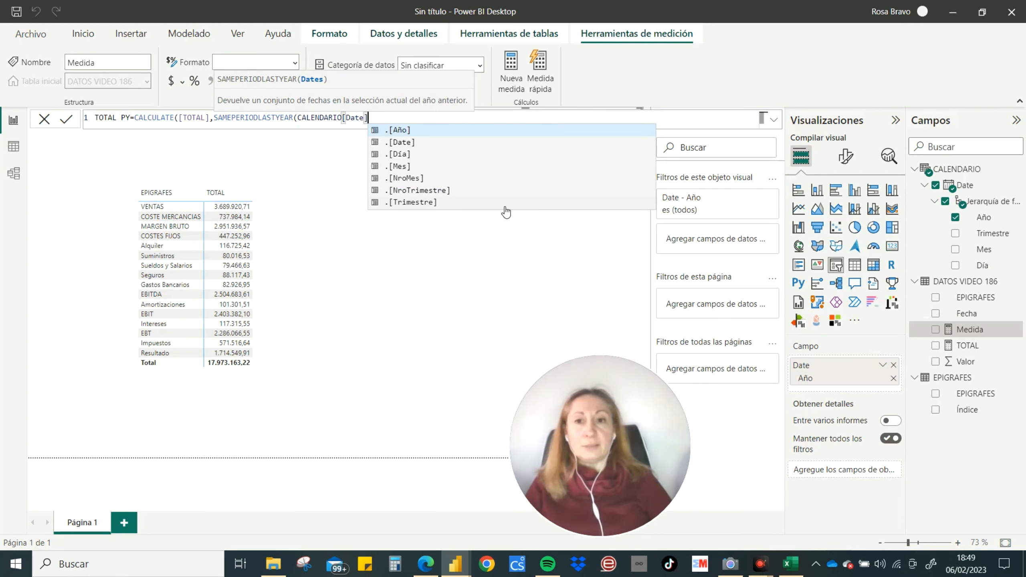
key(Down)
key(Tab)
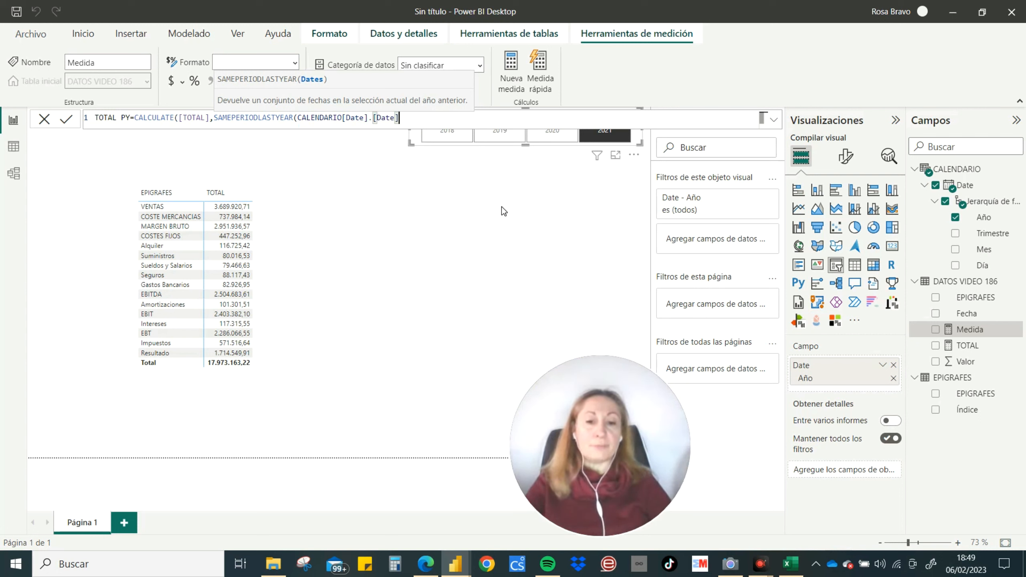
text())
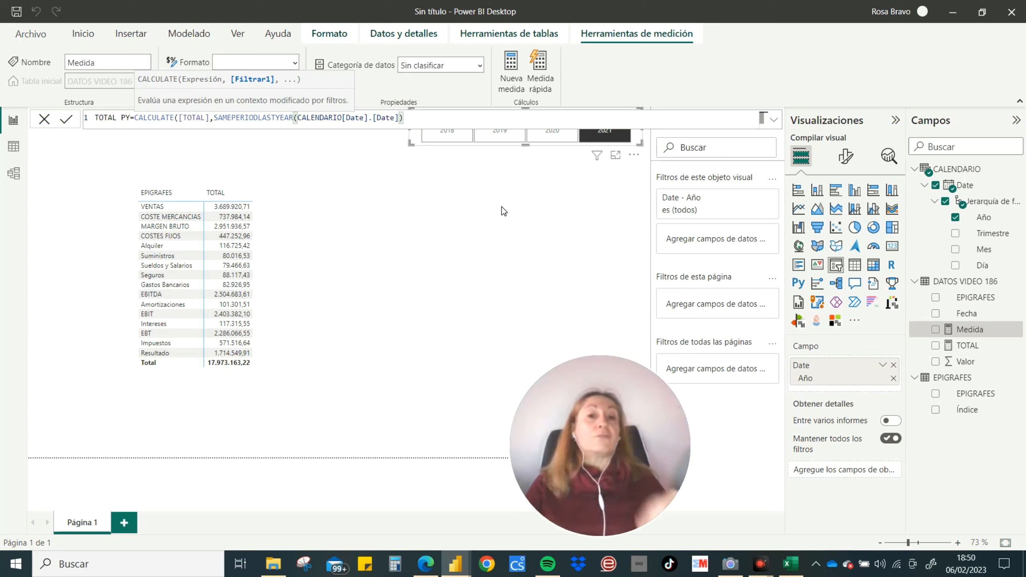
text())
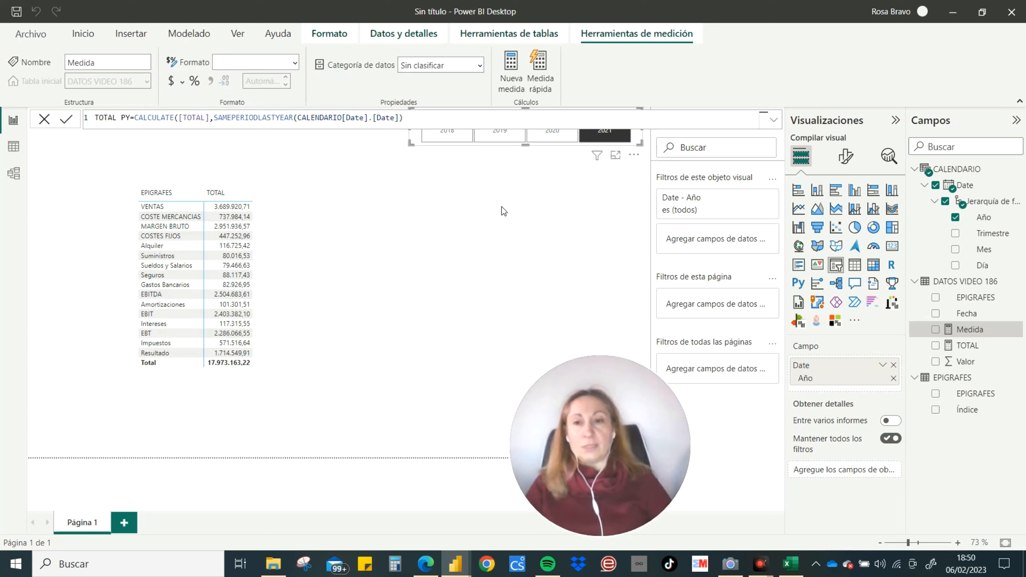
key(Return)
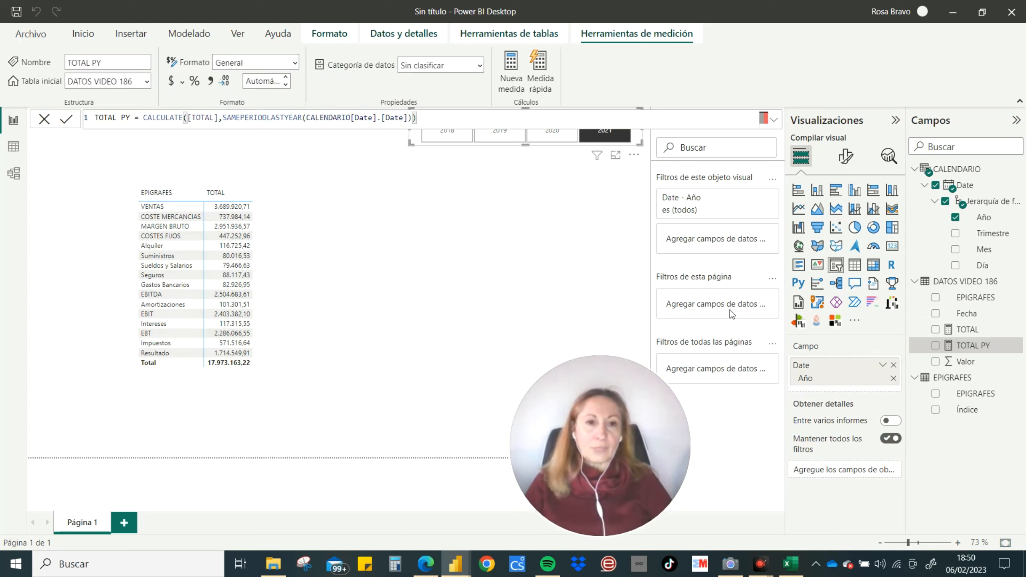
Add TOTAL PY to the matrix values after TOTAL and check it with the slicer on 2020, 2019 and 2021.
click(283, 197)
drag(972, 351, 844, 460)
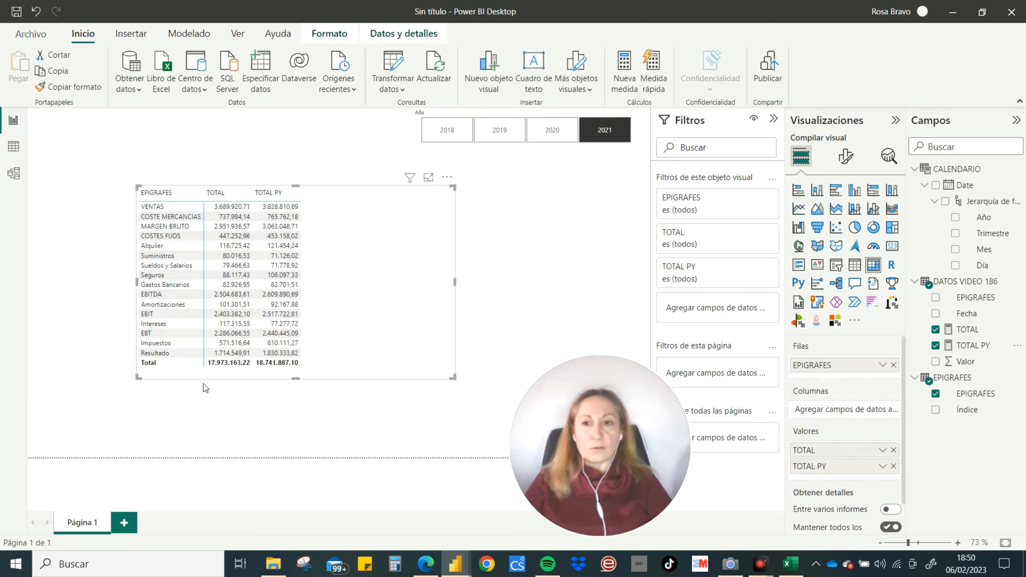
click(546, 128)
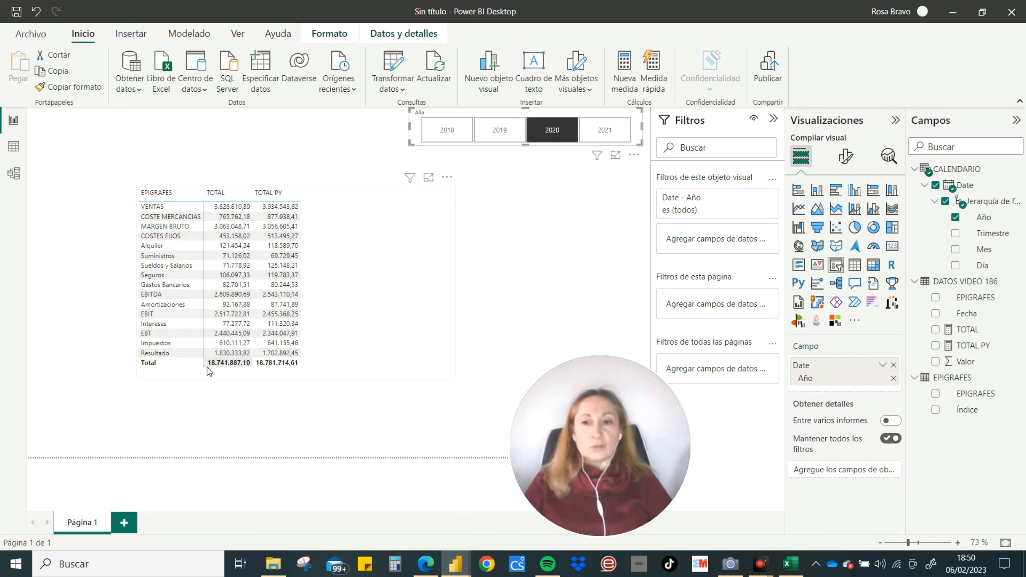
click(495, 127)
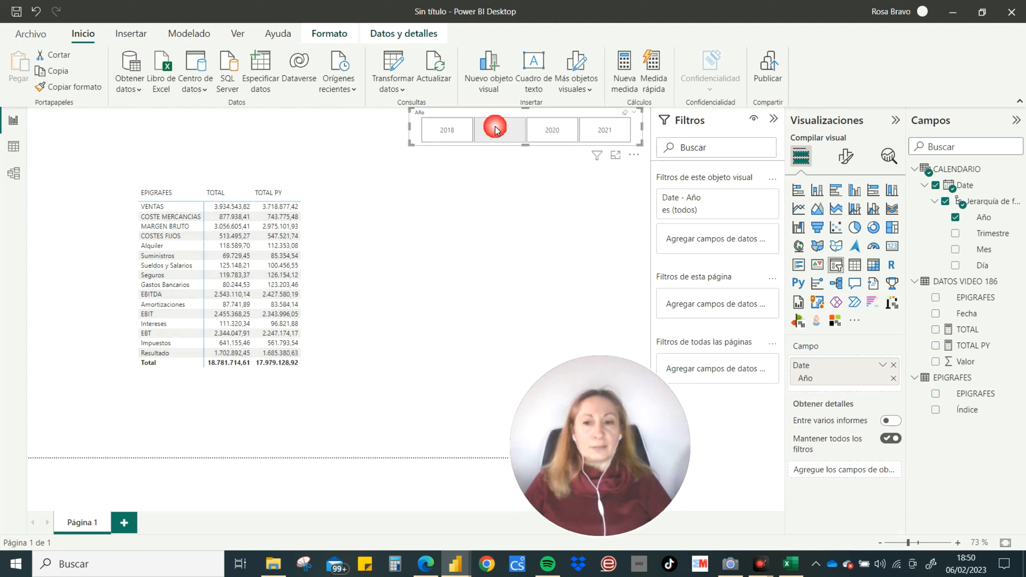
click(605, 130)
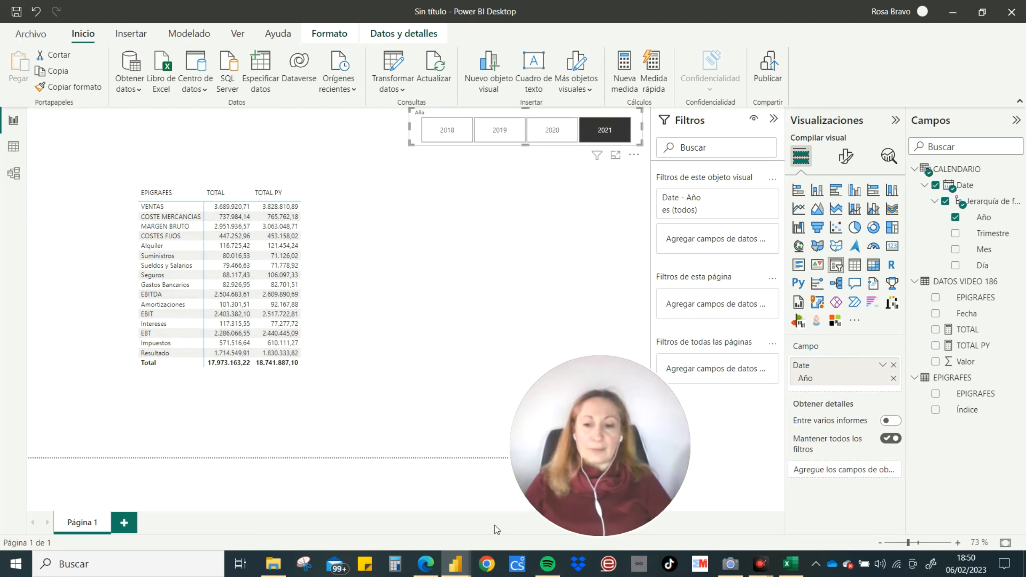
Examine the DIF Años column in the PRUEBA POWER BI MODELO report's matrix and return to the untitled report.
key(alt+Tab)
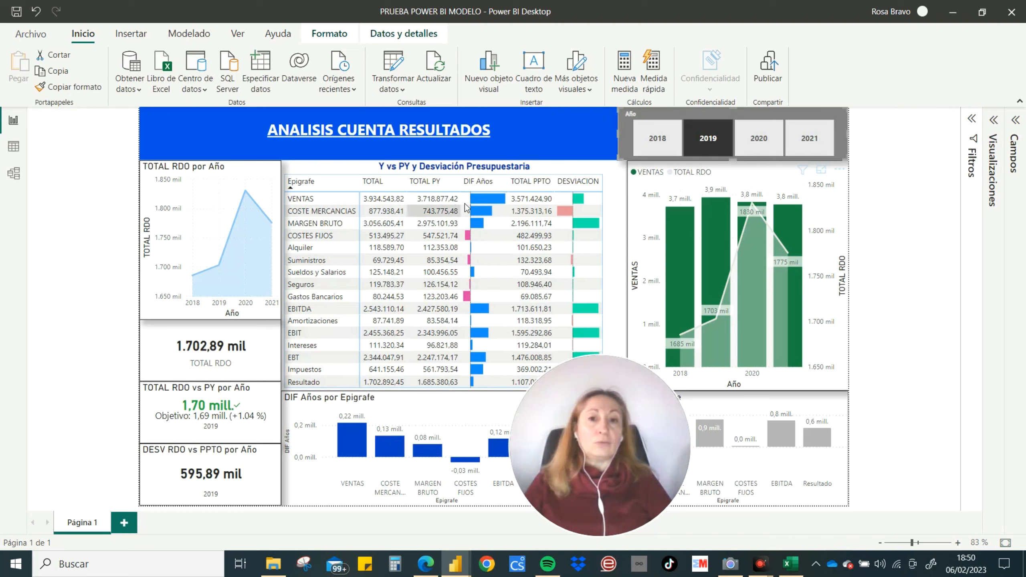
mouse_move(490, 200)
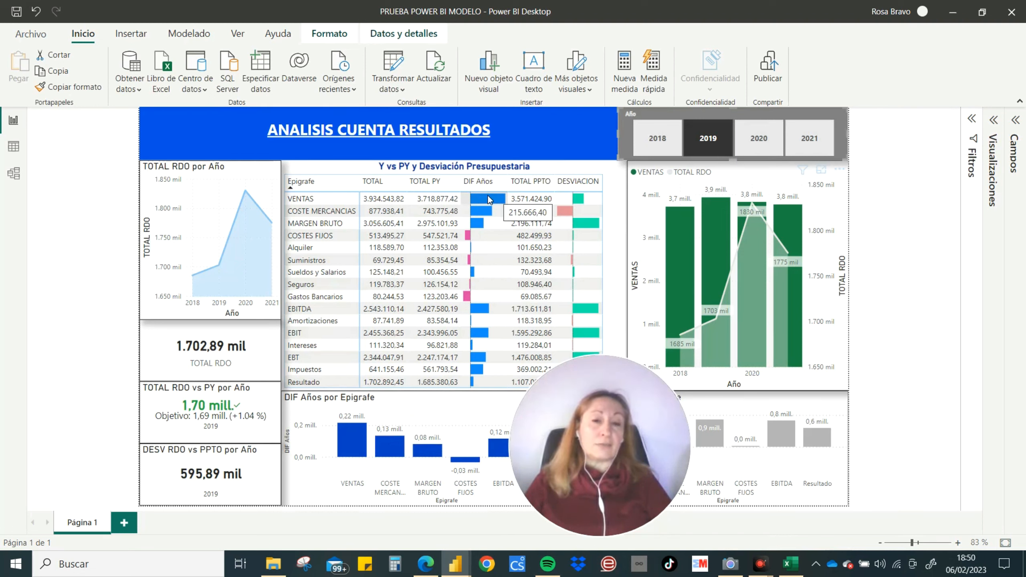
mouse_move(385, 200)
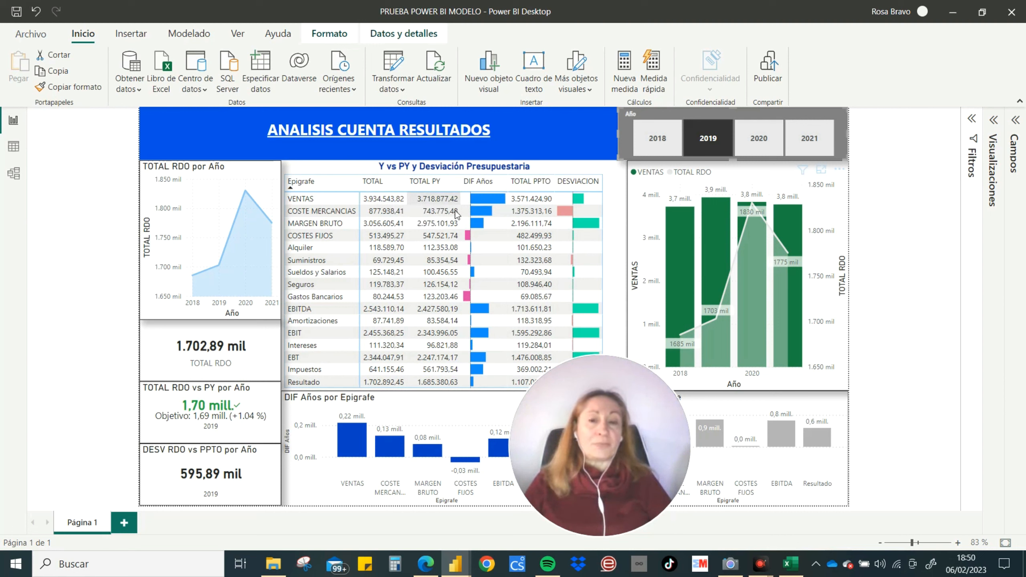
mouse_move(467, 236)
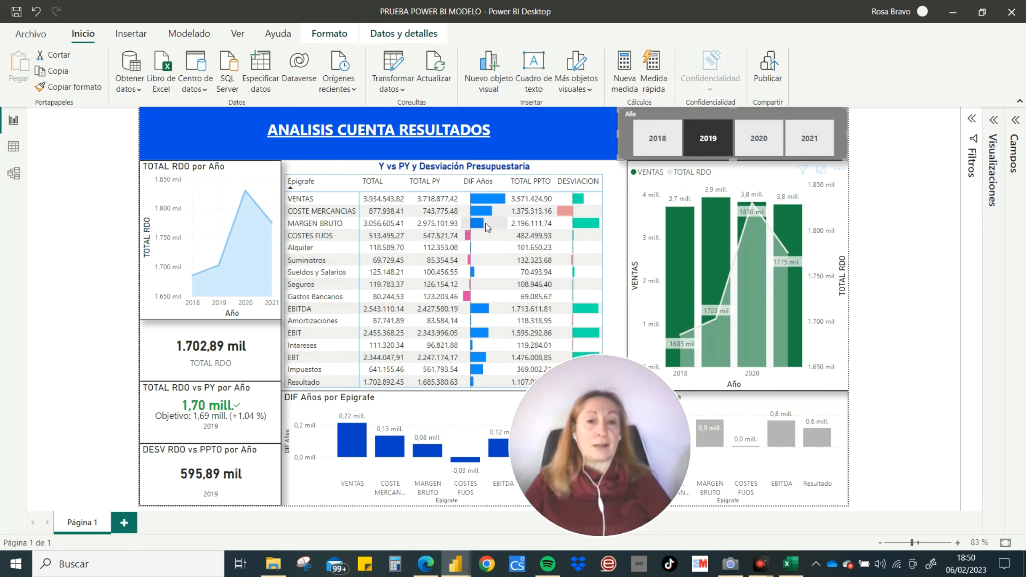
key(alt+Tab)
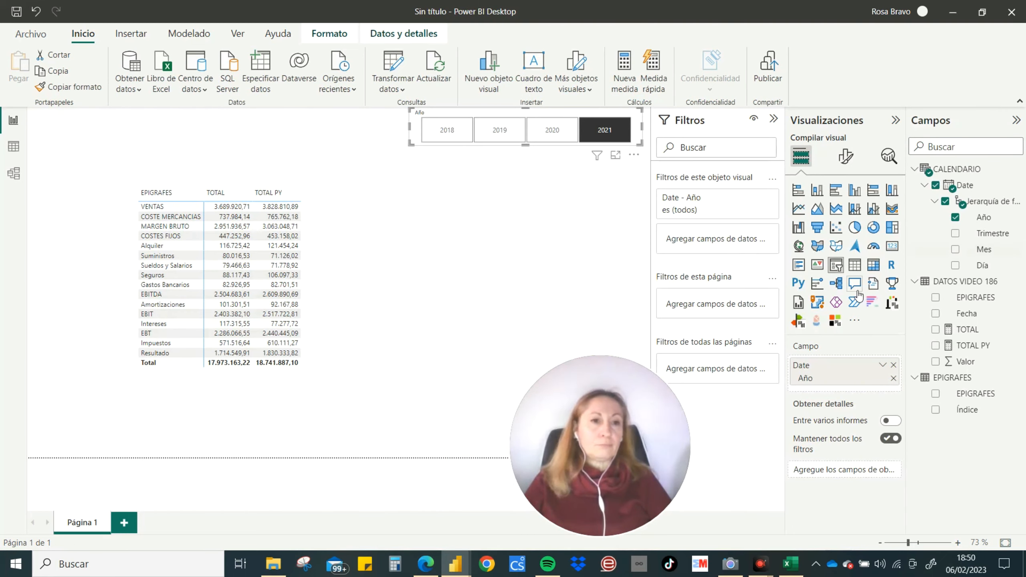
Add a new measure to the DATOS VIDEO 186 table named DIF Y vs PY.
right_click(950, 283)
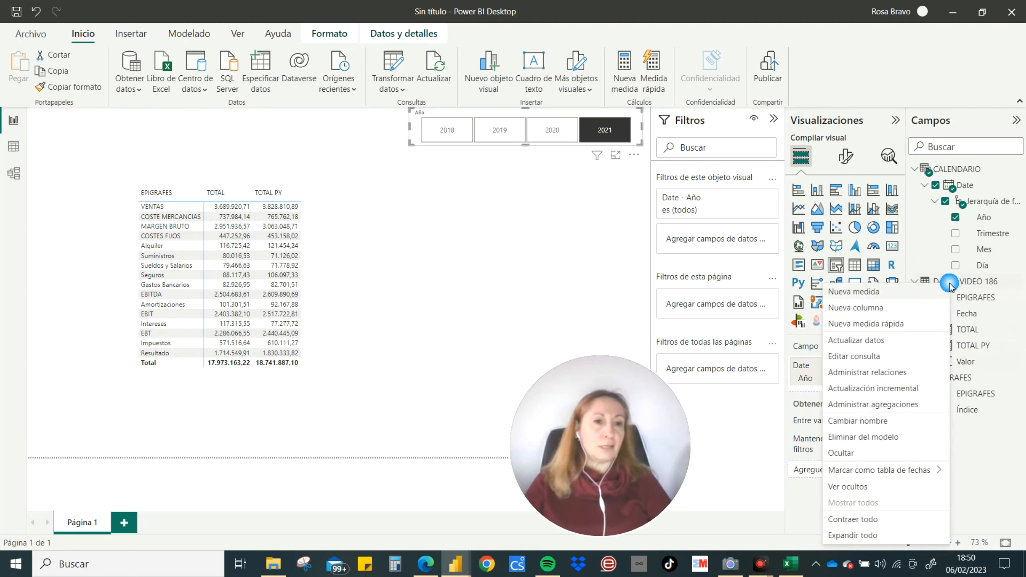
click(865, 292)
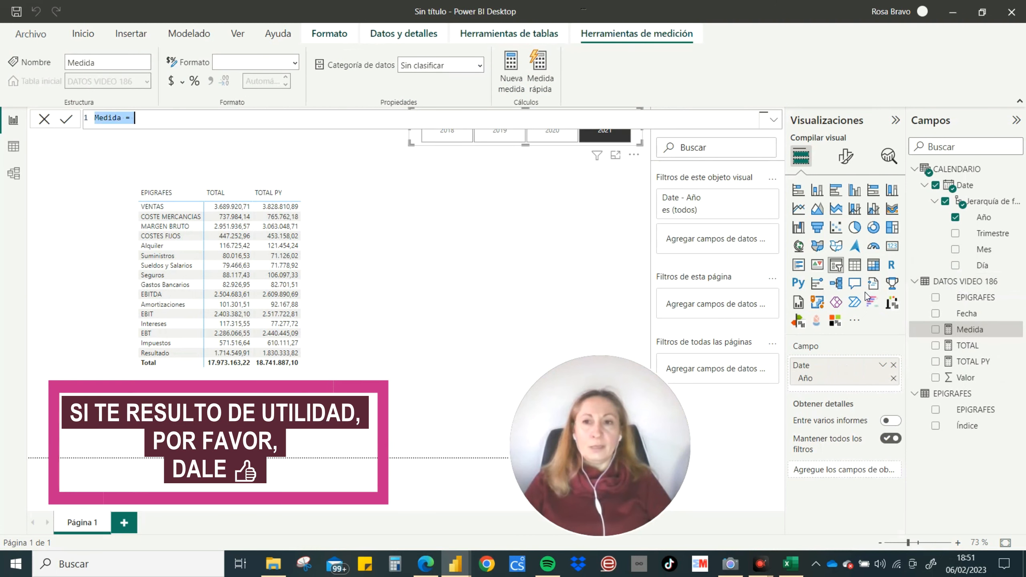
key(BackSpace)
text(D)
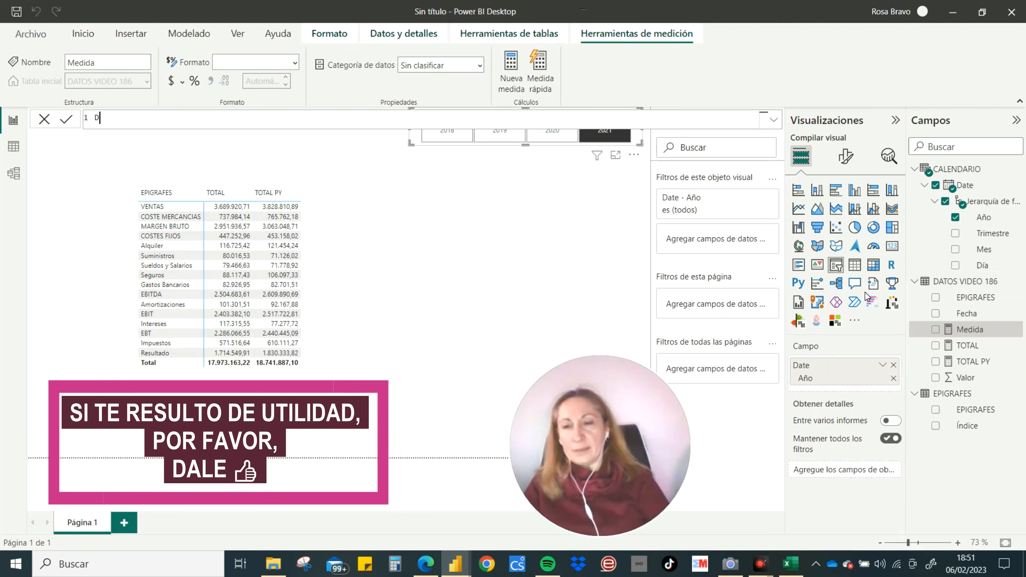
key(BackSpace)
key(BackSpace)
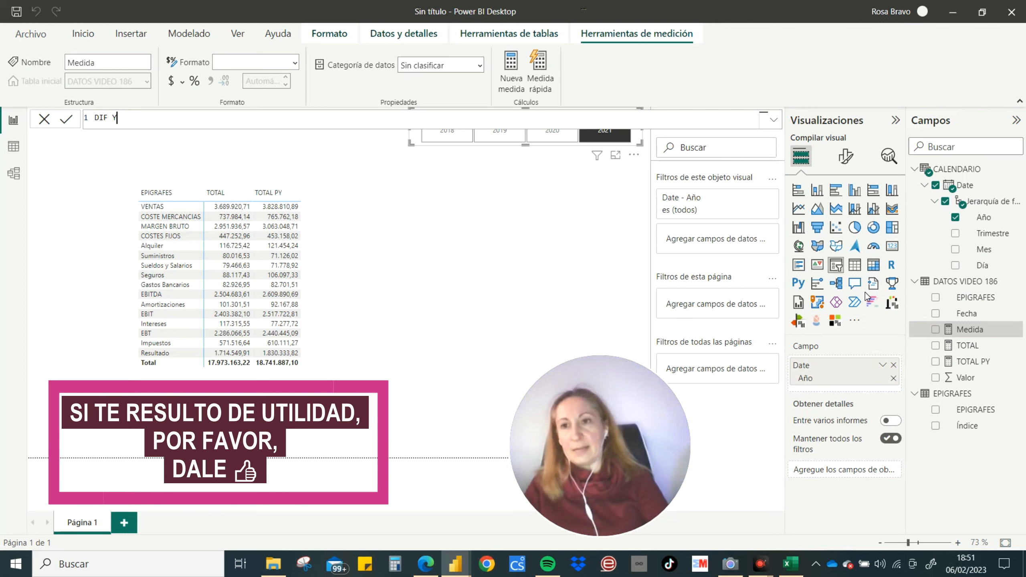
text(IF Y vs PY=)
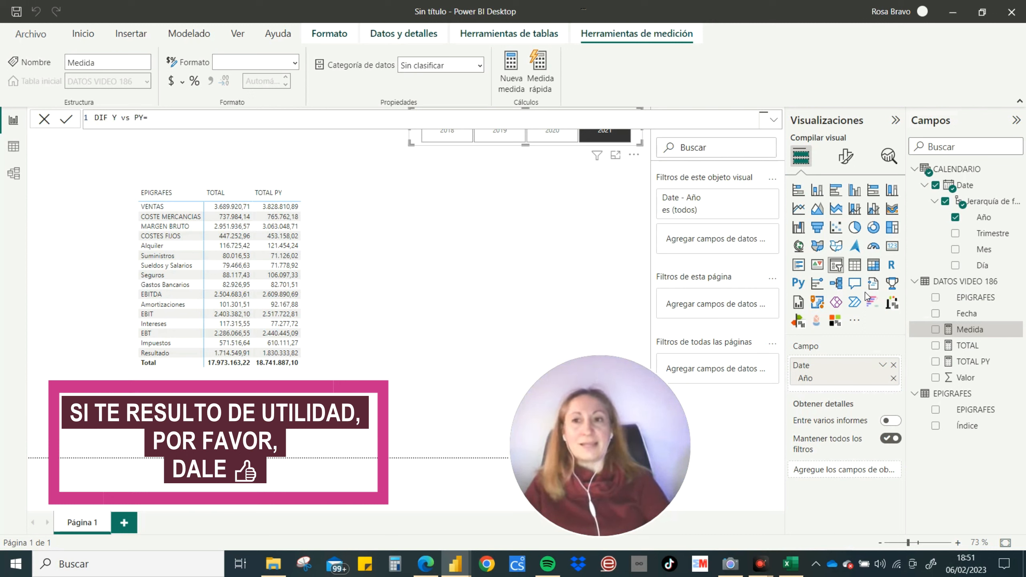
Define the DIF Y vs PY measure as [TOTAL]-[TOTAL PY] and commit the formula.
text(T)
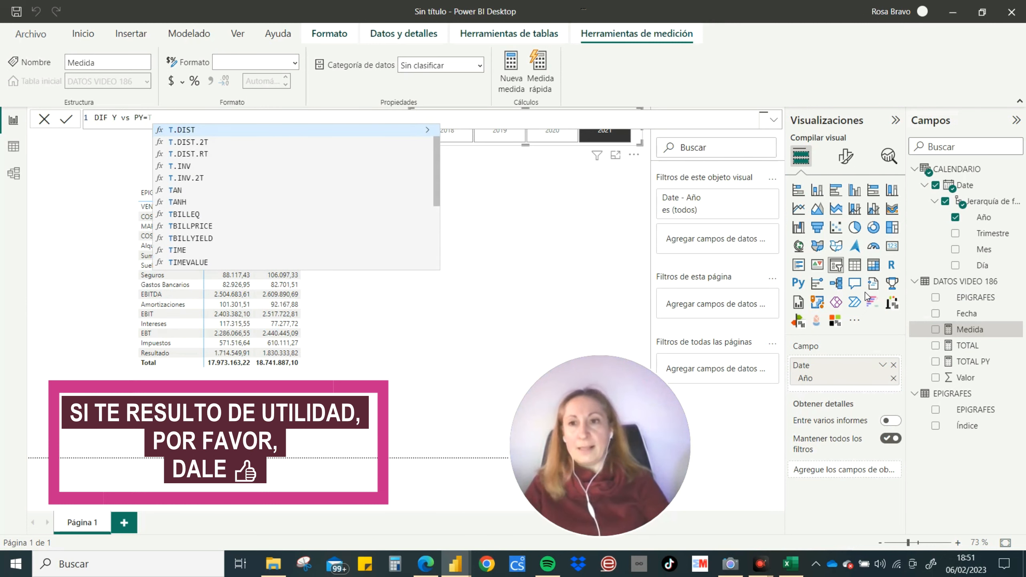
key(BackSpace)
text([TOTAL])
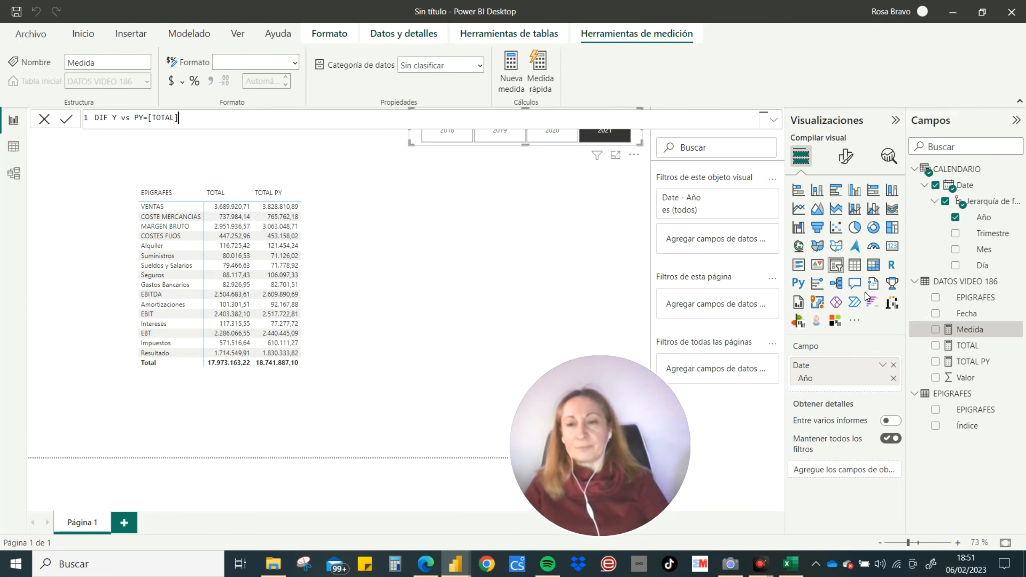
text(-TOTAL)
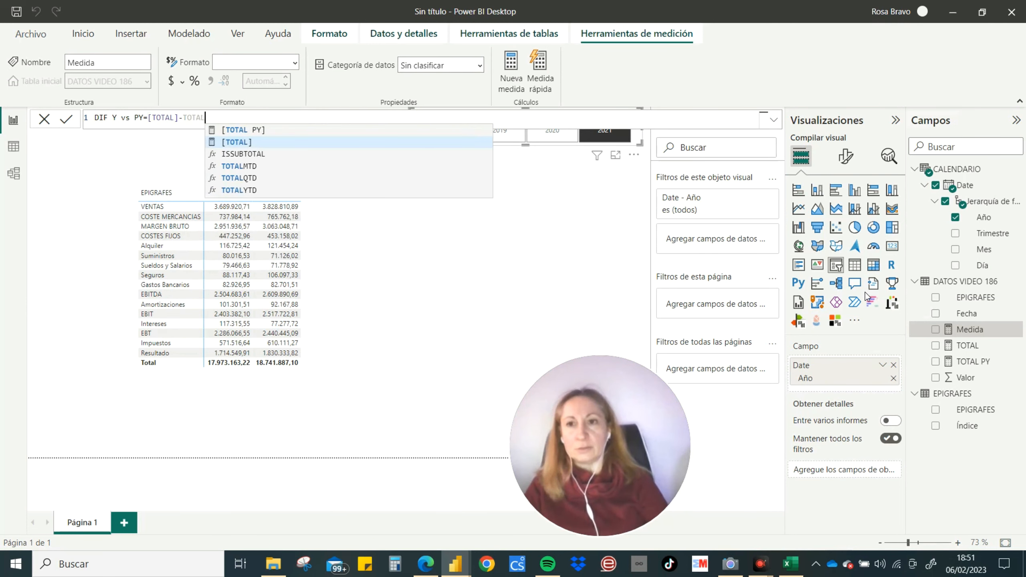
key(Up)
key(Tab)
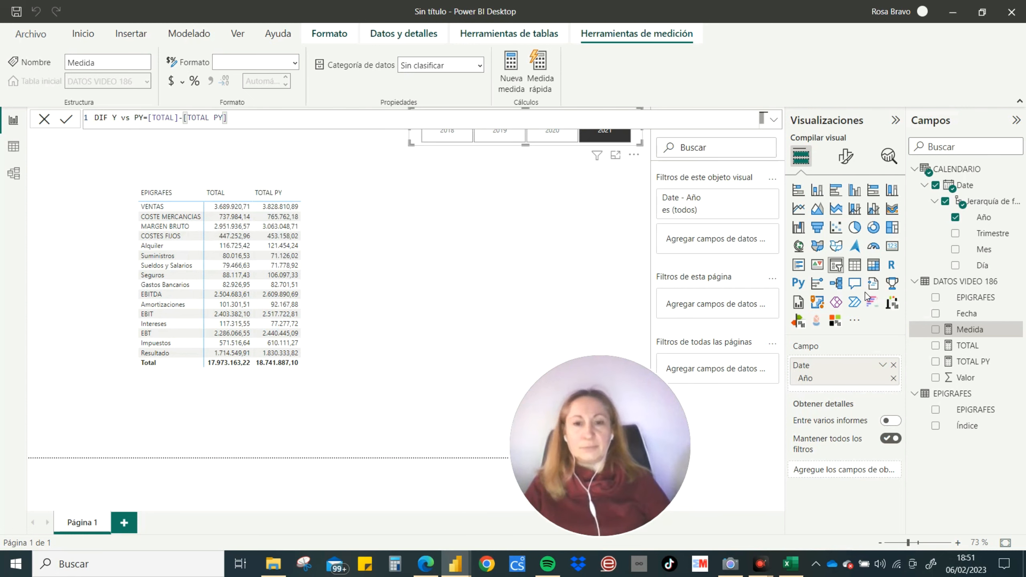
key(Return)
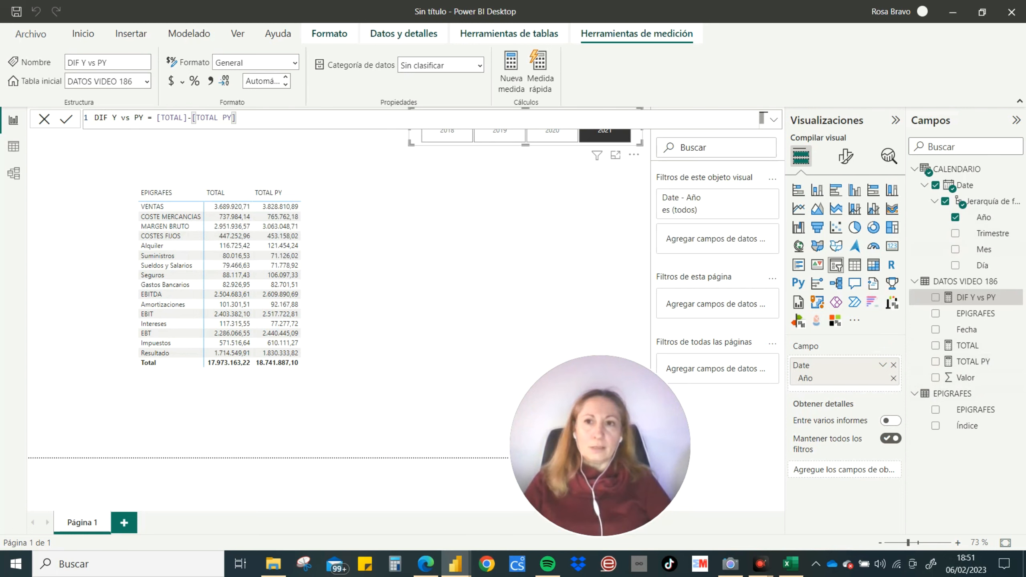
Format DIF Y vs PY with a thousands separator and add it to the matrix values after TOTAL PY.
click(211, 81)
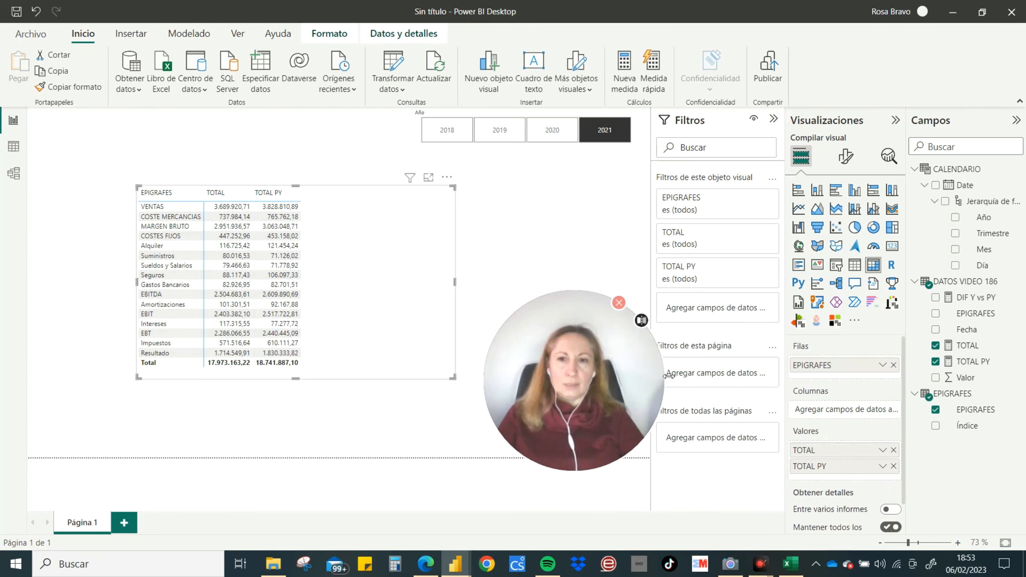
drag(561, 317, 665, 335)
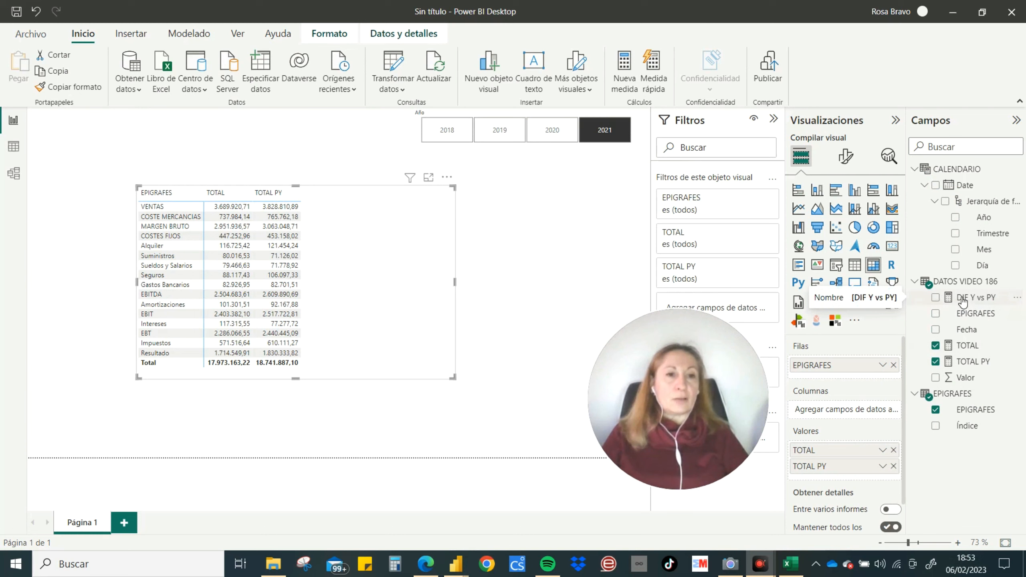
drag(966, 299, 841, 473)
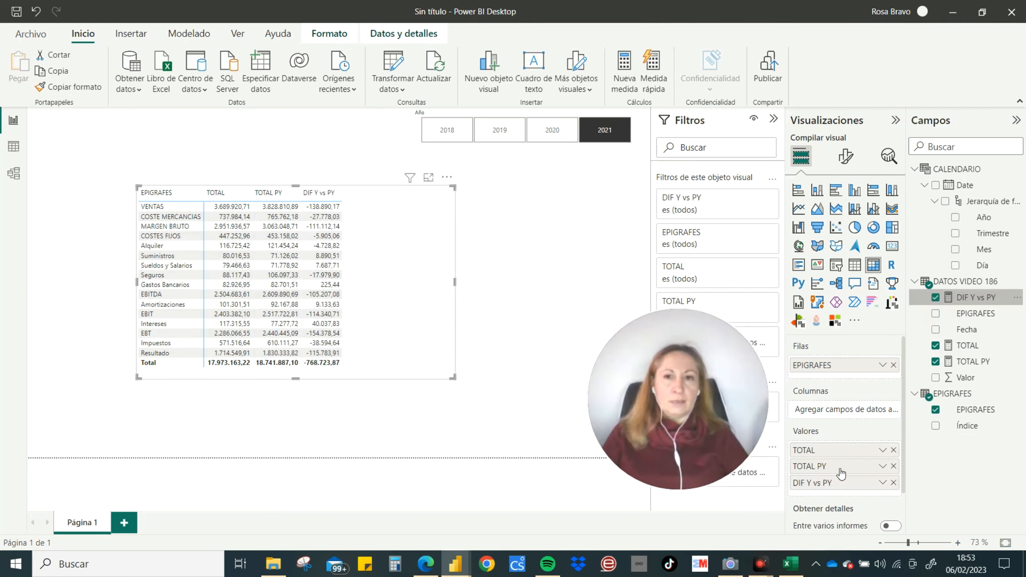
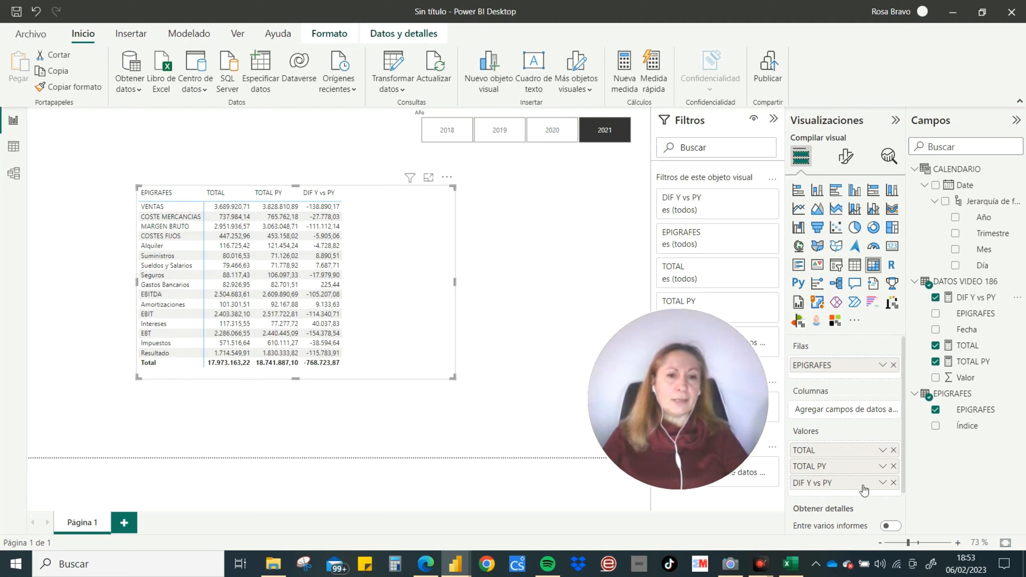
Apply data bars to the DIF Y vs PY values with blue positive bars, light red negative bars and only the bar shown.
click(882, 484)
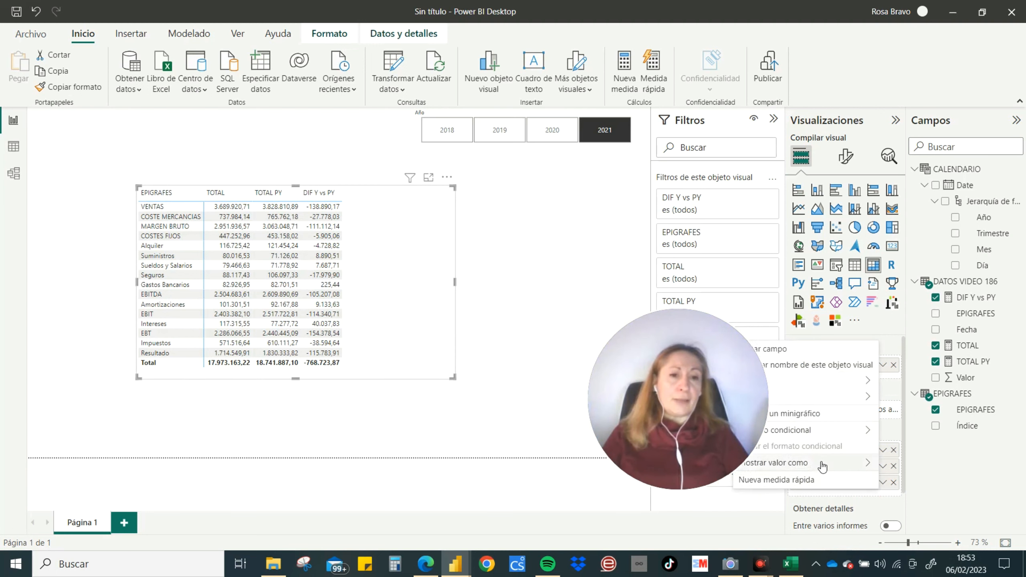
click(806, 432)
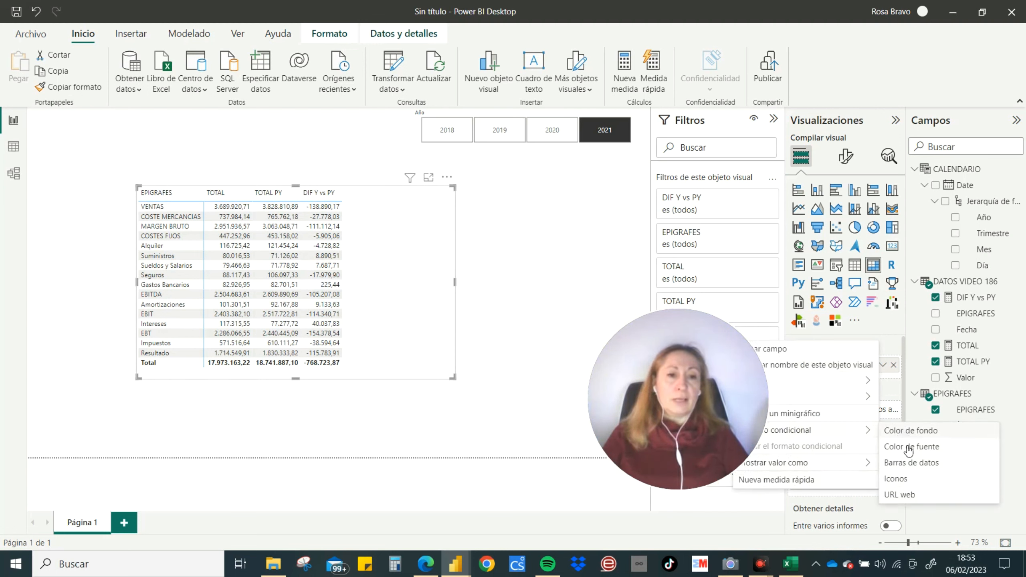
click(904, 463)
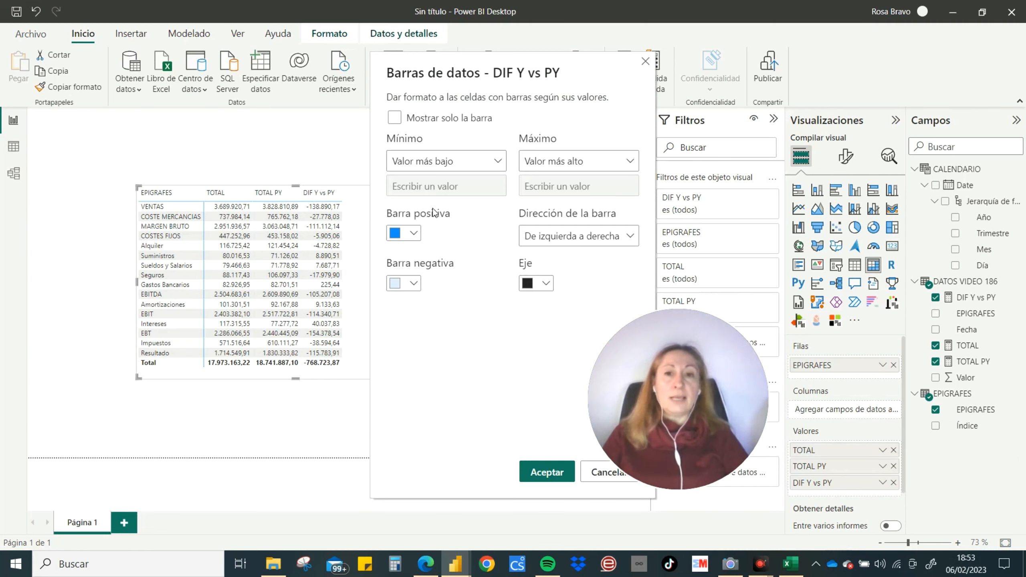
click(413, 233)
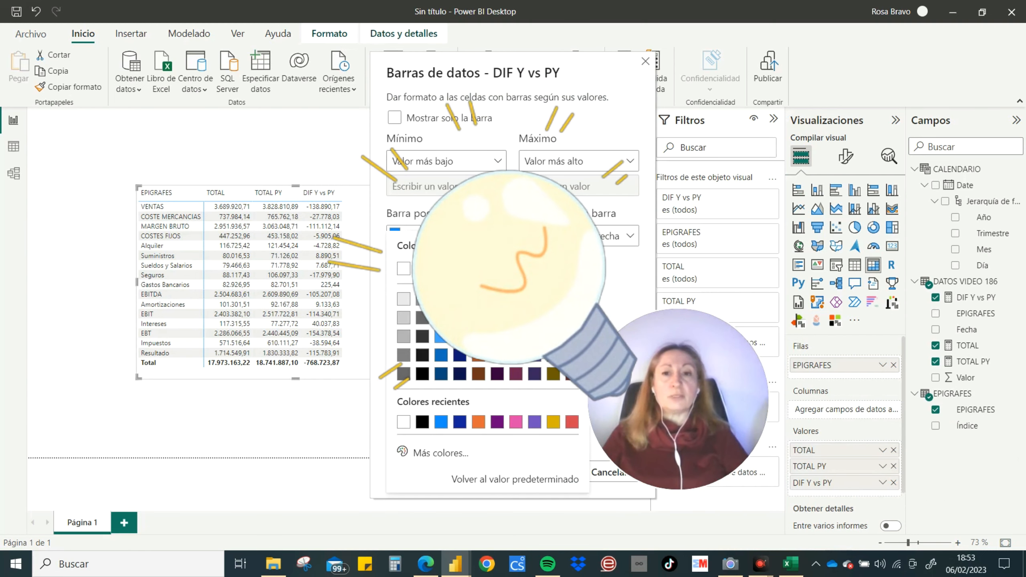
click(442, 269)
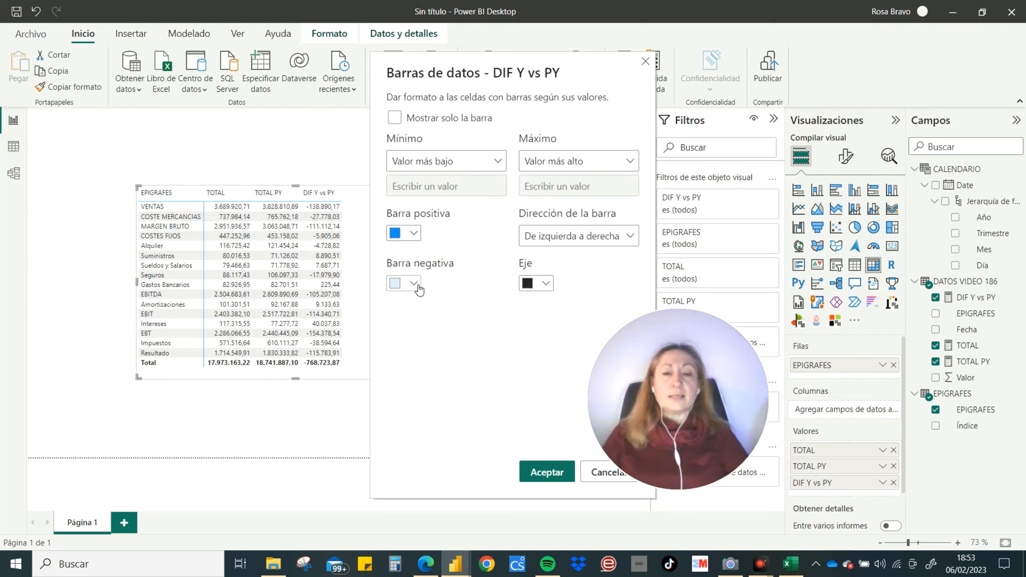
click(416, 285)
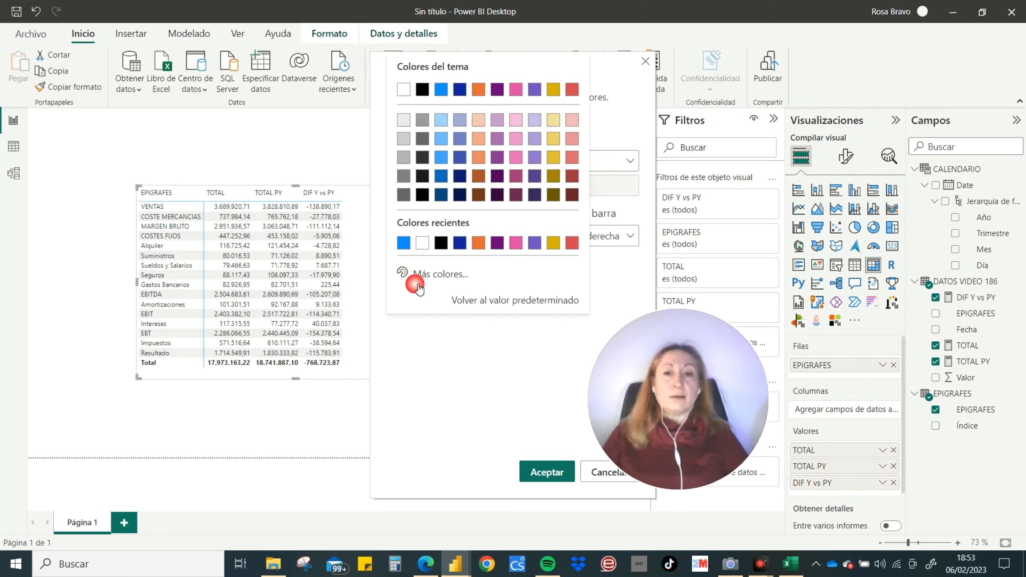
click(576, 139)
drag(653, 343, 797, 355)
click(456, 293)
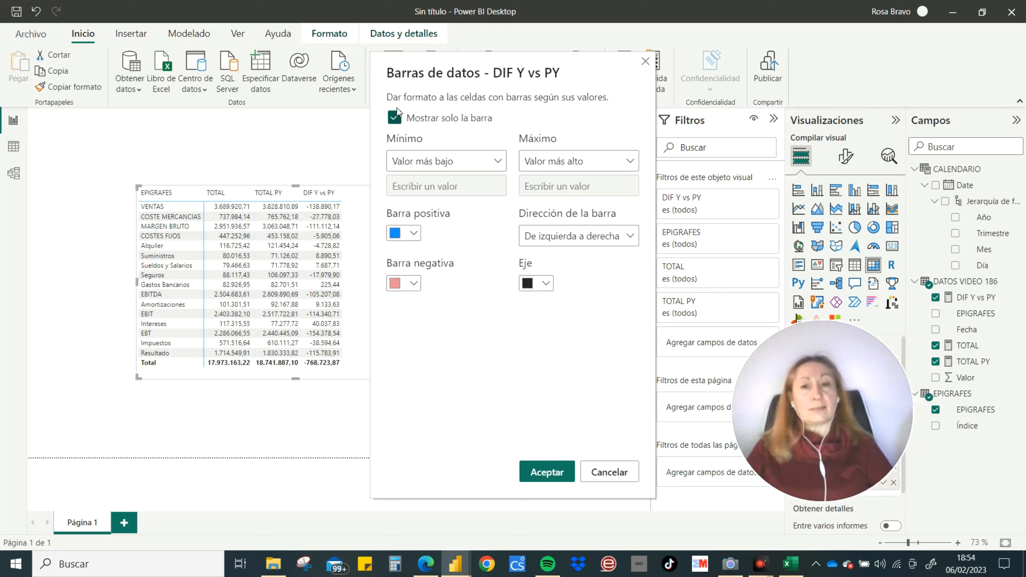
click(562, 473)
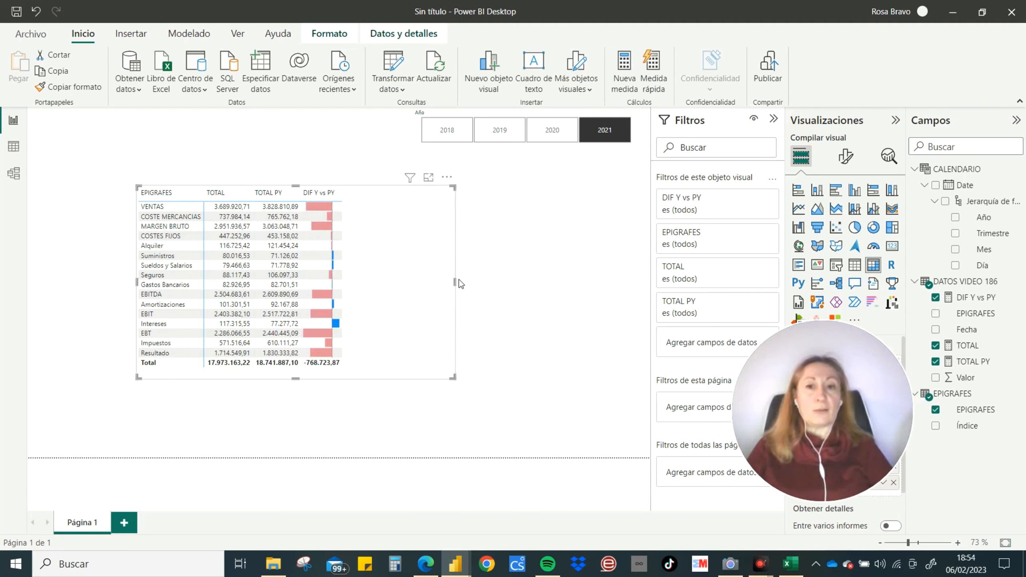
Turn off the matrix's column and row subtotals and shrink its frame closer to the table contents.
drag(454, 282, 492, 288)
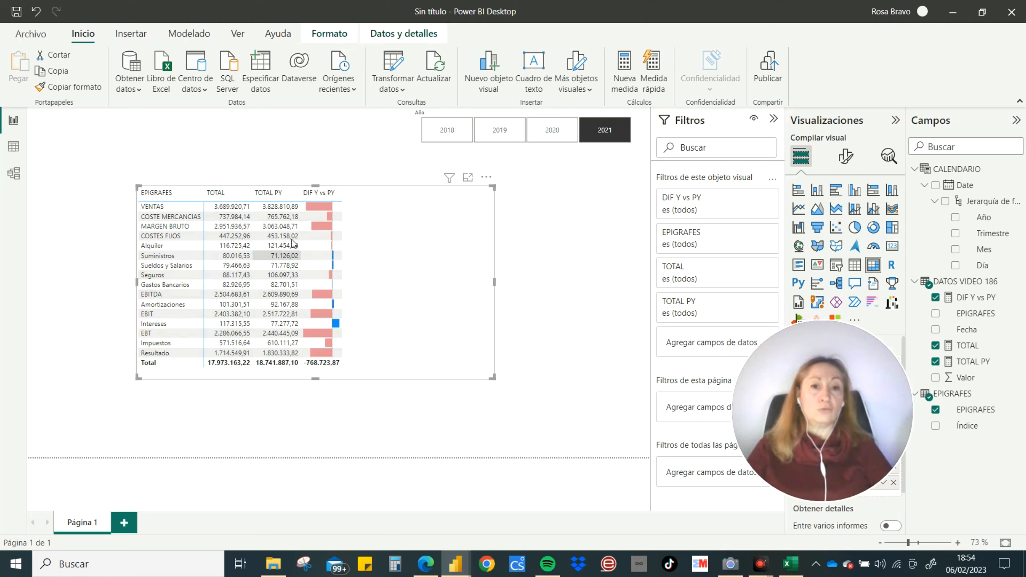
drag(796, 358, 552, 379)
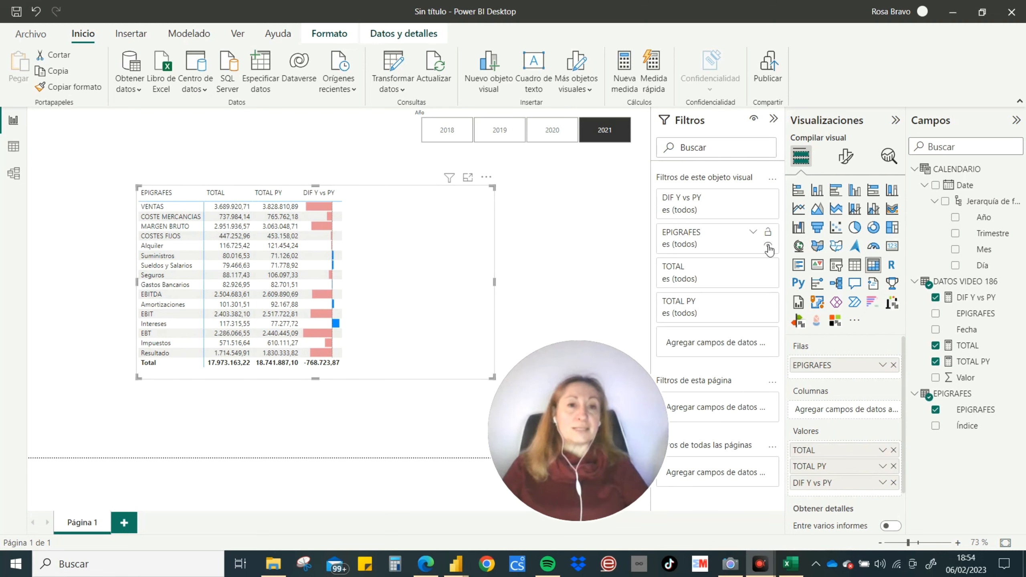
click(844, 160)
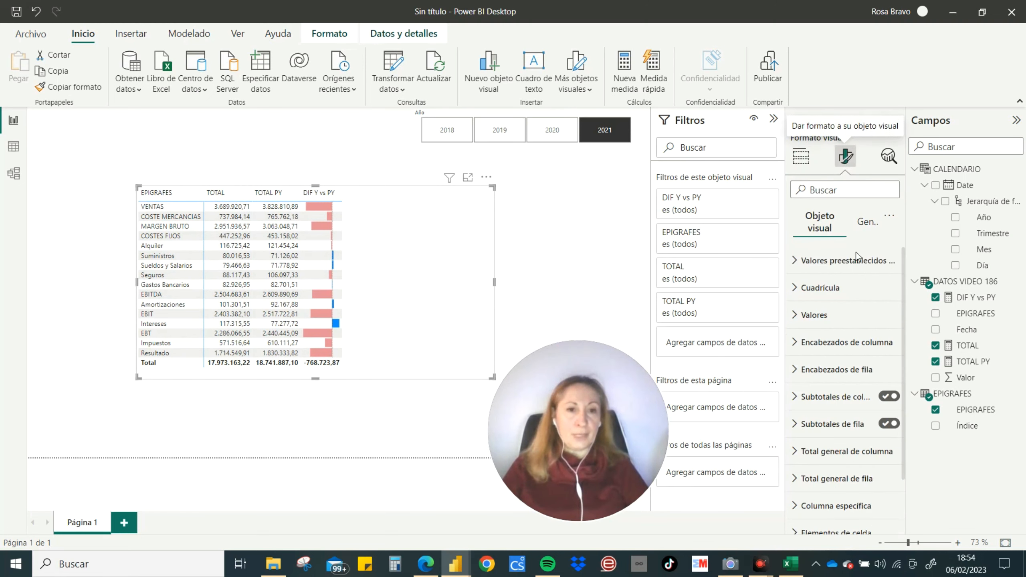
scroll(808, 414, up, 1)
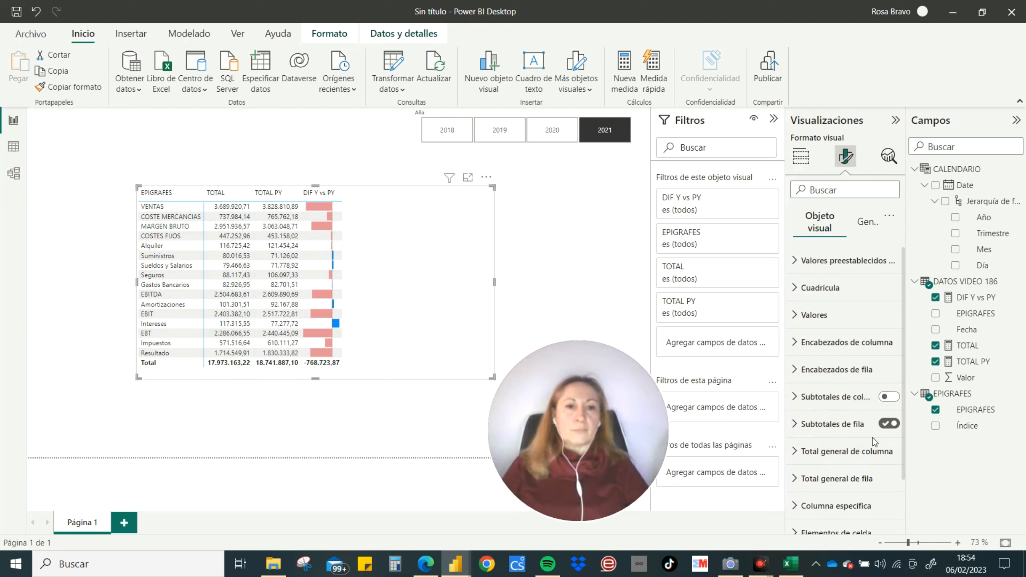
click(889, 424)
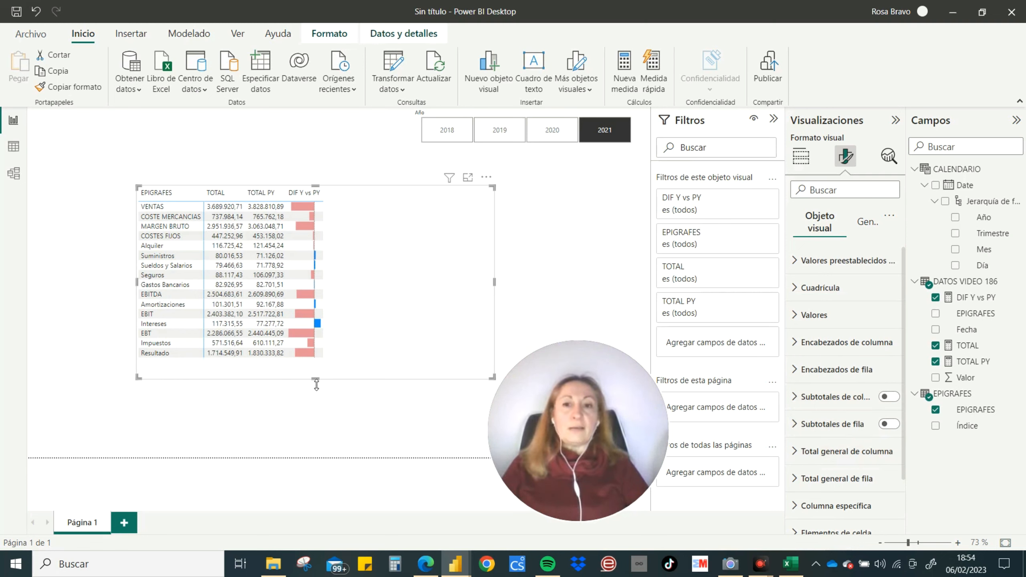
drag(316, 379, 315, 363)
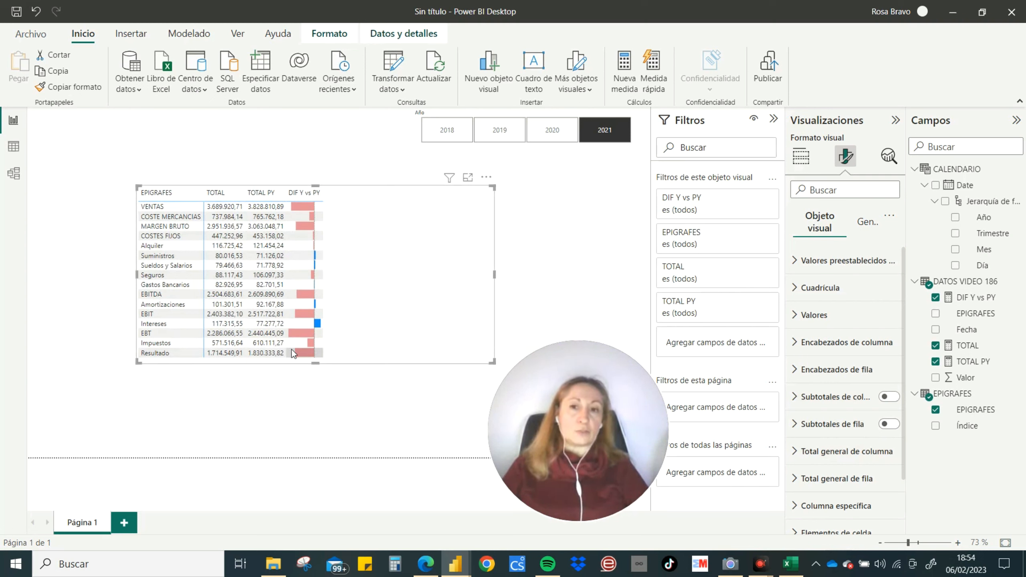
drag(499, 279, 429, 279)
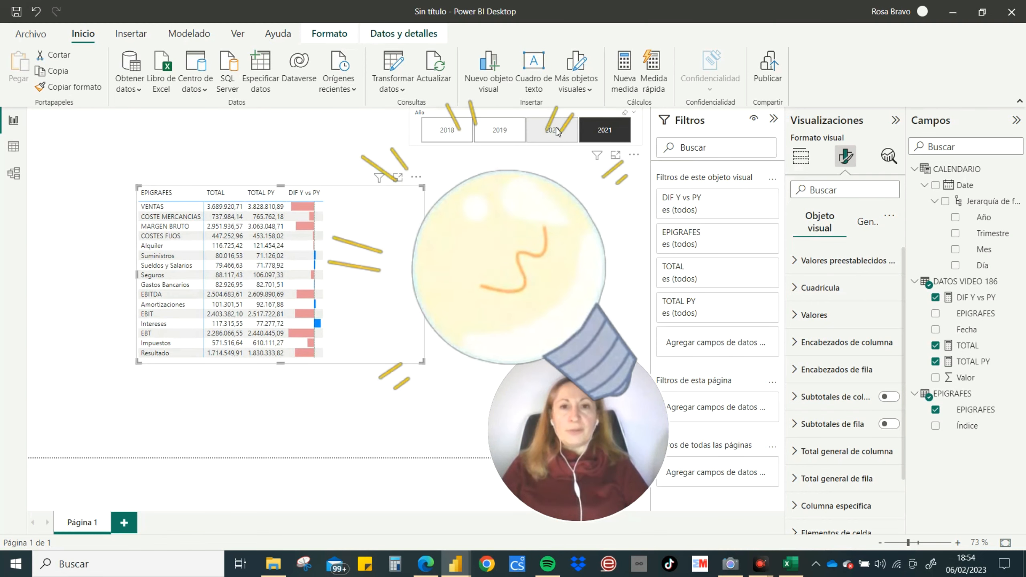
Check the matrix's DIF Y vs PY bars for 2020, 2019 and 2021 with the year slicer, ending on 2019.
click(553, 130)
click(501, 130)
click(605, 136)
click(552, 135)
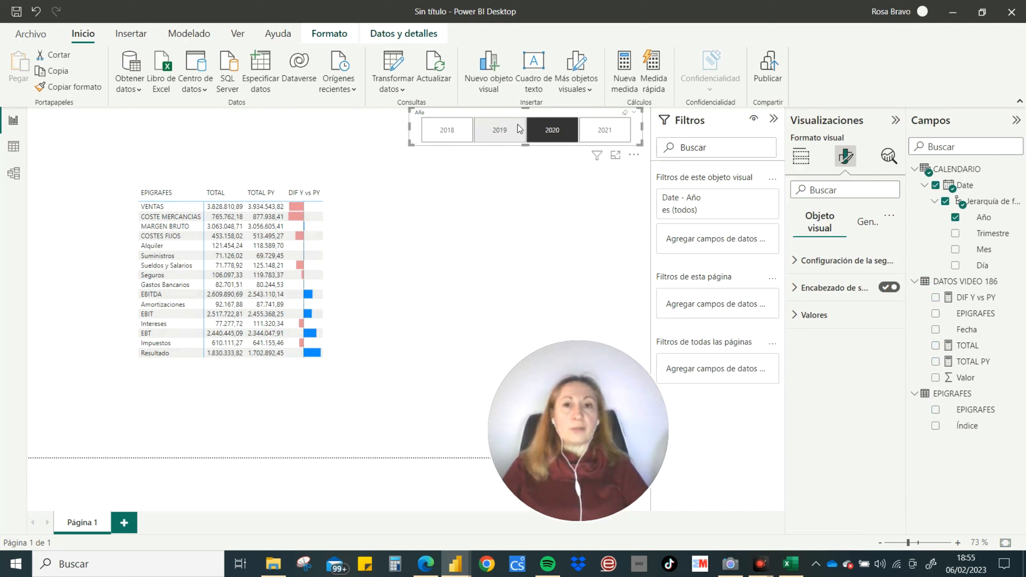
click(510, 128)
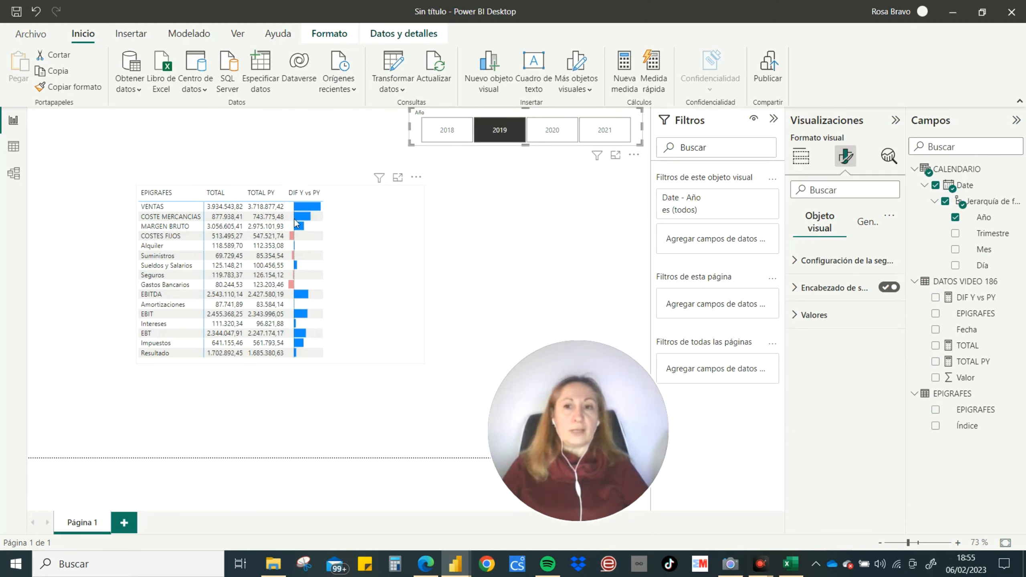
Turn on the visual border and shadow for the matrix and move it up closer to the year slicer.
click(365, 193)
click(868, 222)
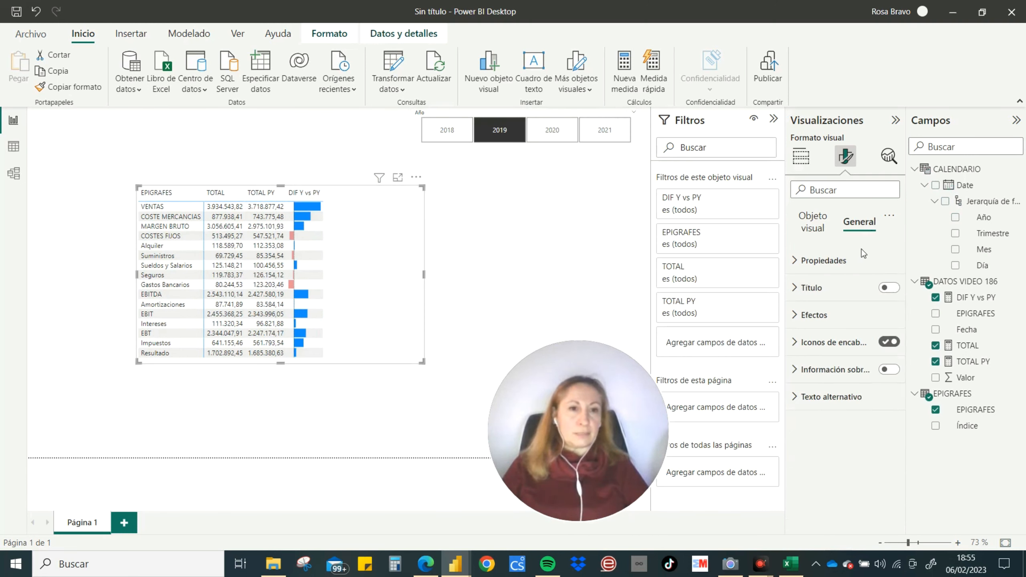
click(807, 325)
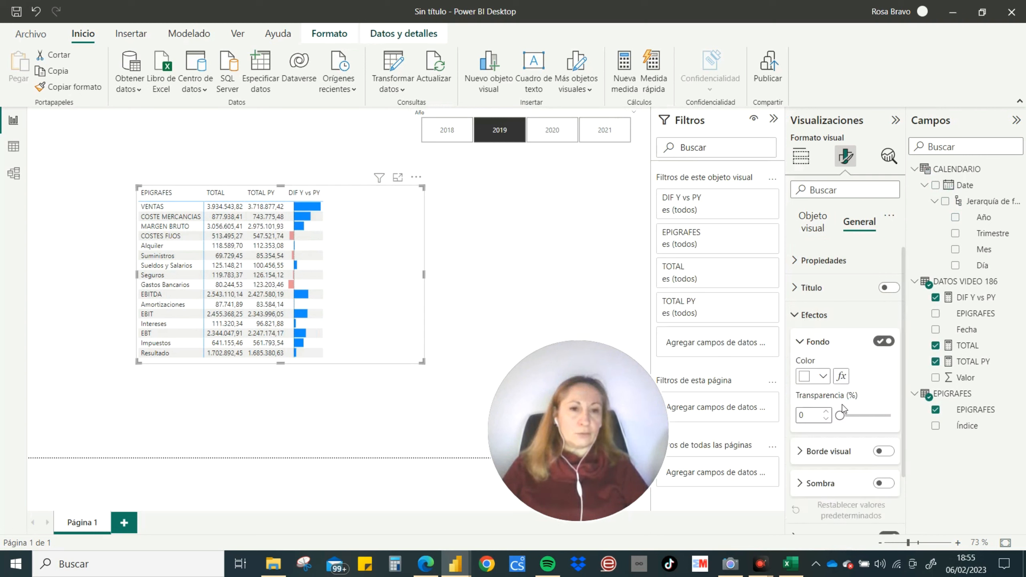
click(890, 451)
click(883, 483)
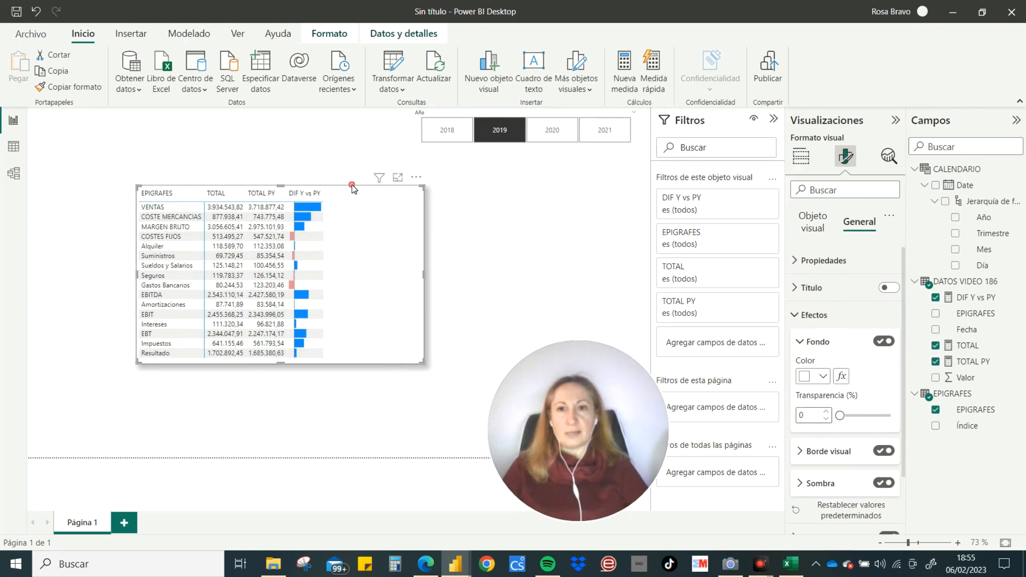
drag(420, 182, 410, 144)
click(461, 180)
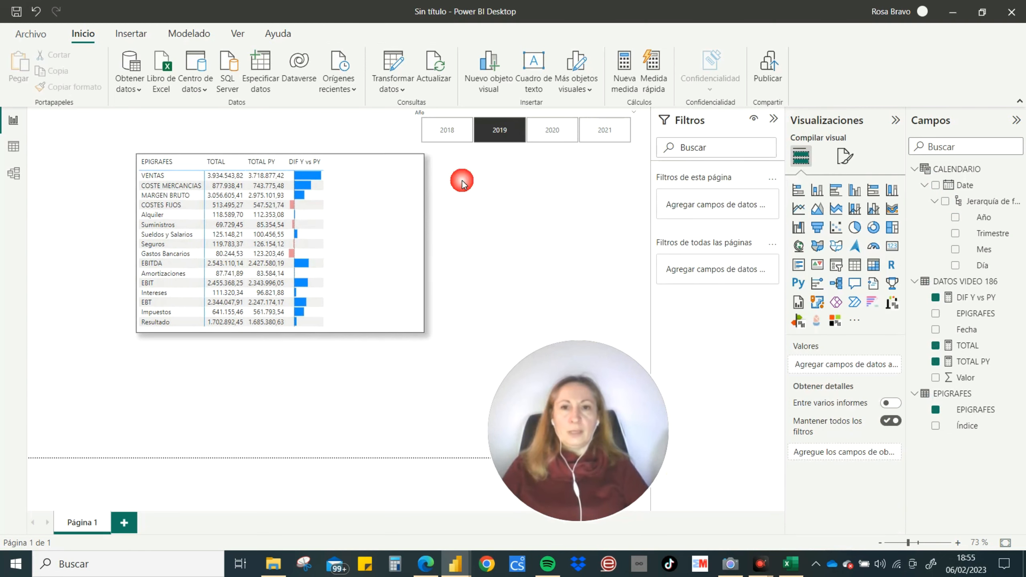
Nudge the matrix further up so its frame sits directly beneath the year slicer.
click(417, 145)
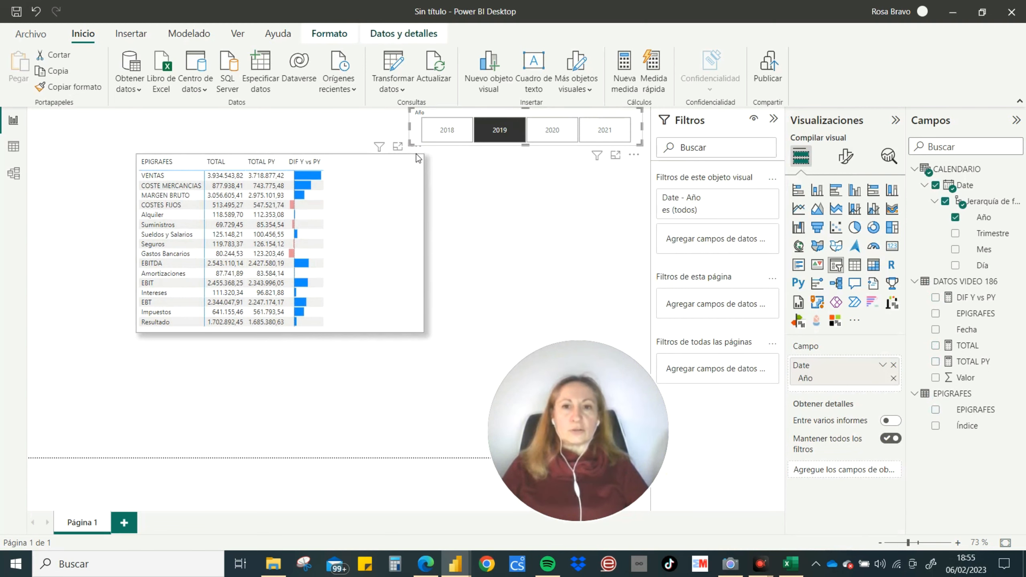
drag(418, 157, 414, 149)
click(467, 183)
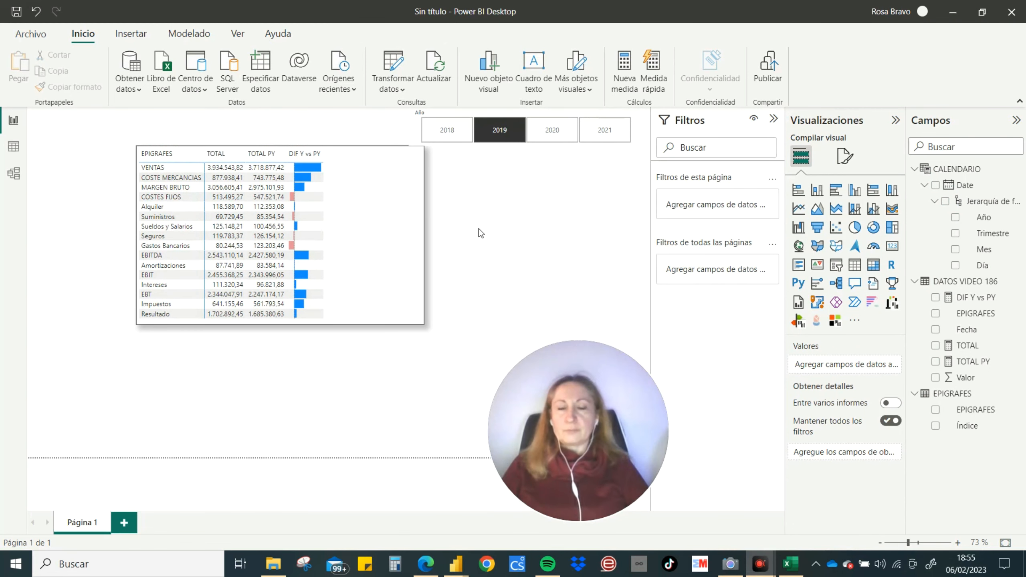
Review the DIF Años por Epigrafe column chart in the PRUEBA POWER BI MODELO report, then return to the untitled report.
key(alt+Tab)
key(alt+Tab)
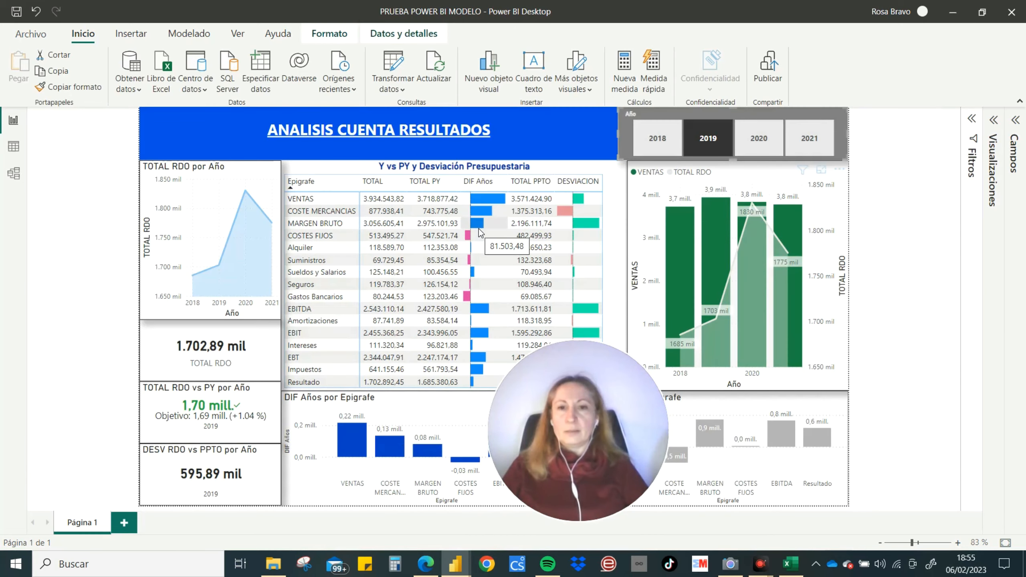
drag(593, 359, 833, 328)
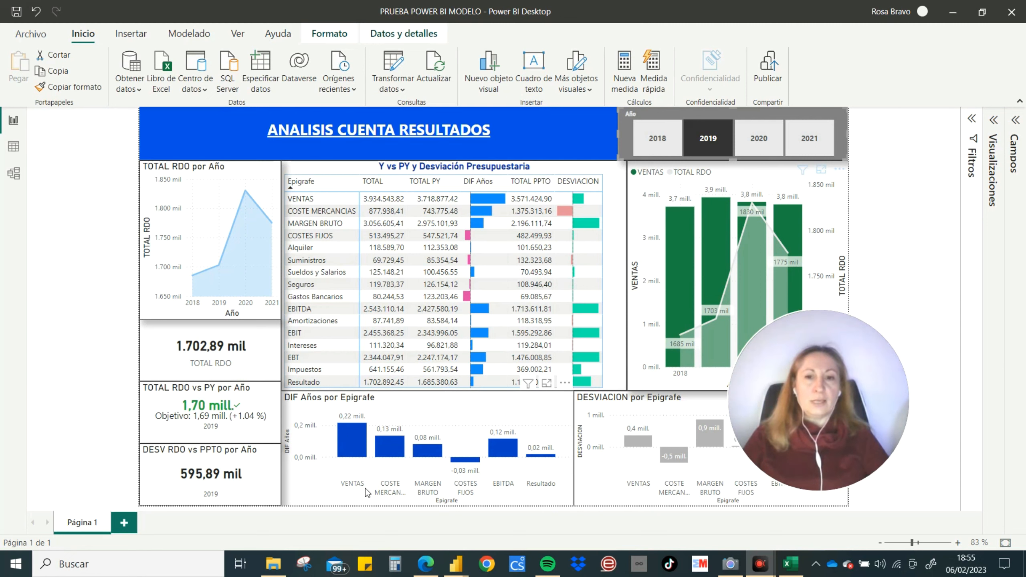
drag(802, 346, 728, 351)
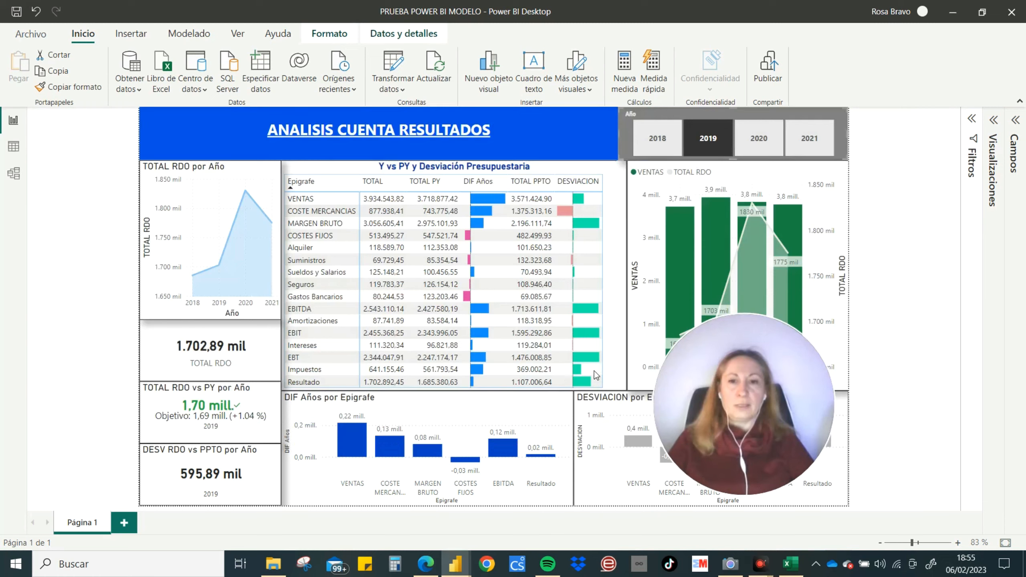
key(alt+Tab)
key(alt+Tab)
Insert a clustered column chart directly below the matrix and widen it to line up with the matrix's far edge.
click(351, 352)
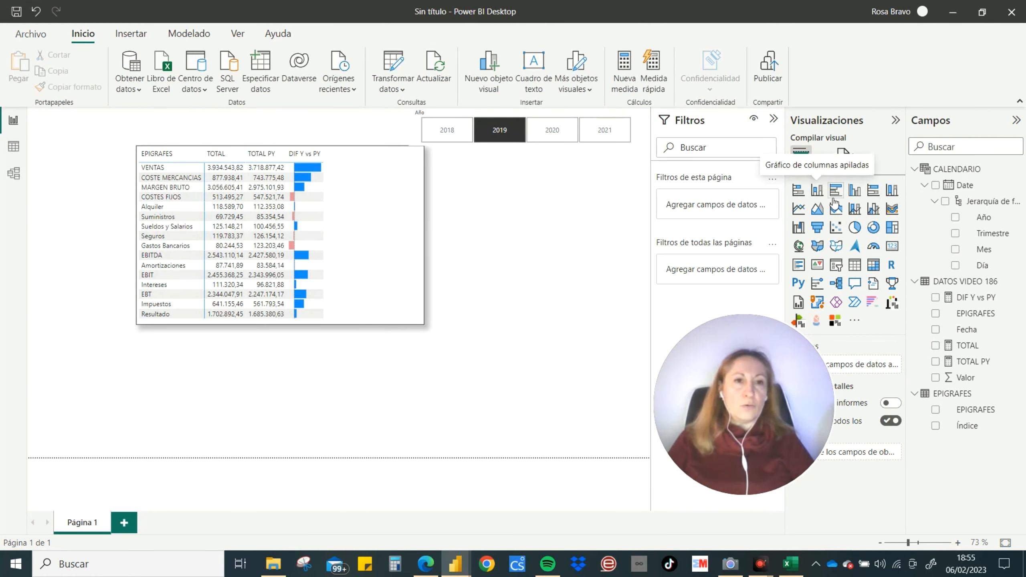
click(855, 191)
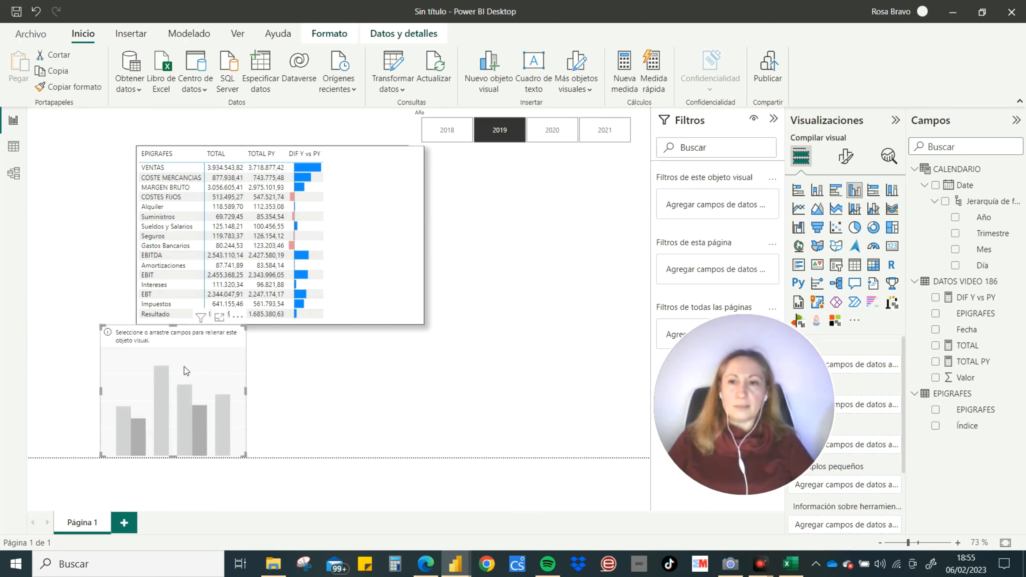
drag(224, 335, 328, 329)
drag(340, 391, 427, 381)
click(370, 381)
drag(722, 362, 537, 309)
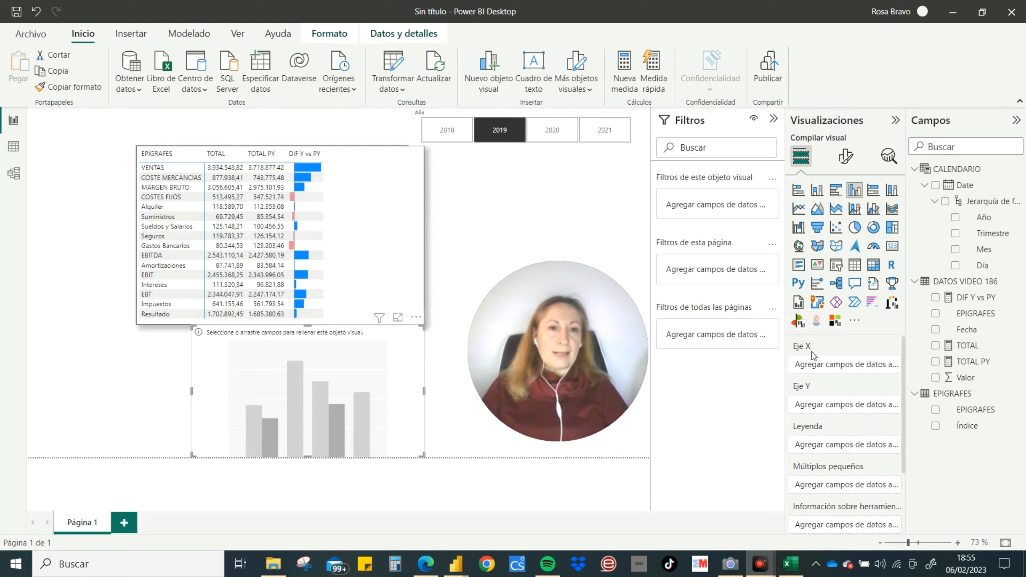
Plot DIF Y vs PY by the DATOS VIDEO 186 EPIGRAFES field in the column chart and widen the chart slightly.
drag(967, 314, 831, 365)
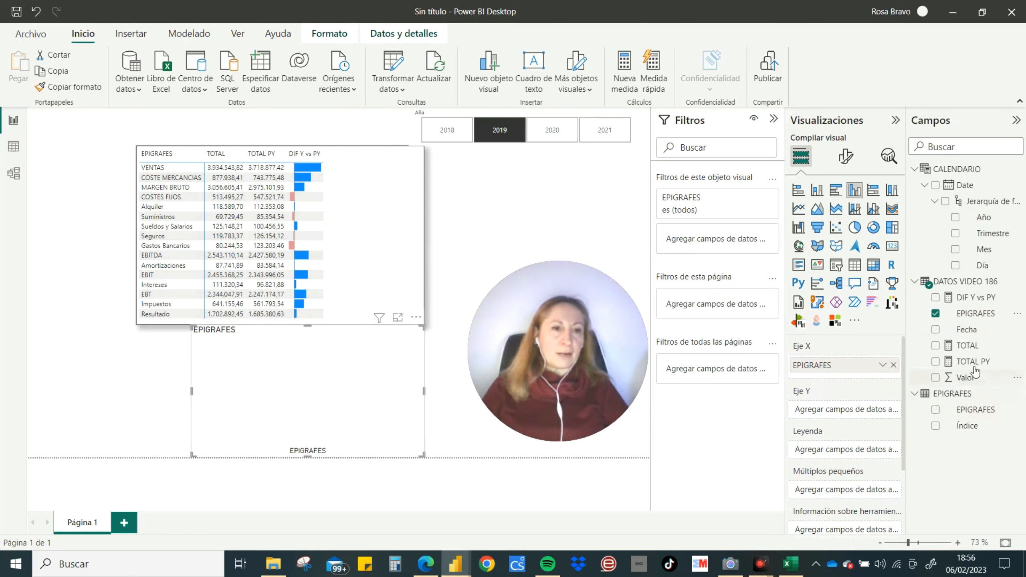
drag(970, 297, 857, 414)
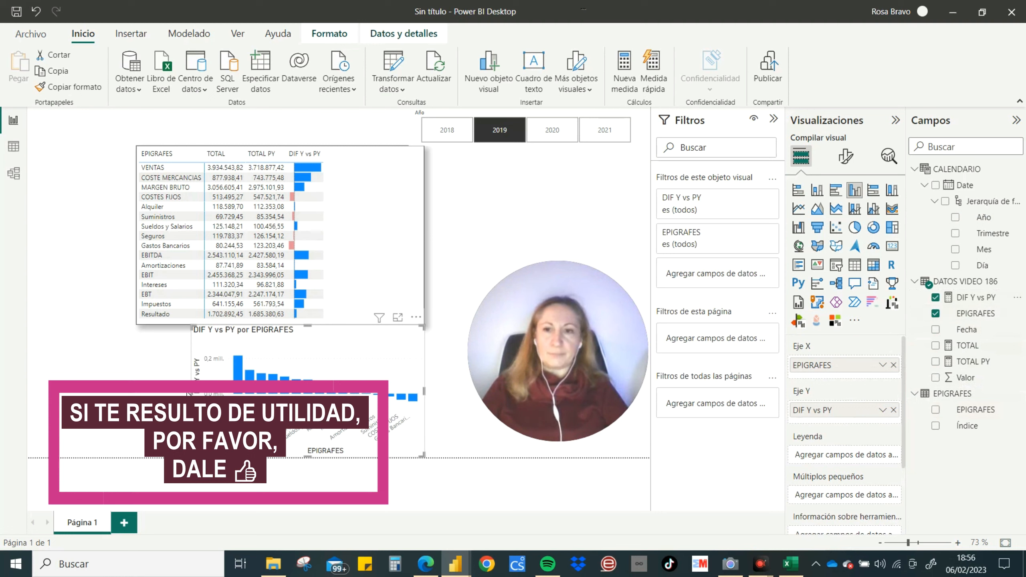
drag(196, 393, 172, 392)
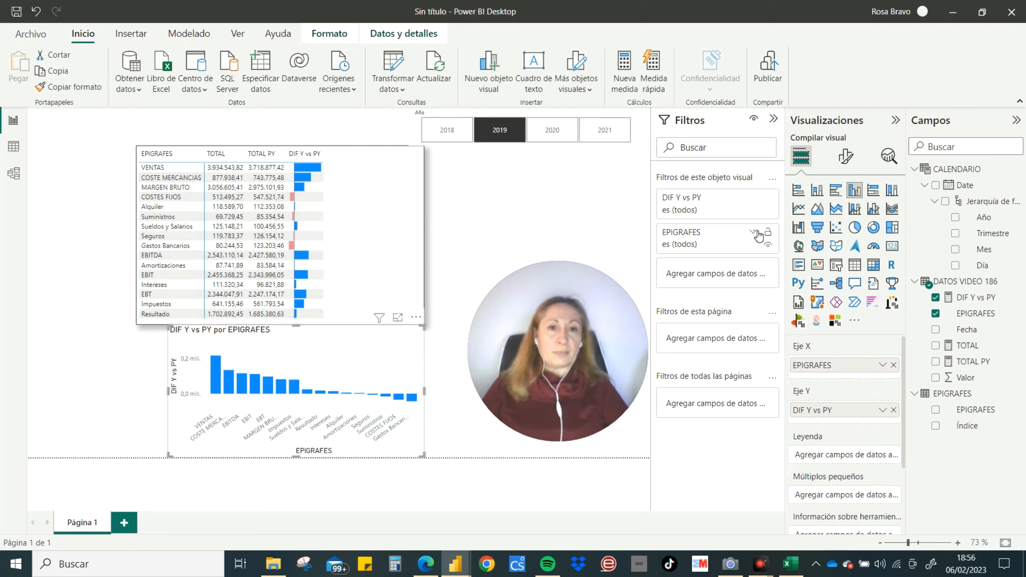
Filter the column chart's EPIGRAFES to COSTE MERCANCIAS, COSTES FIJOS, EBITDA, MARGEN BRUTO, VENTAS and Resultado.
click(754, 233)
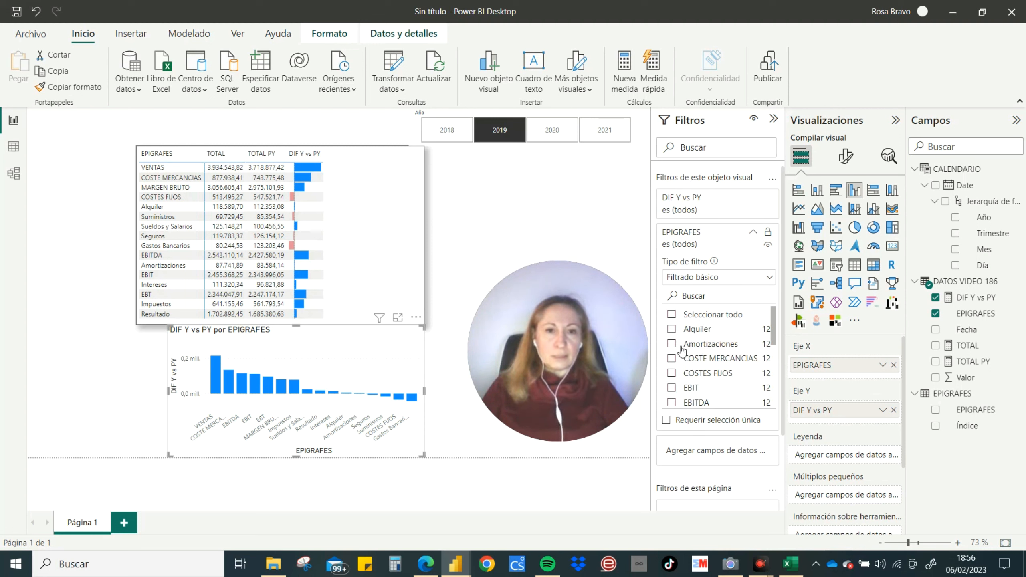
click(672, 358)
click(672, 373)
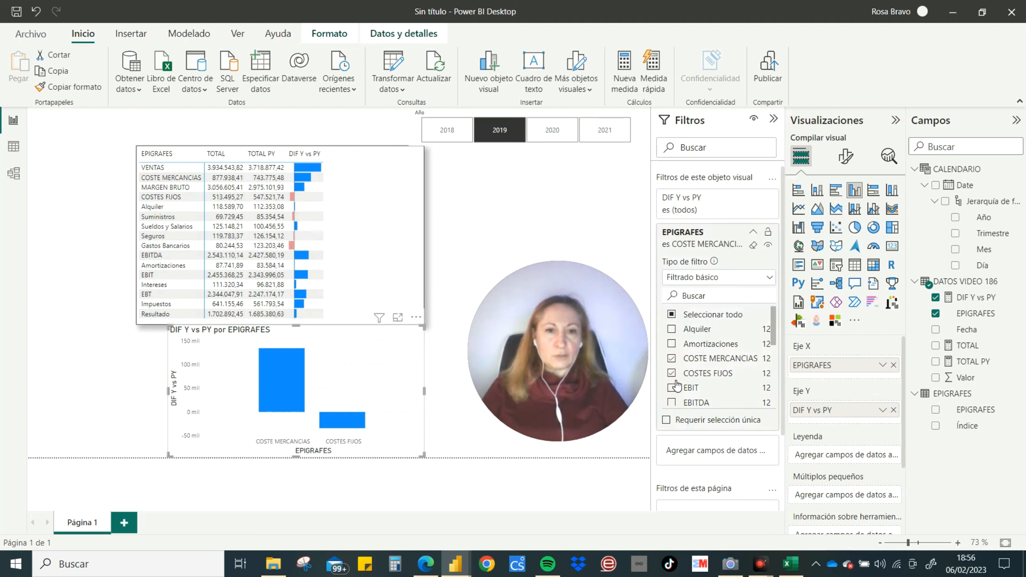
click(672, 402)
scroll(689, 379, down, 6)
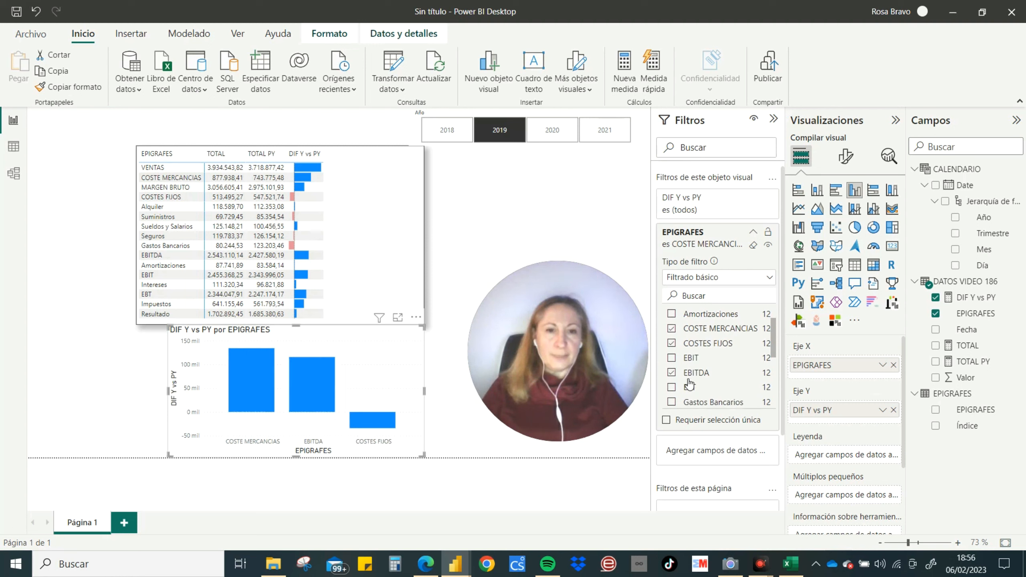
click(672, 371)
scroll(711, 352, down, 3)
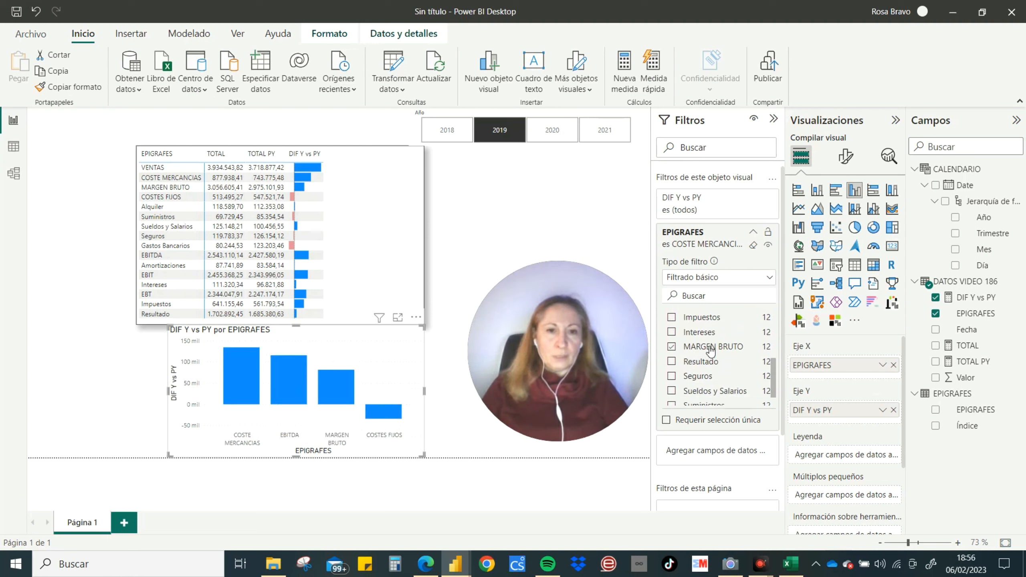
click(672, 399)
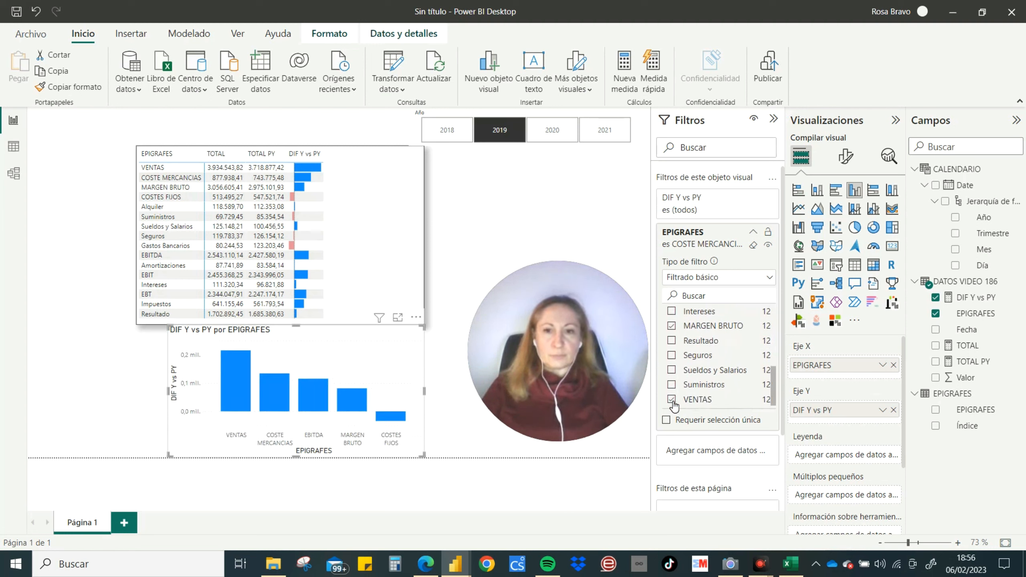
scroll(687, 383, up, 2)
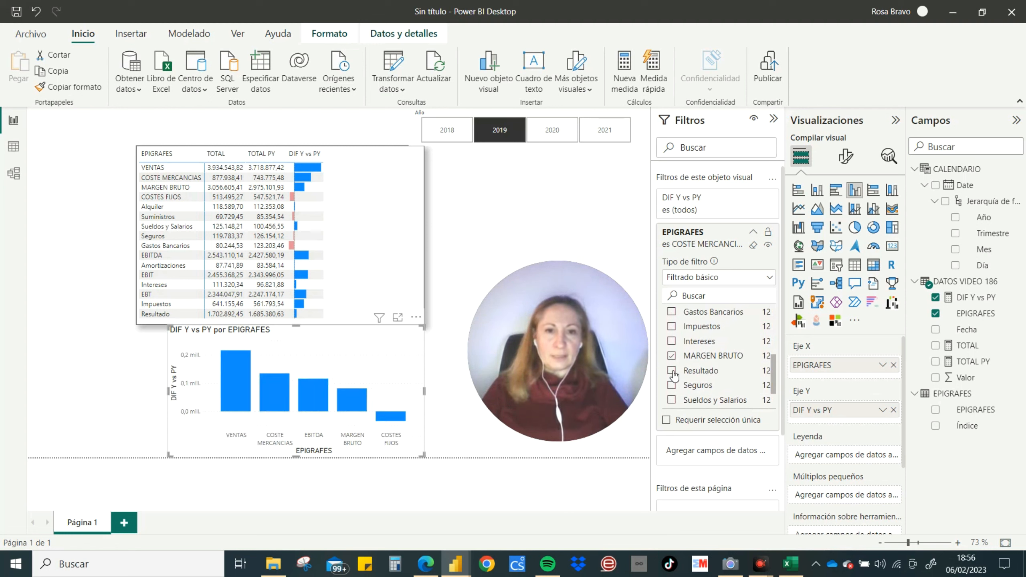
click(671, 371)
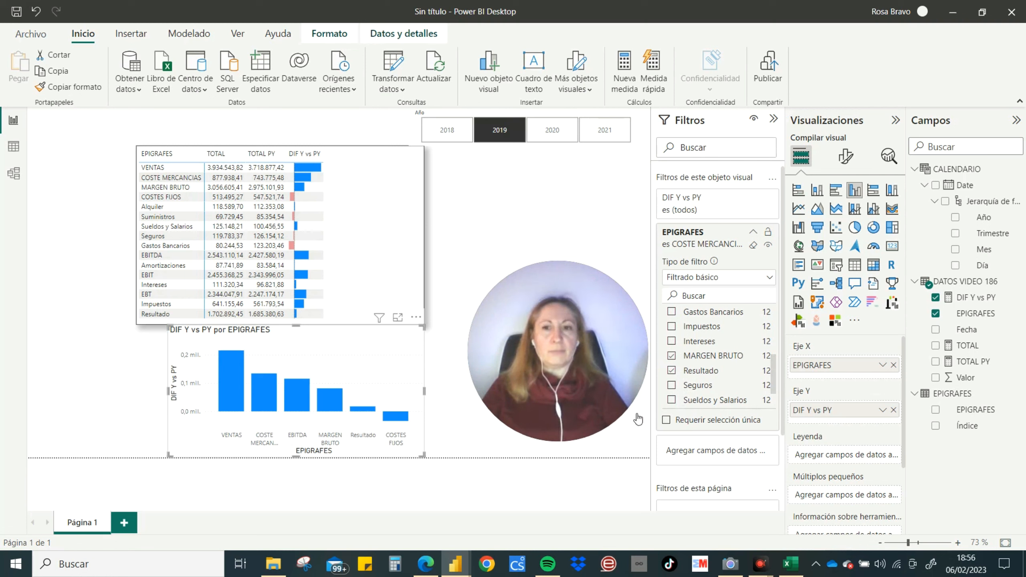
Widen the column chart to the matrix's width and replace its X-axis field with EPIGRAFES from the EPIGRAFES table.
drag(171, 391, 136, 392)
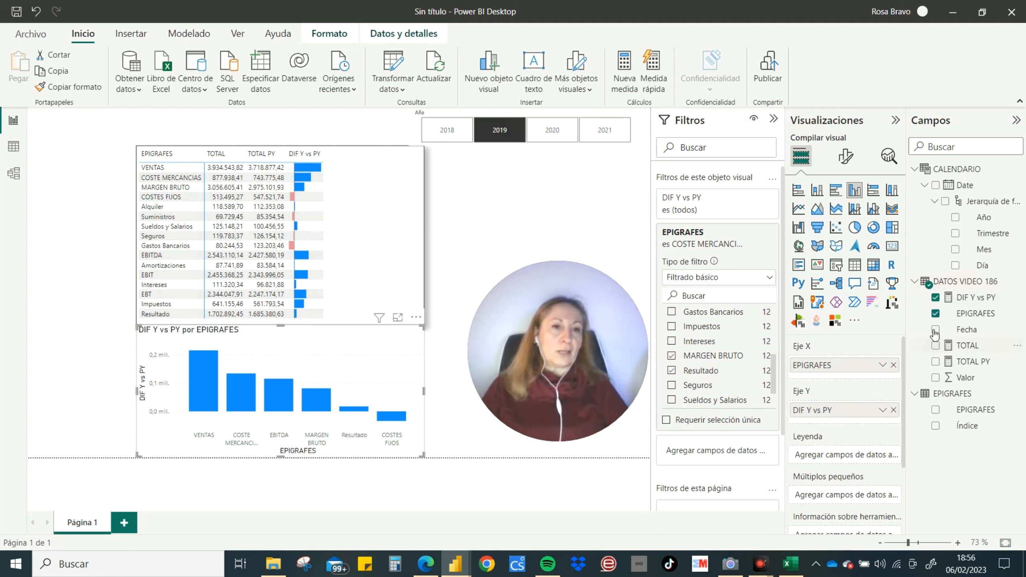
click(935, 314)
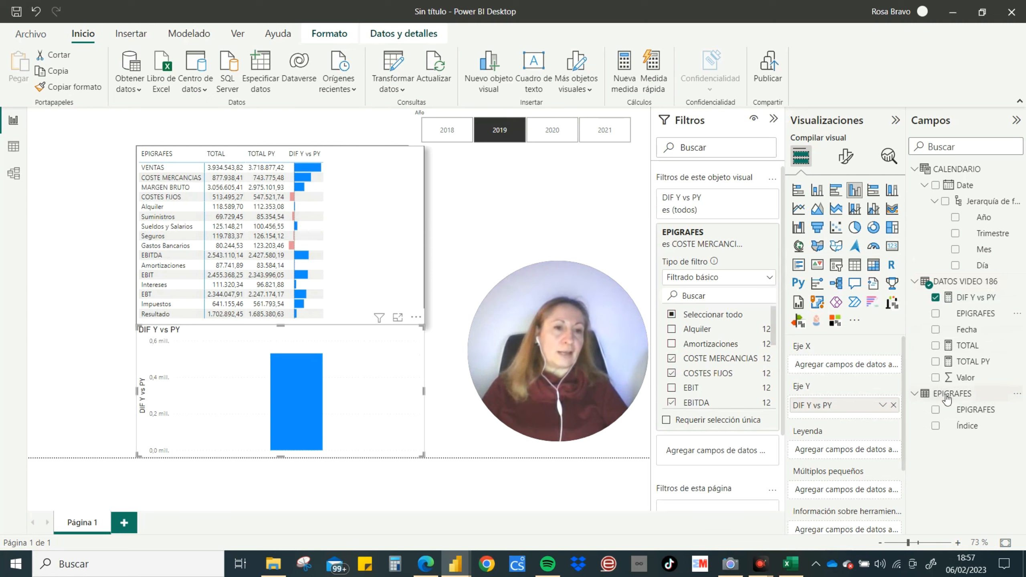
drag(975, 411, 845, 364)
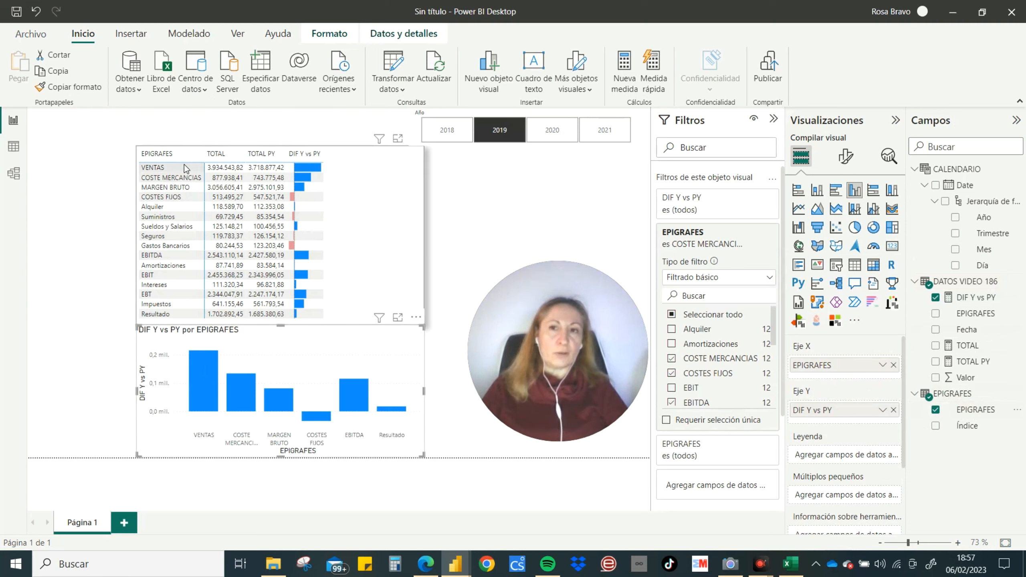
Turn on the visual border and shadow for the column chart.
click(845, 156)
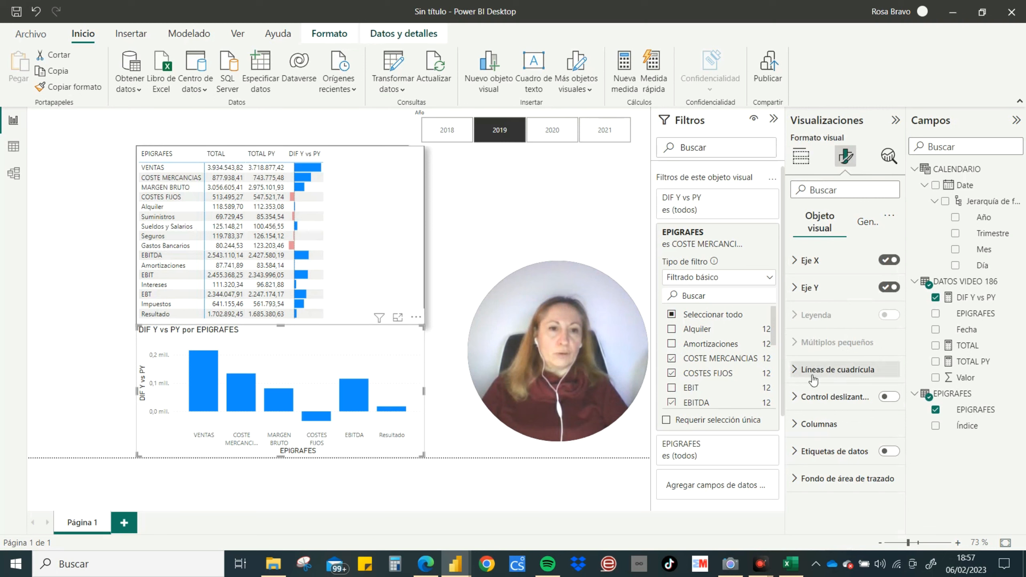
click(861, 222)
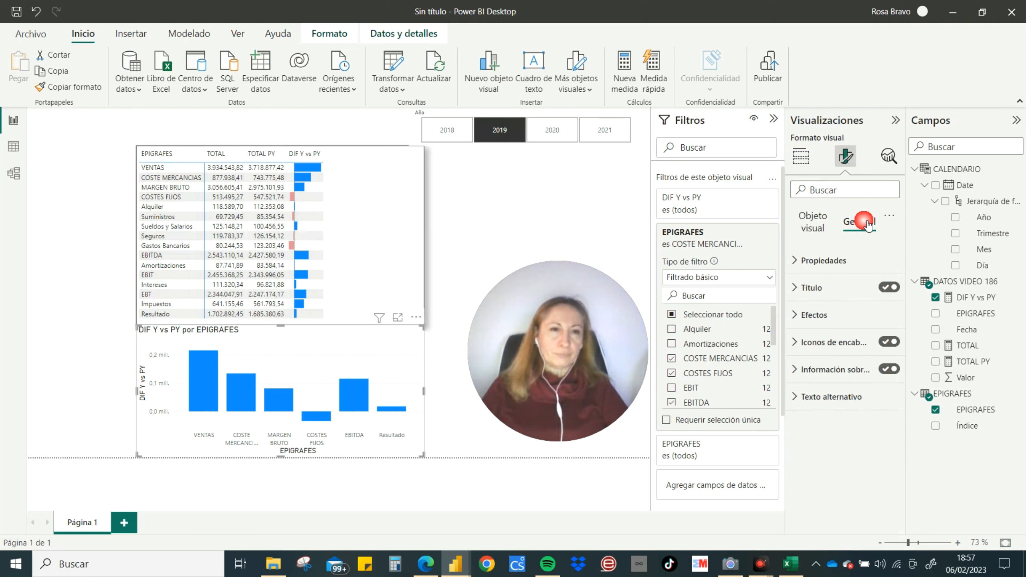
click(804, 316)
click(883, 451)
click(891, 484)
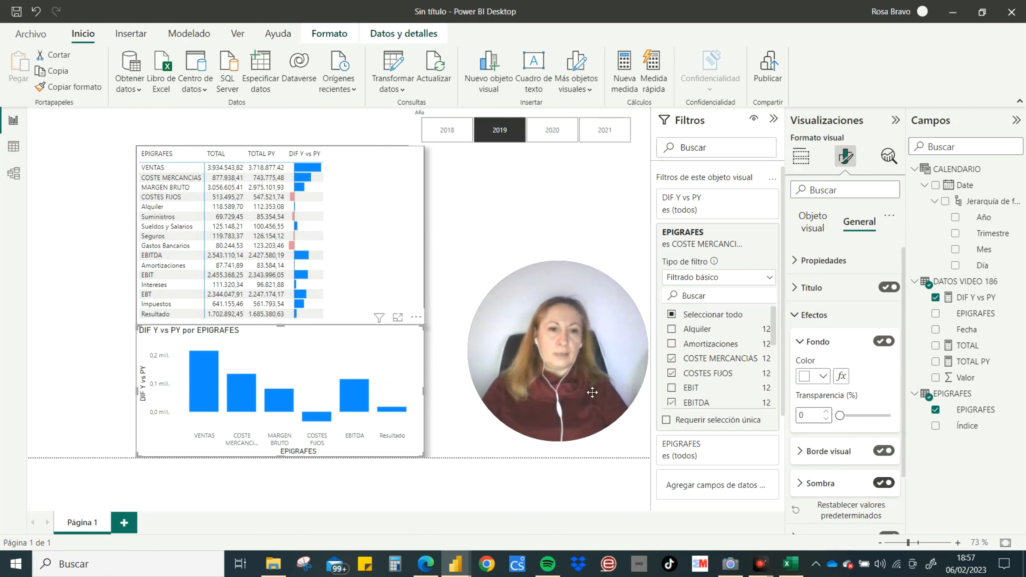
click(514, 231)
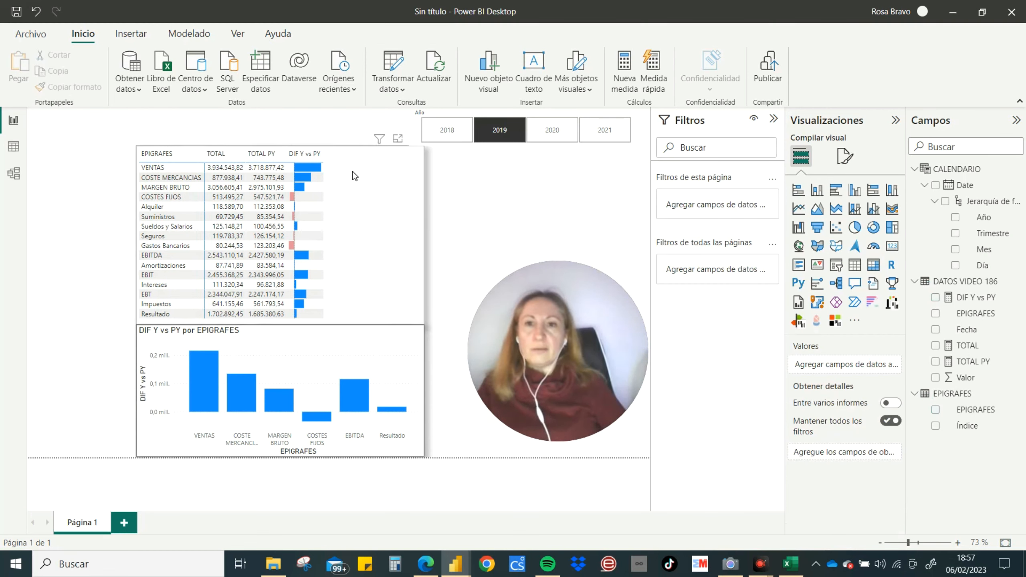
Shift the matrix to the right and realign the column chart directly beneath it.
click(368, 157)
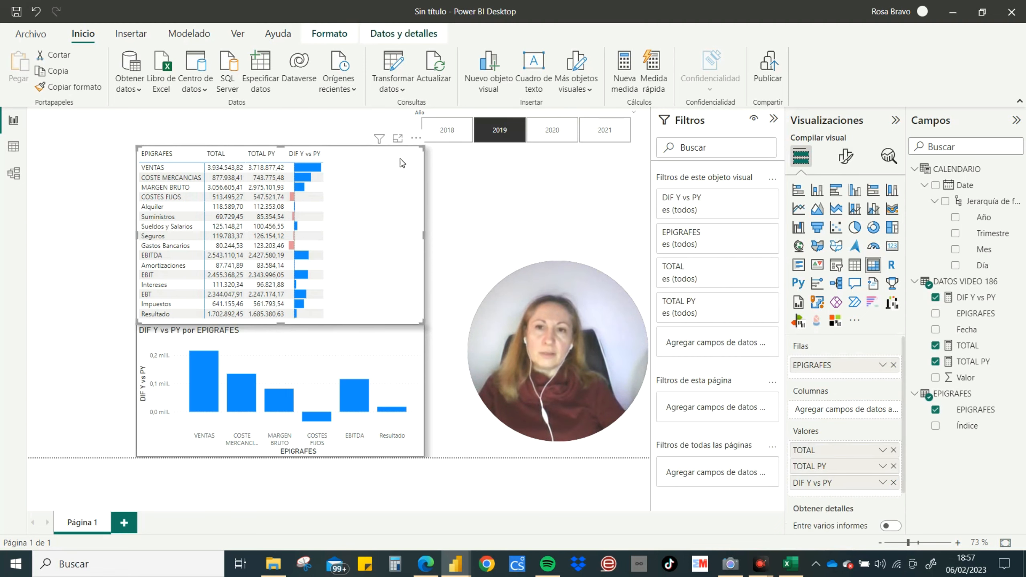
drag(419, 147, 461, 143)
drag(561, 278, 829, 316)
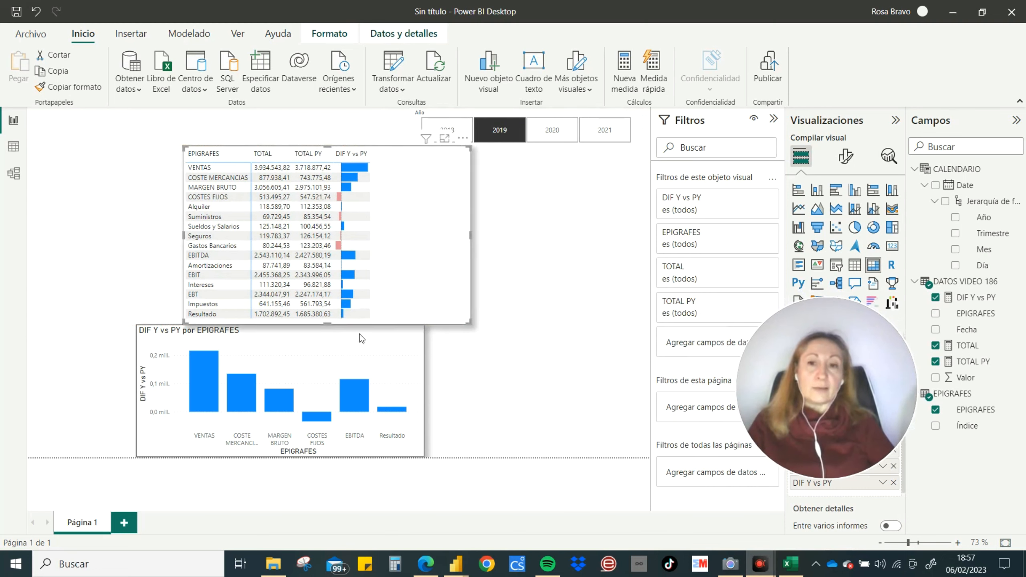
drag(360, 336, 406, 333)
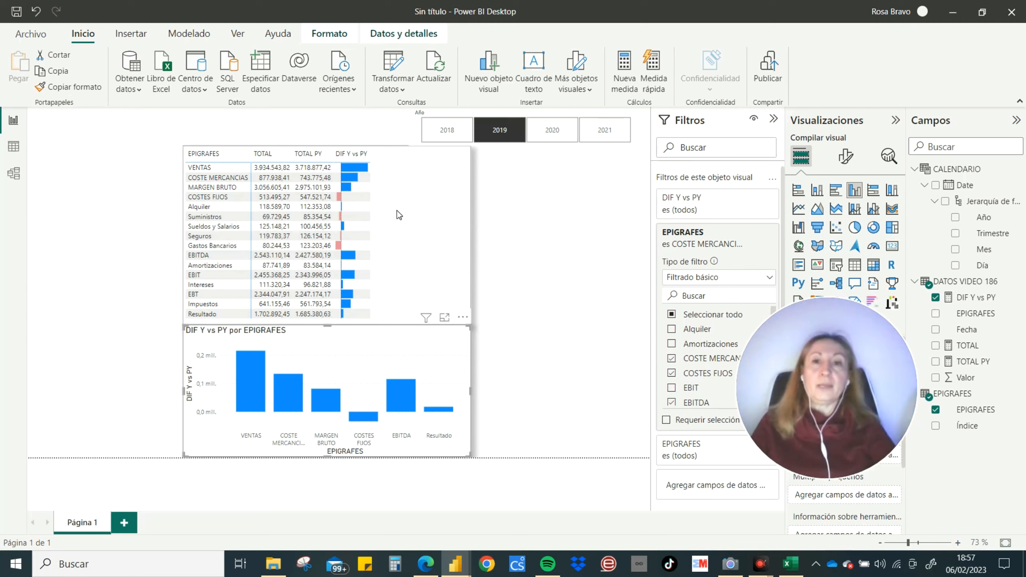
Check the matrix and column chart for 2020 and 2018 with the year slicer, ending on 2018.
click(564, 130)
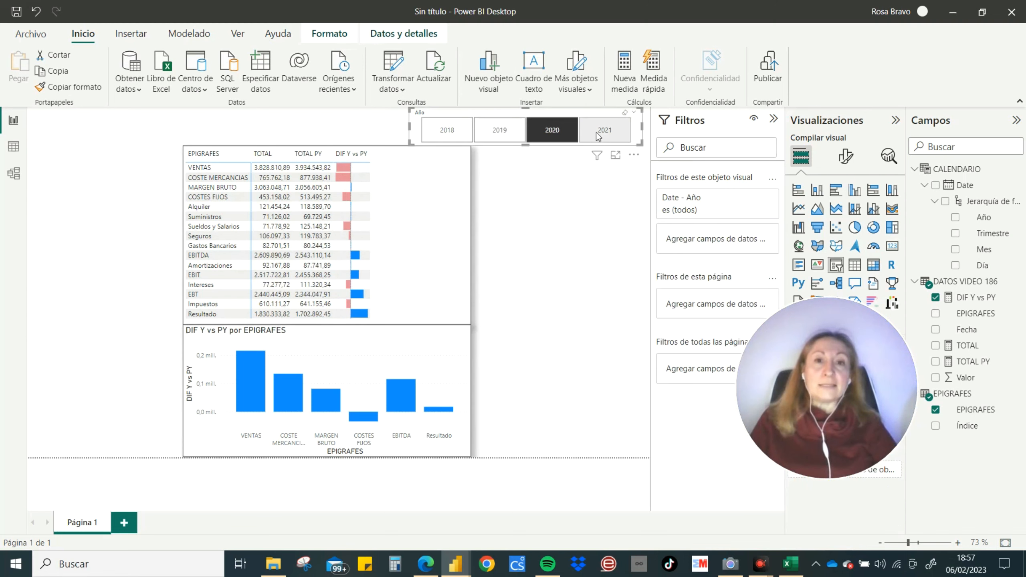
click(460, 132)
click(517, 225)
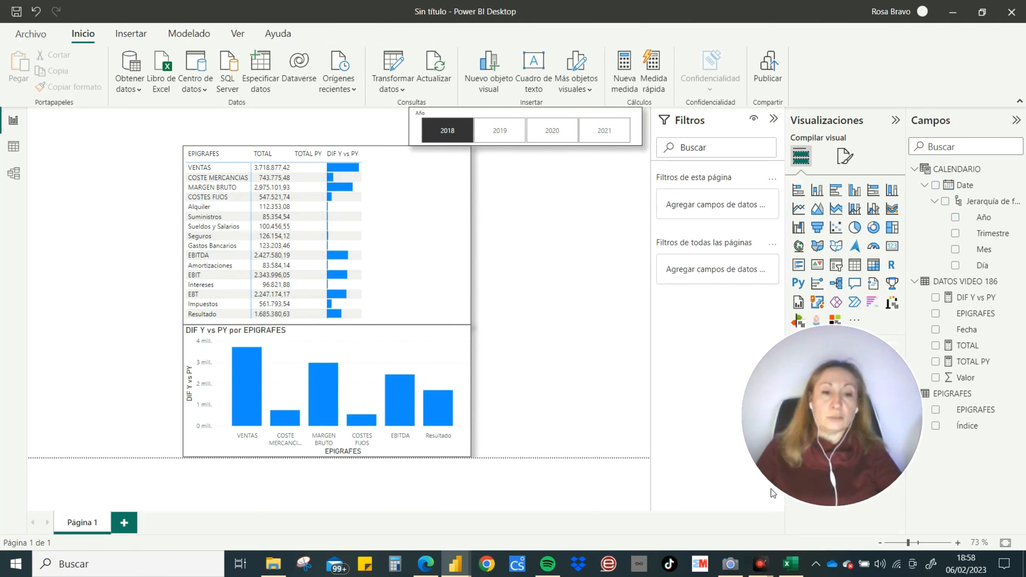
Switch to the IMAGEN VIDEO 186.xlsx workbook in Excel and review sheets Hoja1, Hoja1 (2) and Hoja1 (3).
click(790, 564)
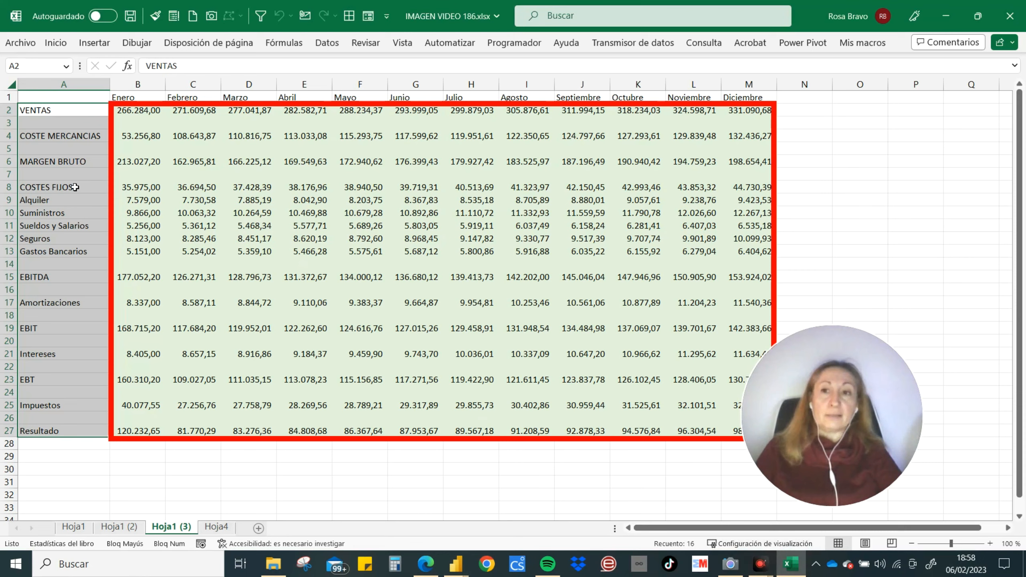
click(64, 530)
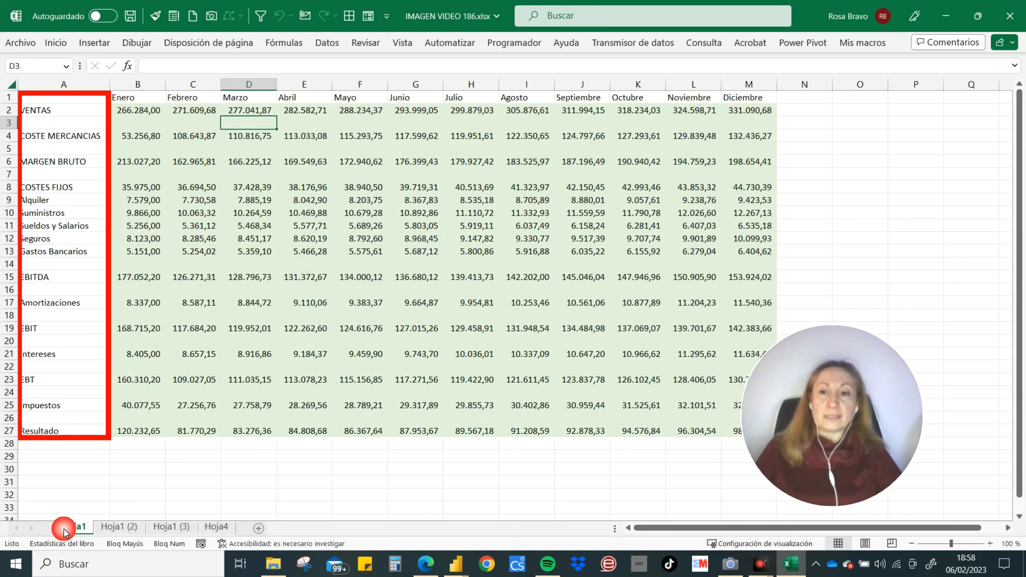
click(117, 528)
click(166, 527)
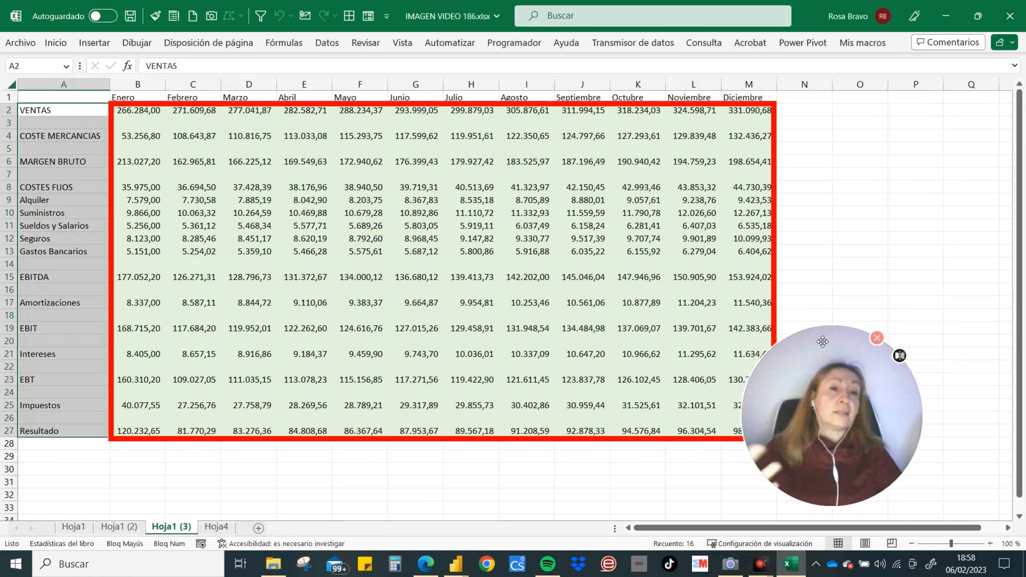
click(730, 302)
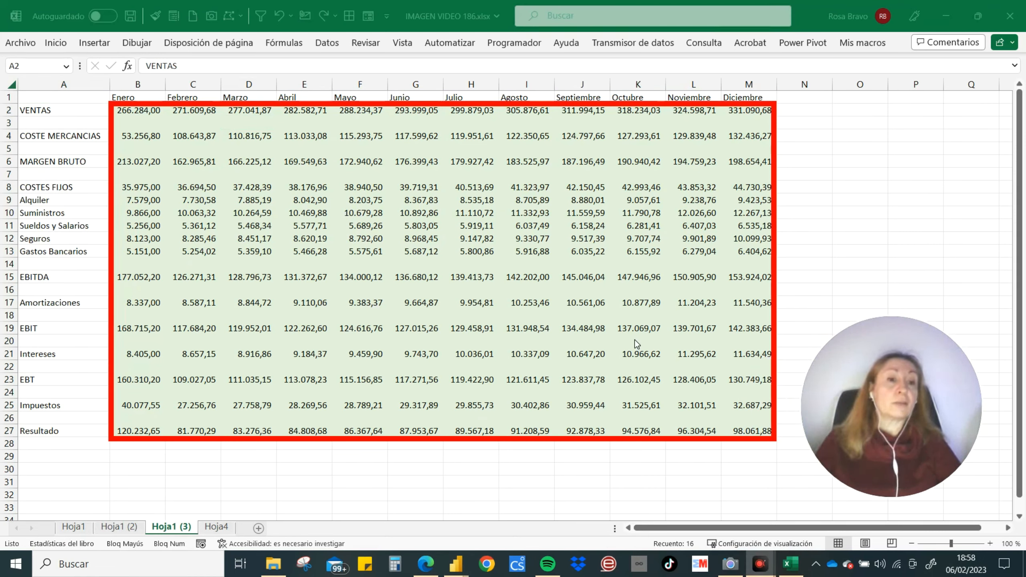
mouse_move(456, 565)
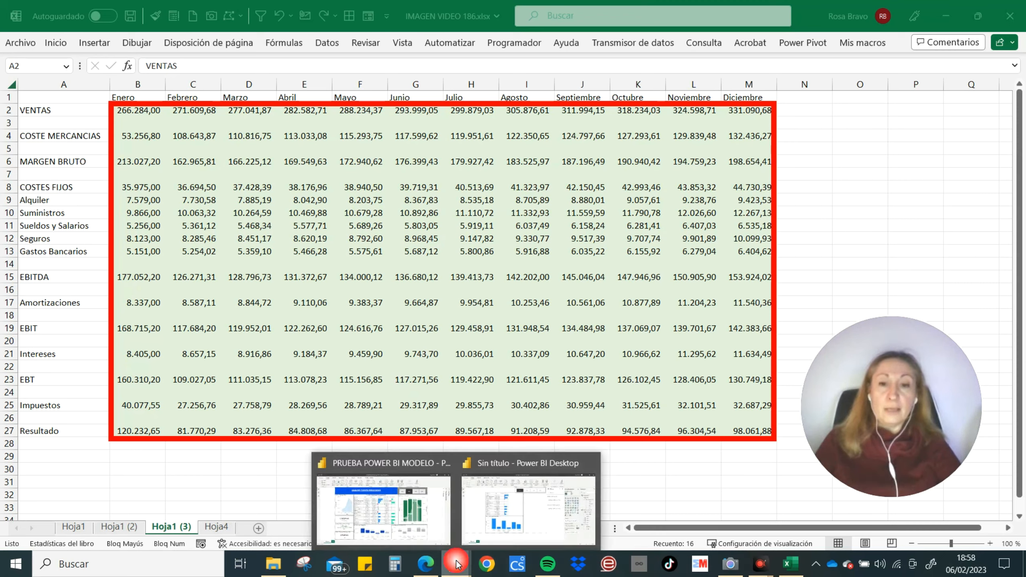
Switch back to the untitled Power BI report and filter the matrix and column chart to 2020 with the year slicer.
click(512, 465)
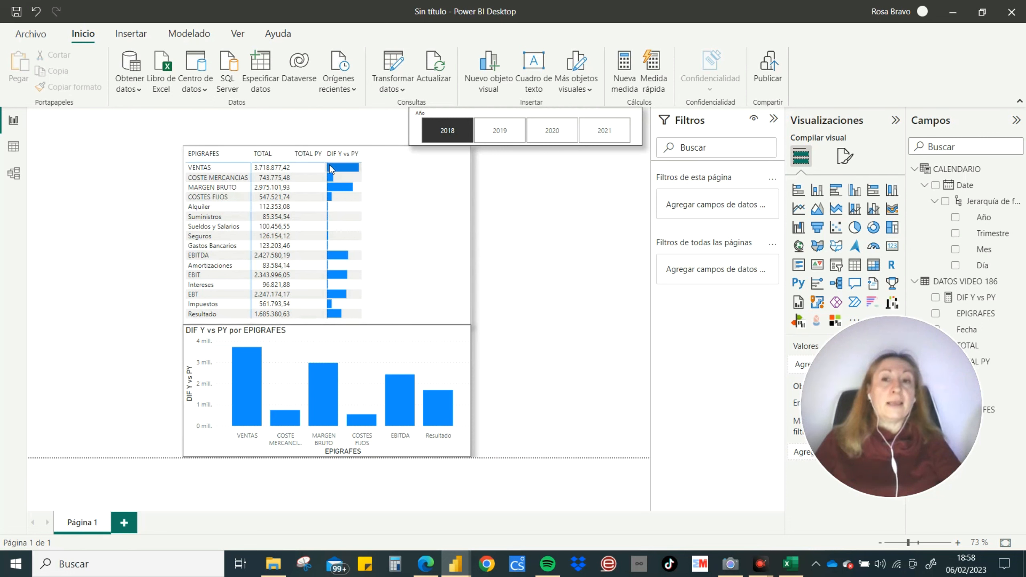
click(560, 128)
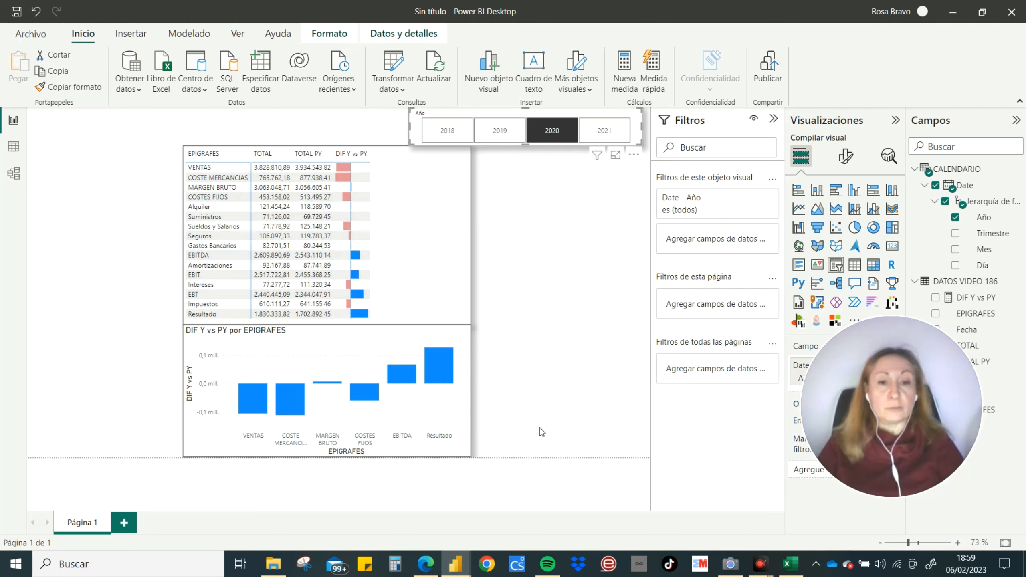
Switch to PYG 2021.xlsx in Excel, compare its Real and Ppto sheets, and return to the untitled Power BI report.
click(790, 564)
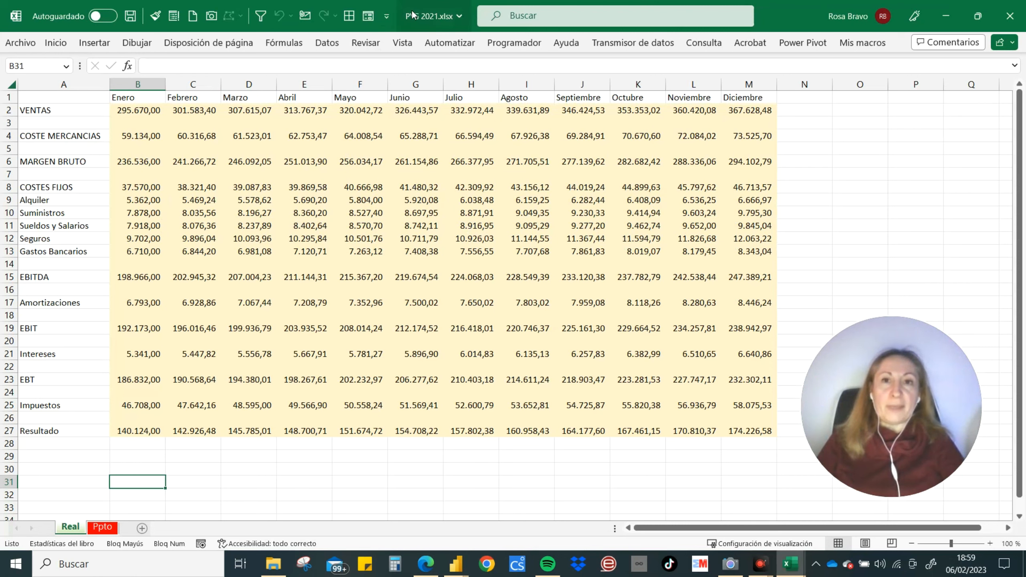
click(102, 527)
click(70, 527)
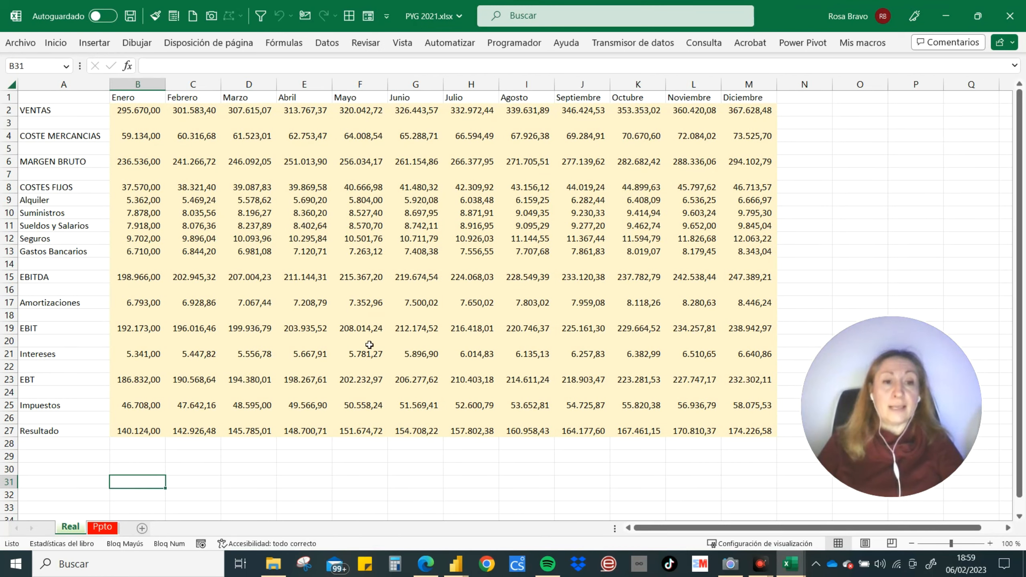
click(100, 528)
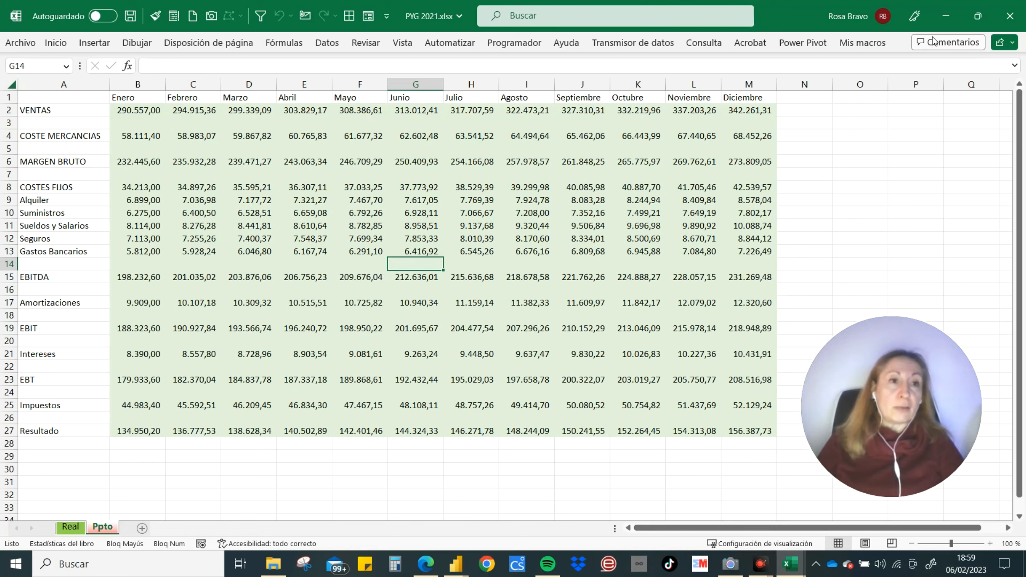
click(945, 15)
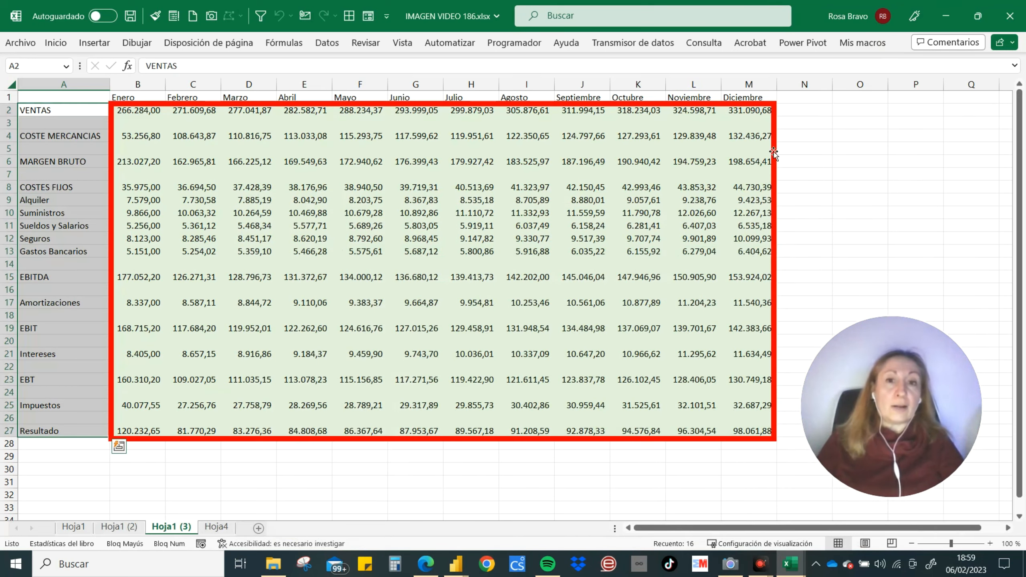
click(946, 17)
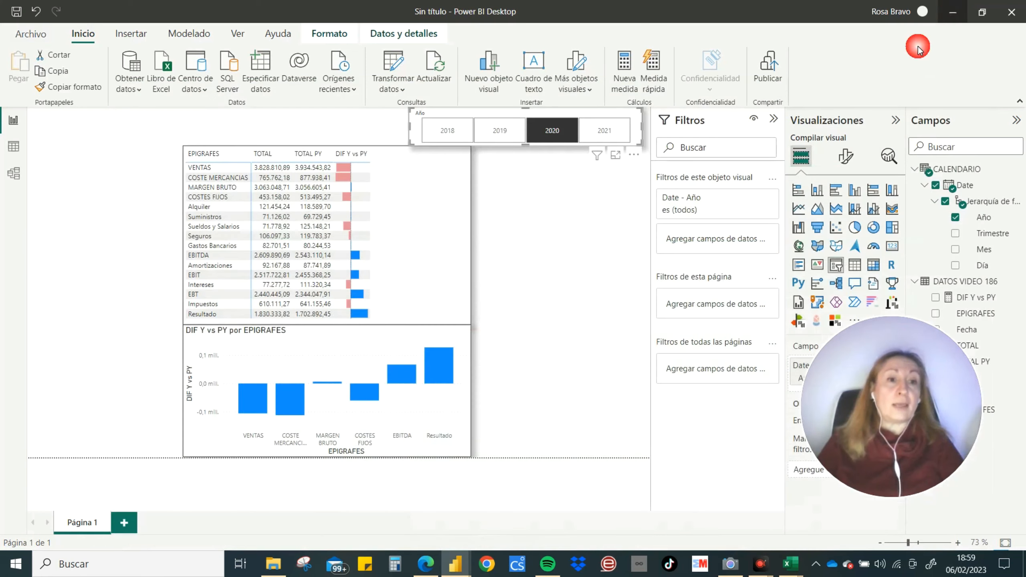
Deselect the year slicer and switch to the PRUEBA POWER BI MODELO report to view the finished ANALISIS CUENTA RESULTADOS dashboard.
click(586, 205)
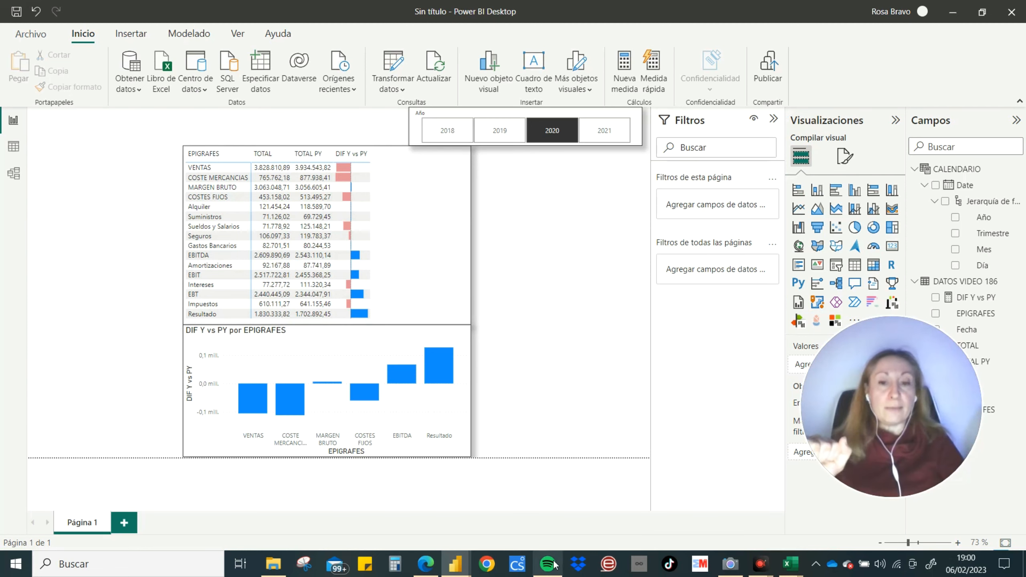
mouse_move(458, 566)
click(410, 515)
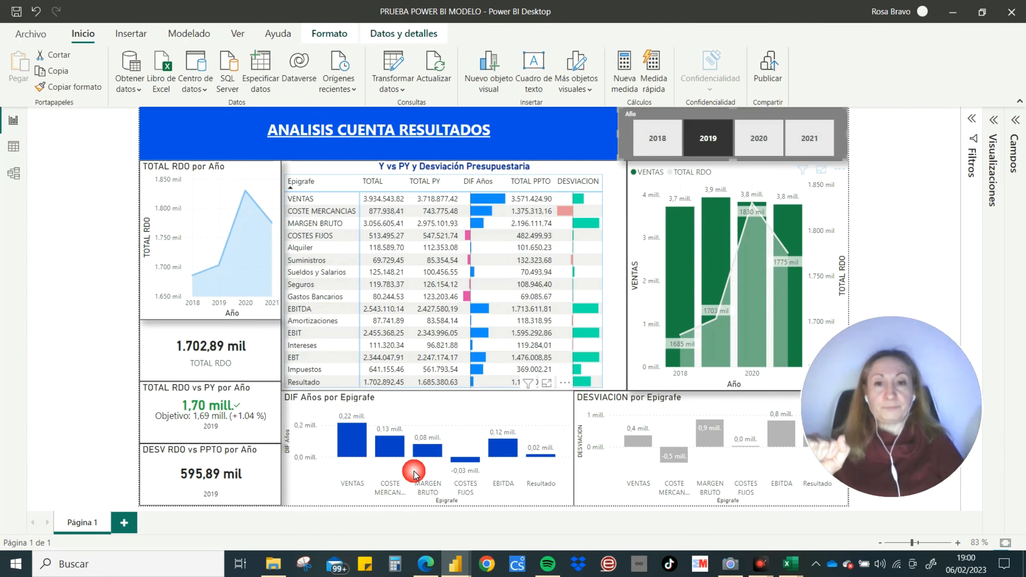